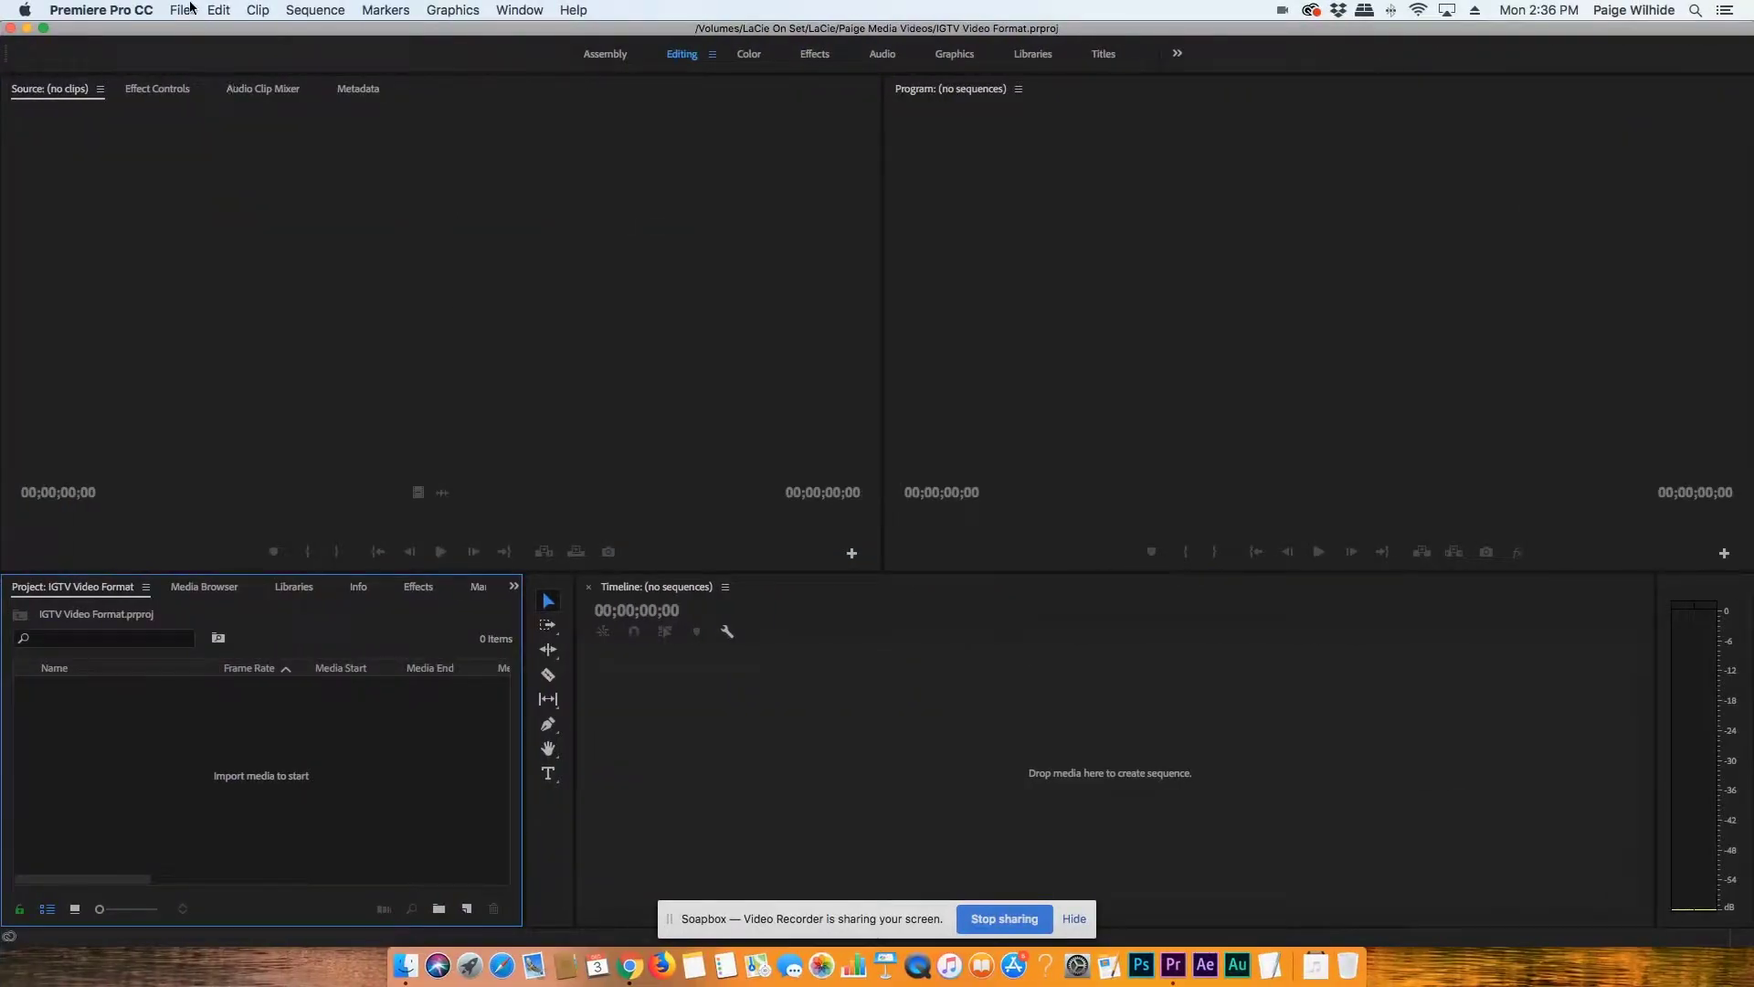
- Start a new sequence from the DSLR 1080p30 preset and name it 'IGTV YouTube Trailer'
left_click(182, 10)
mouse_move(205, 34)
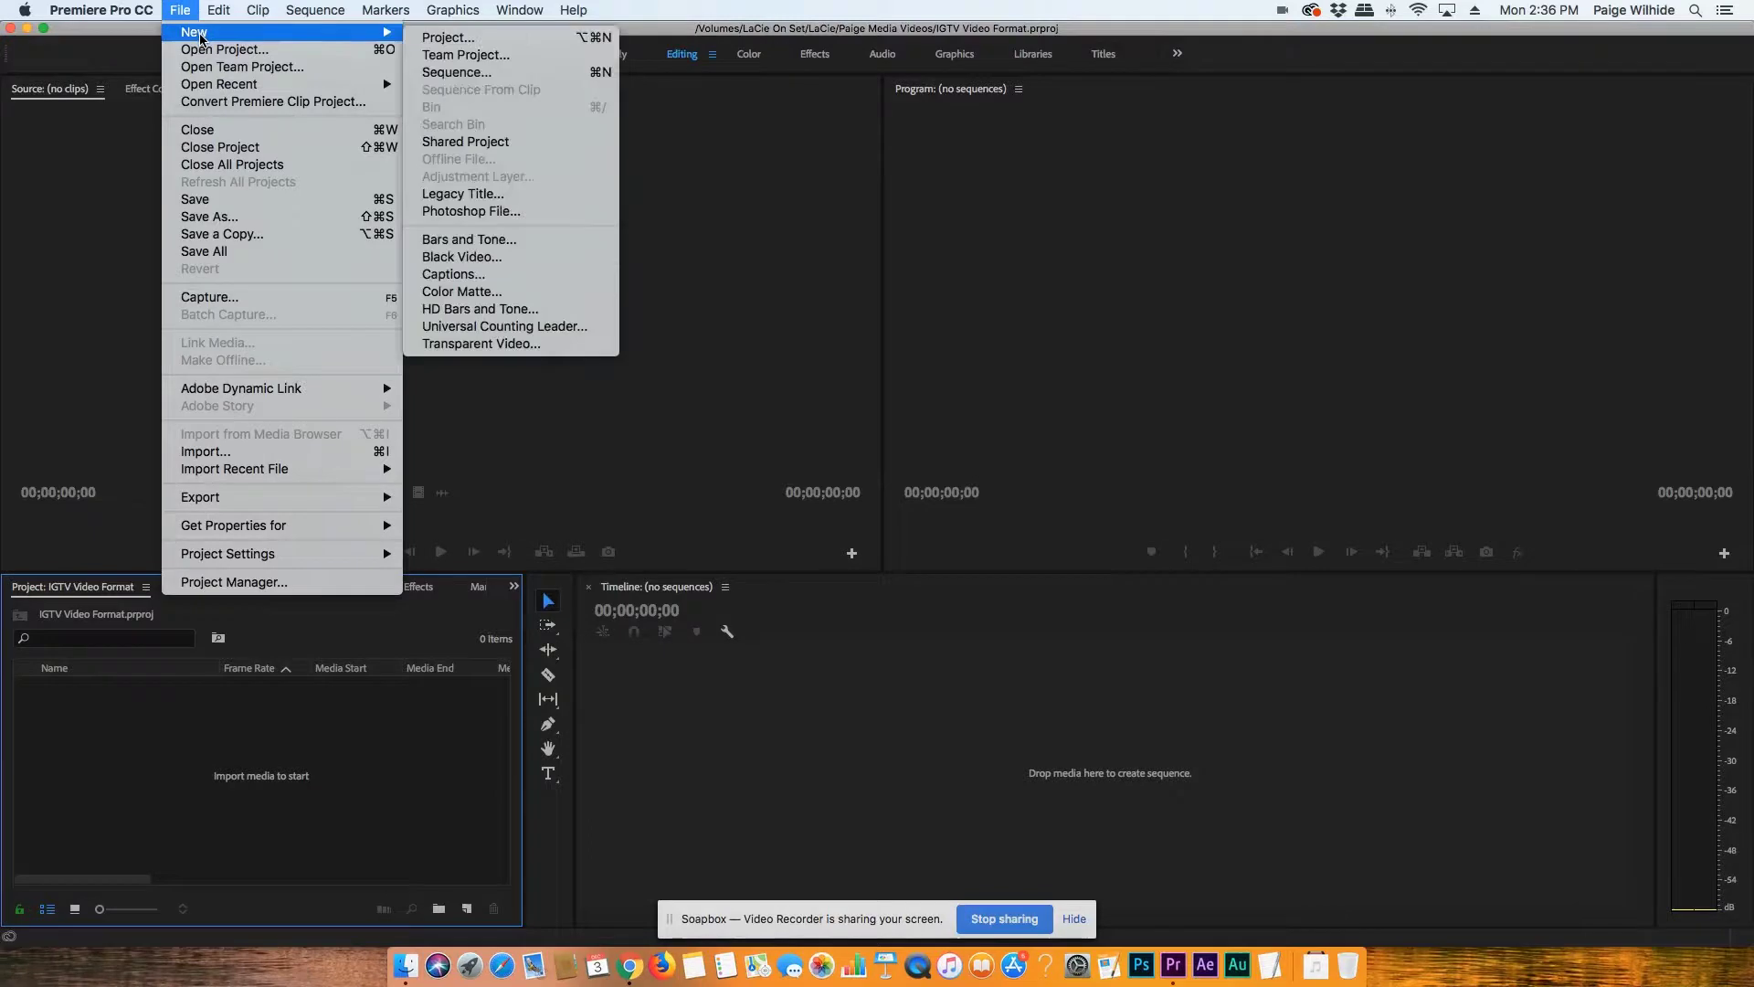
left_click(553, 73)
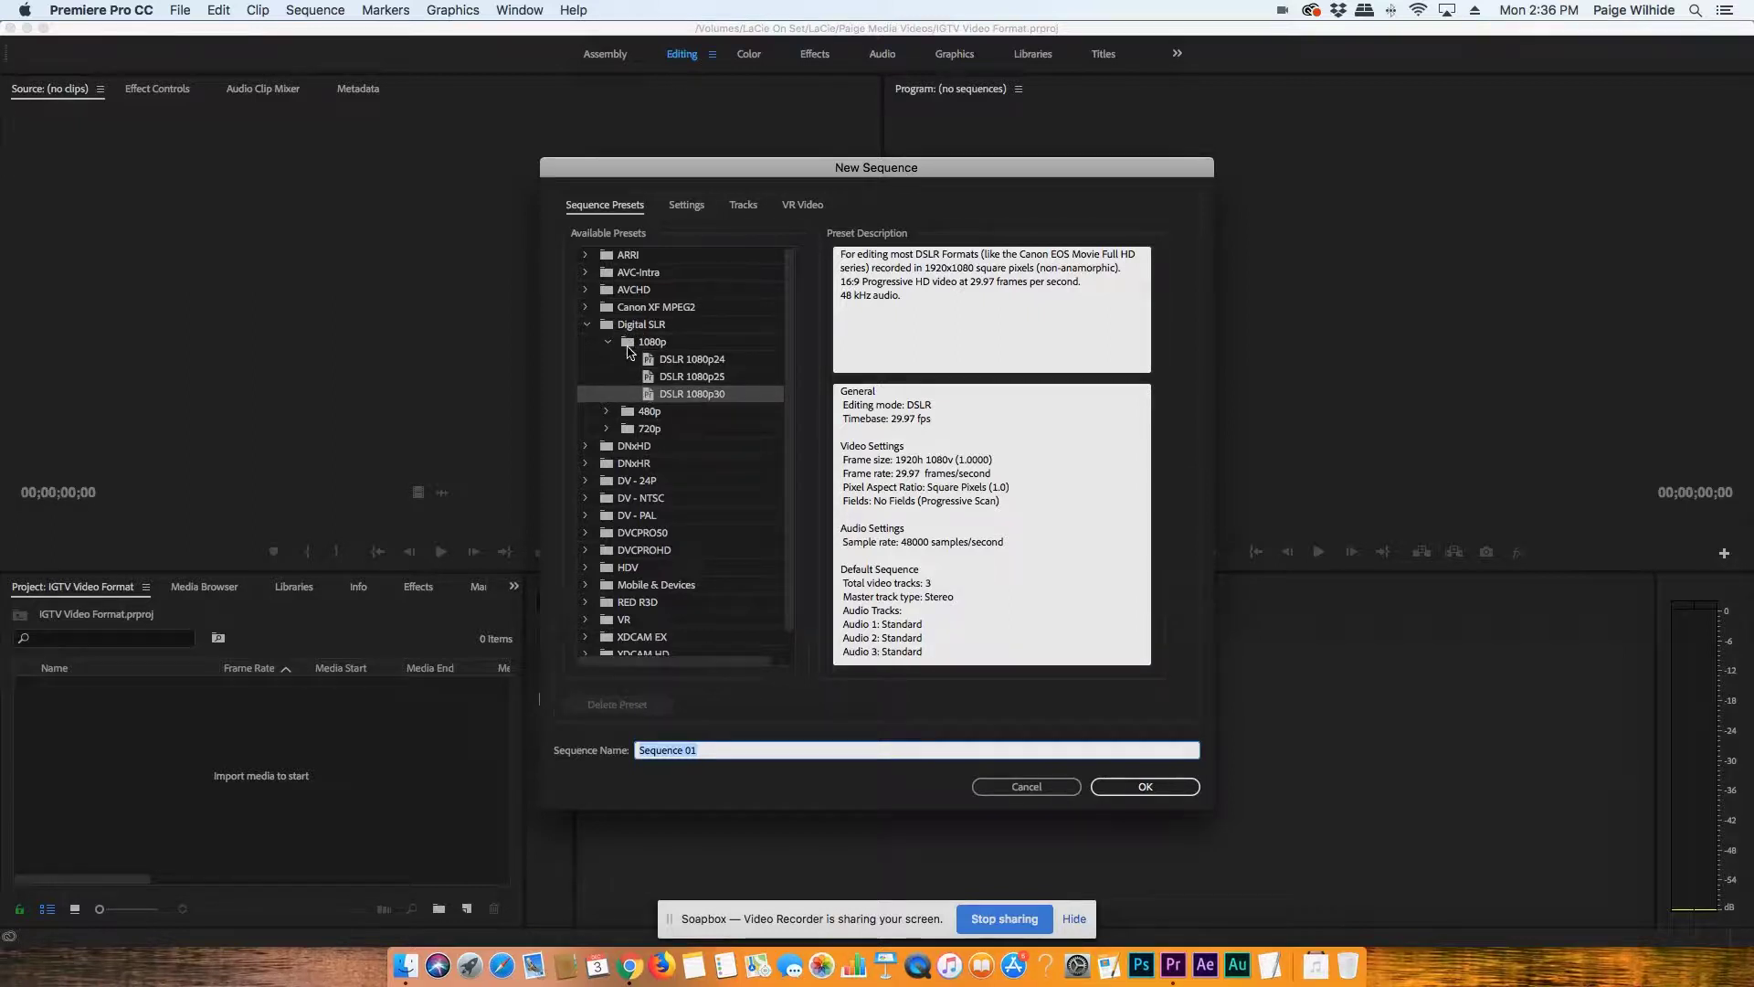
left_click(653, 398)
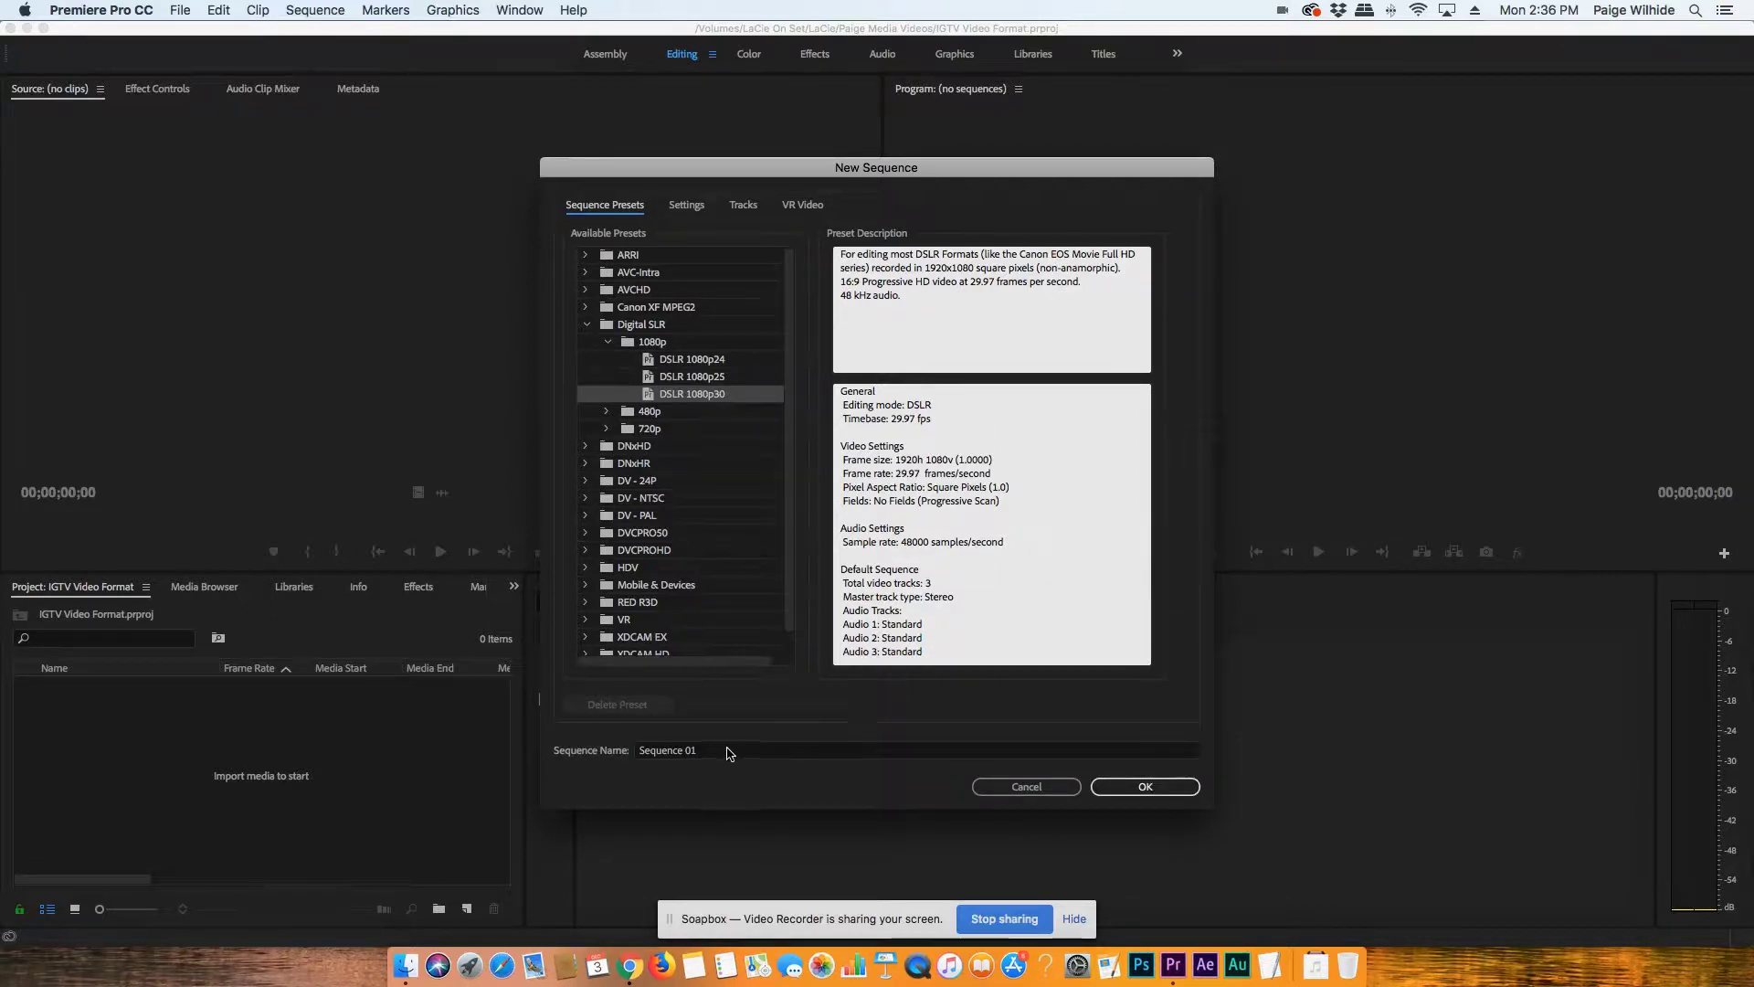
left_click(690, 750)
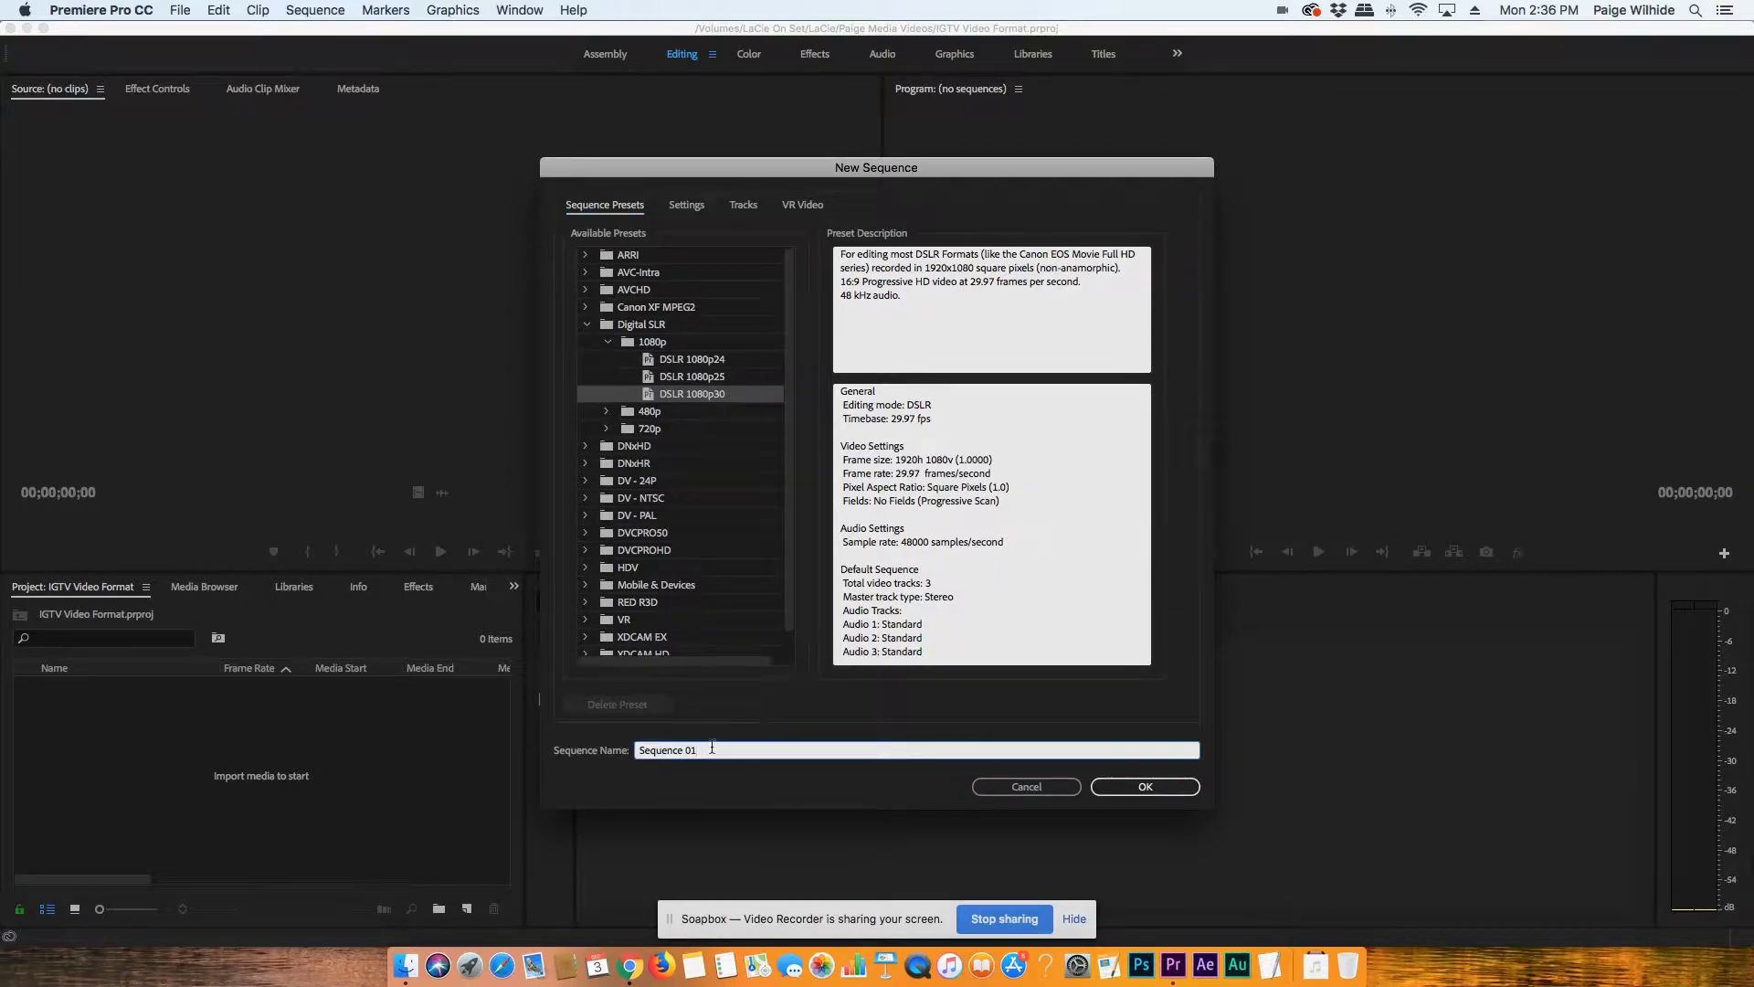
double_click(717, 747)
type("IGTV YouTube Trailer")
- Set the sequence frame size to 1080 wide by 1920 tall and create it
left_click(687, 207)
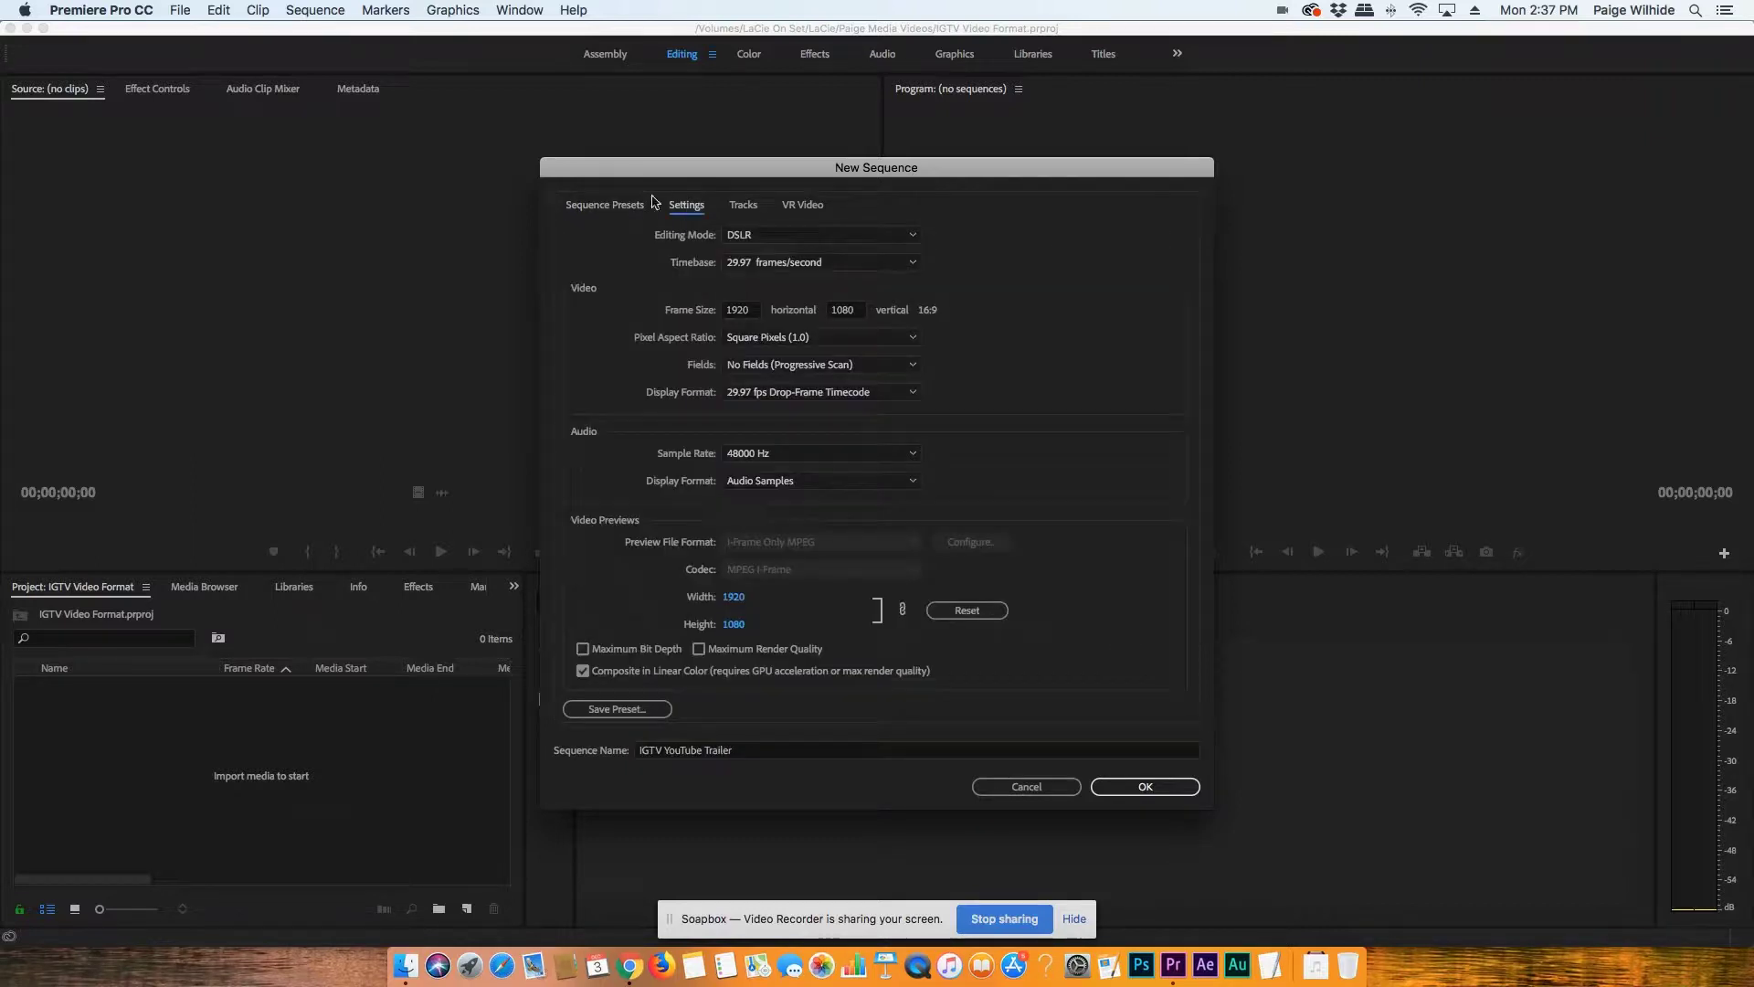
left_click(740, 313)
double_click(739, 312)
type("1080")
double_click(843, 312)
type("192")
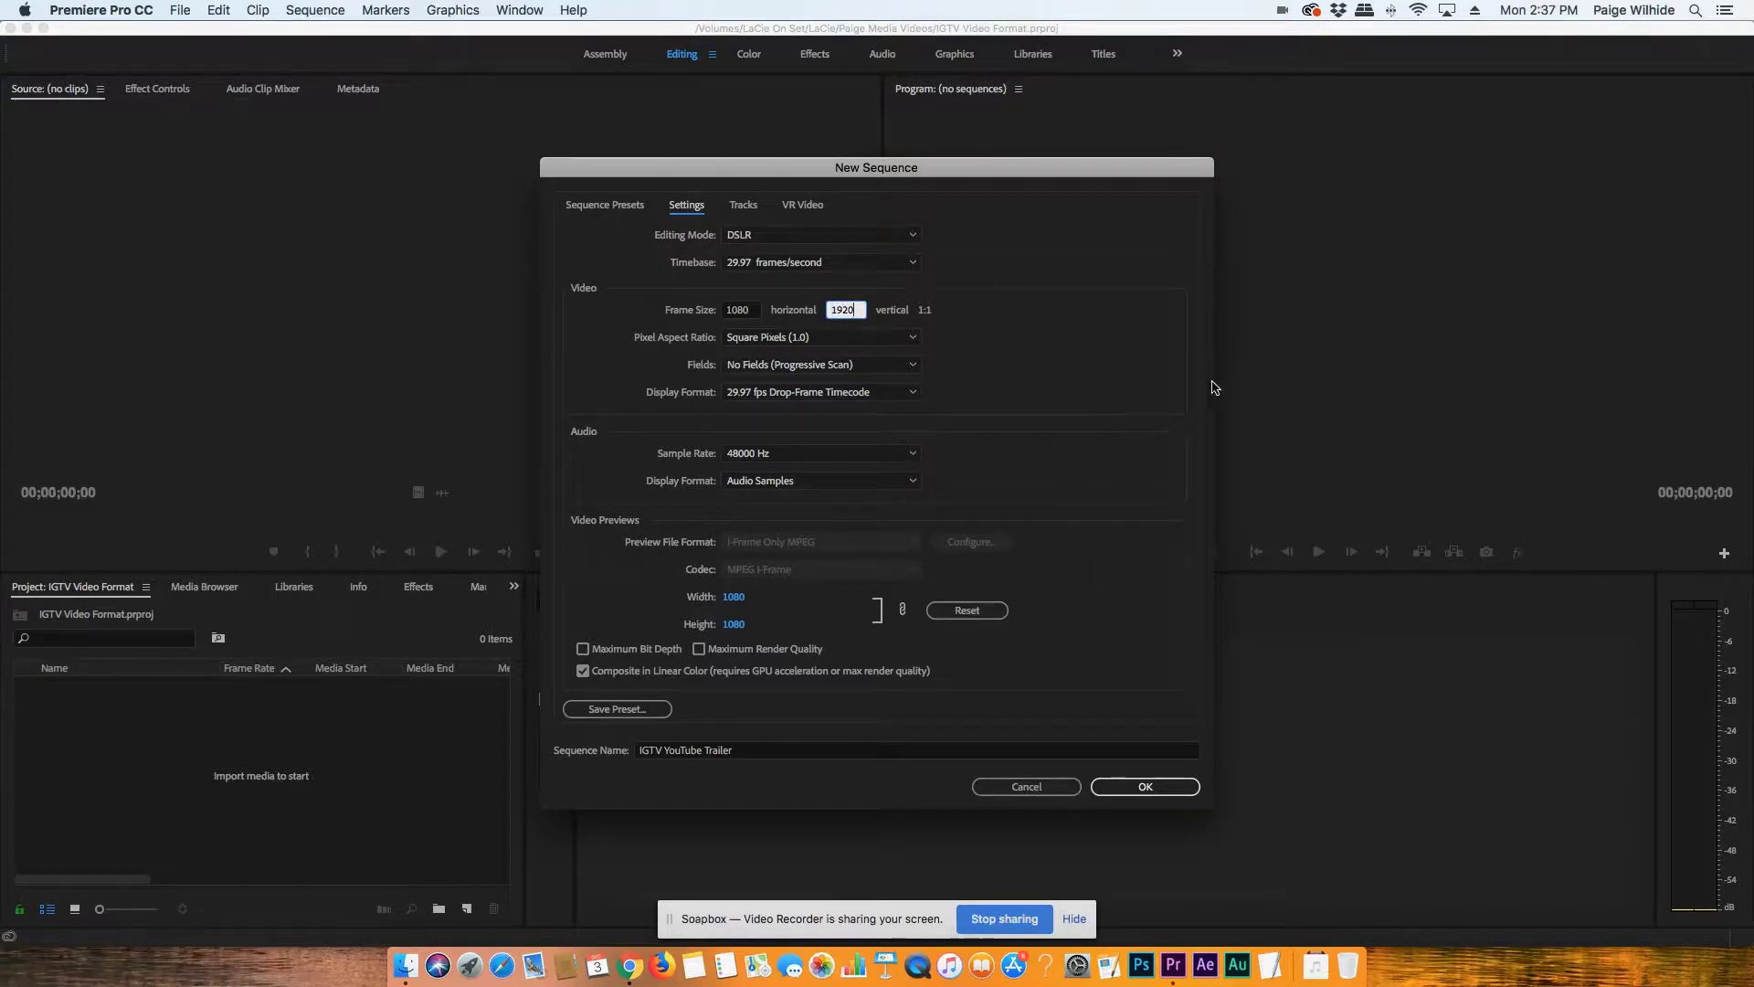
key("Tab")
left_click(1167, 789)
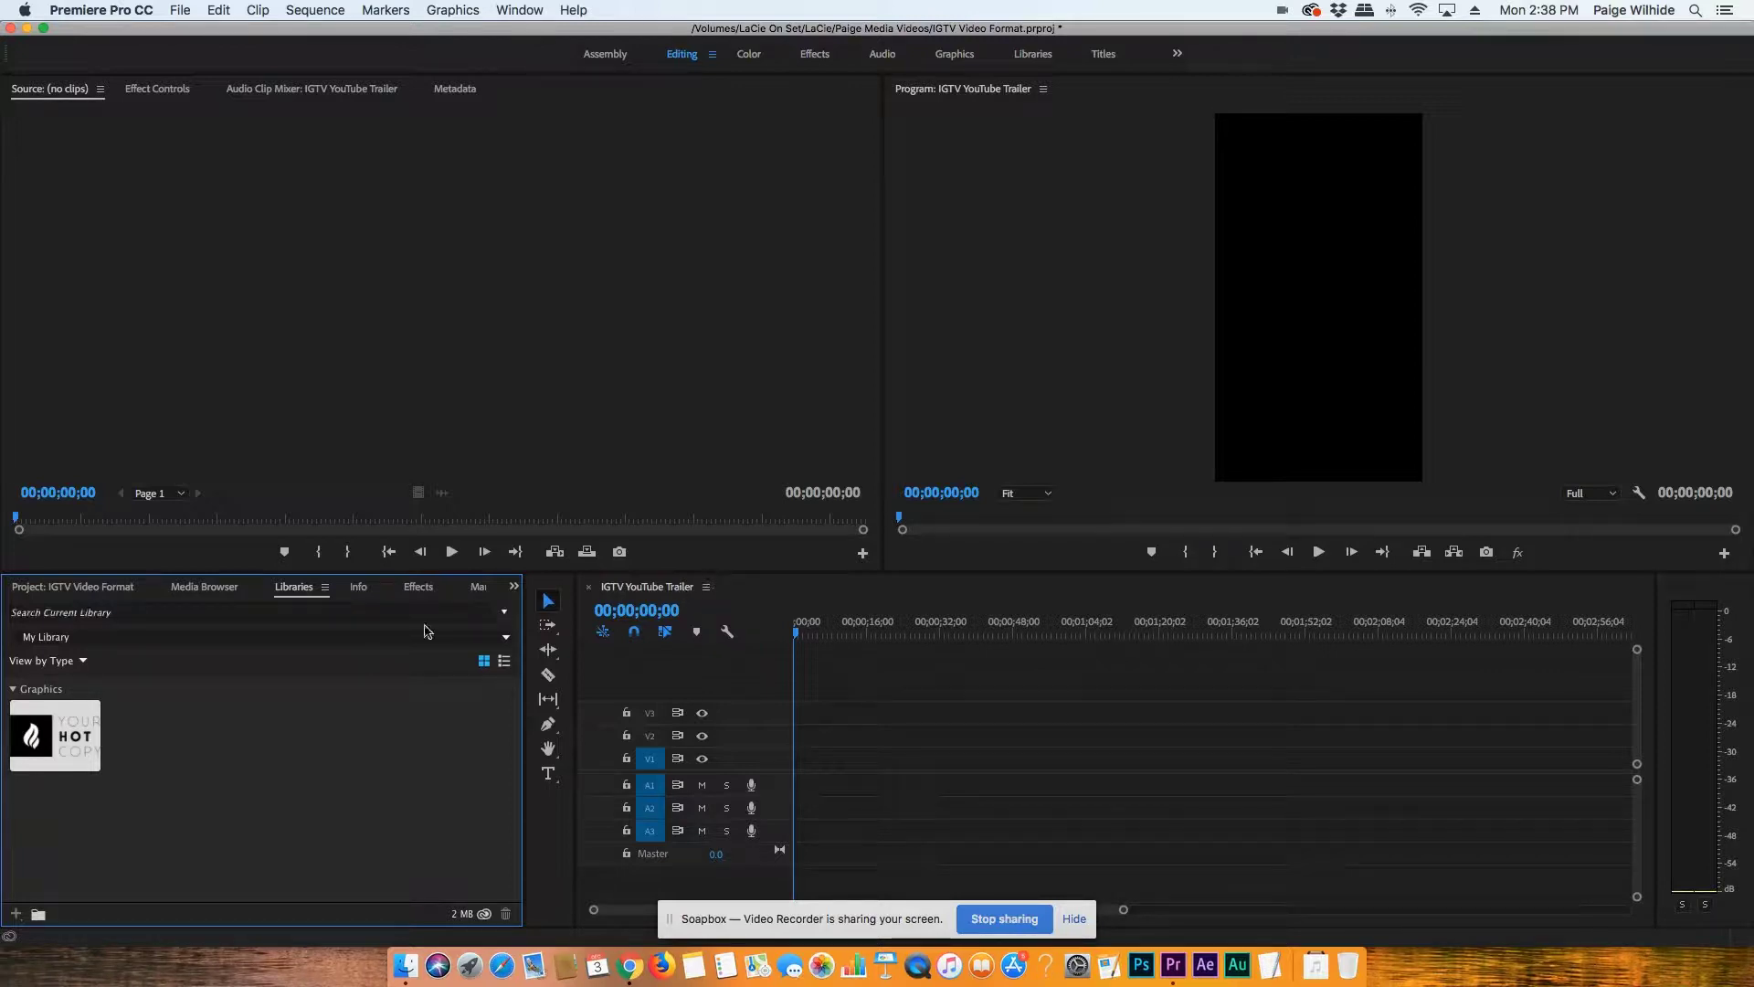
- Cycle through the Effects, Markers and History panels, then return to the Project bin
left_click(419, 587)
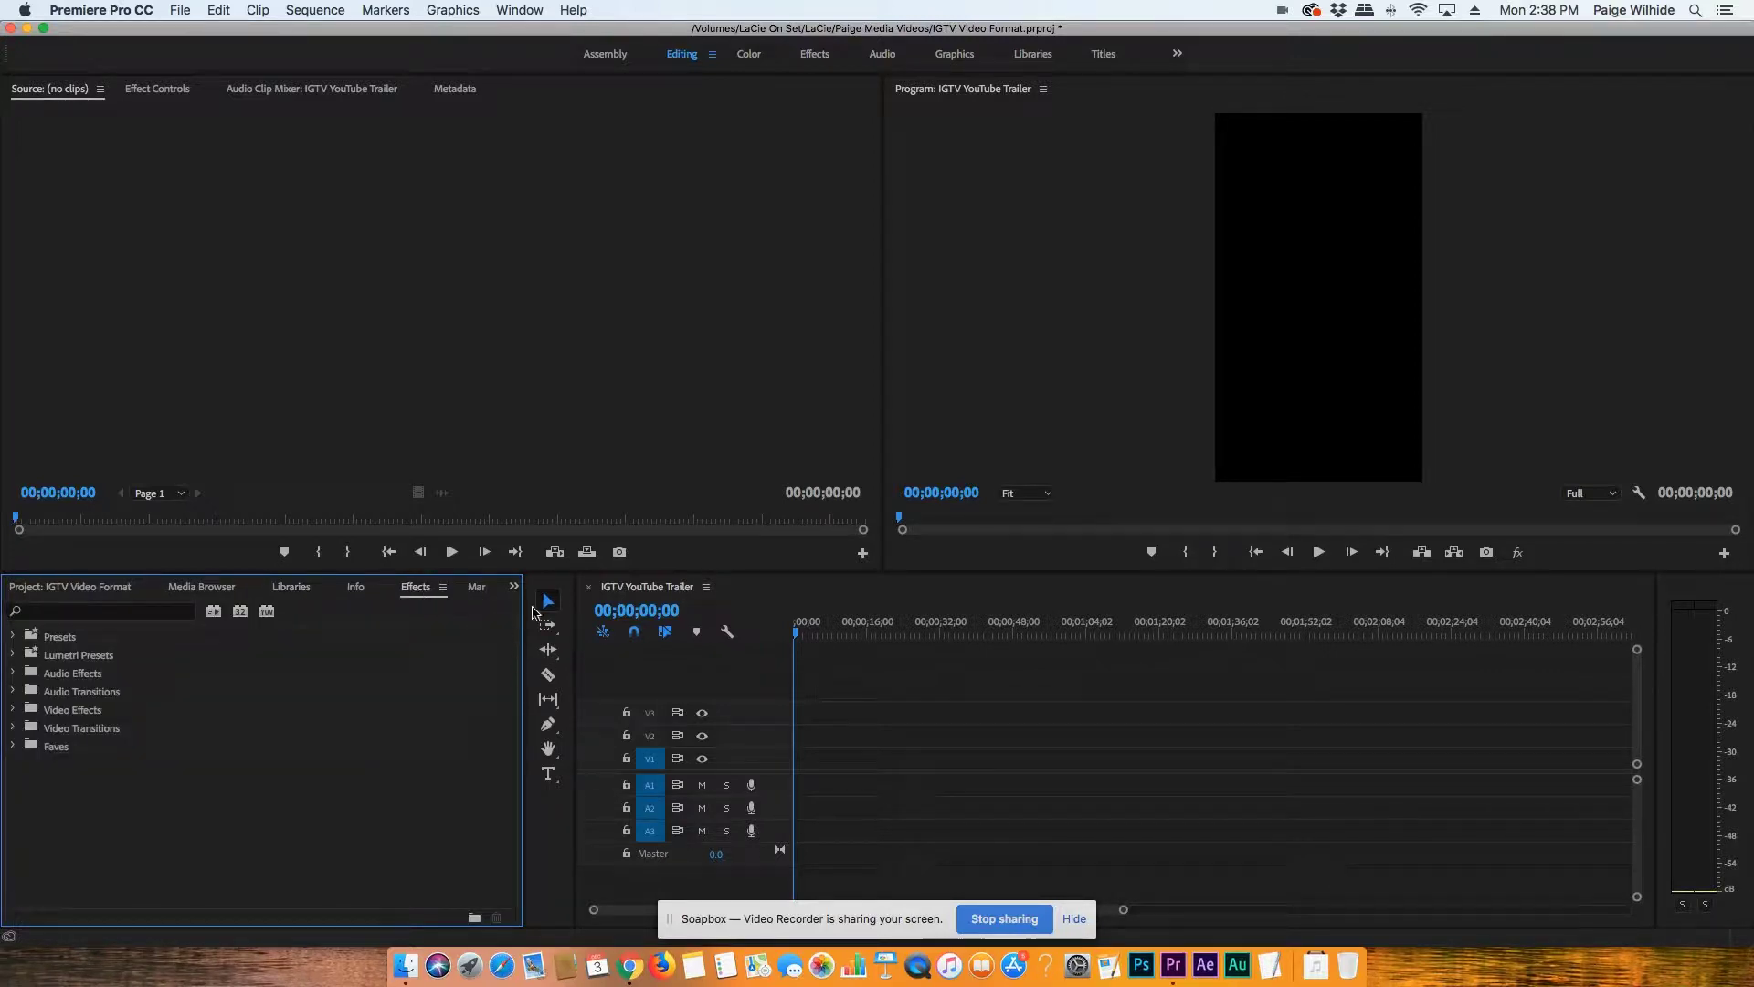
left_click(473, 588)
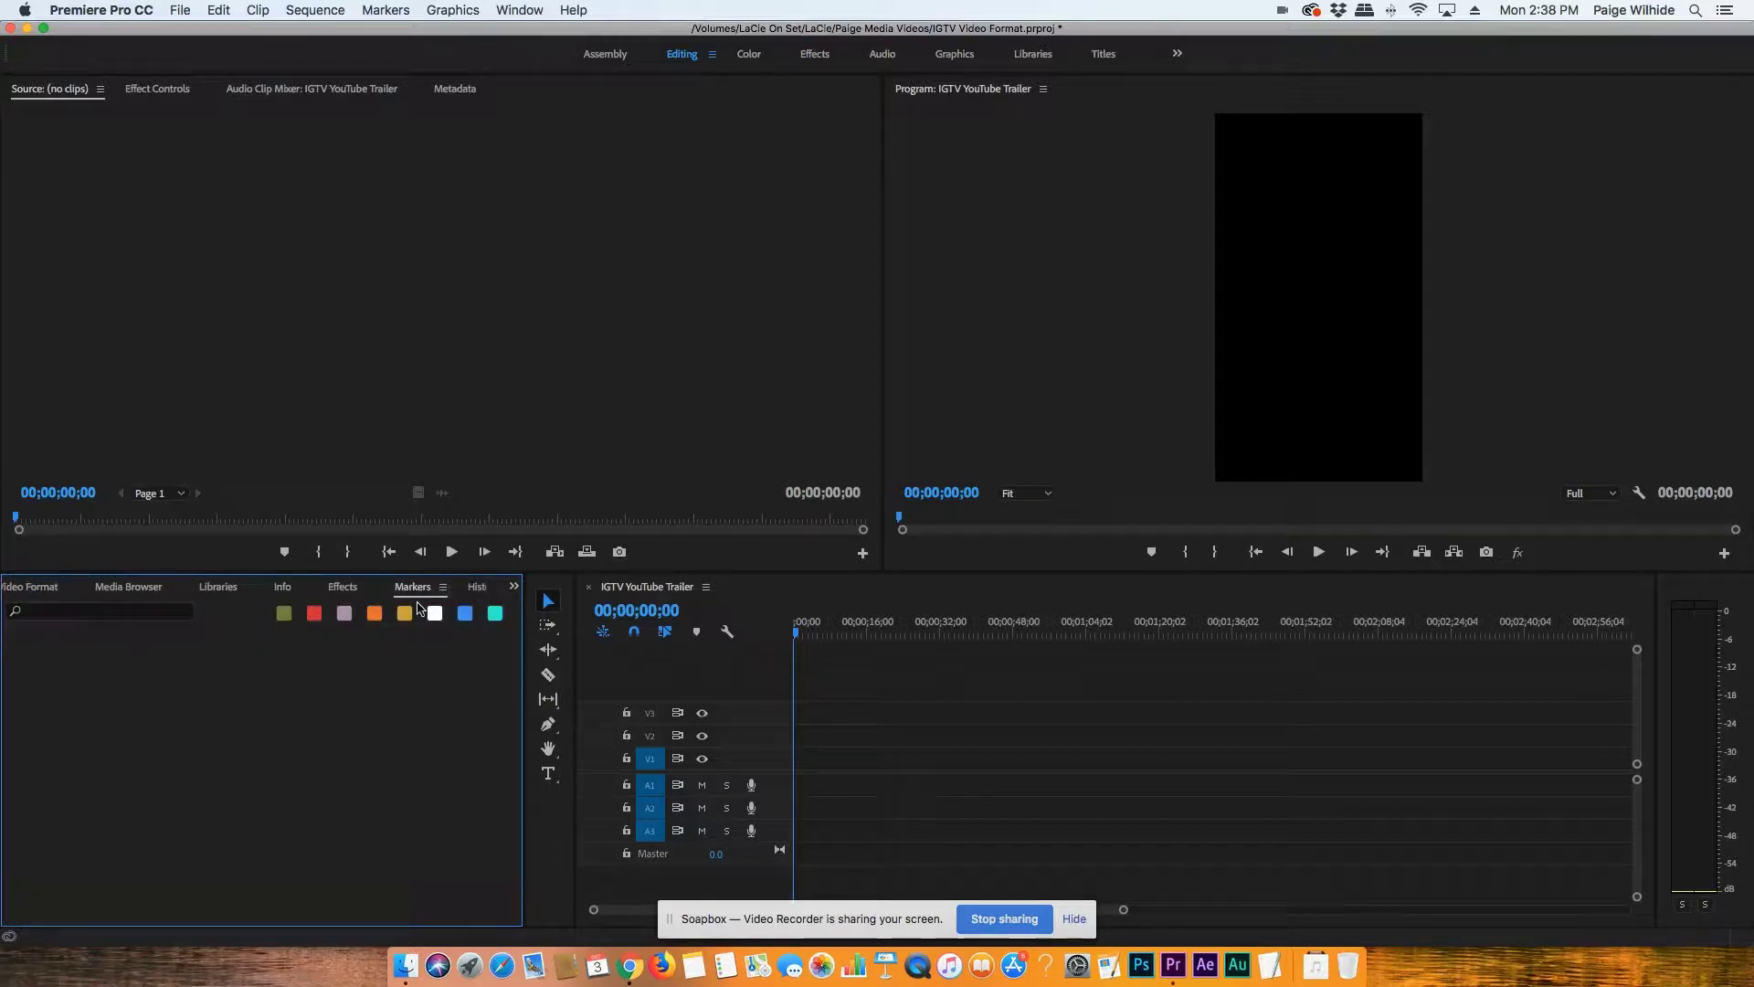
left_click(481, 592)
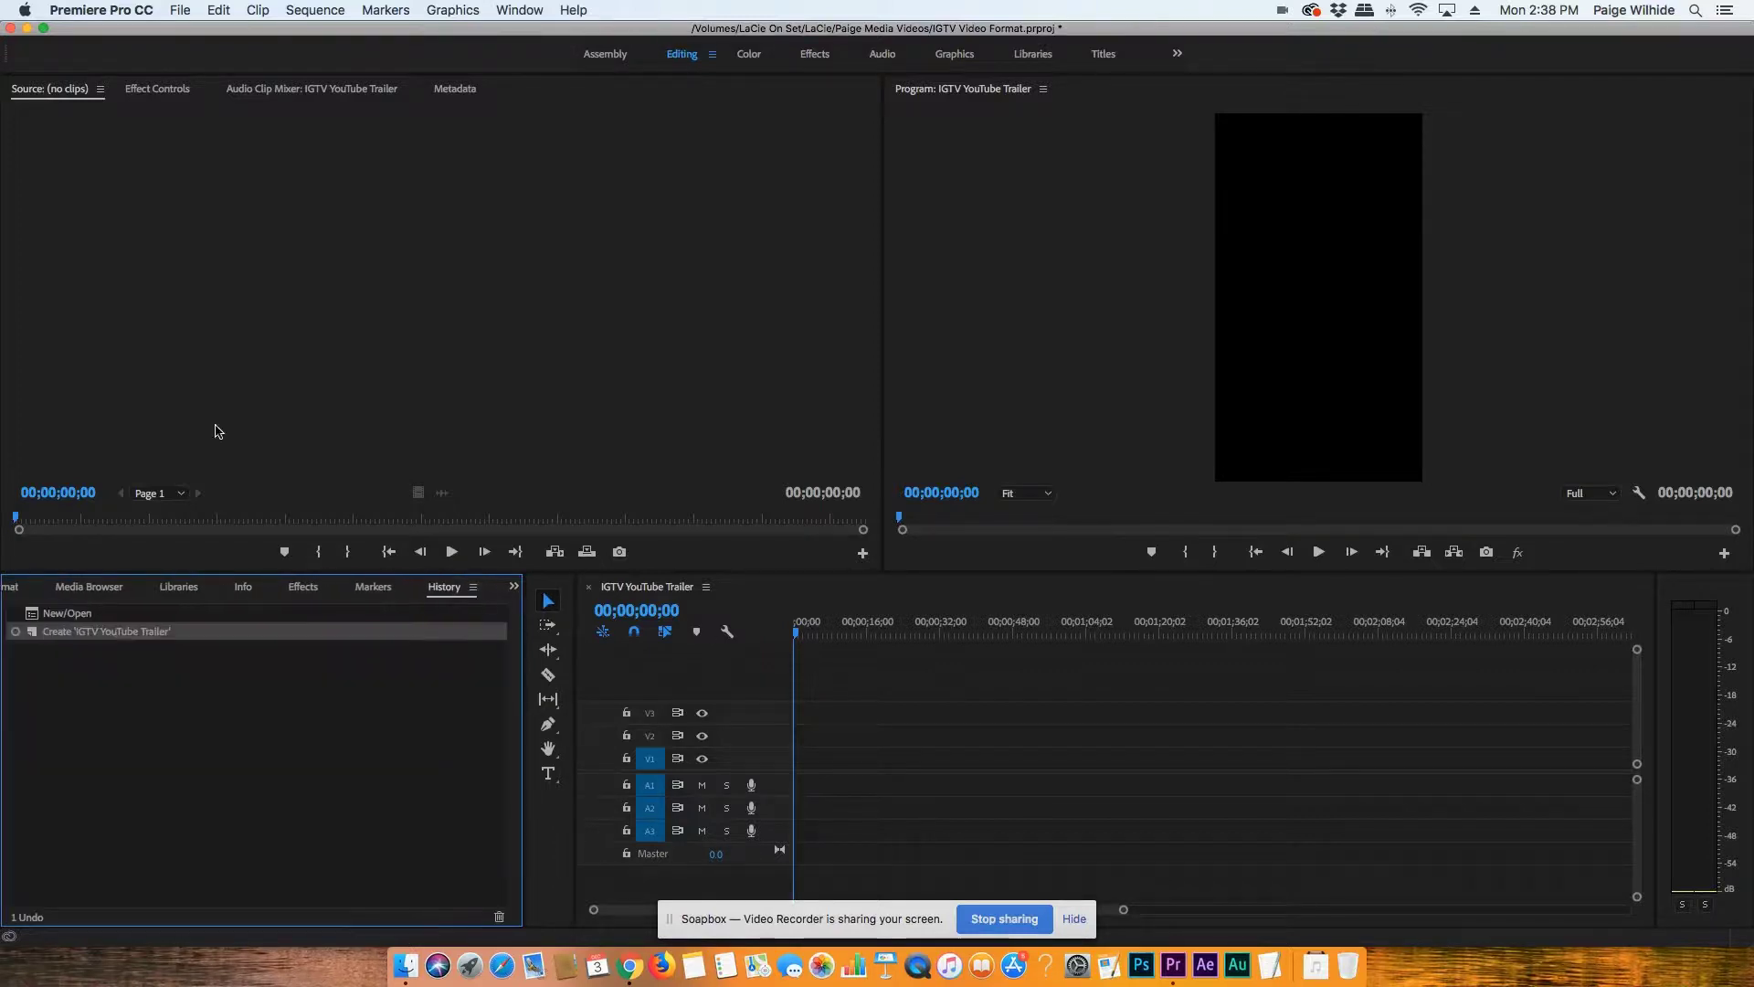
left_click(15, 589)
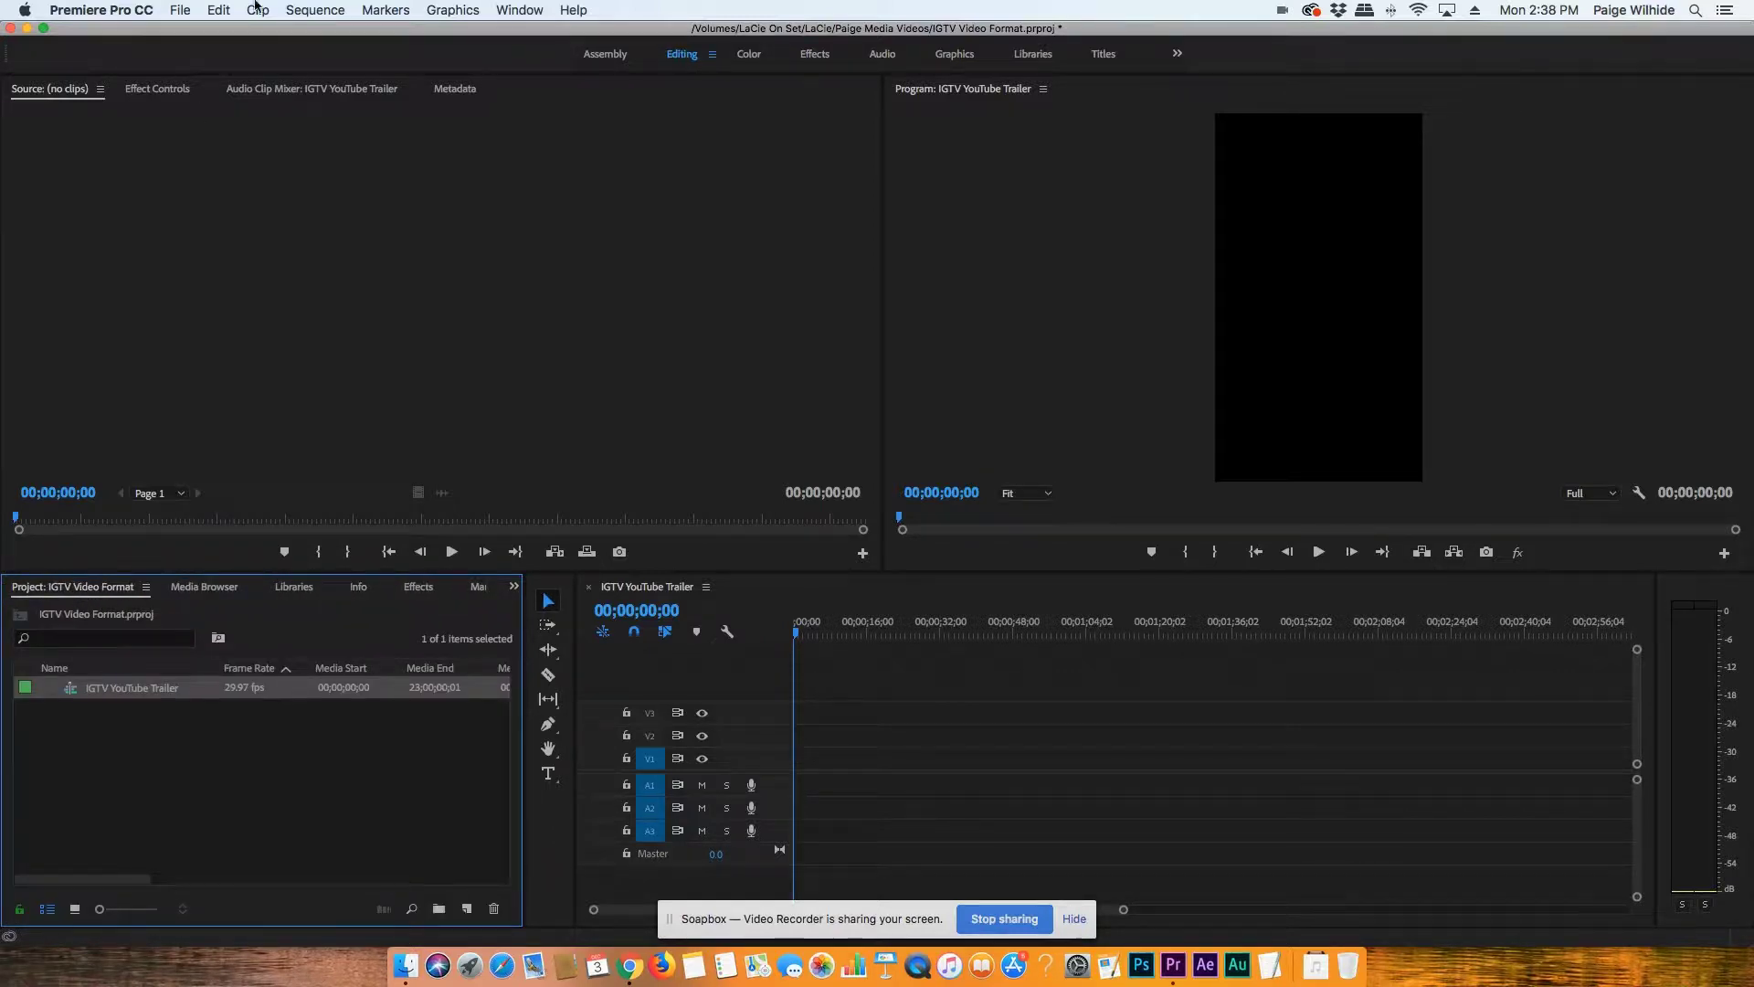
- Import PaigeMediaYouTubeTrailerFINAL.mp4 and drop it on the timeline, keeping the existing sequence settings
left_click(179, 10)
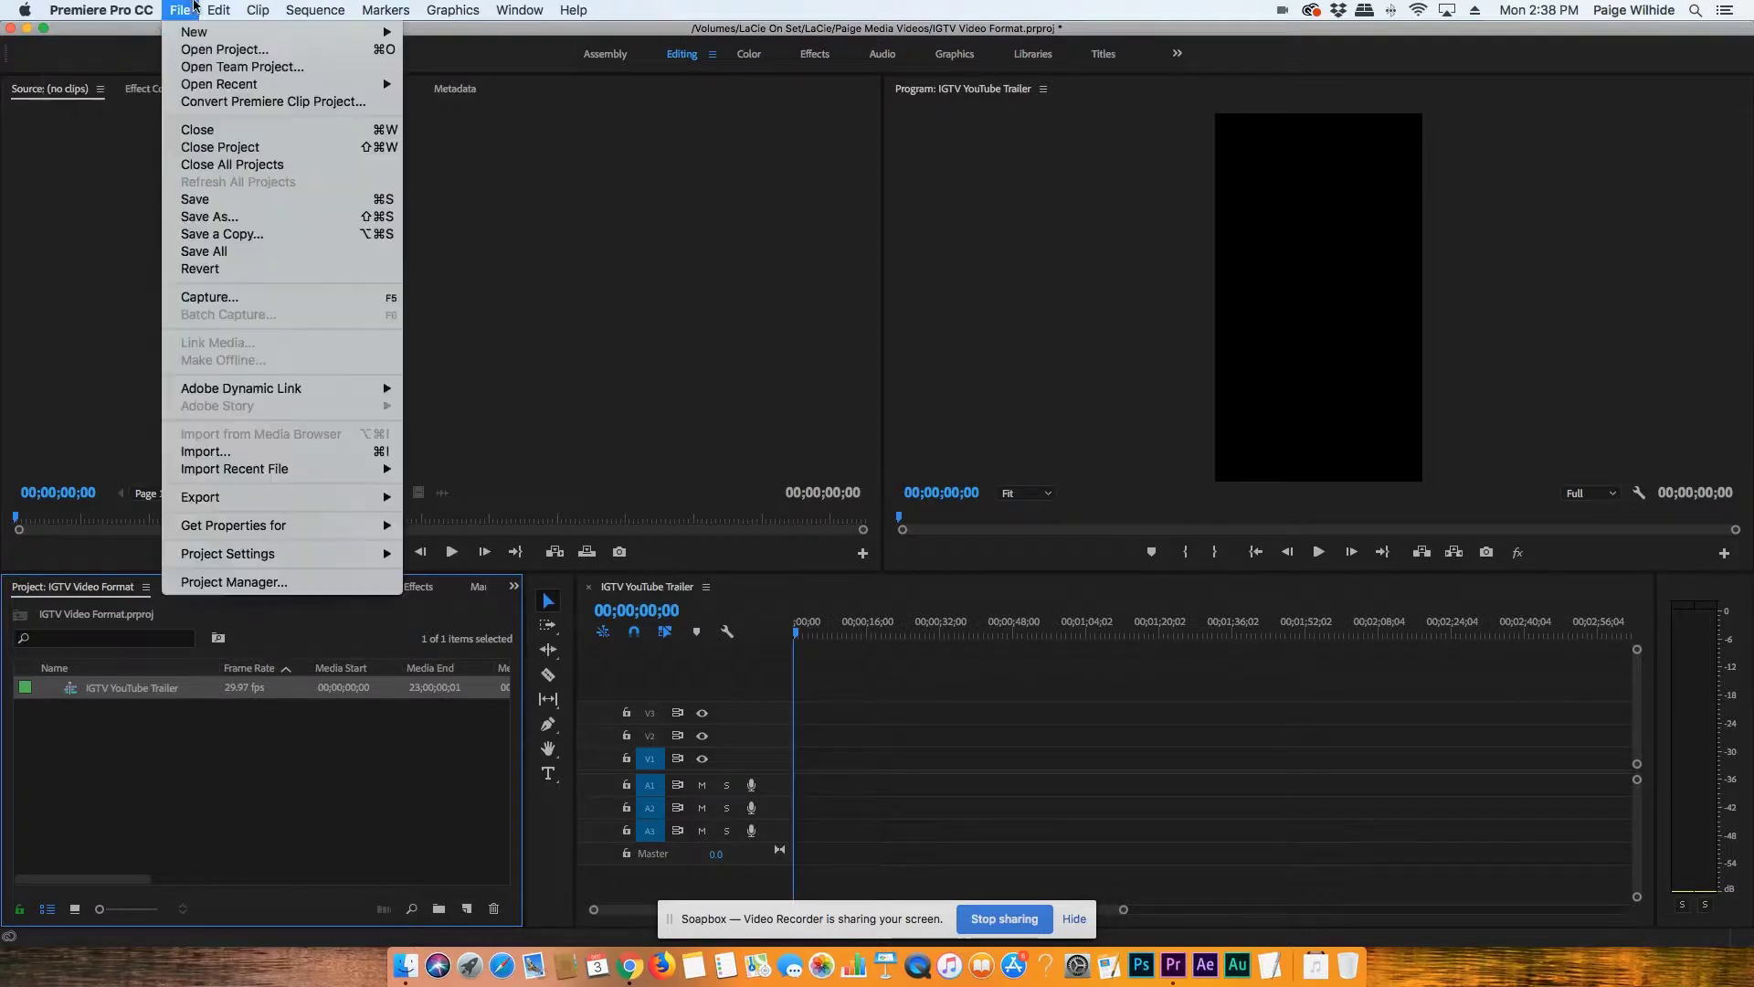
left_click(265, 452)
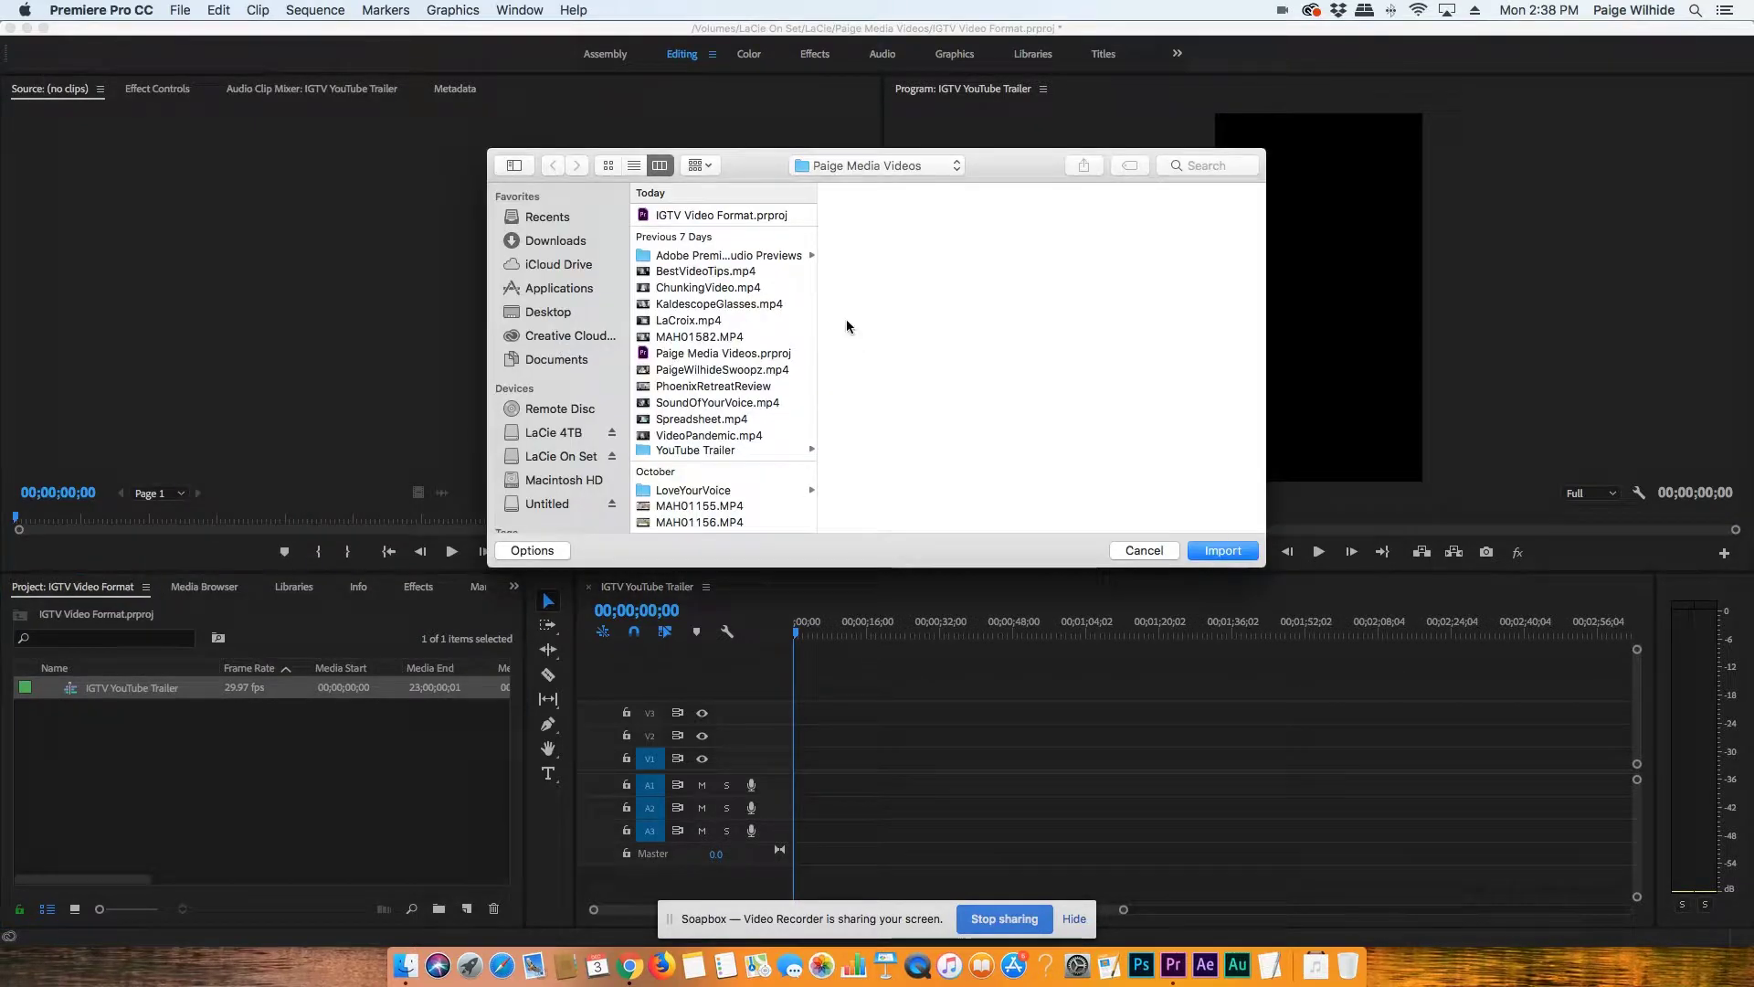
left_click(720, 450)
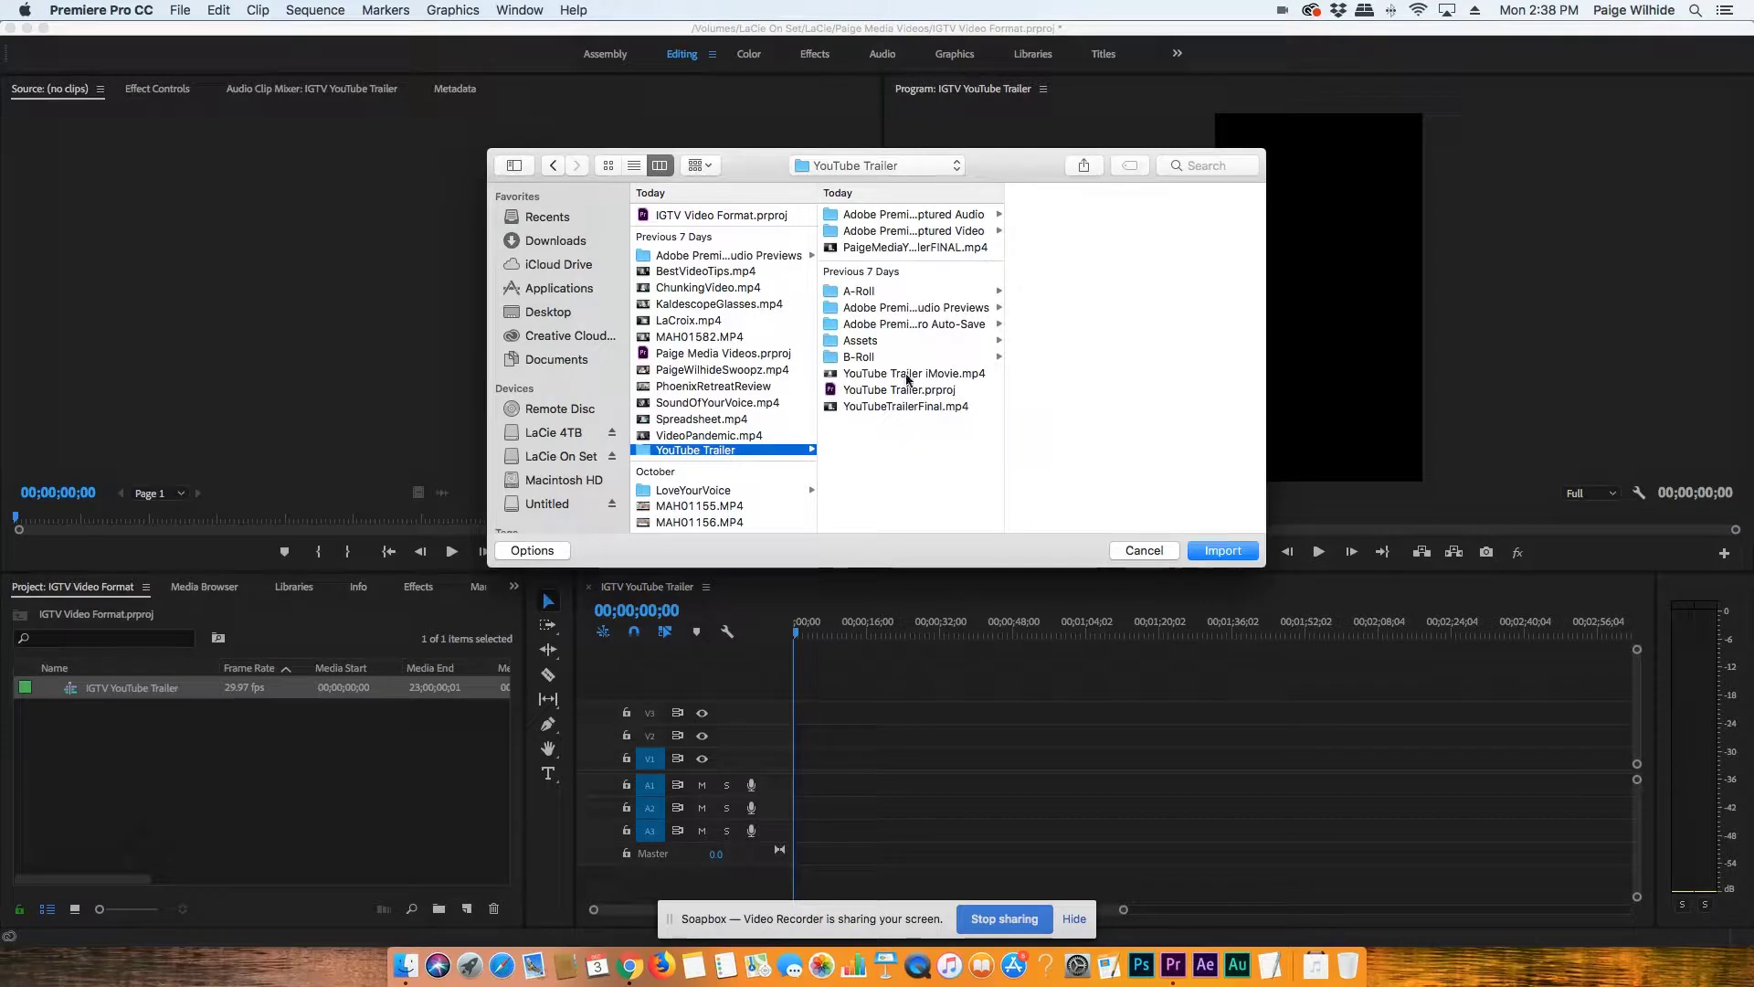
left_click(884, 250)
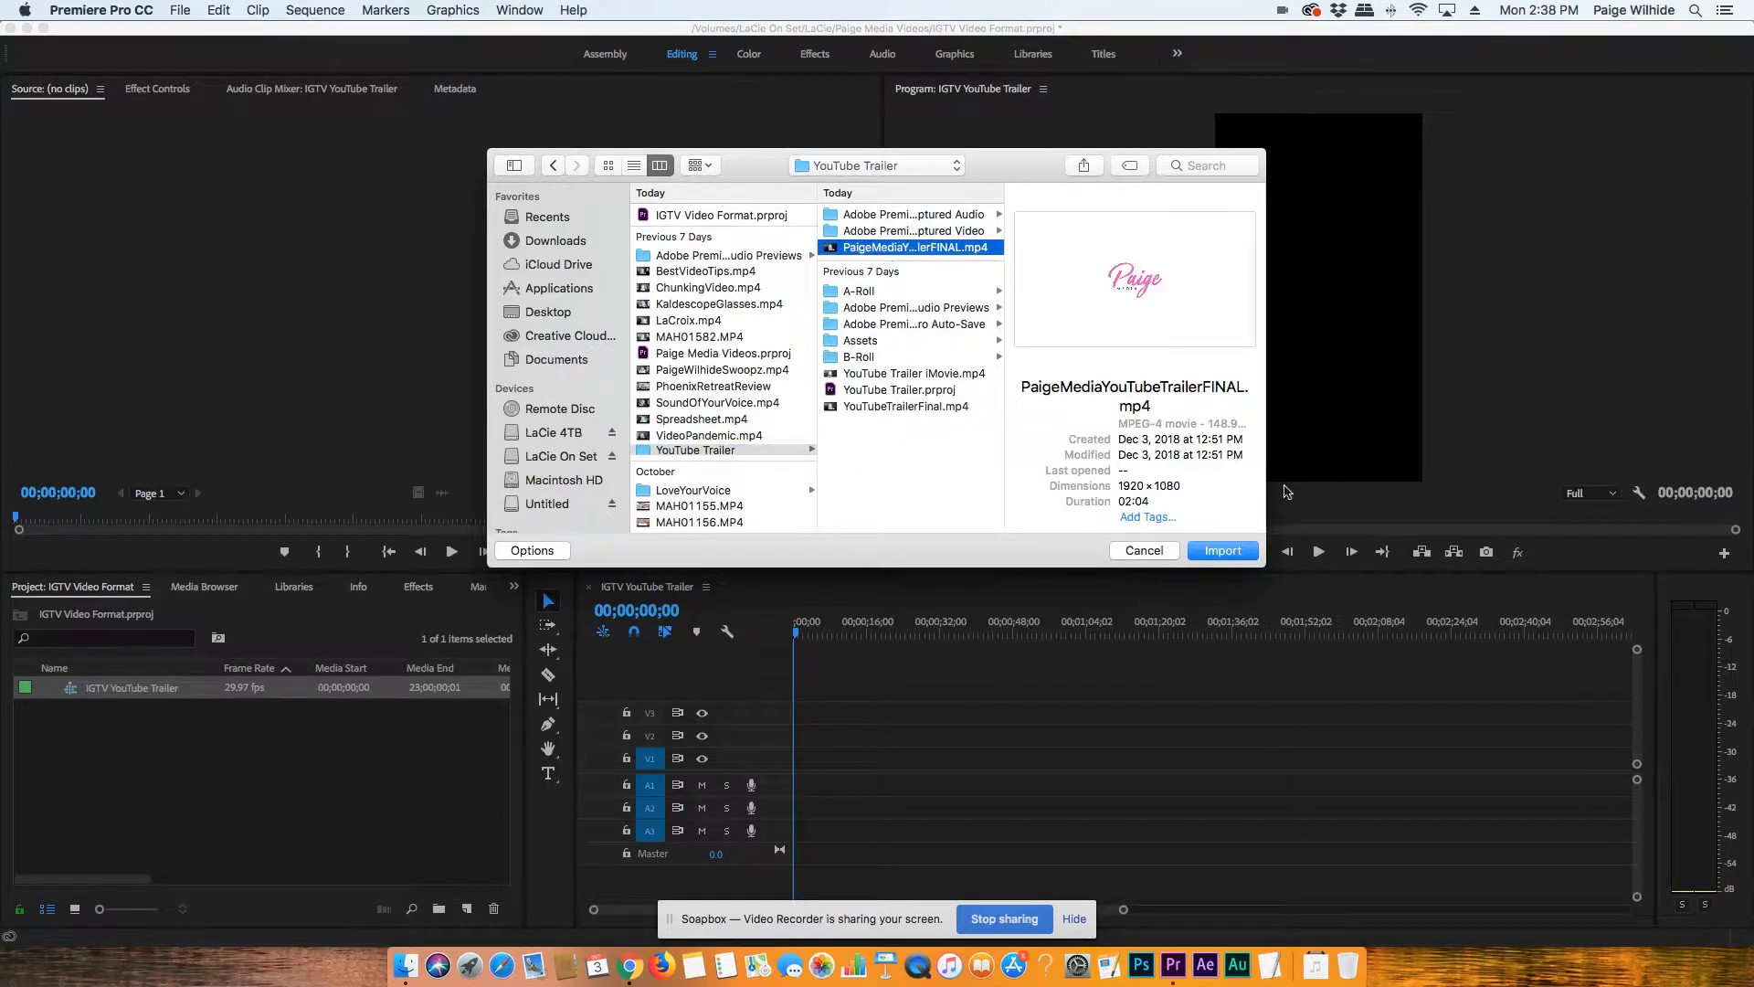
left_click(1232, 551)
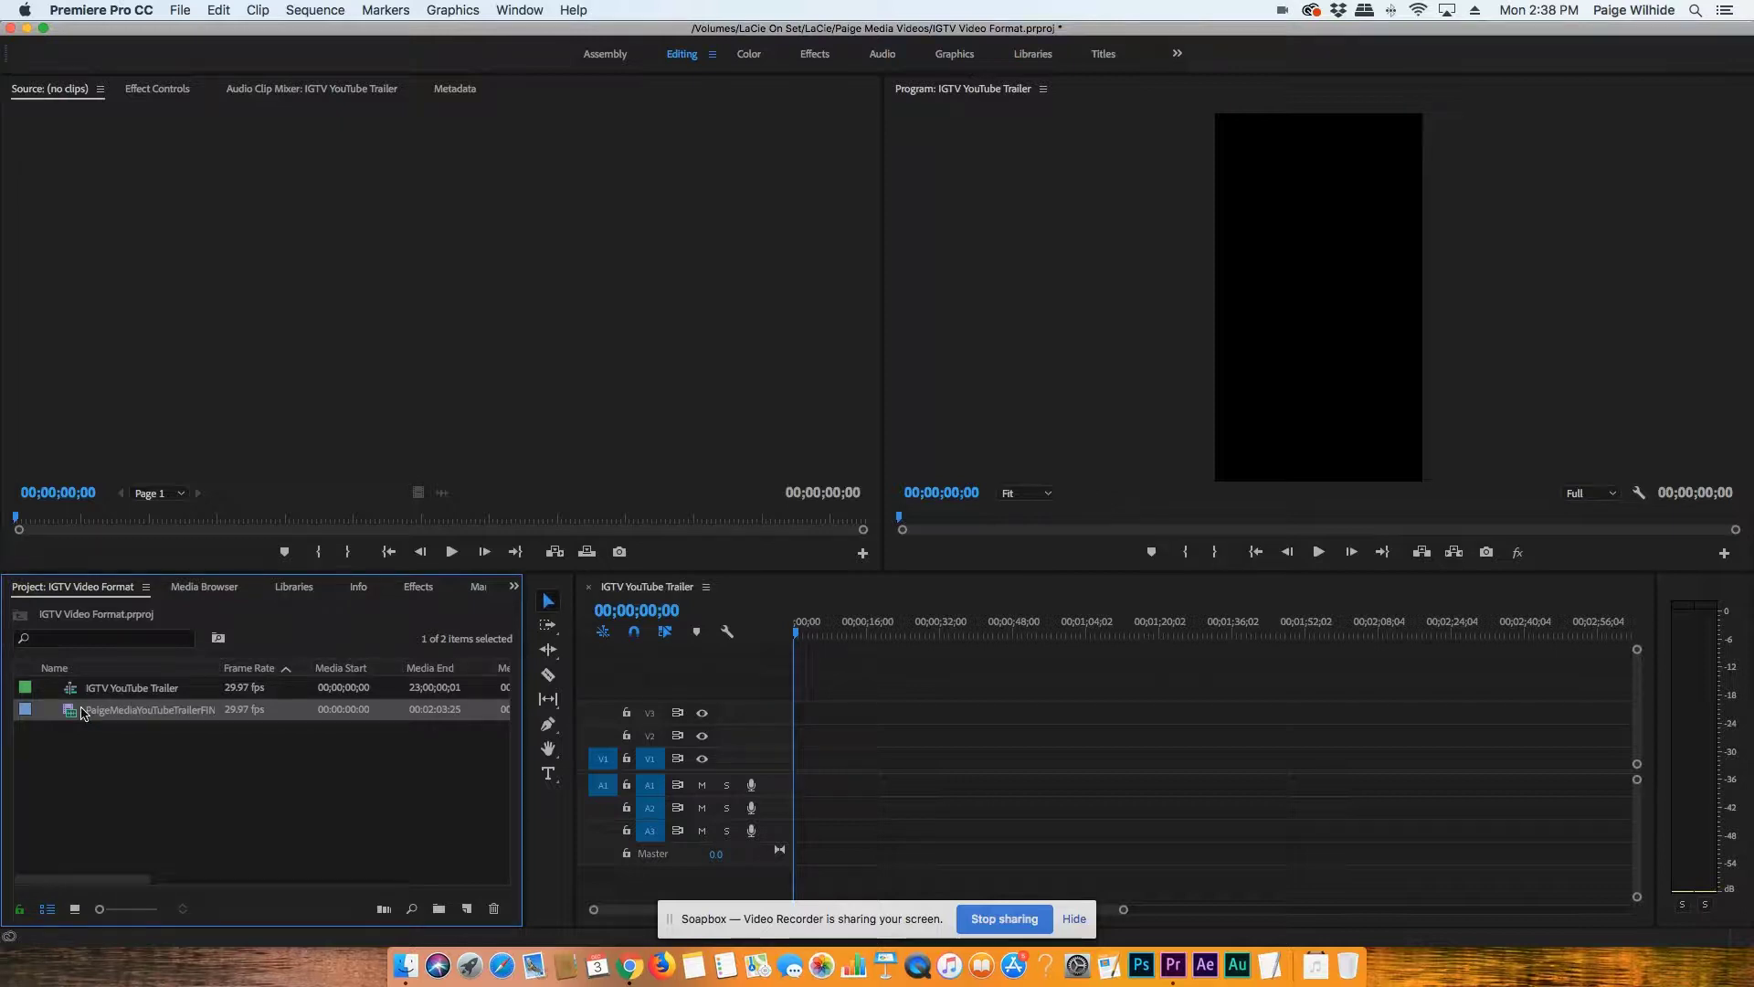
left_click_drag(471, 709, 804, 770)
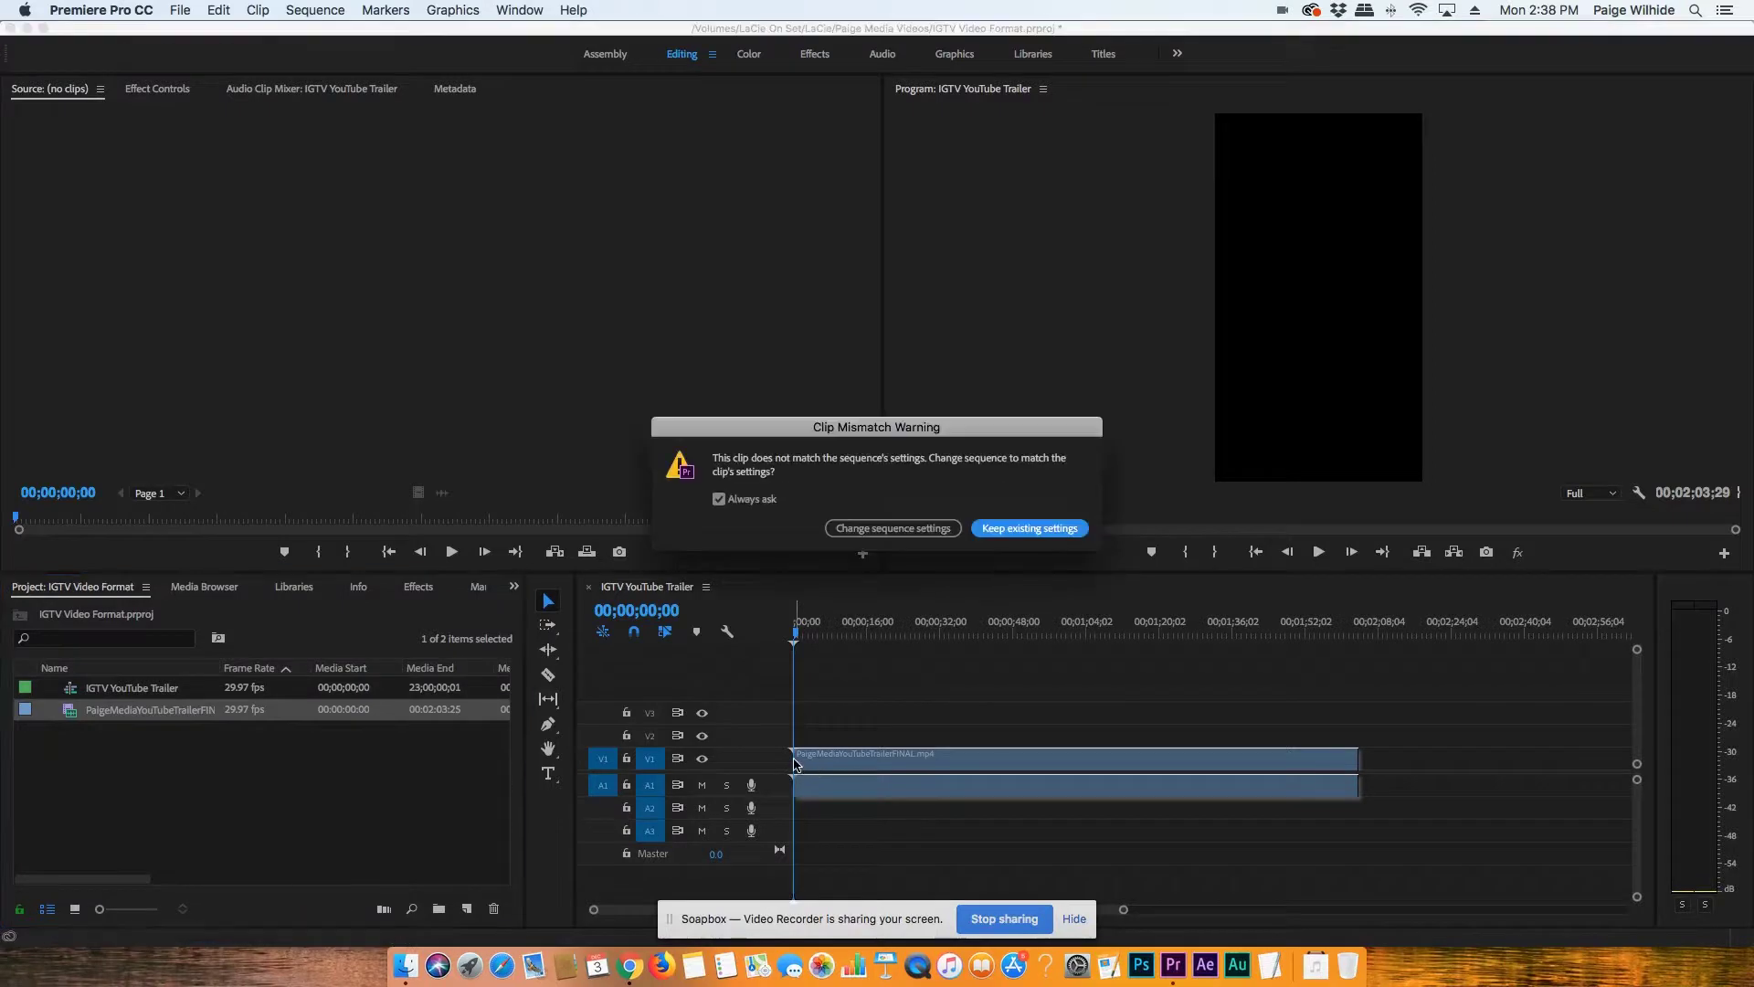
left_click(1027, 529)
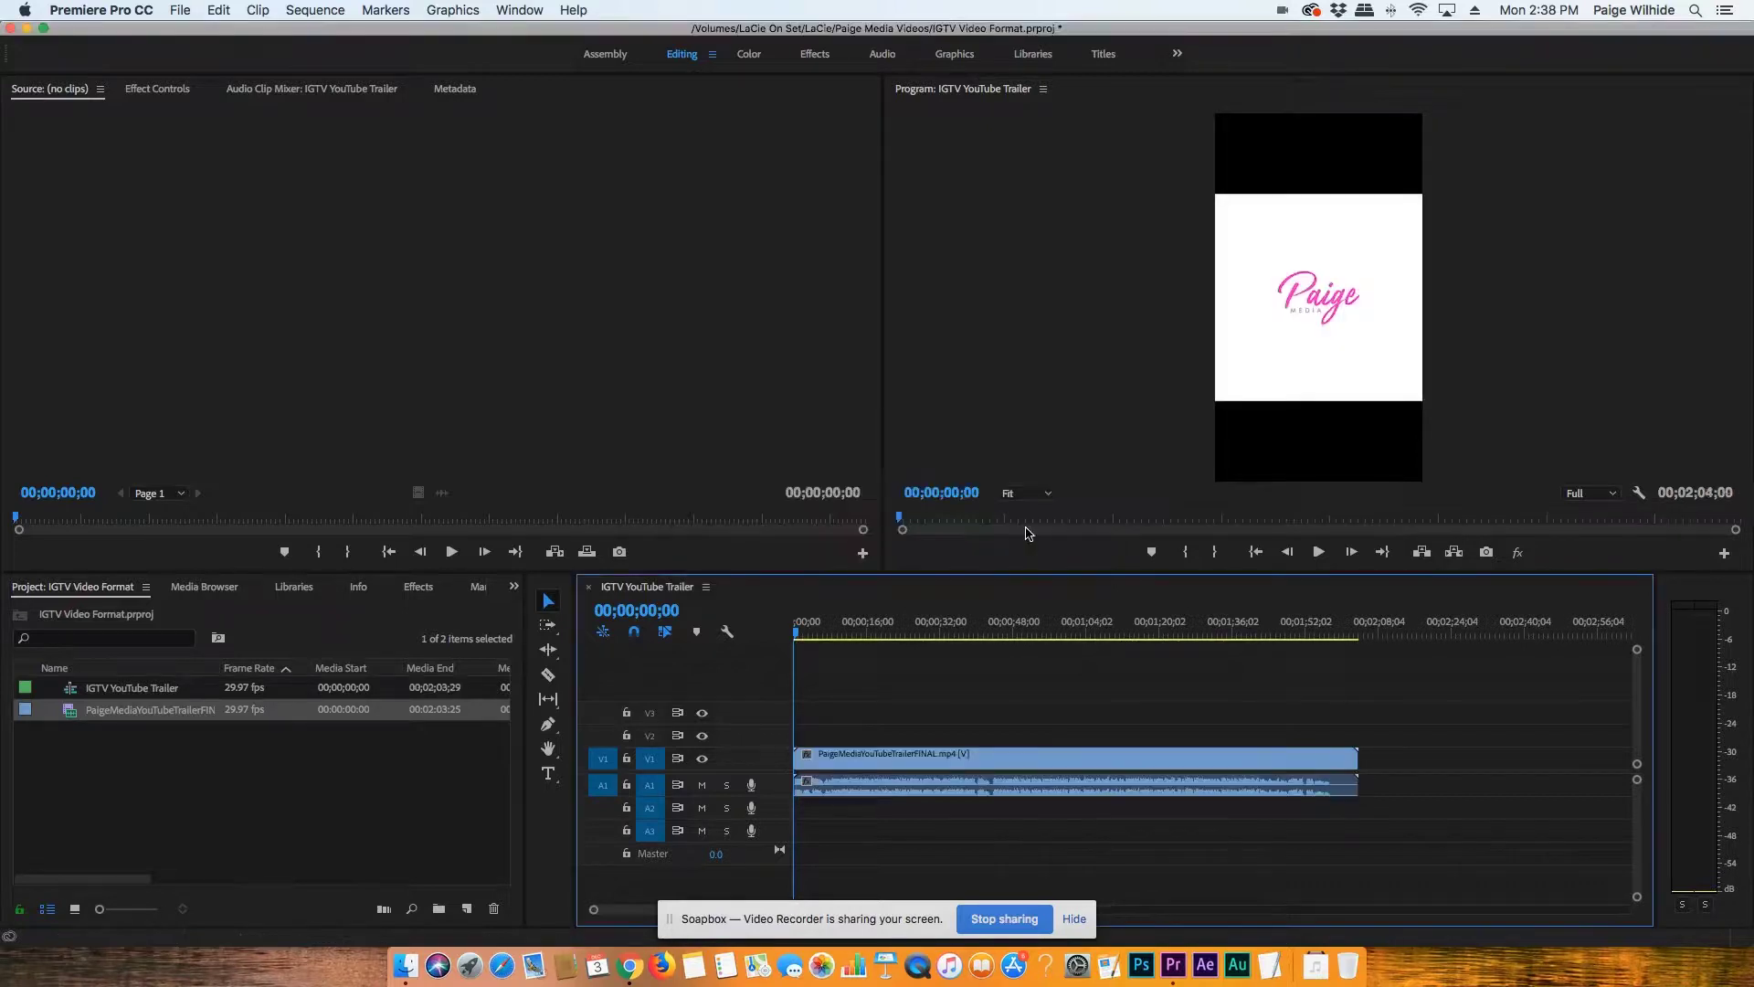
- Scale the trailer clip down in the Program Monitor to span the vertical frame's width
left_click(1350, 331)
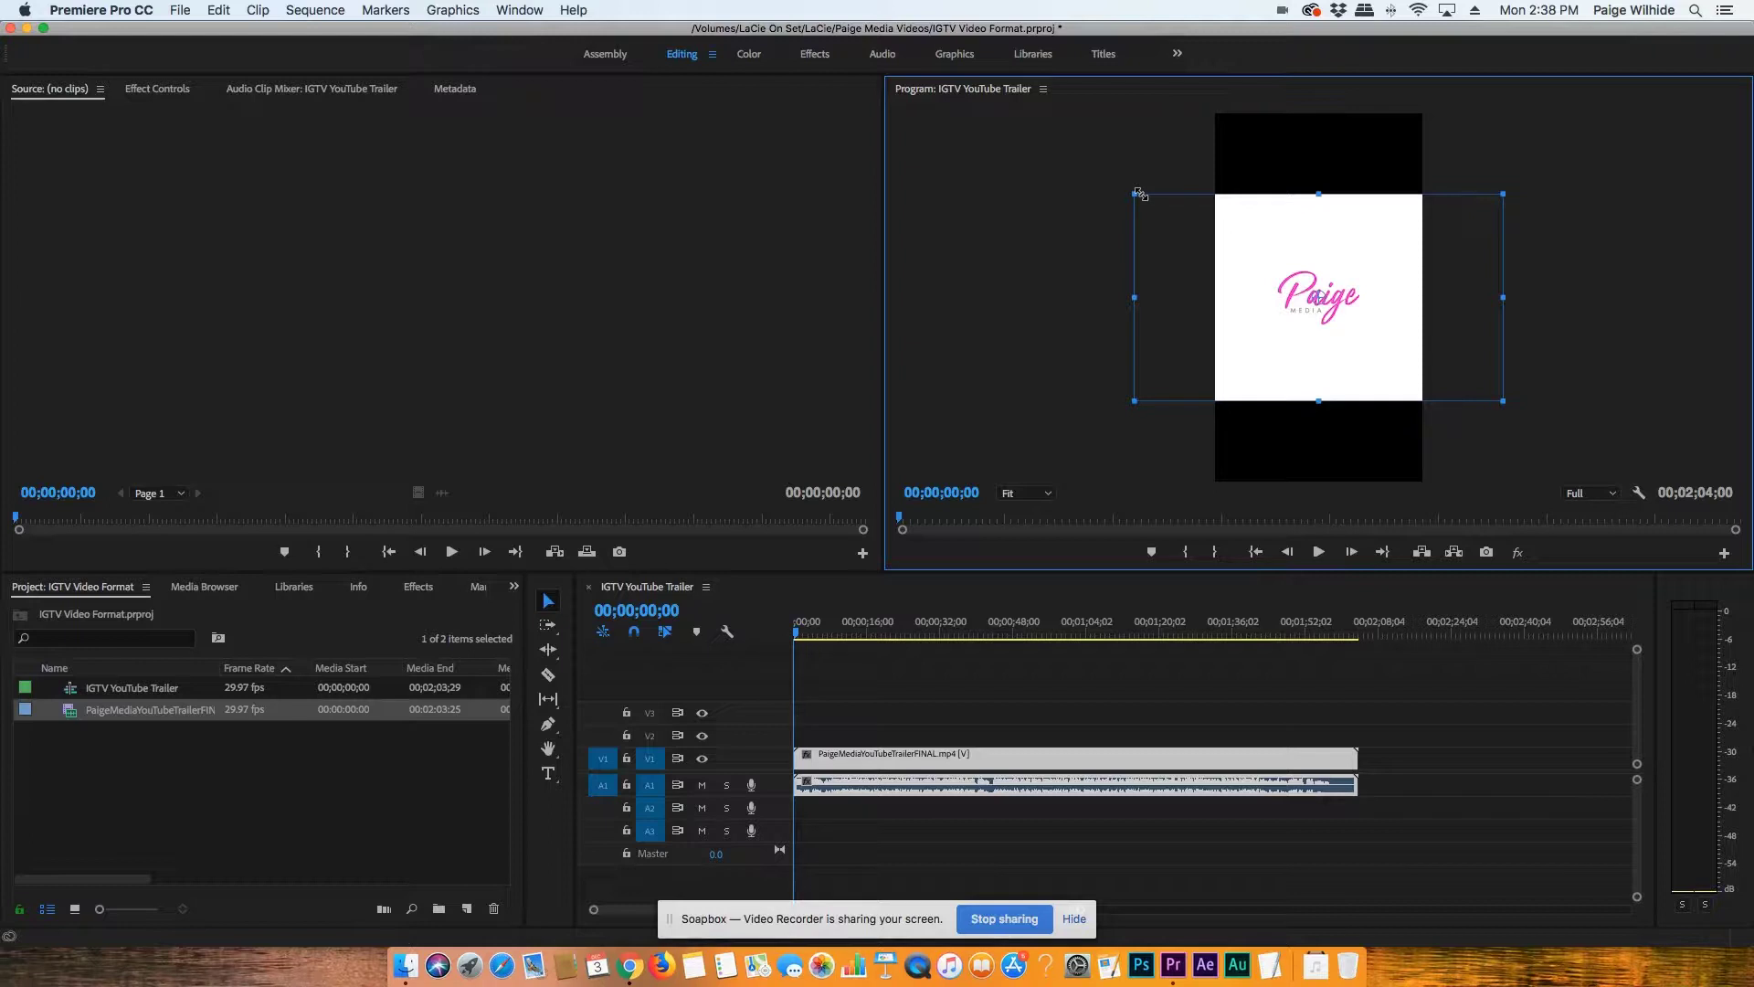
left_click_drag(1133, 193, 1273, 238)
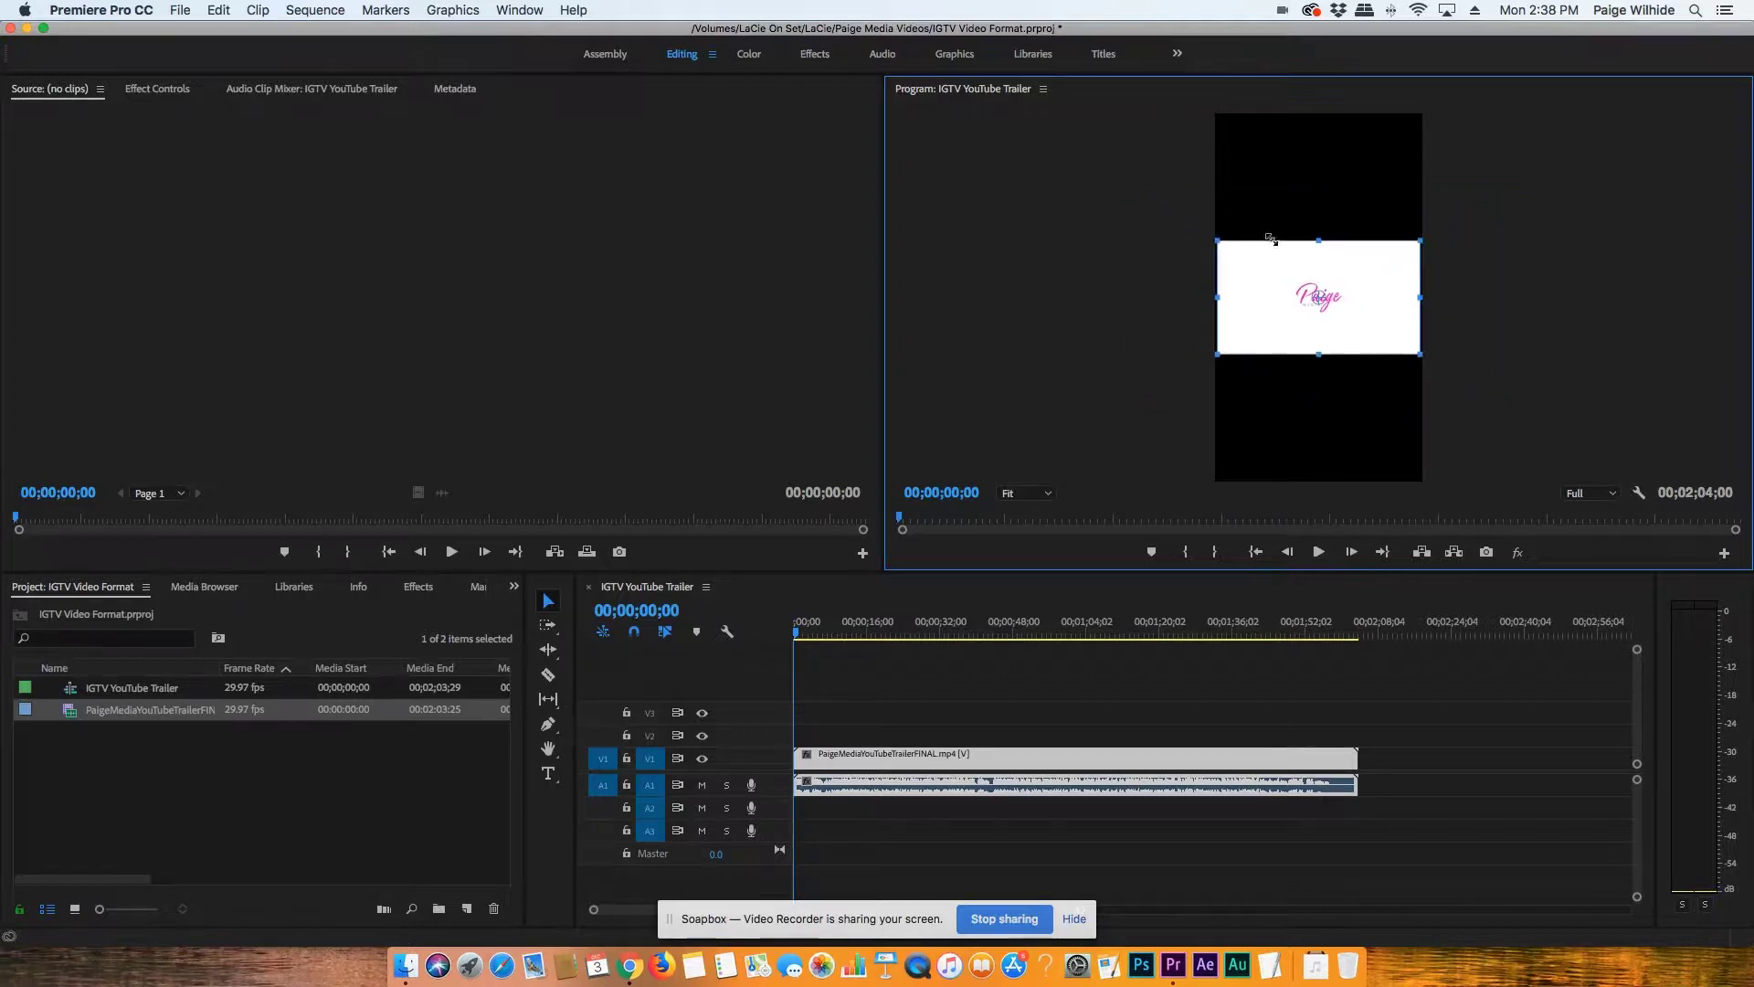
left_click(1180, 223)
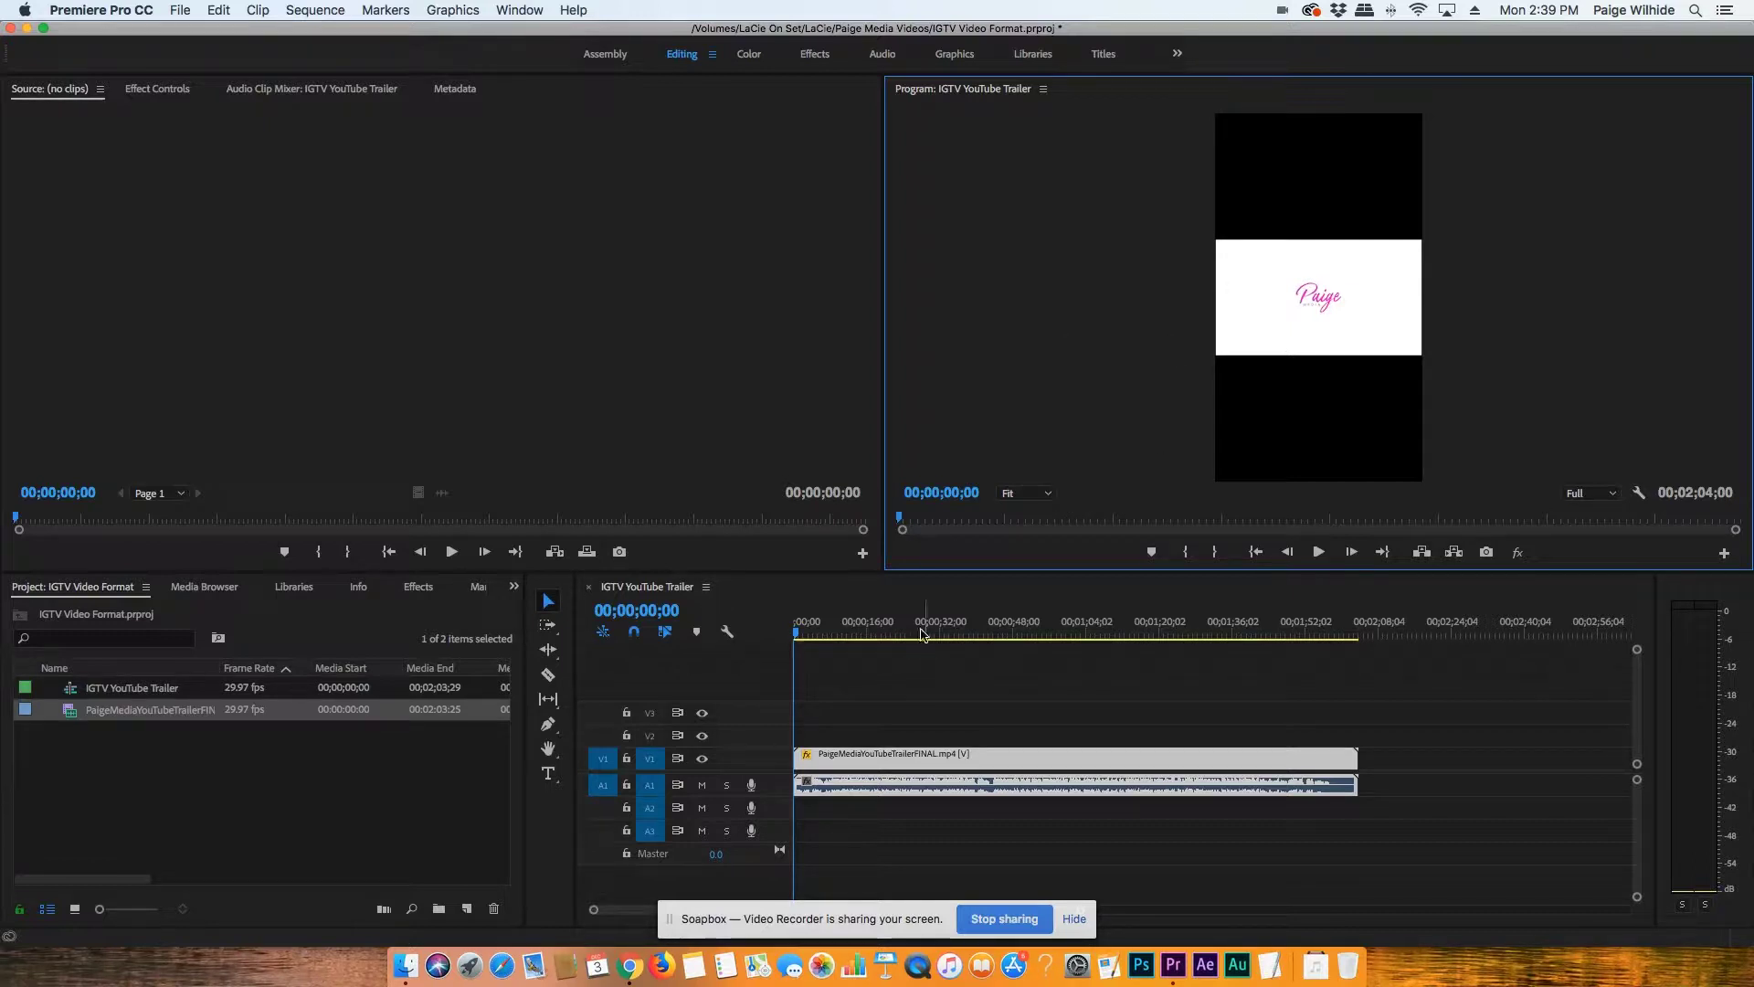
left_click(847, 630)
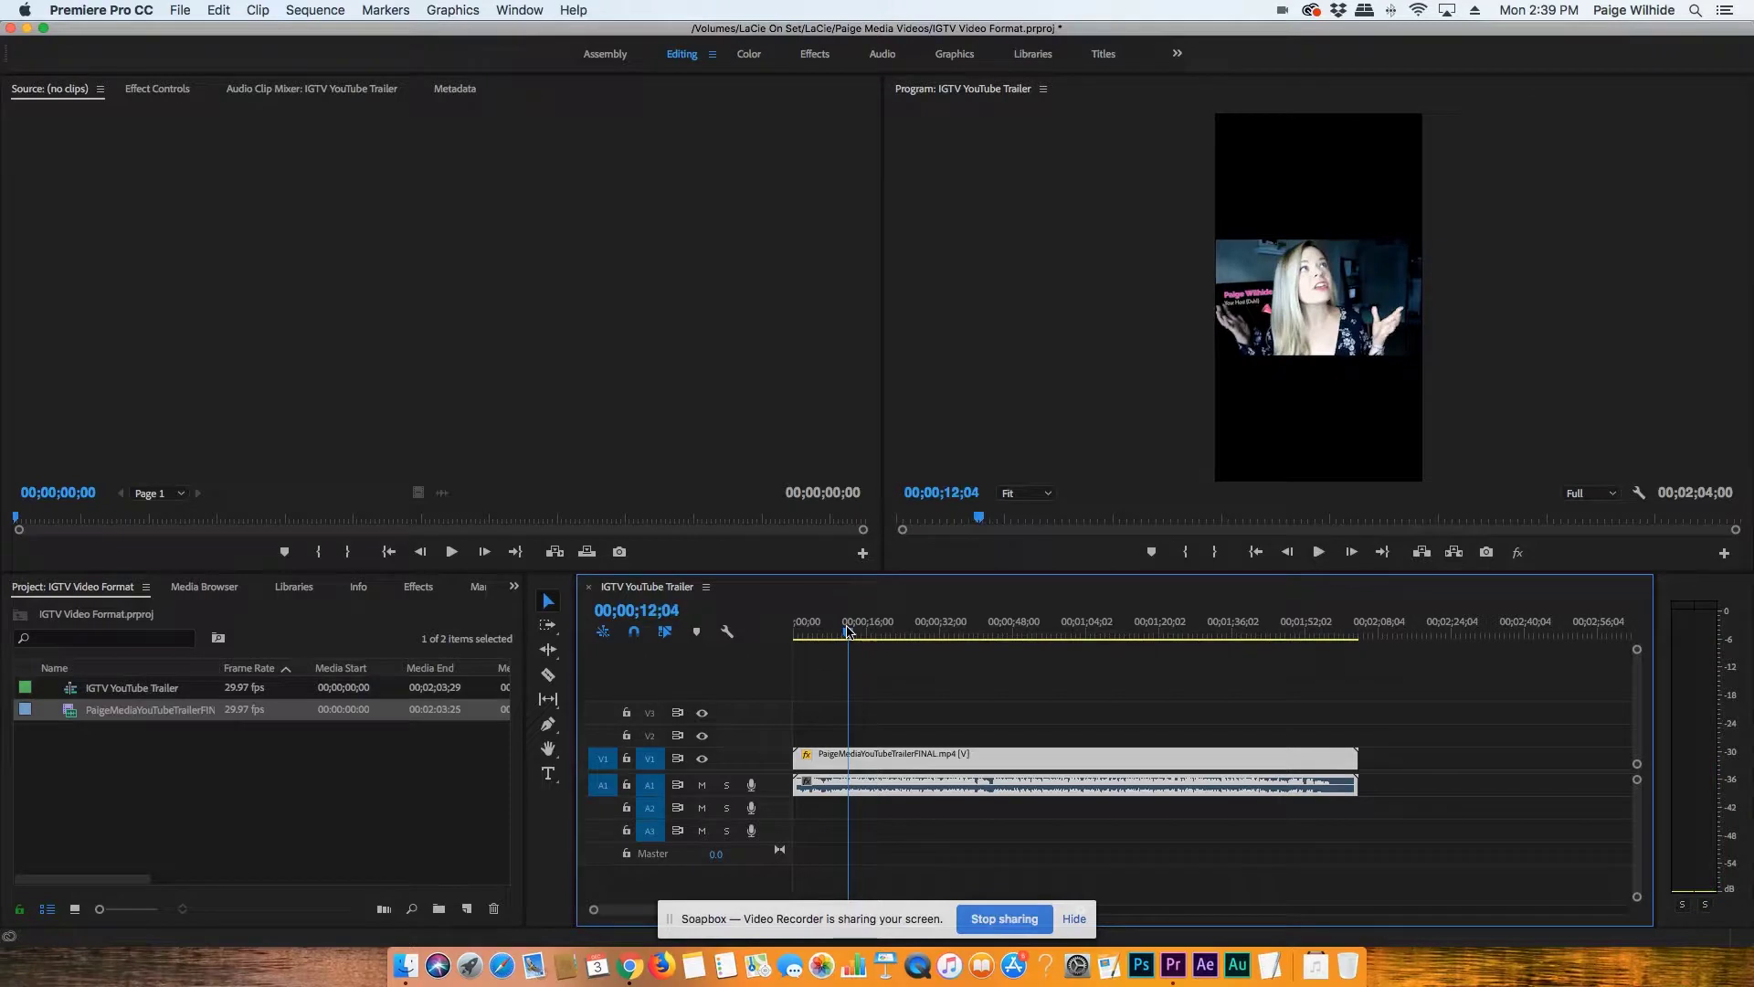
- Test enlarging the clip, restore its fitted width, then move its video from V1 to V2
key("space")
key("space")
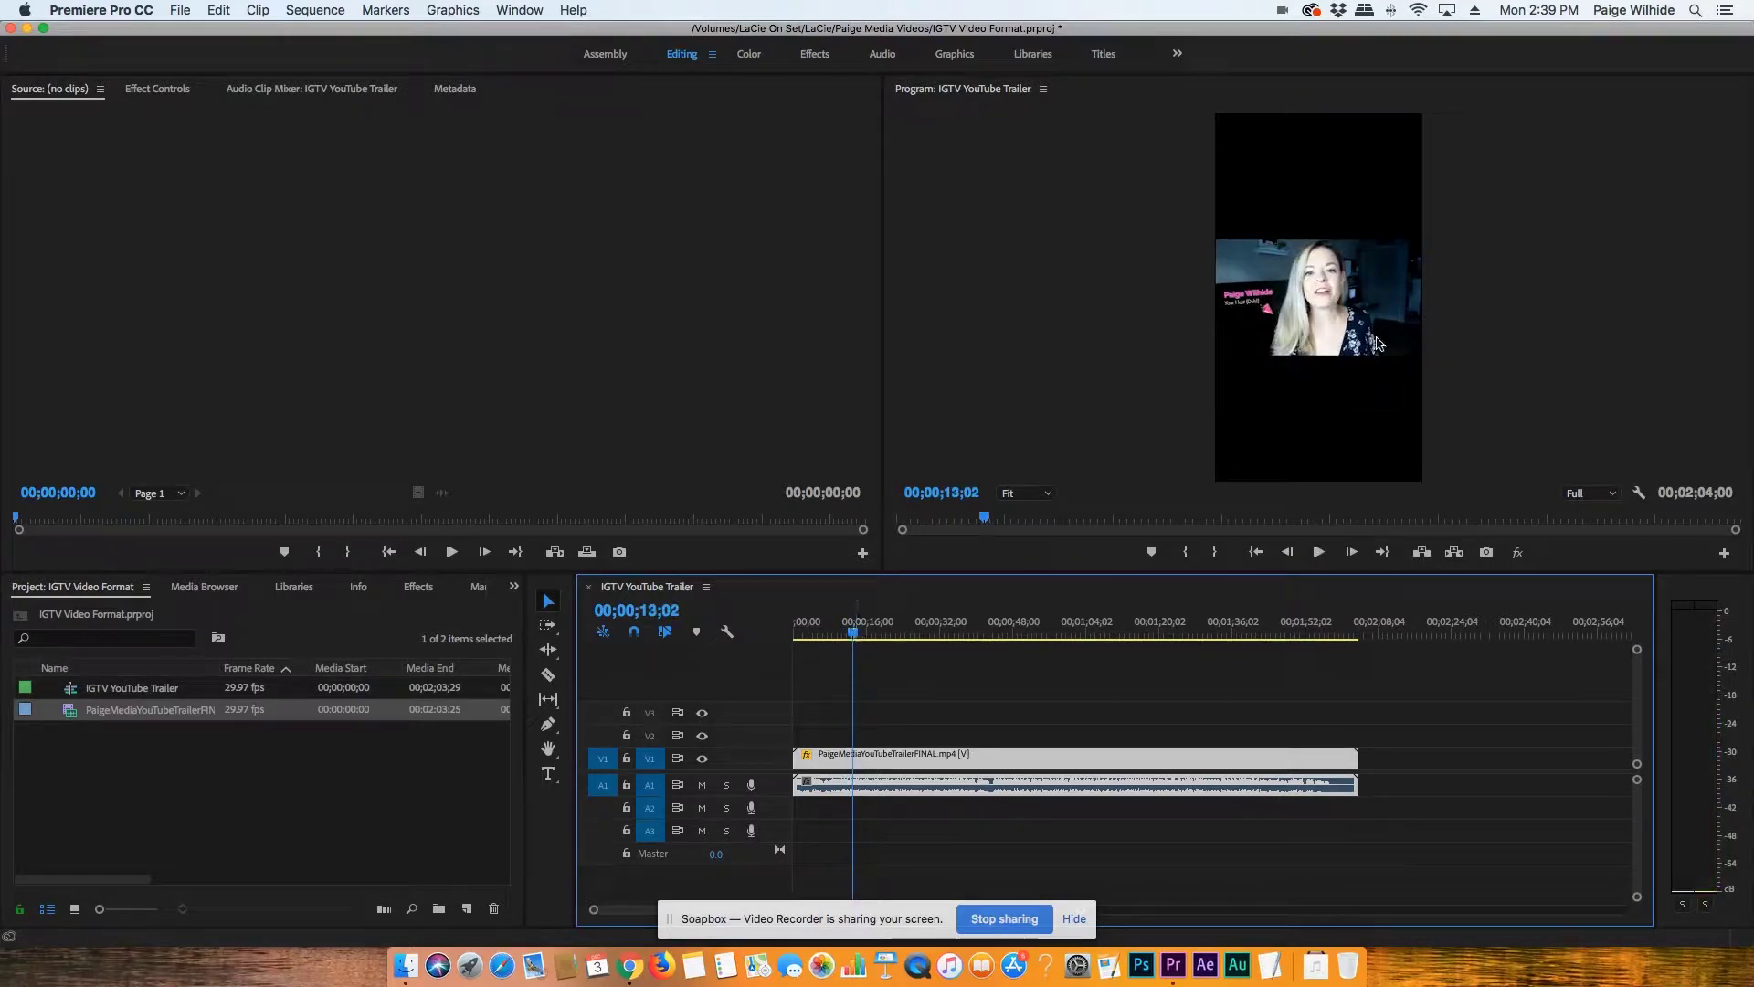
left_click(1314, 333)
left_click_drag(1216, 355, 934, 482)
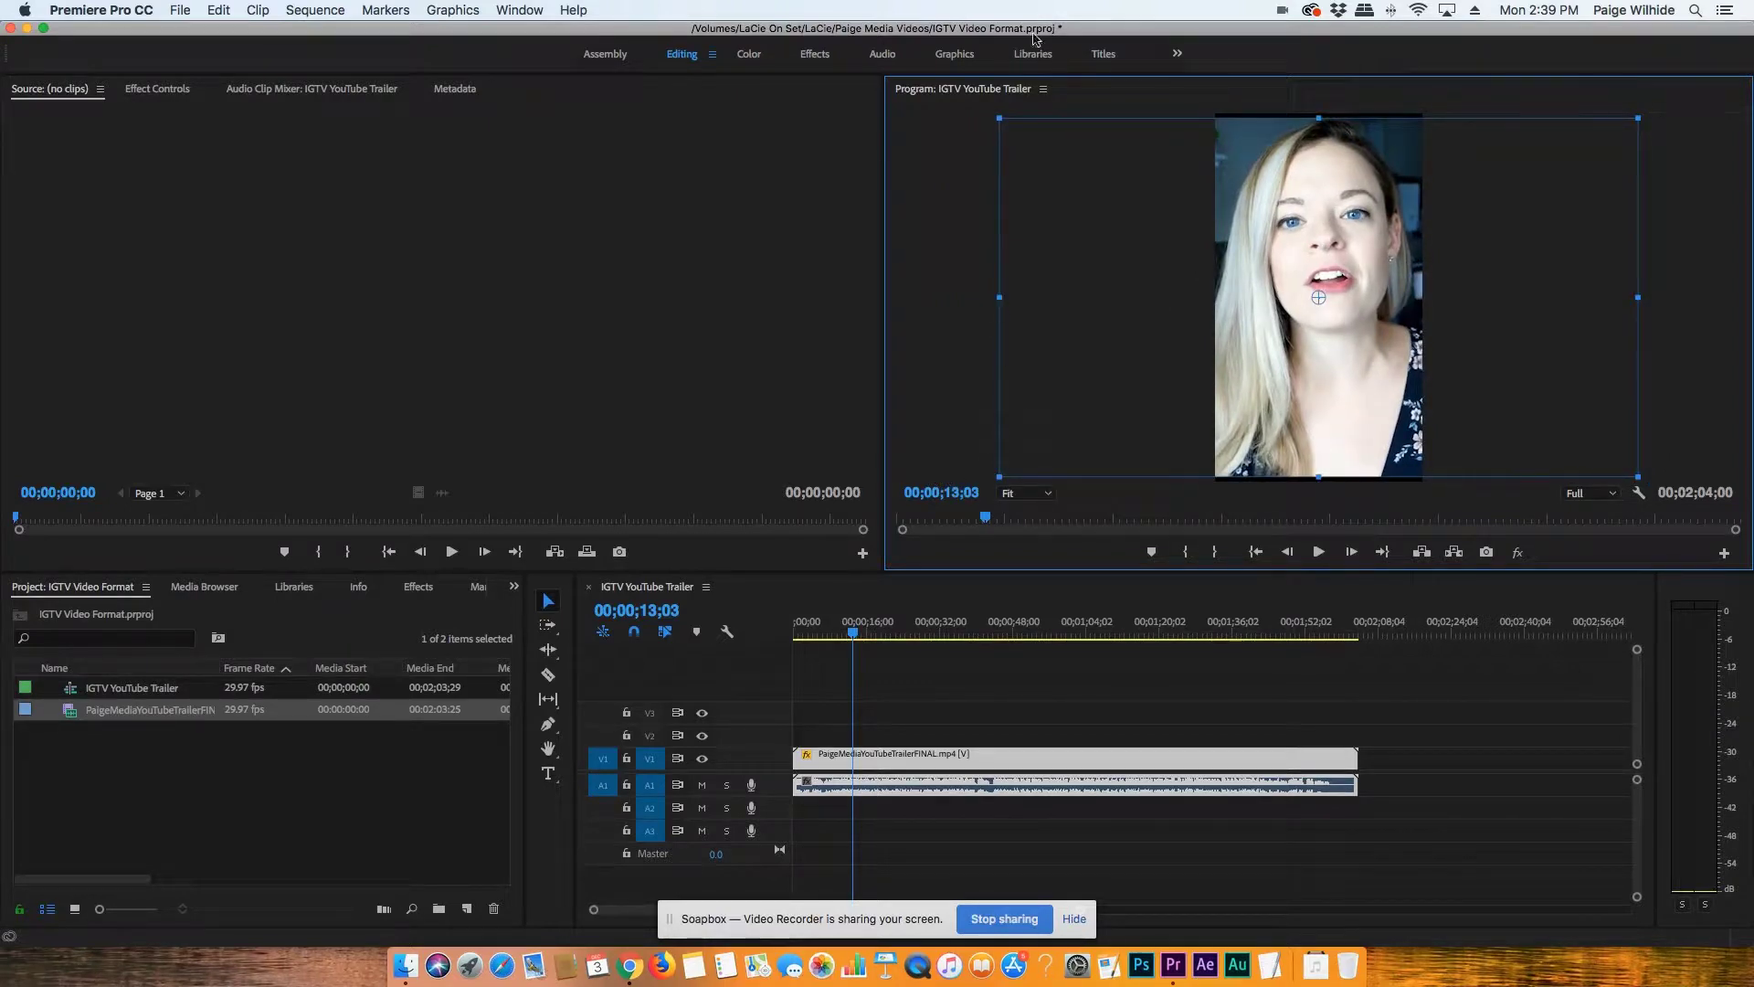
left_click_drag(999, 118, 1127, 239)
left_click(1548, 271)
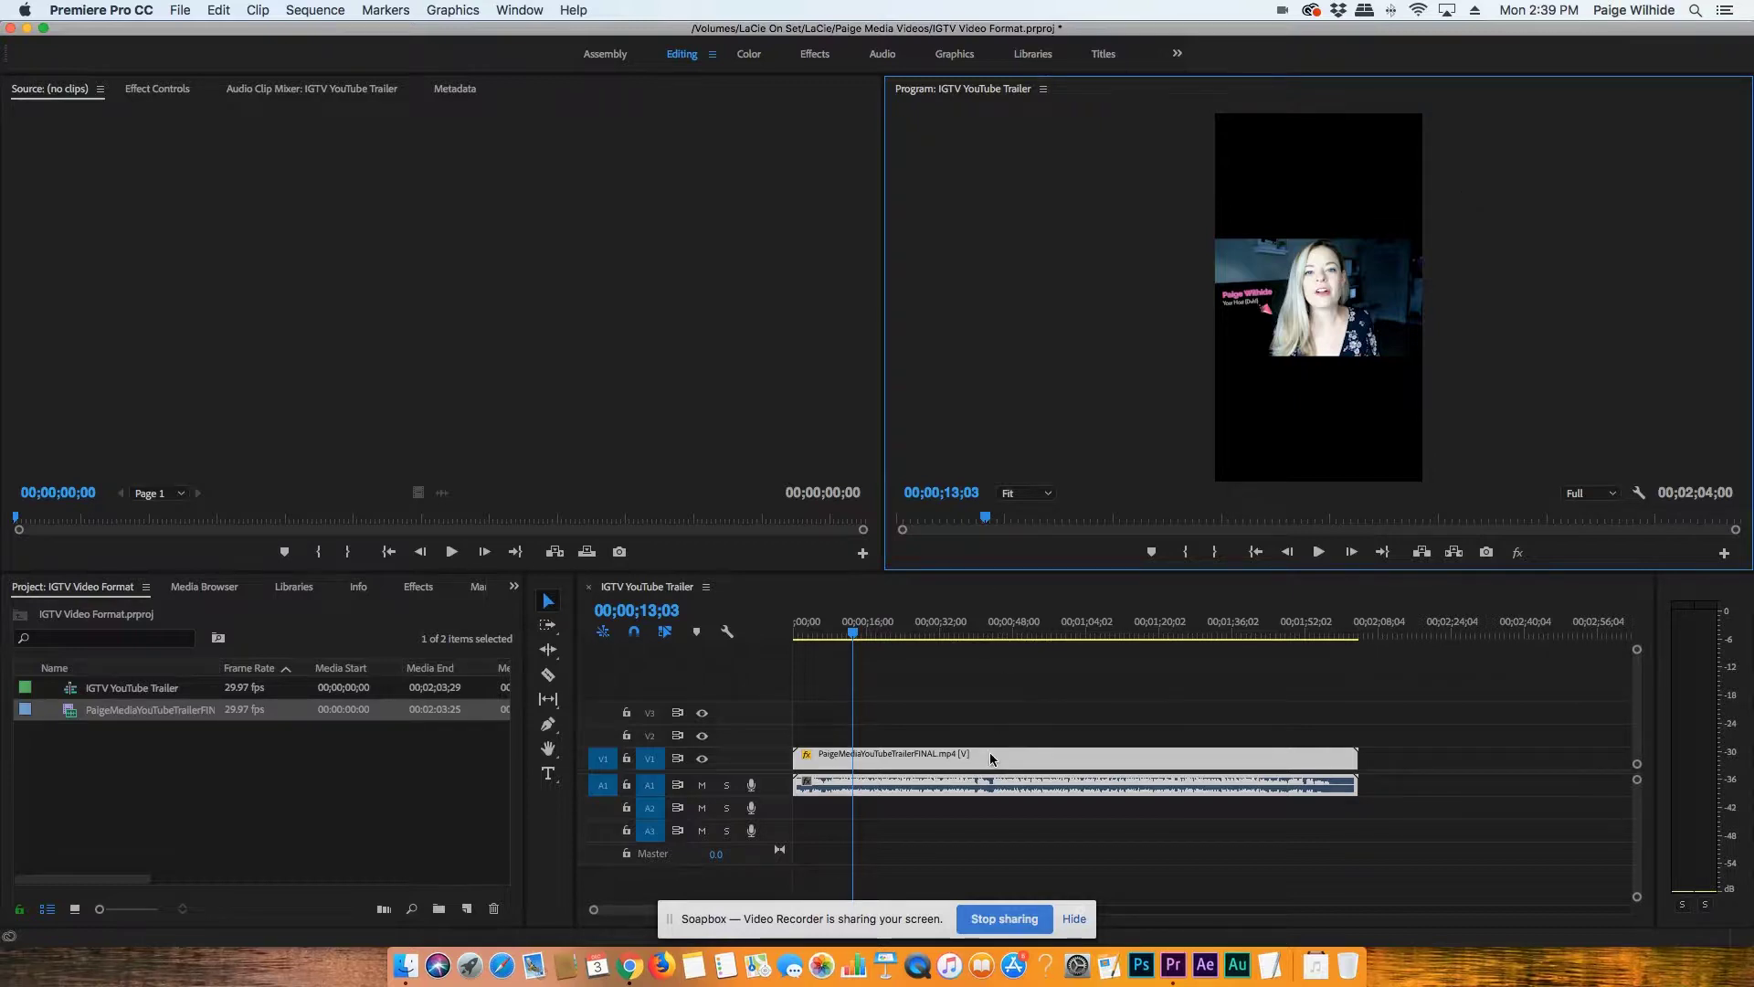
left_click(1020, 759)
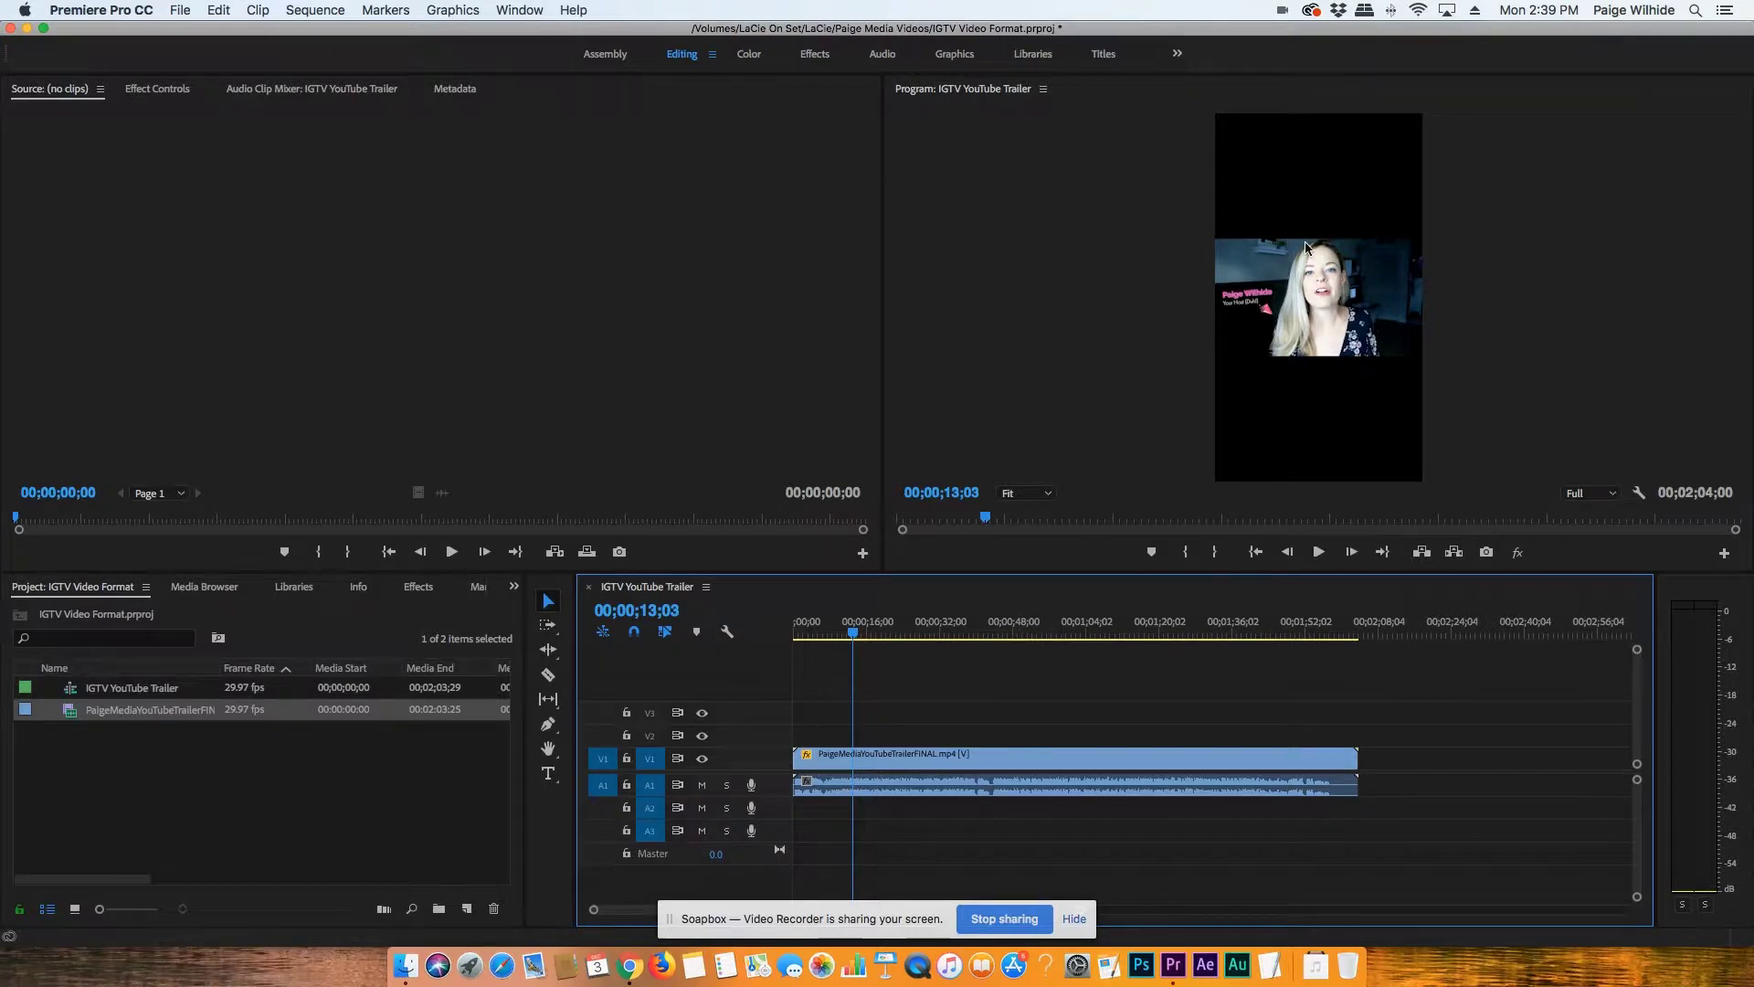
left_click_drag(965, 762, 968, 738)
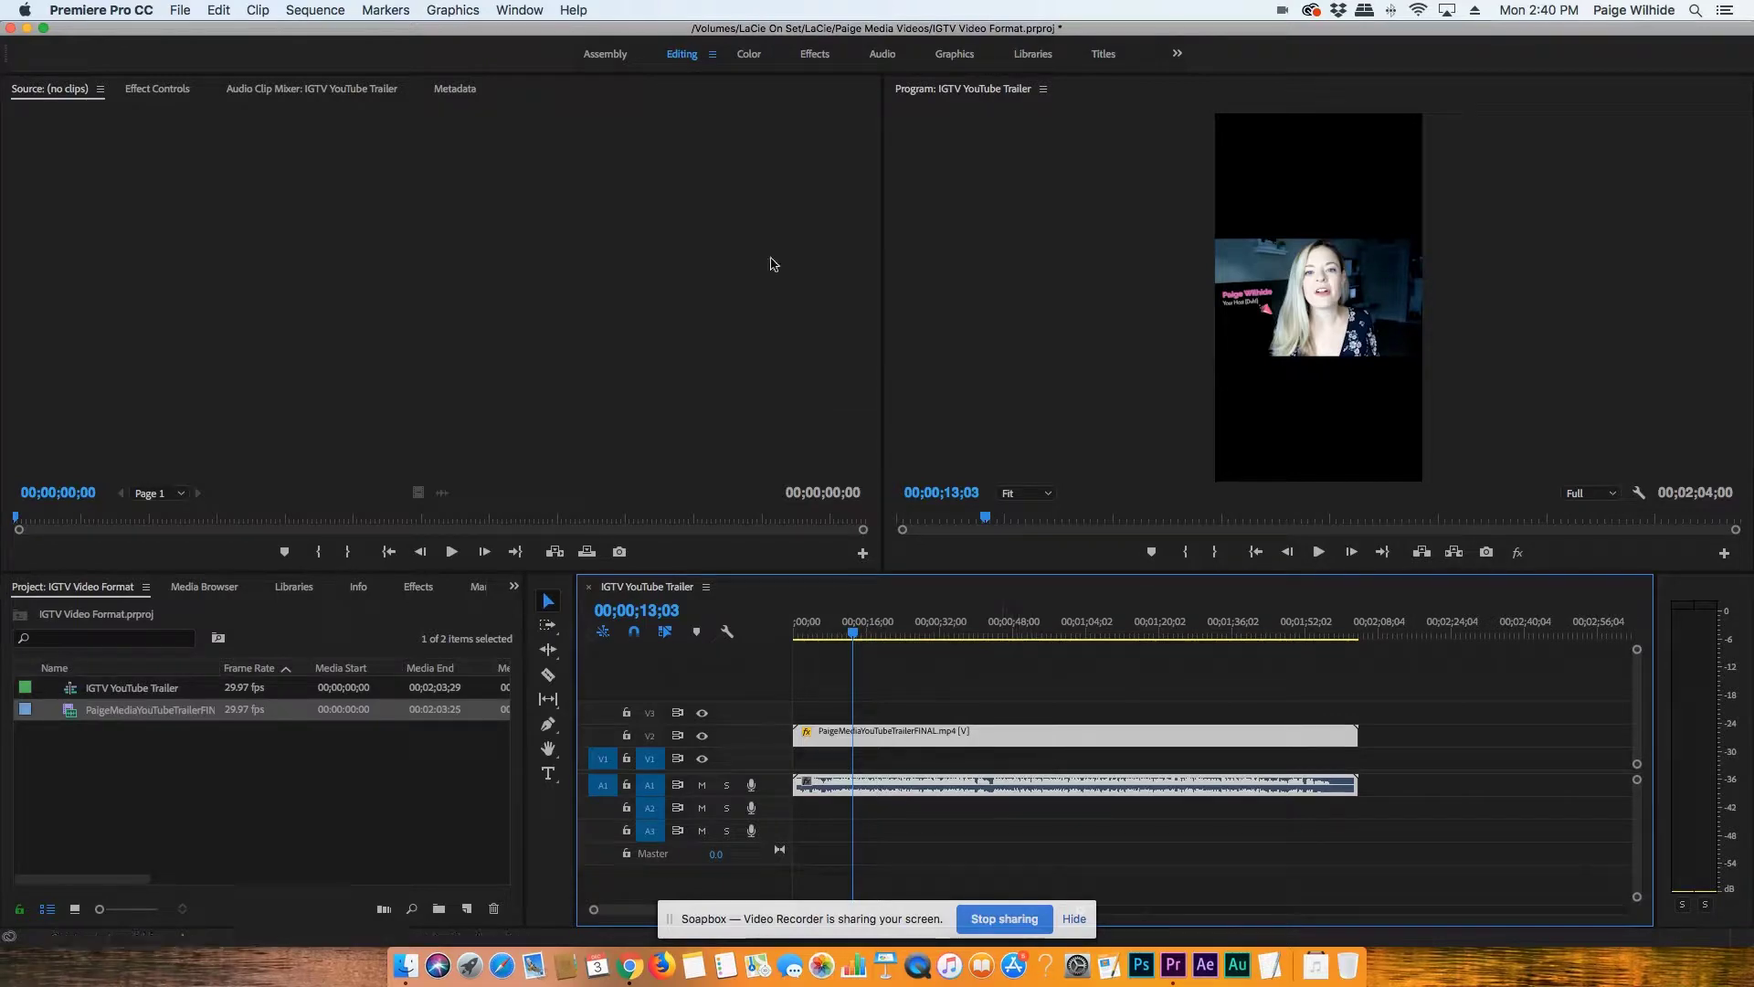
- Create a new colour matte with the hex colour fd2dca pink
left_click(440, 5)
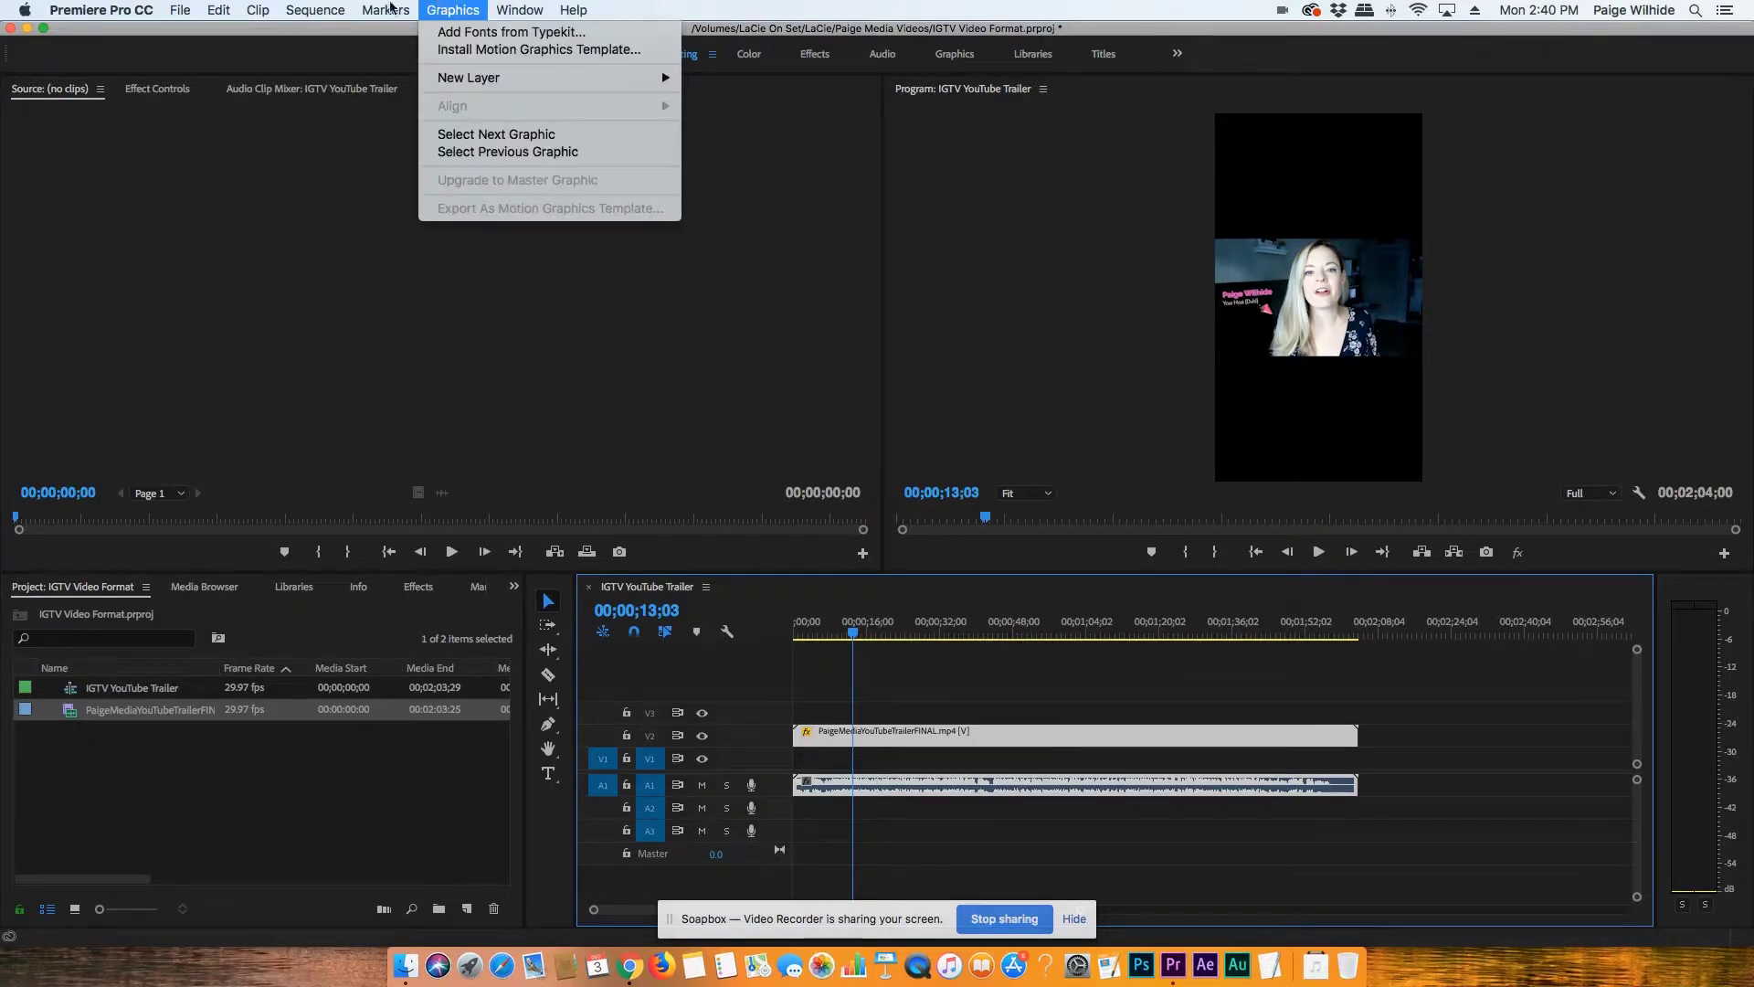
mouse_move(305, 6)
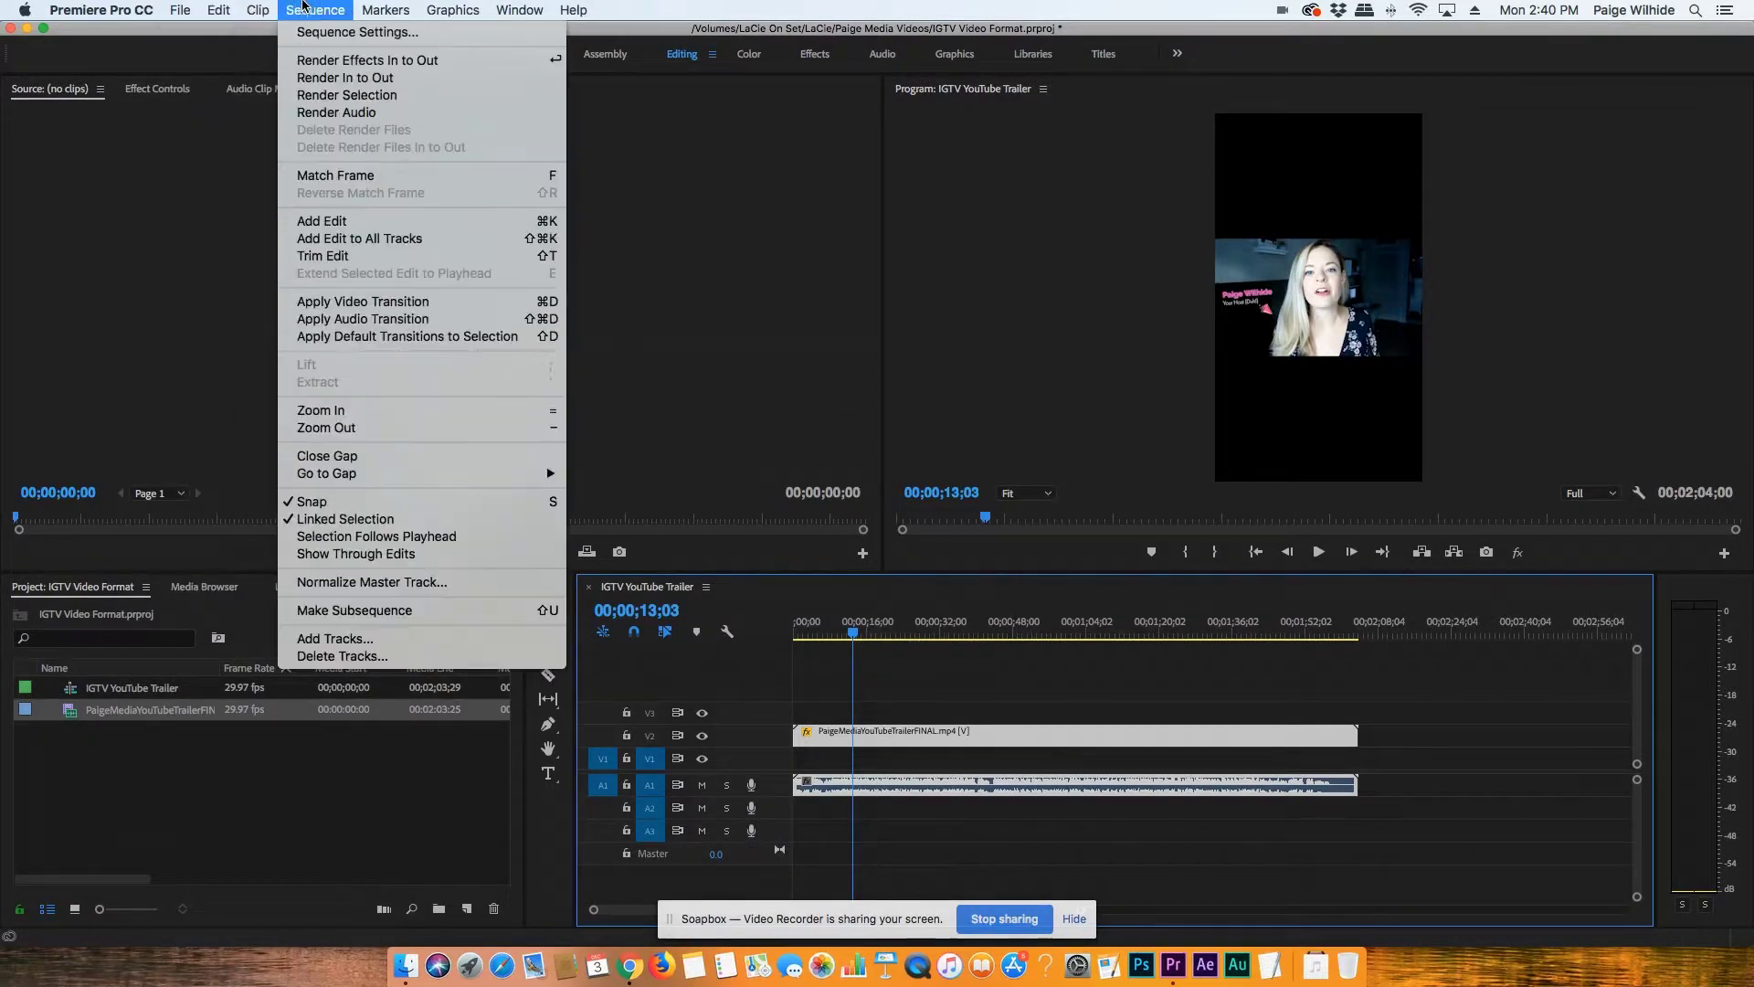
mouse_move(185, 5)
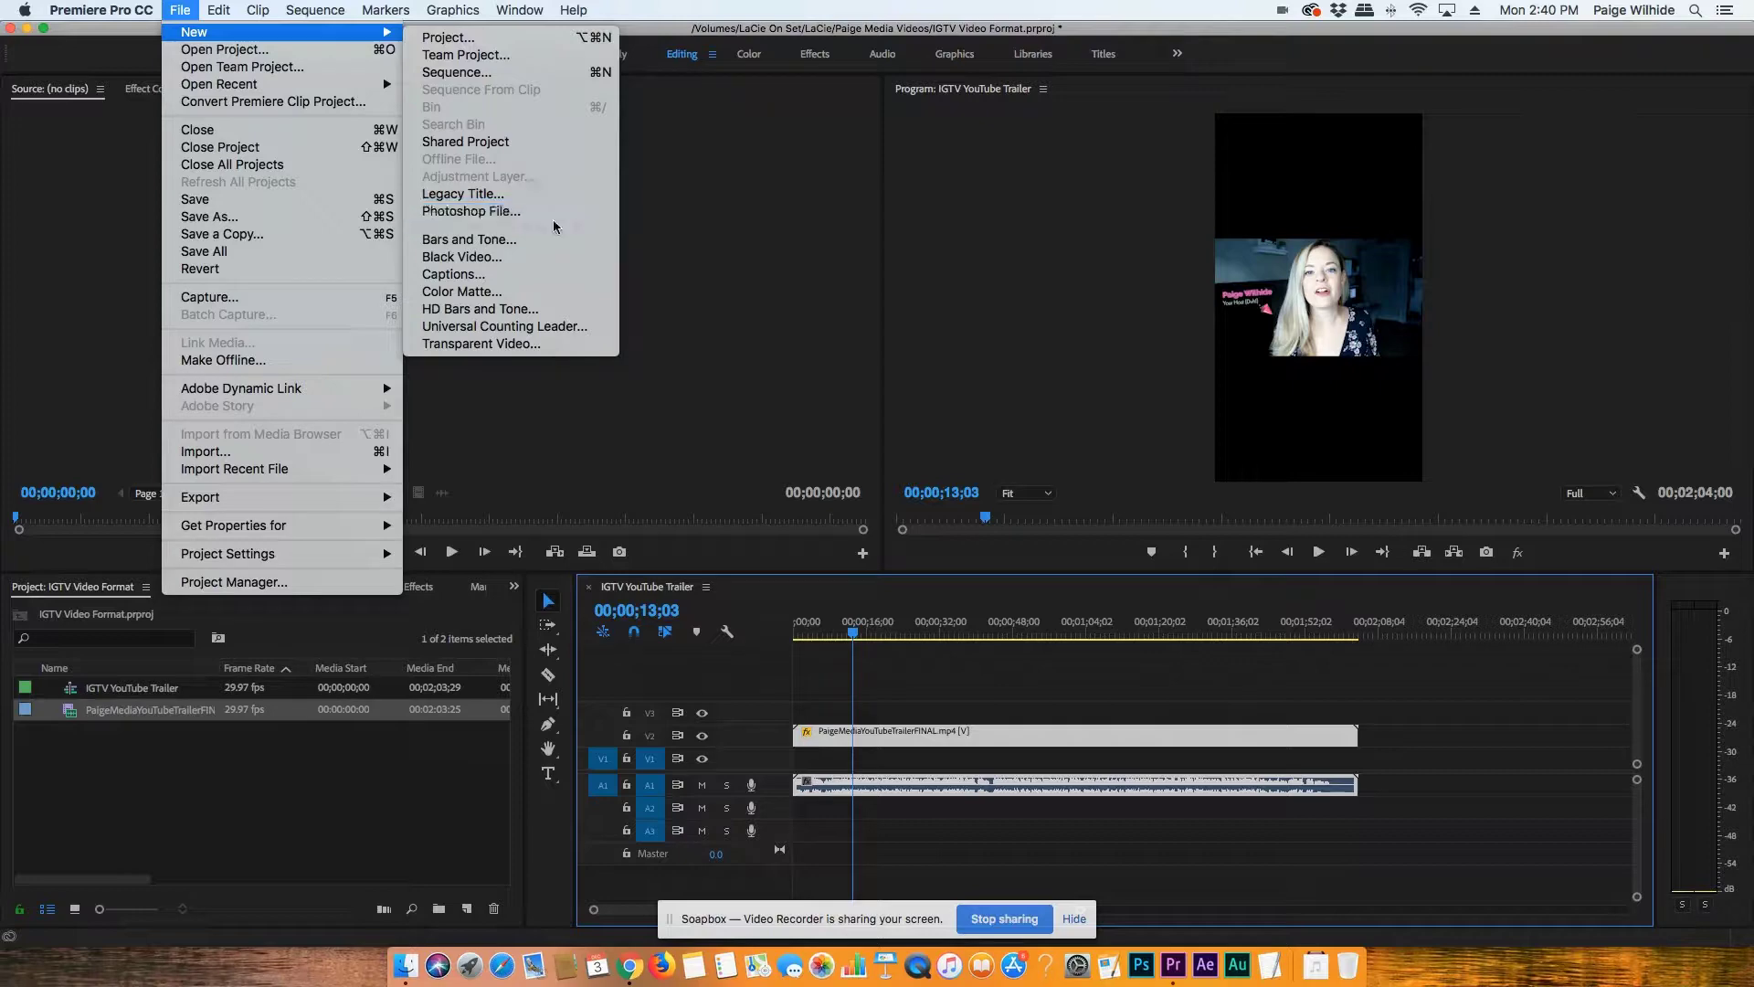
left_click(507, 300)
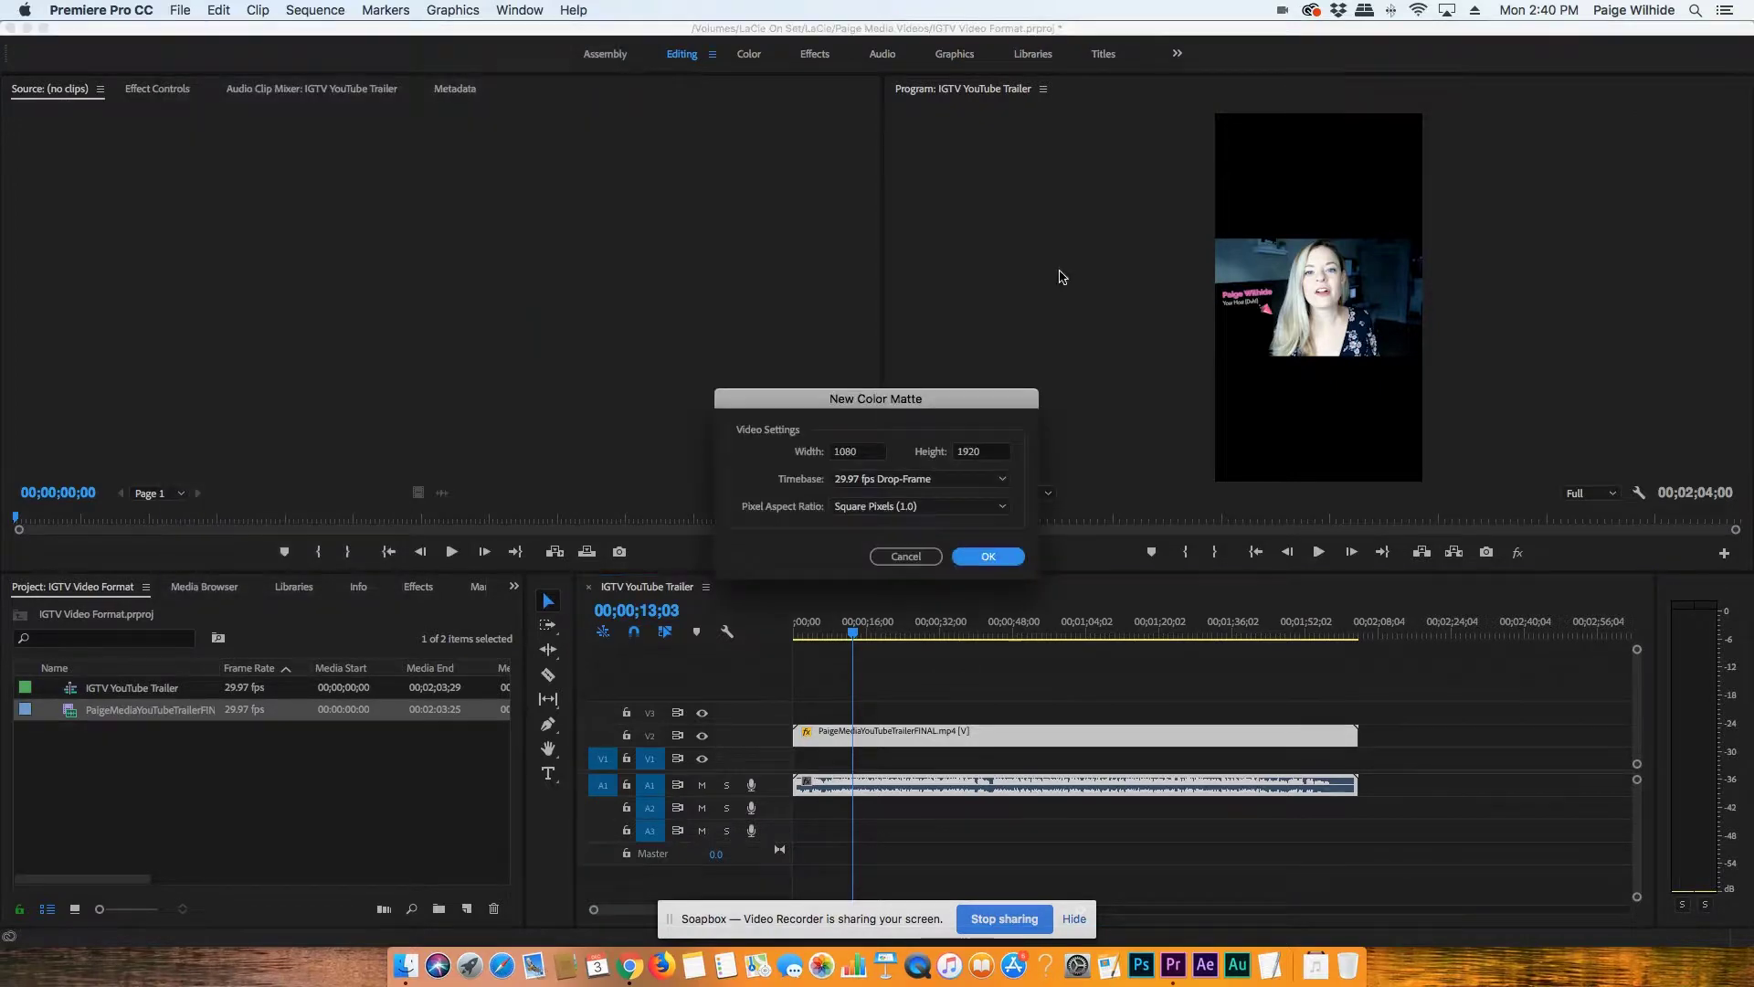
left_click(1005, 557)
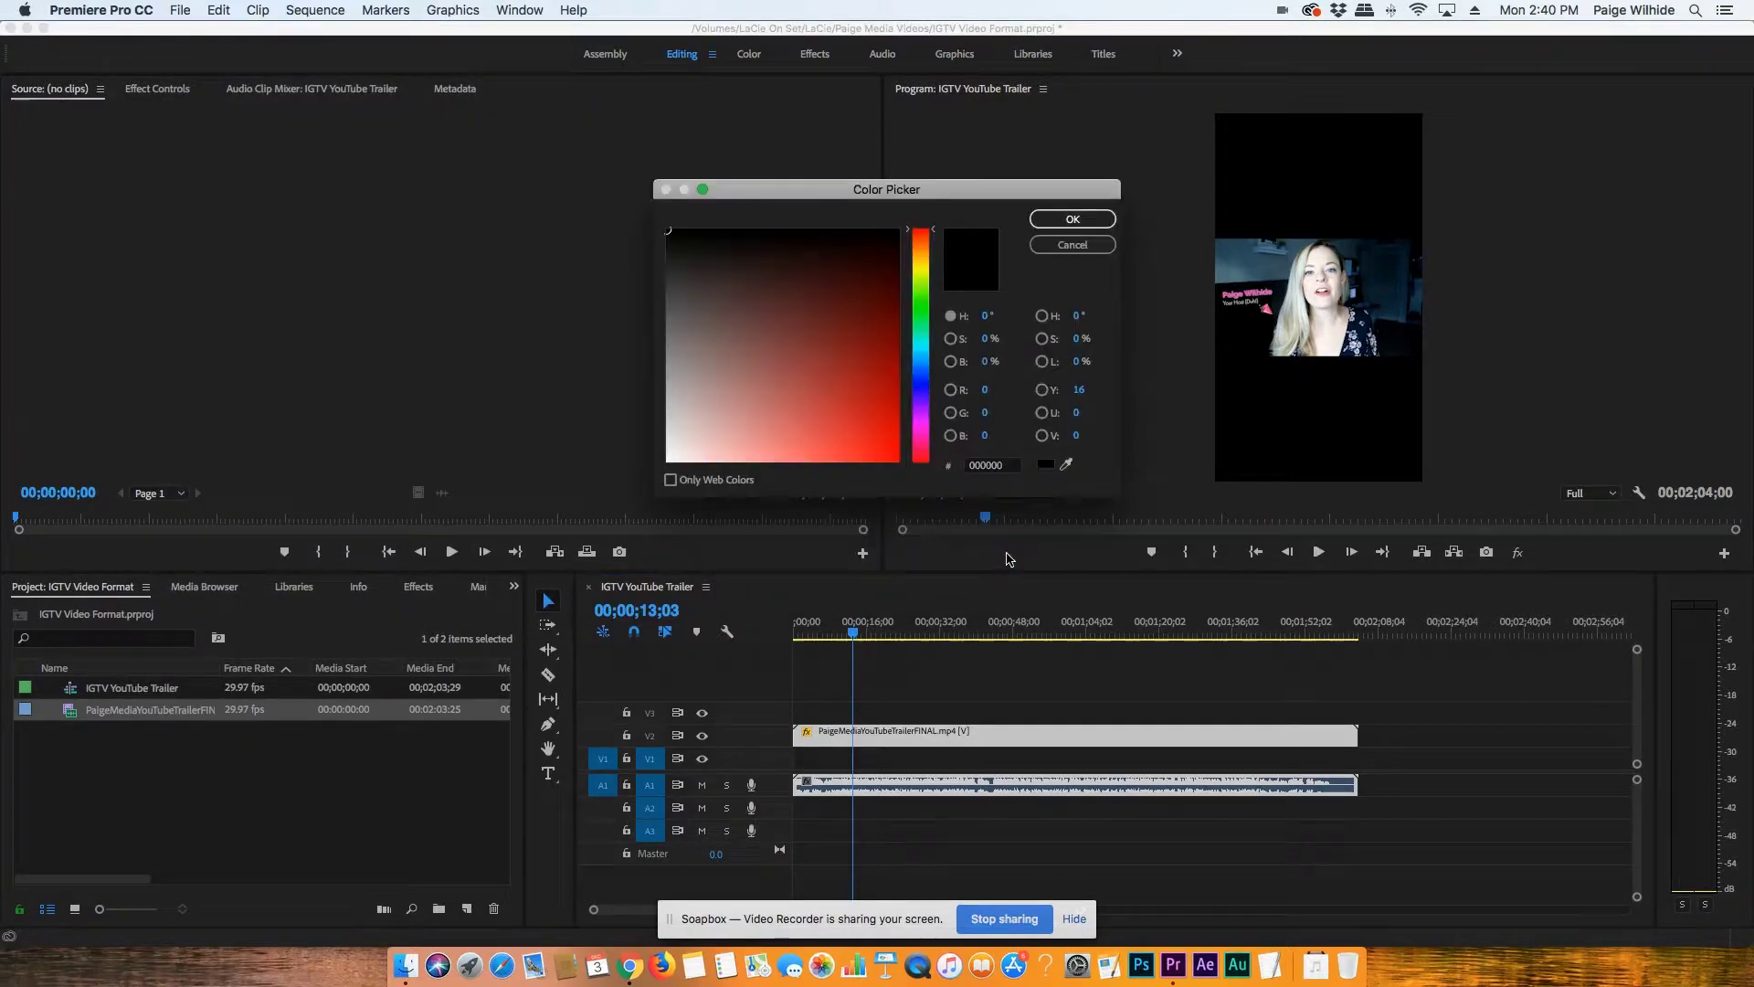
left_click(982, 465)
double_click(982, 465)
type("f")
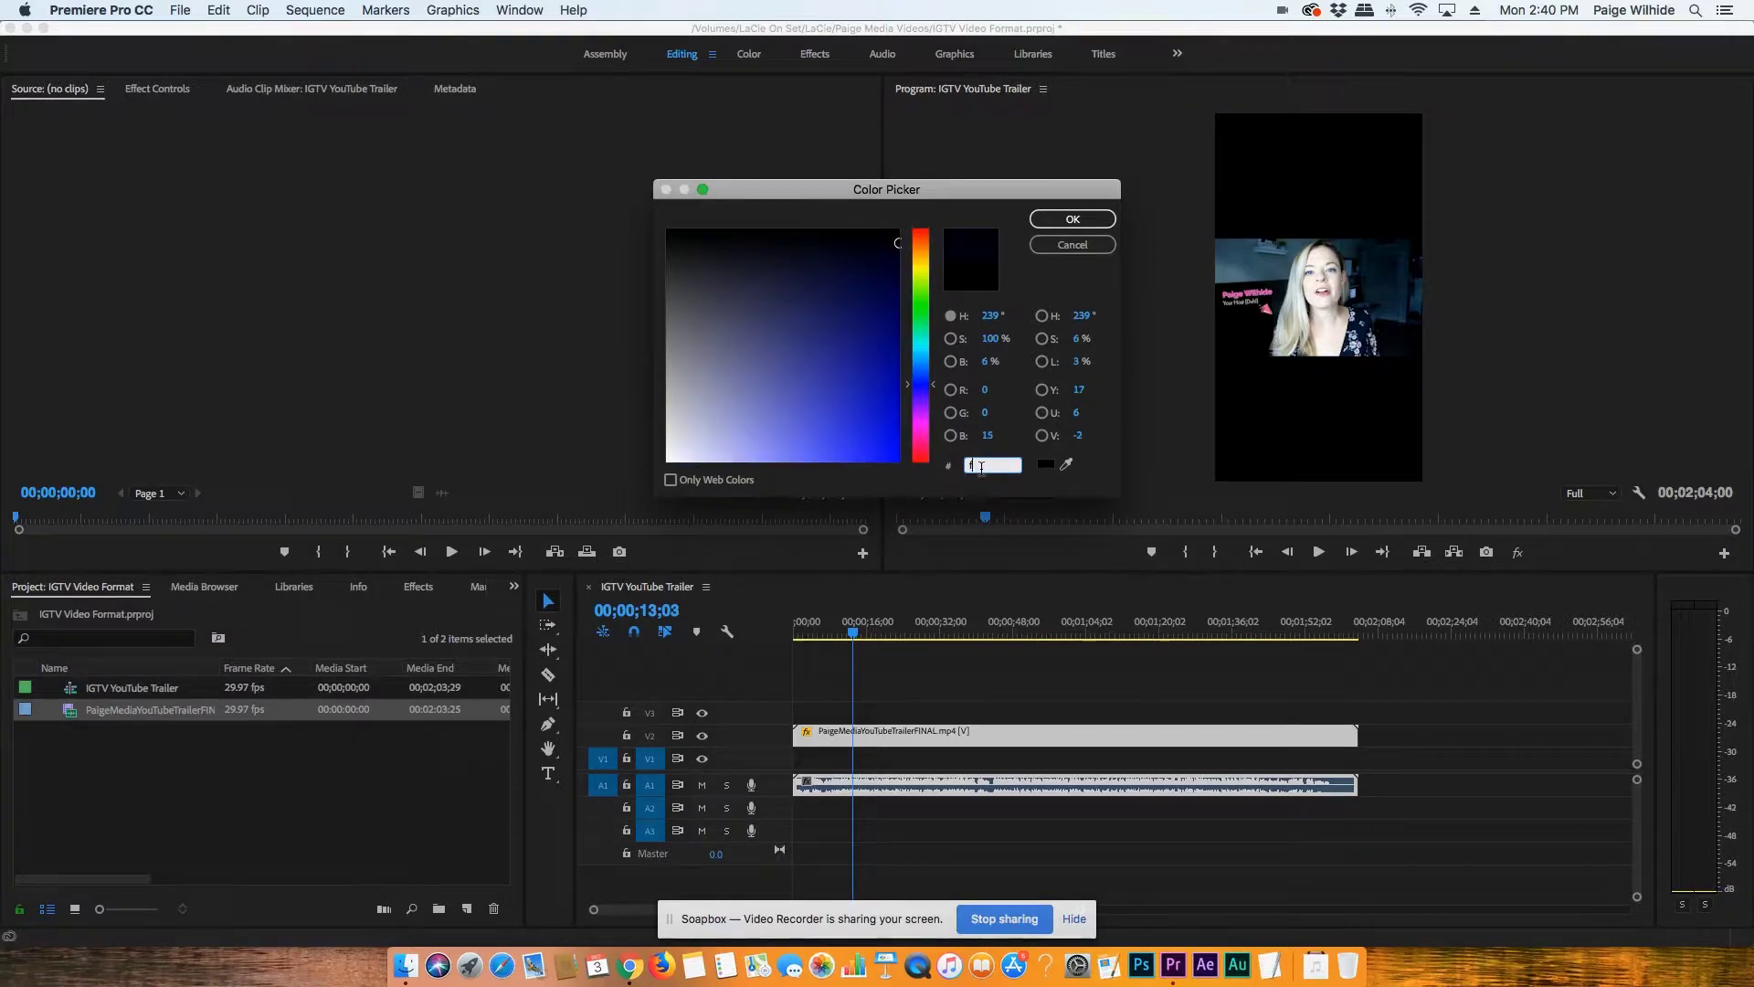
type("d2dca")
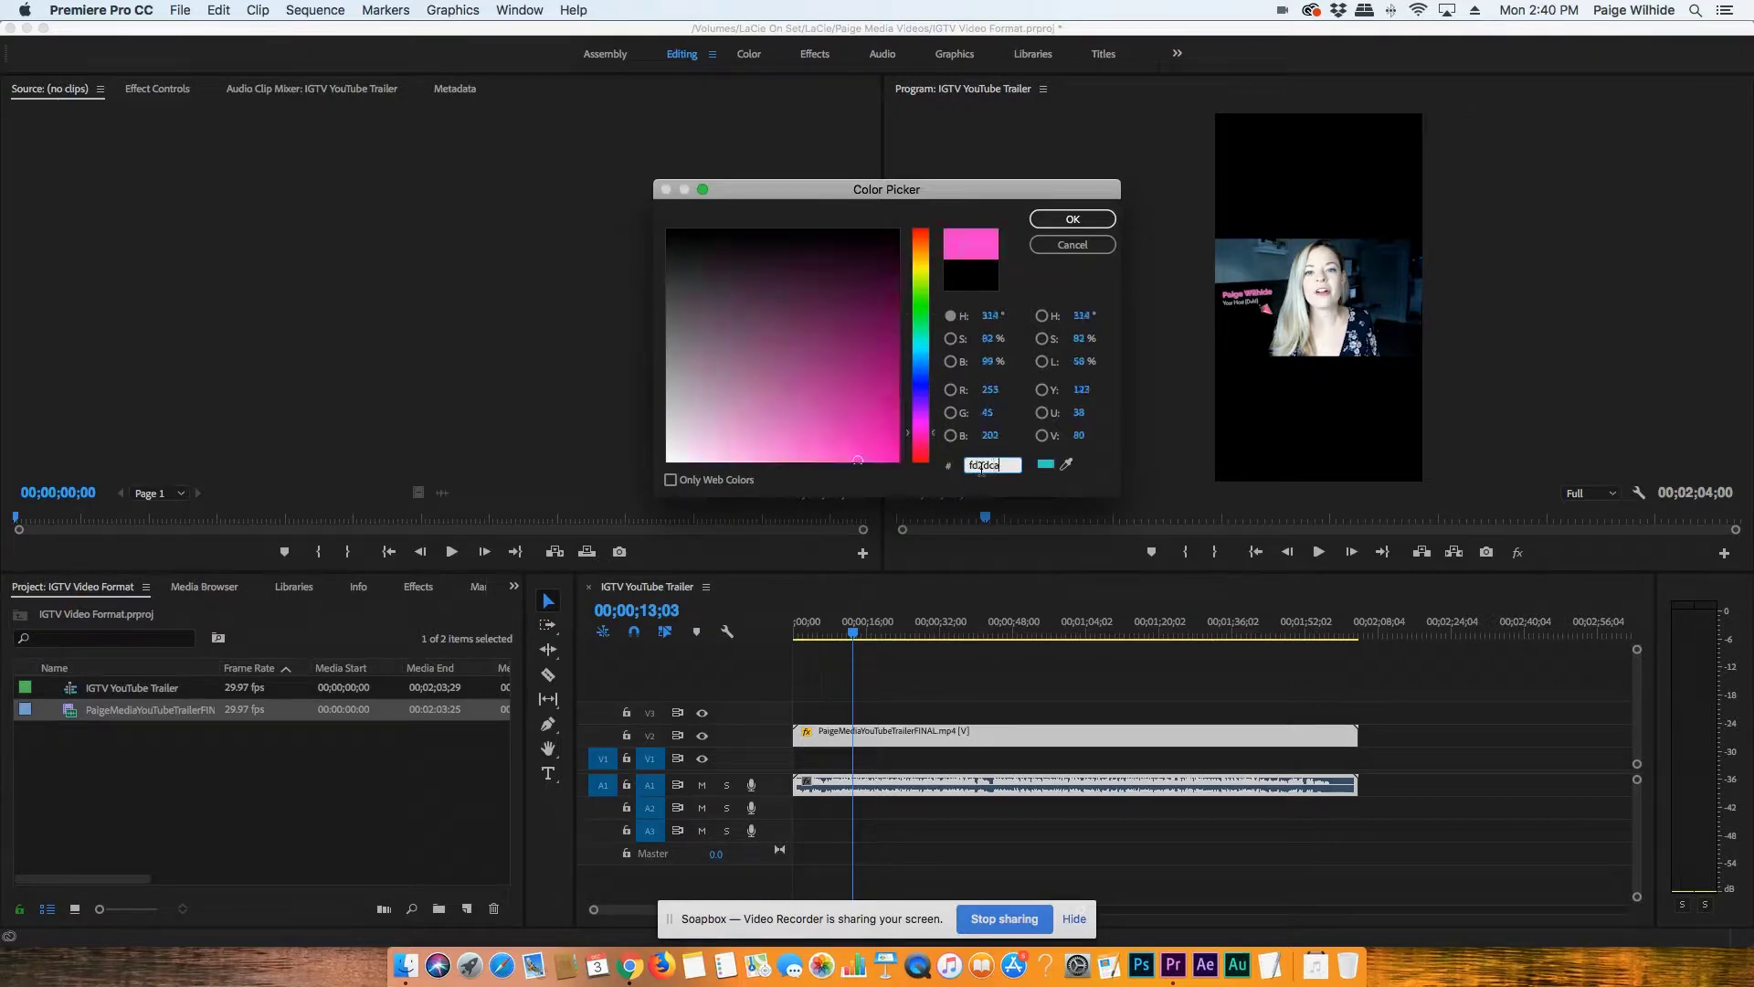
left_click(1071, 219)
- Keep the name Color Matte, place it on V1 under the trailer, and preview playback
left_click(916, 521)
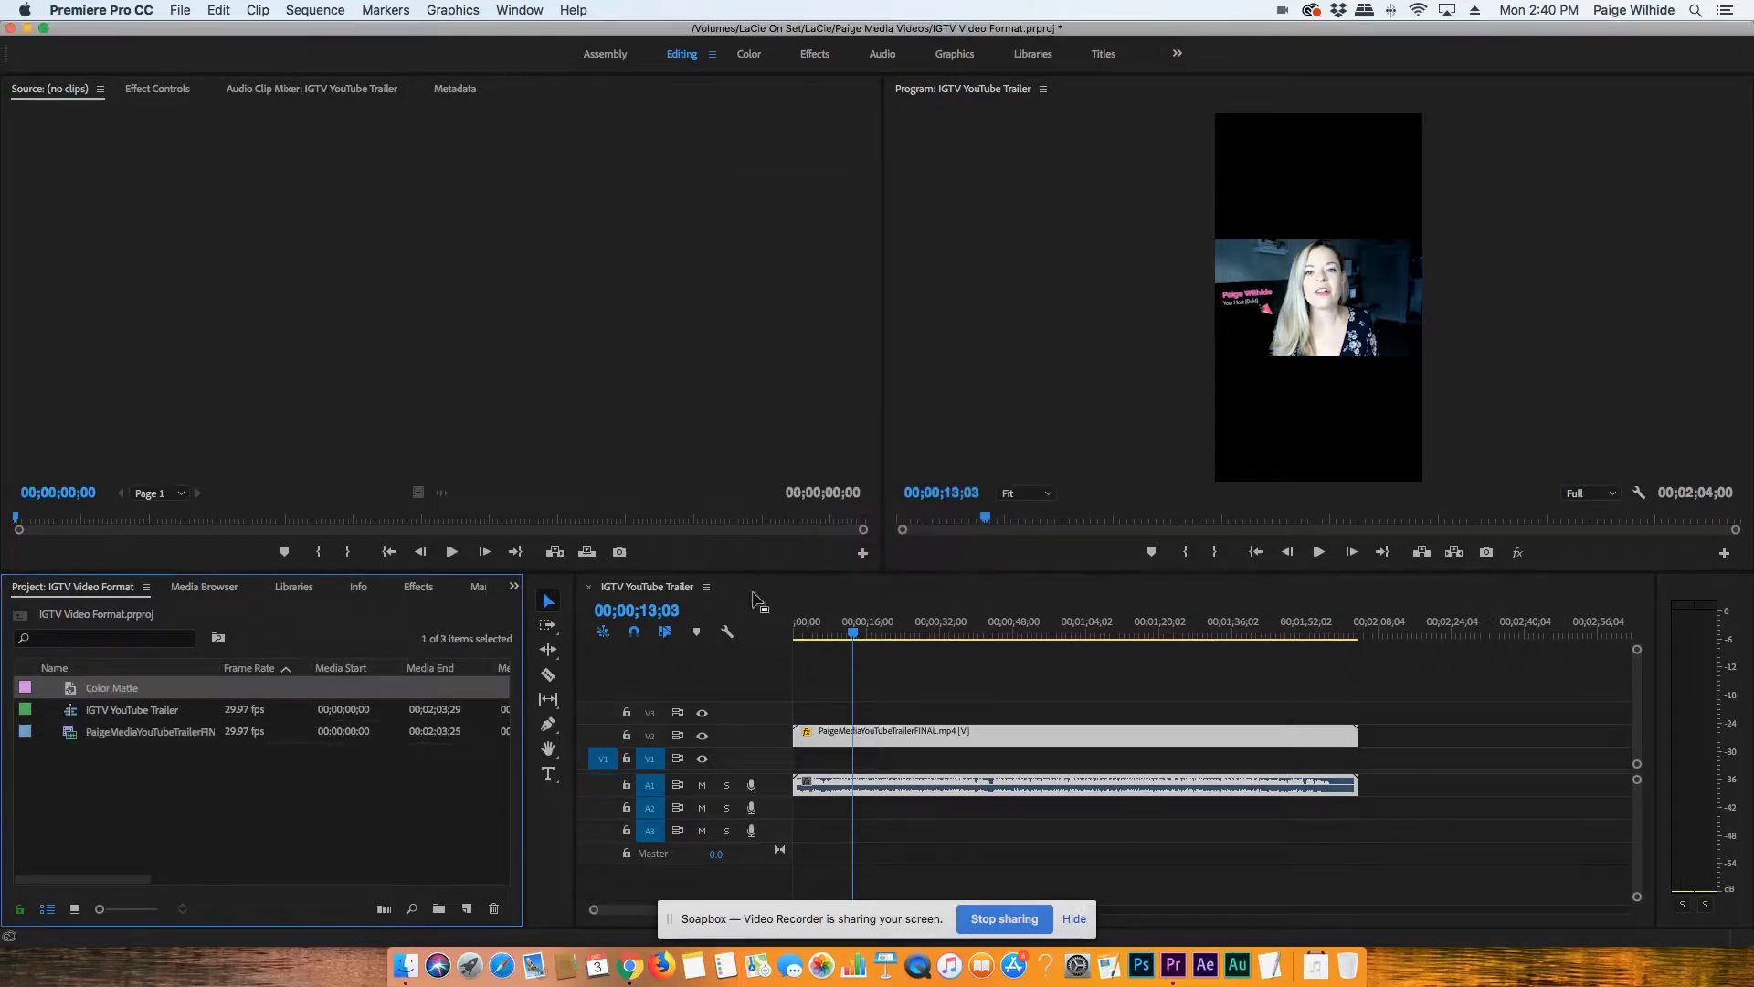
left_click_drag(78, 688, 1356, 764)
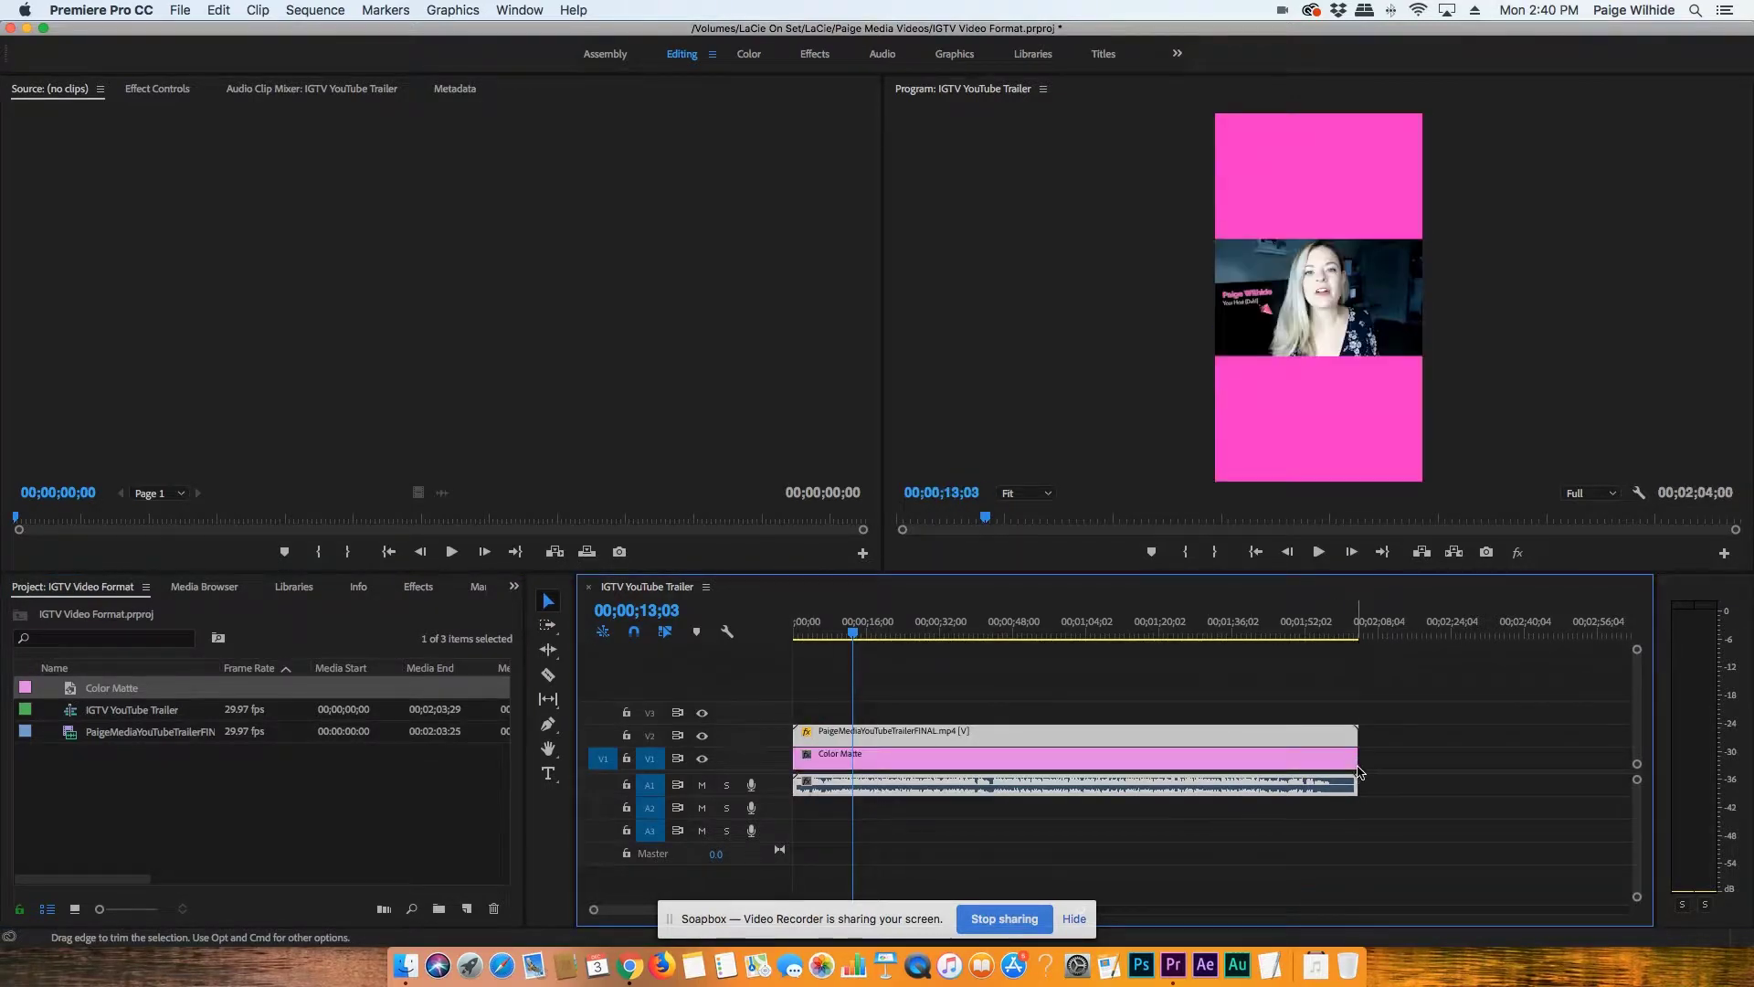
key("space")
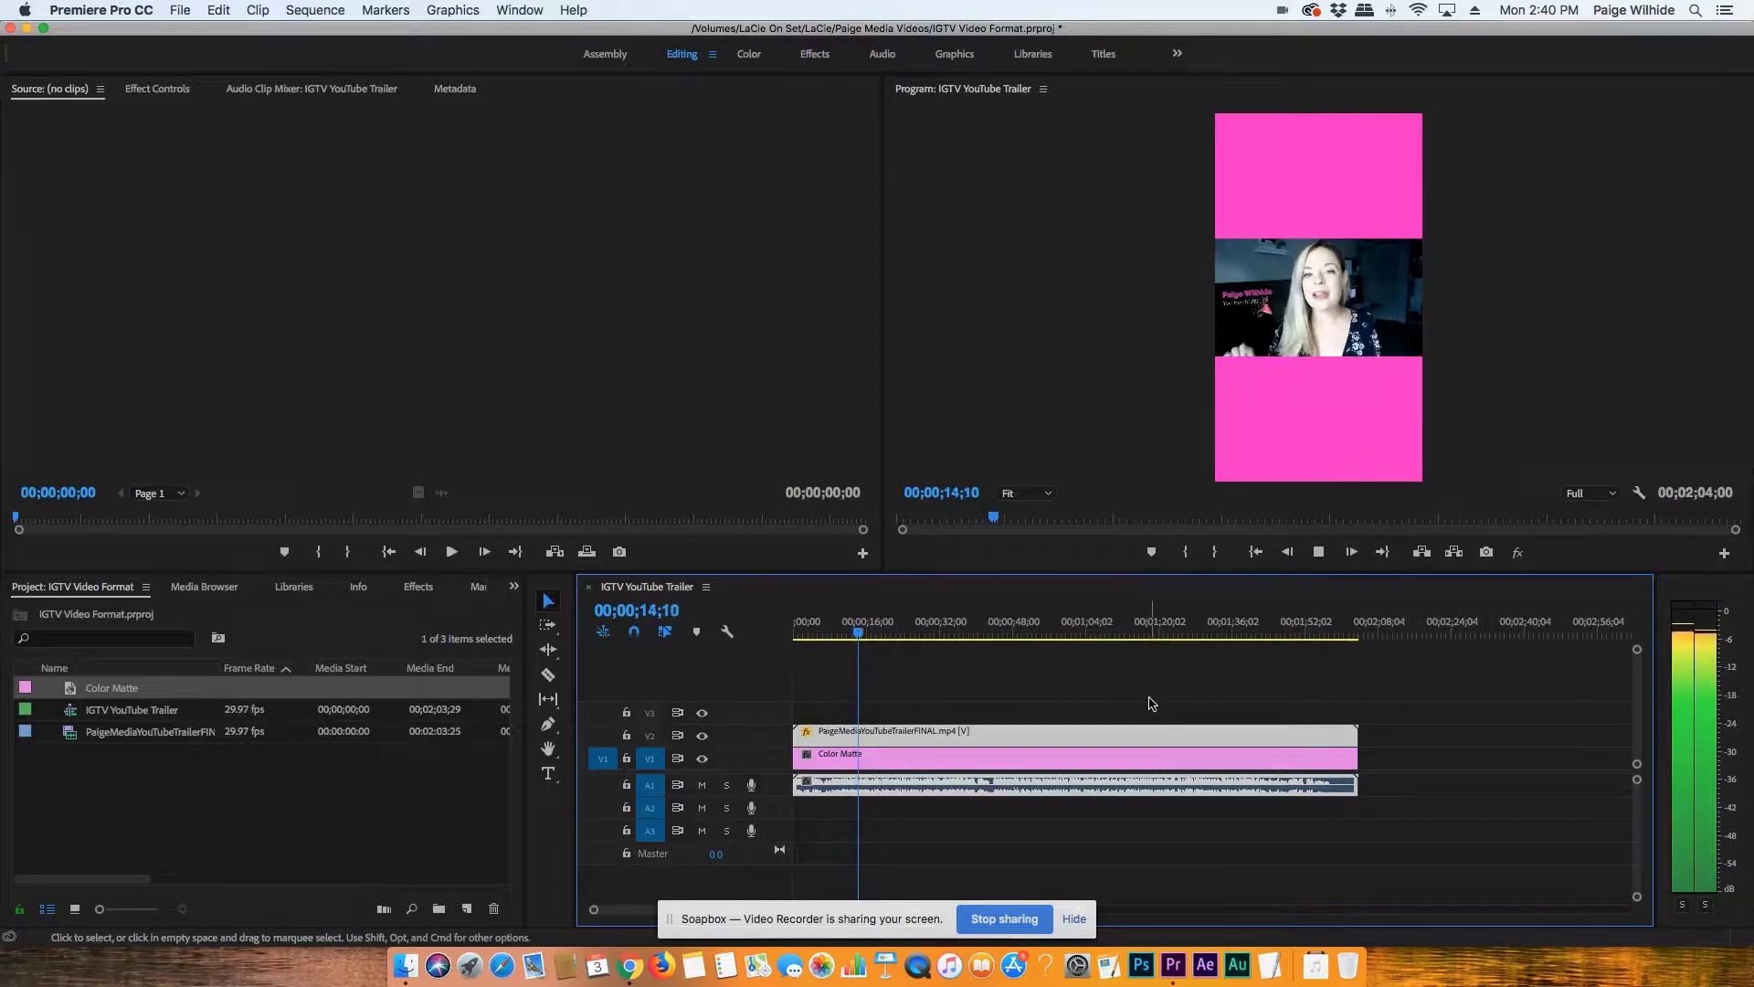
key("space")
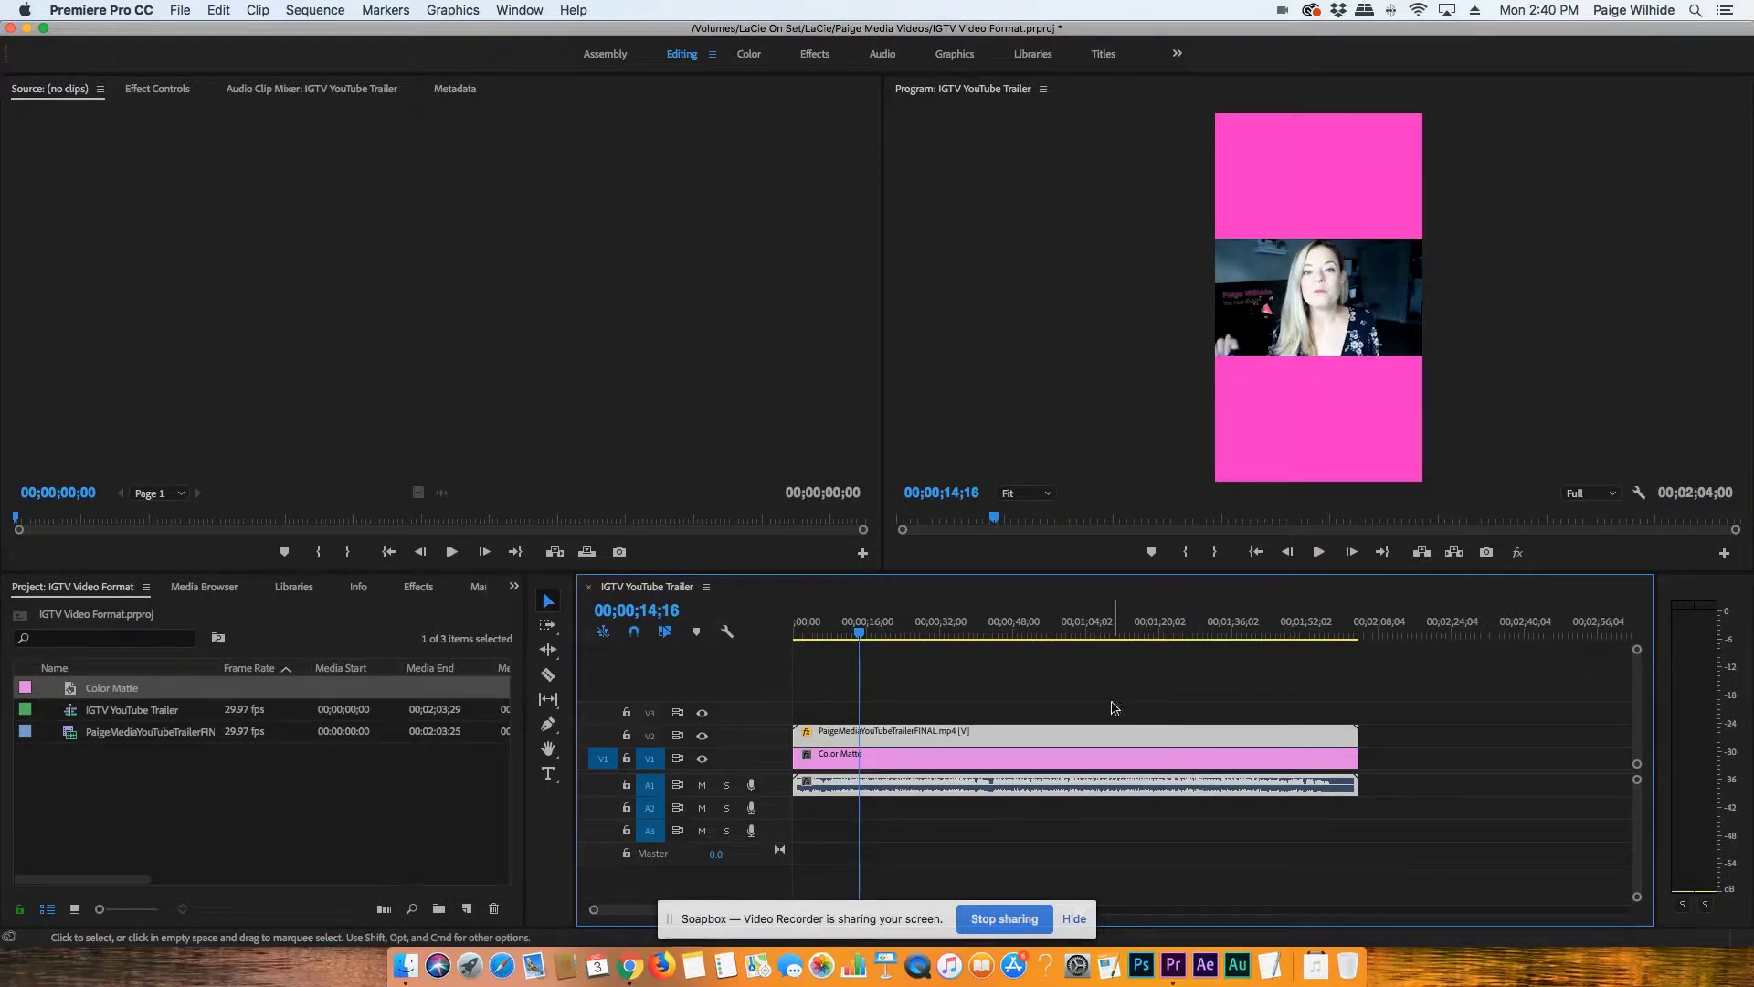
- Recolour the matte, trying white first and settling on dark blue
double_click(970, 762)
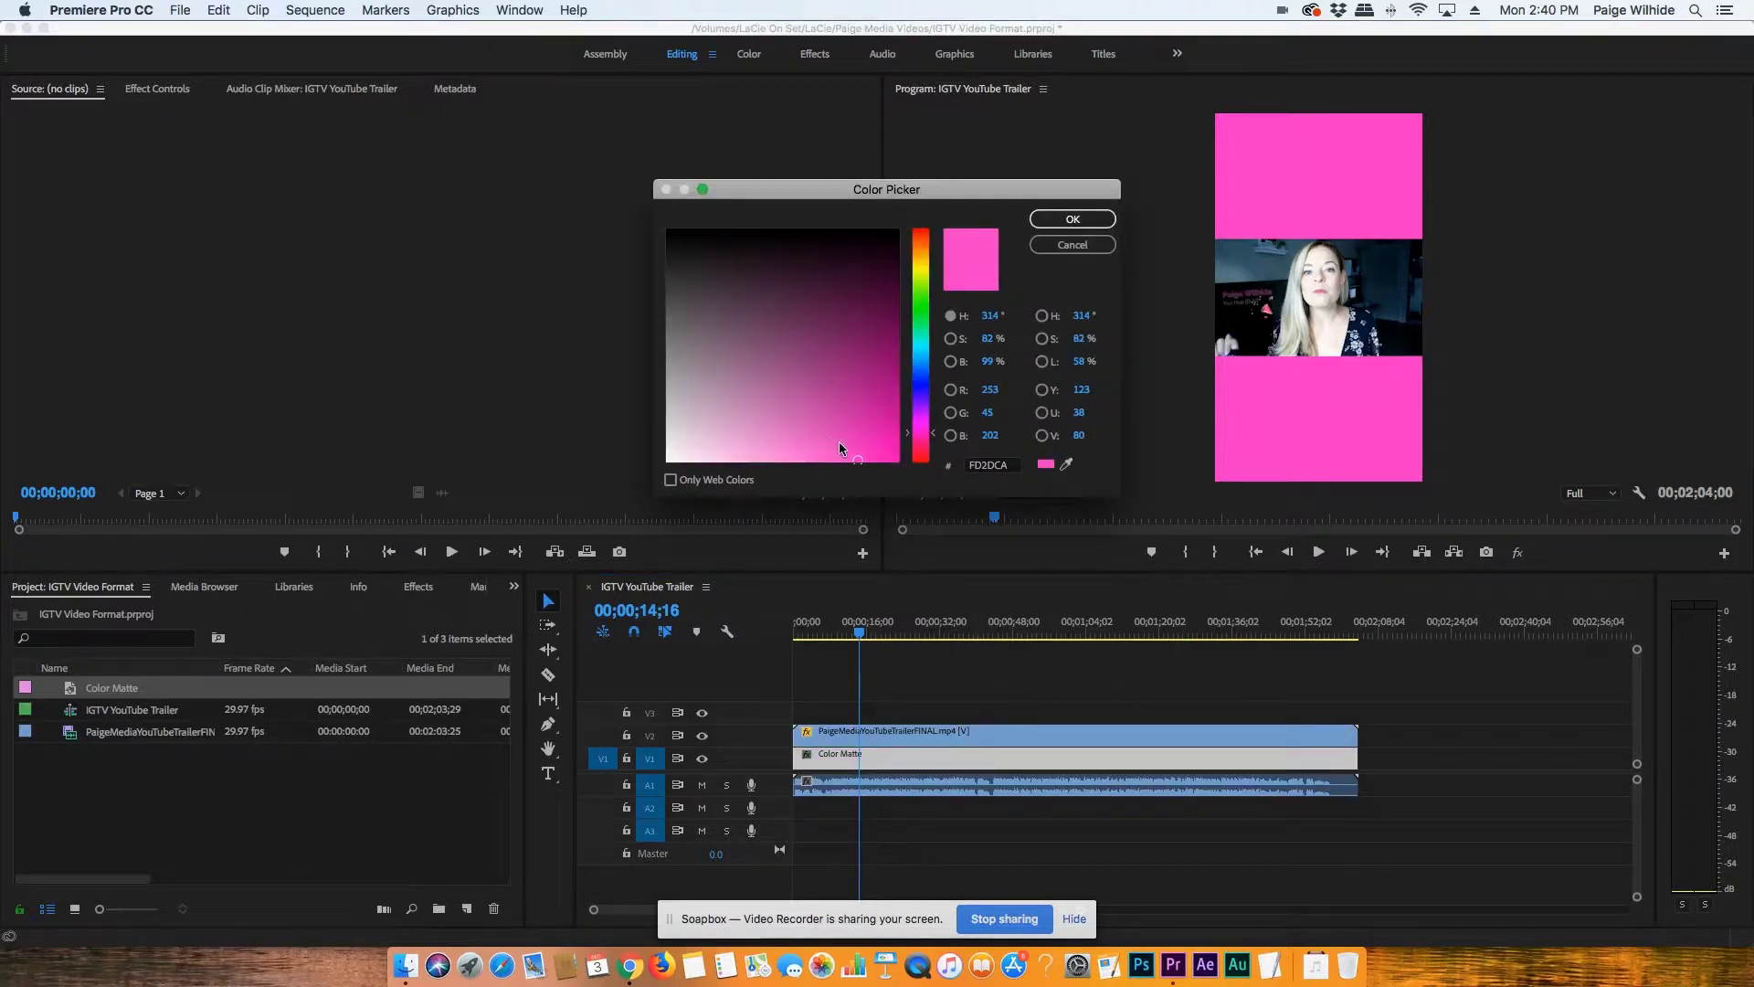
left_click_drag(839, 442, 666, 461)
left_click(1050, 222)
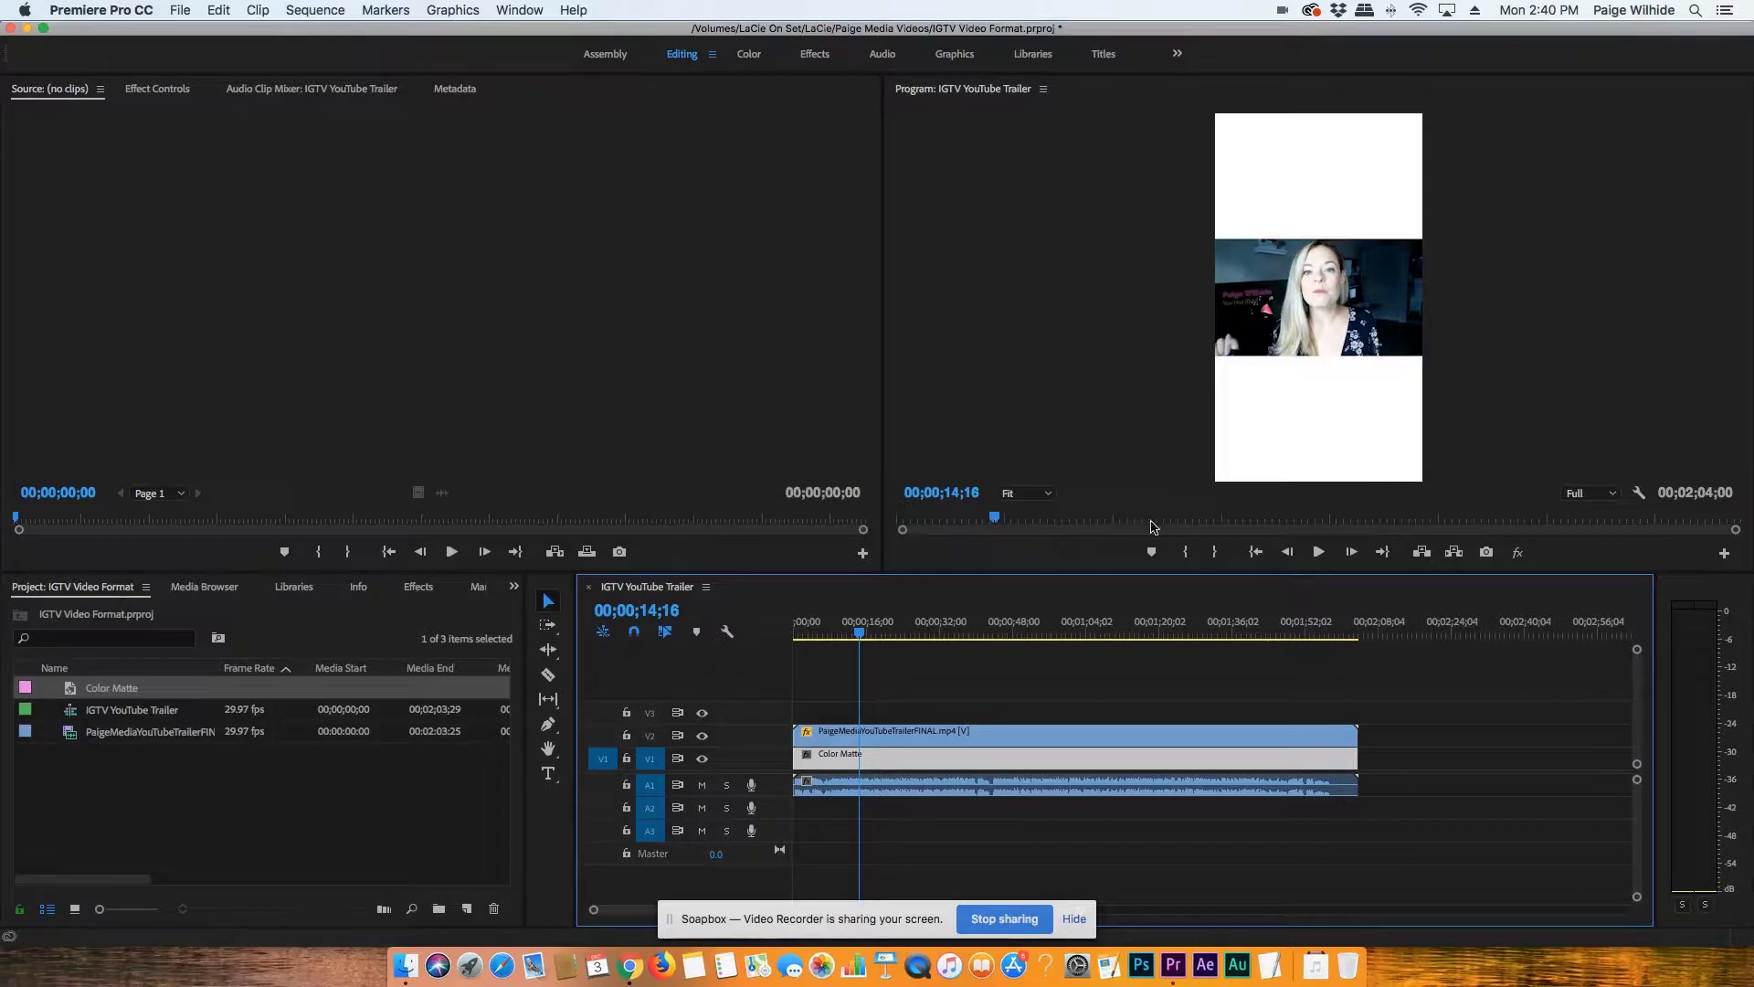
double_click(1094, 759)
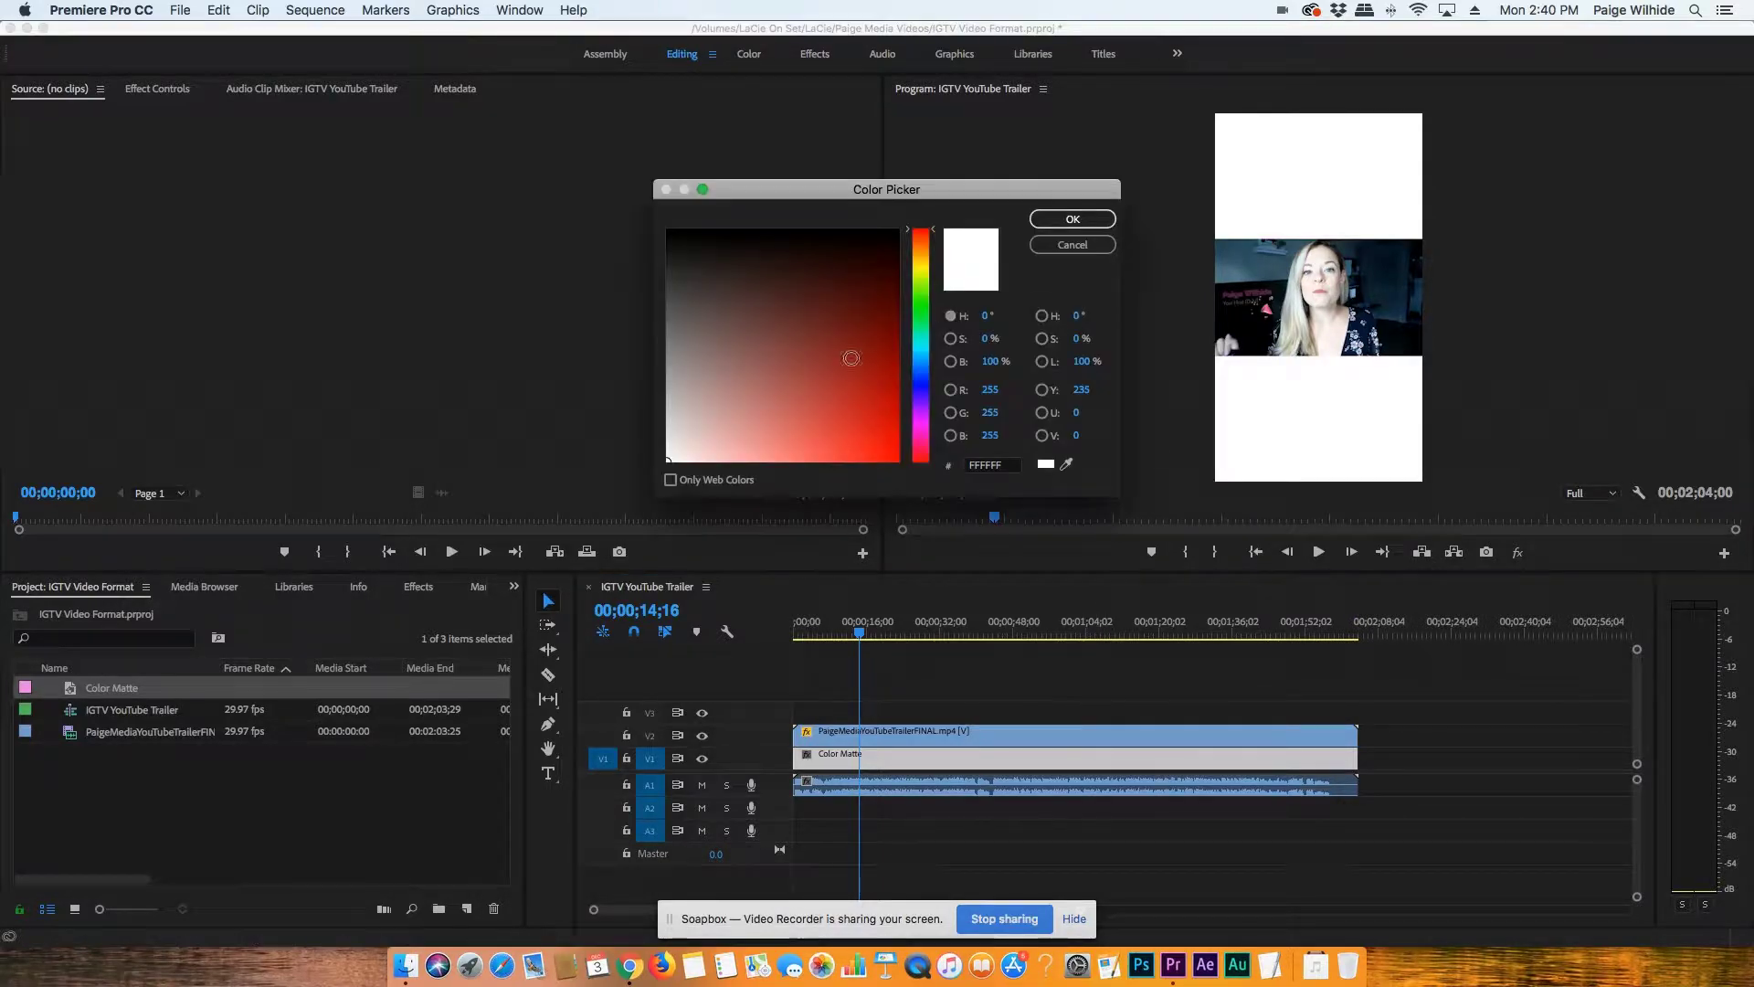
left_click(921, 382)
left_click(1072, 219)
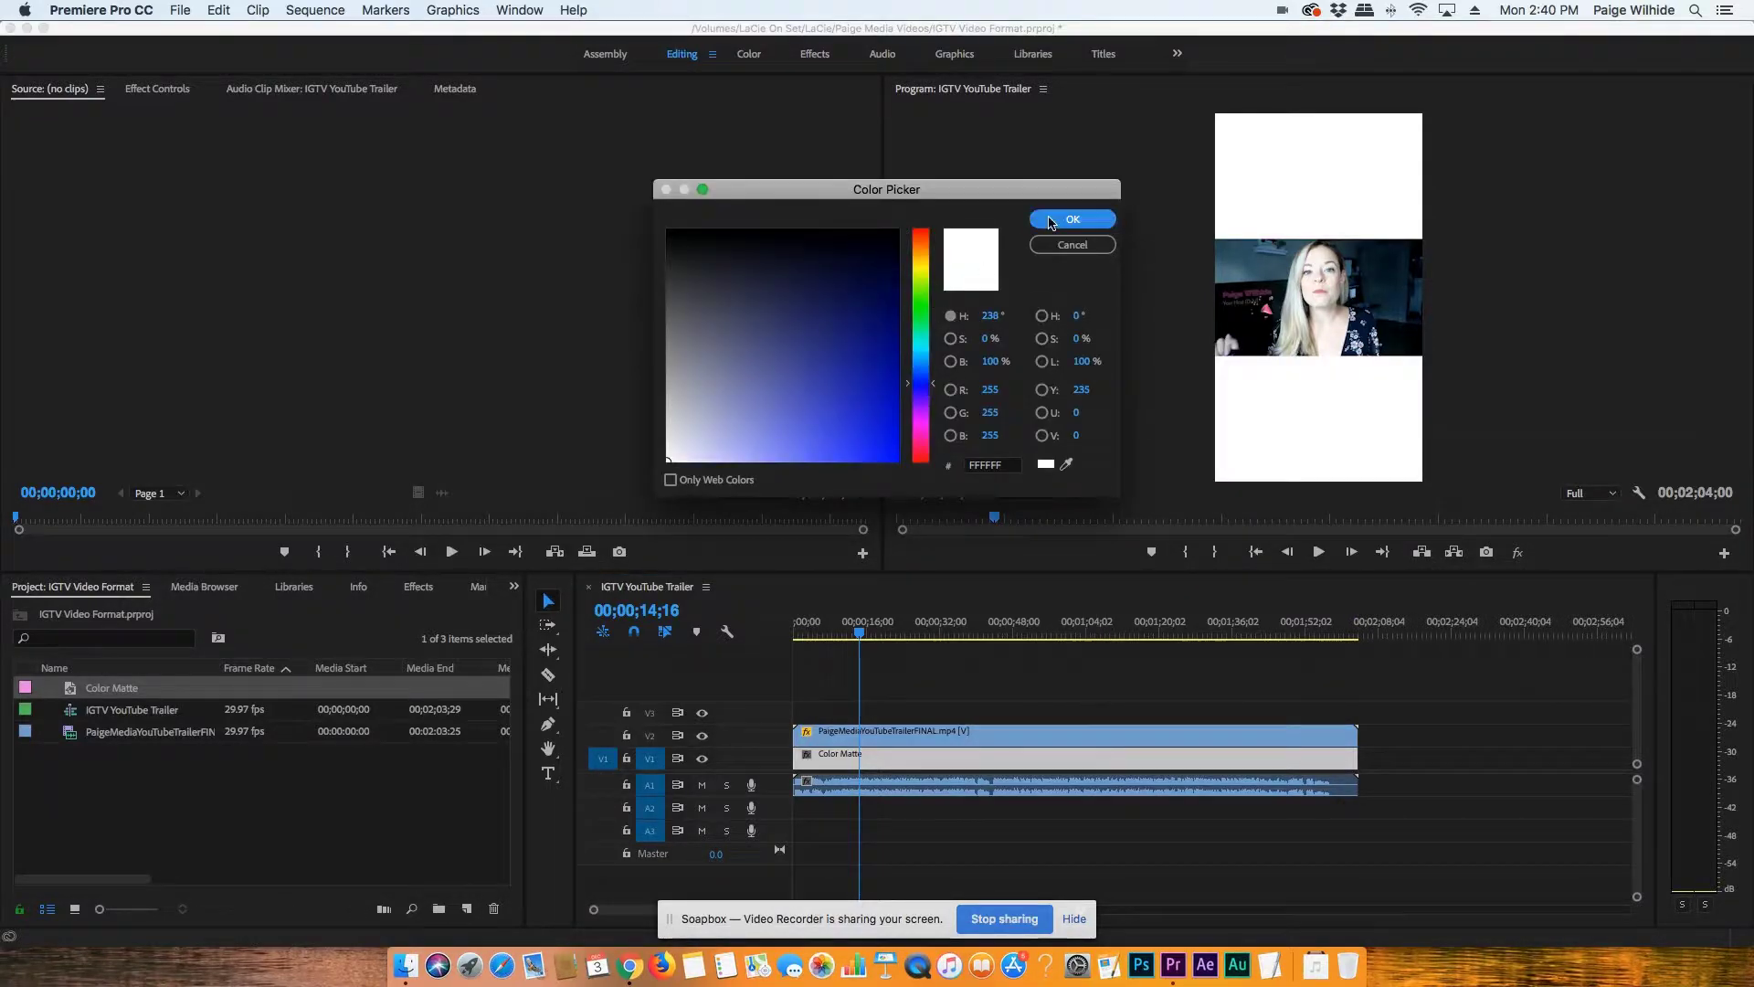
double_click(1070, 758)
left_click_drag(863, 331, 875, 314)
left_click(921, 361)
left_click(1035, 224)
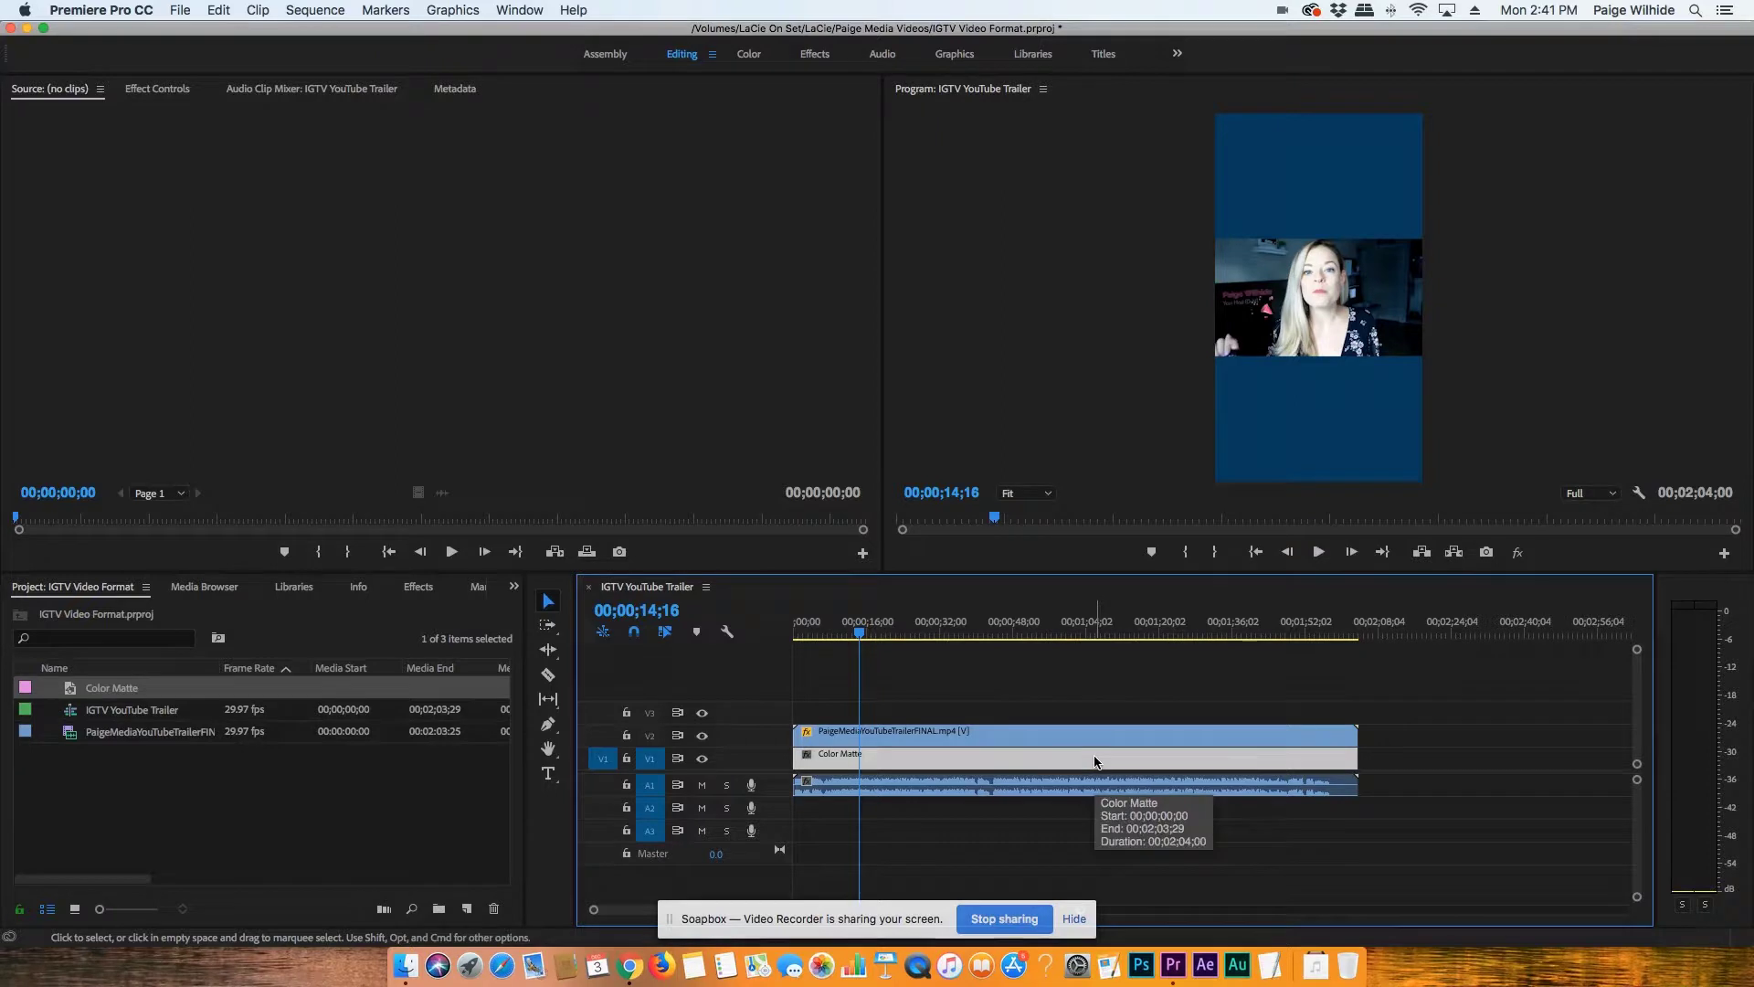
- Delete the Color Matte and unlink the V2 trailer video from its audio
key("Delete")
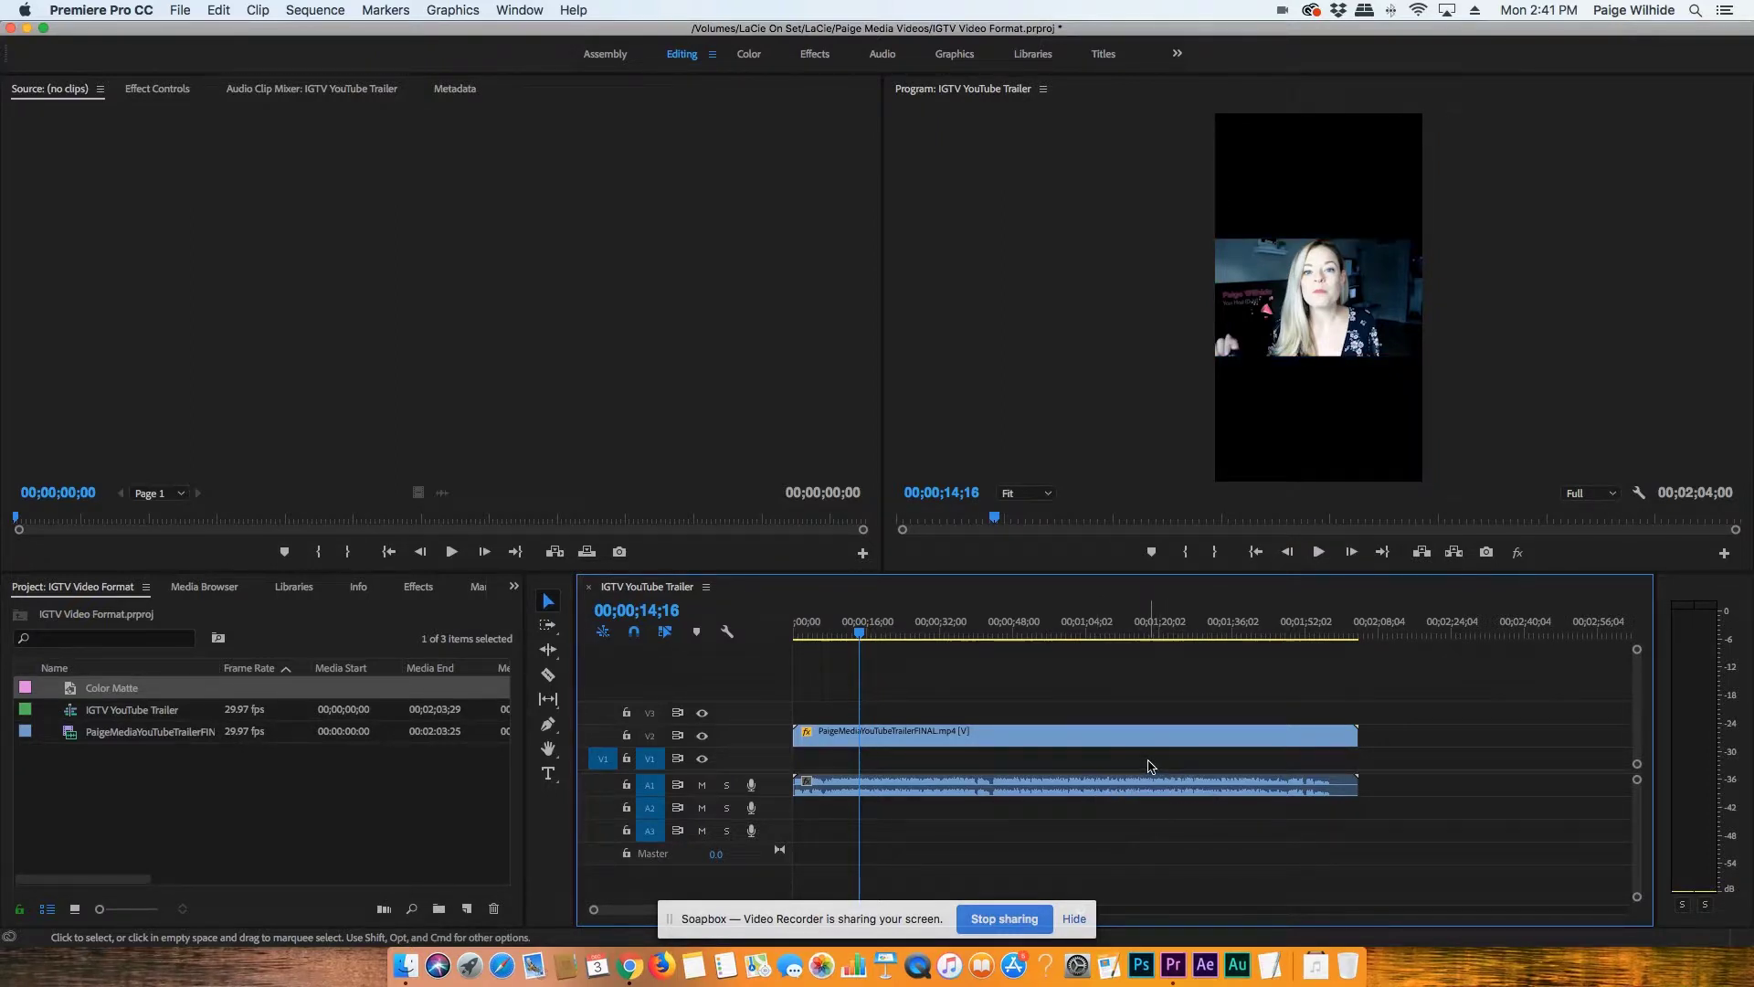
left_click(956, 740)
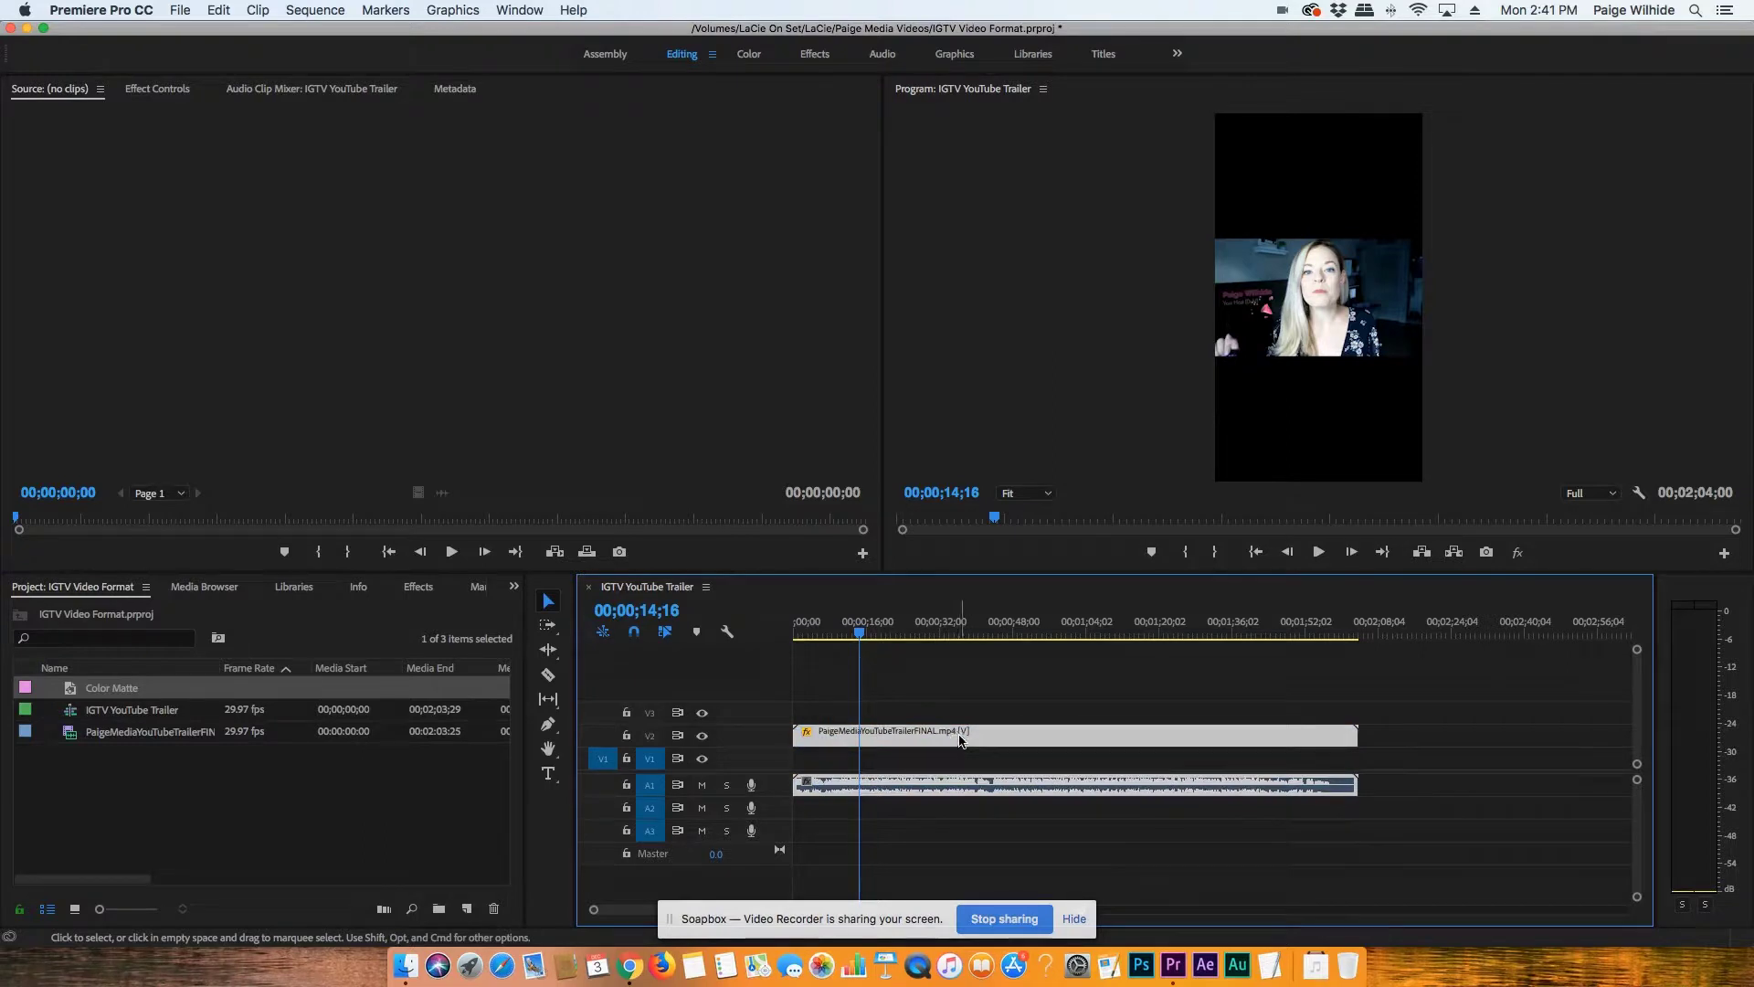
right_click(900, 740)
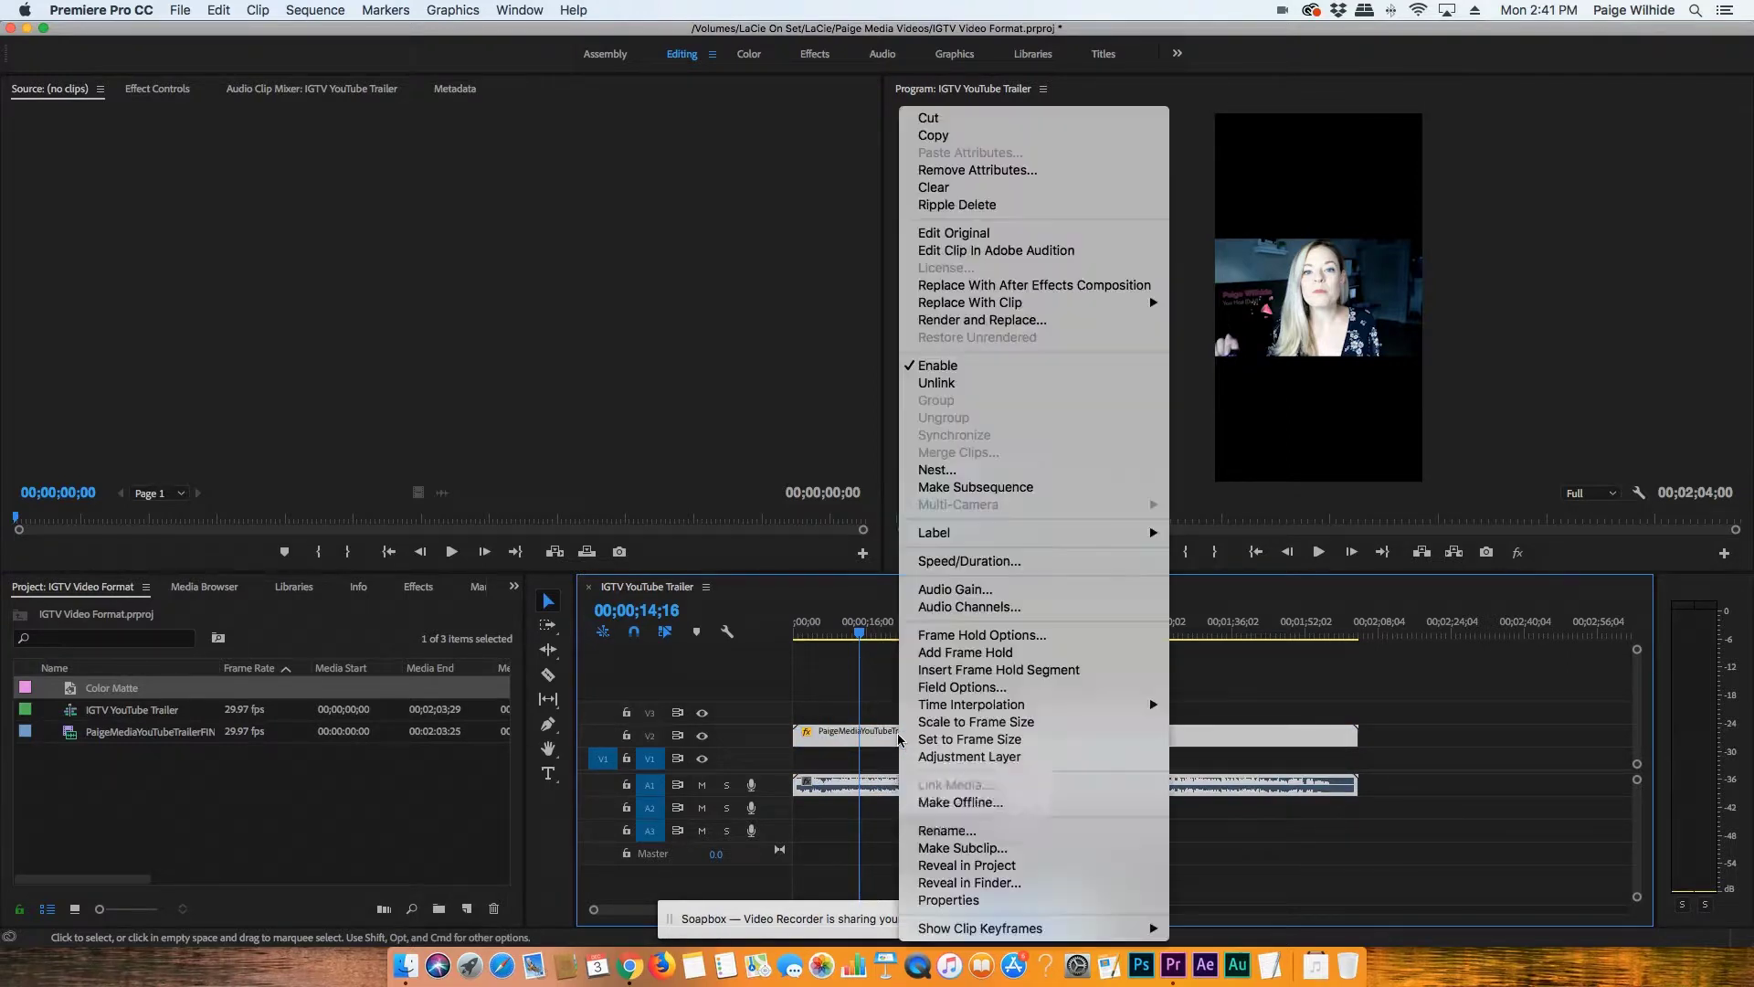
left_click(944, 383)
- Select only the trailer video clip and copy it from the Edit menu
left_click(1053, 702)
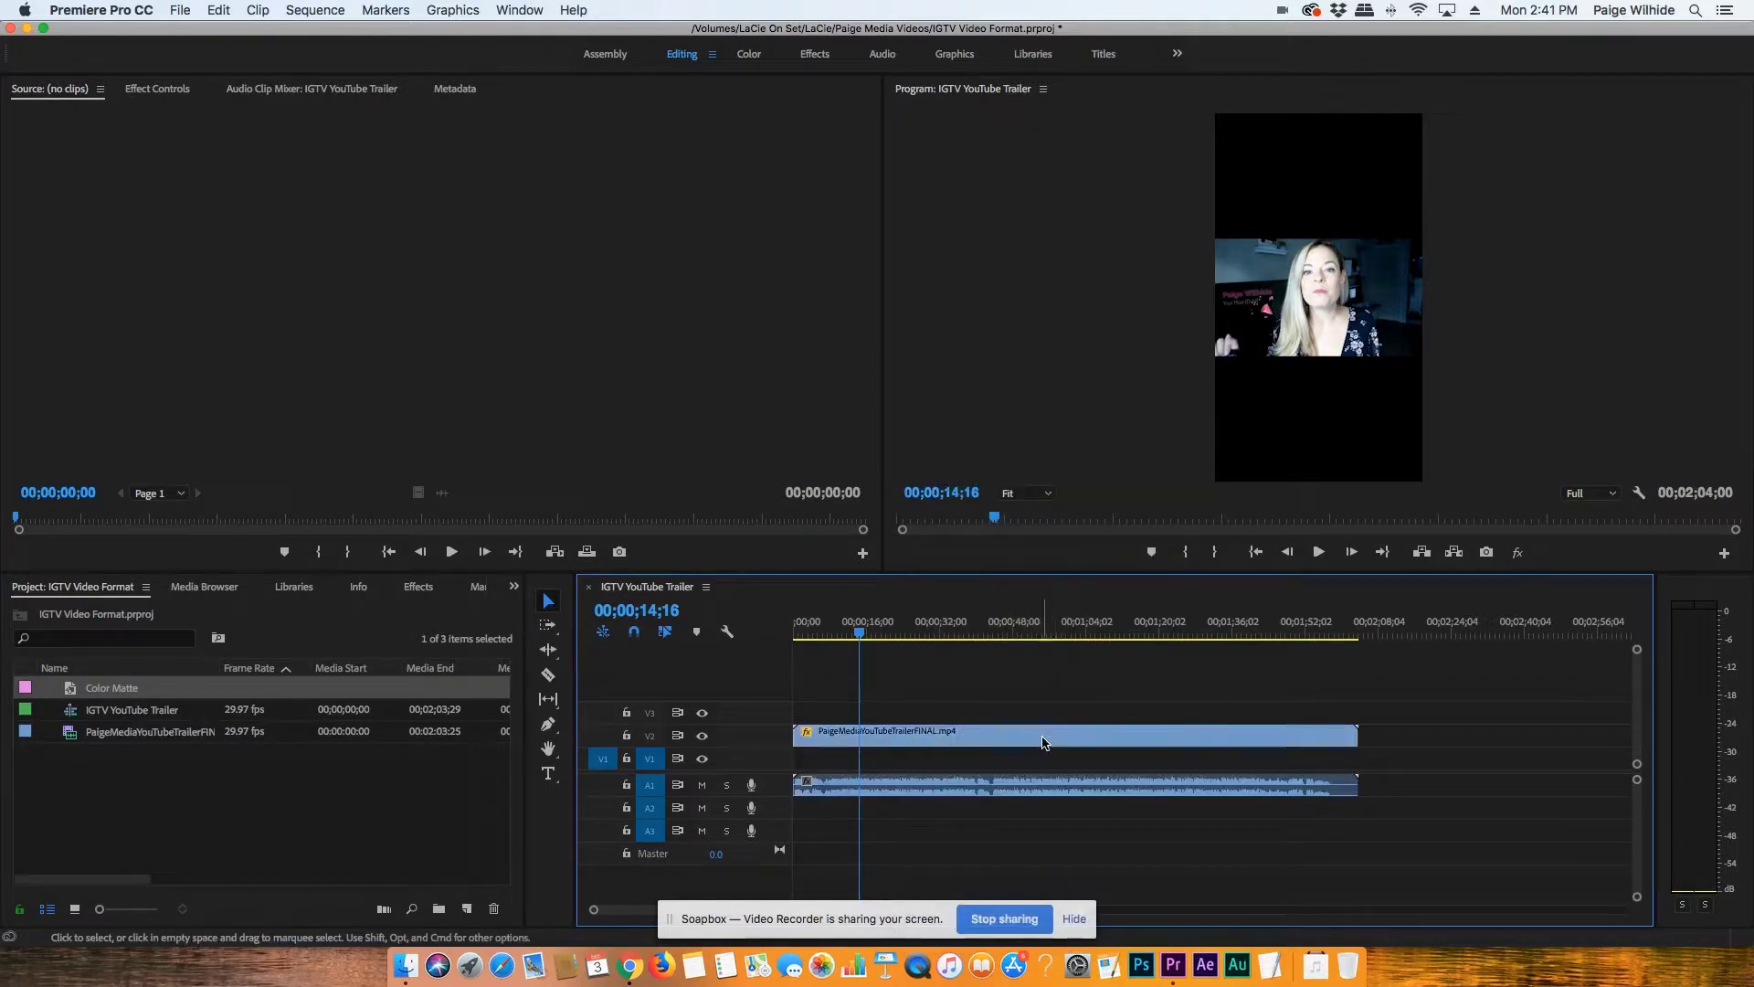
left_click(1035, 738)
left_click_drag(1035, 738, 919, 741)
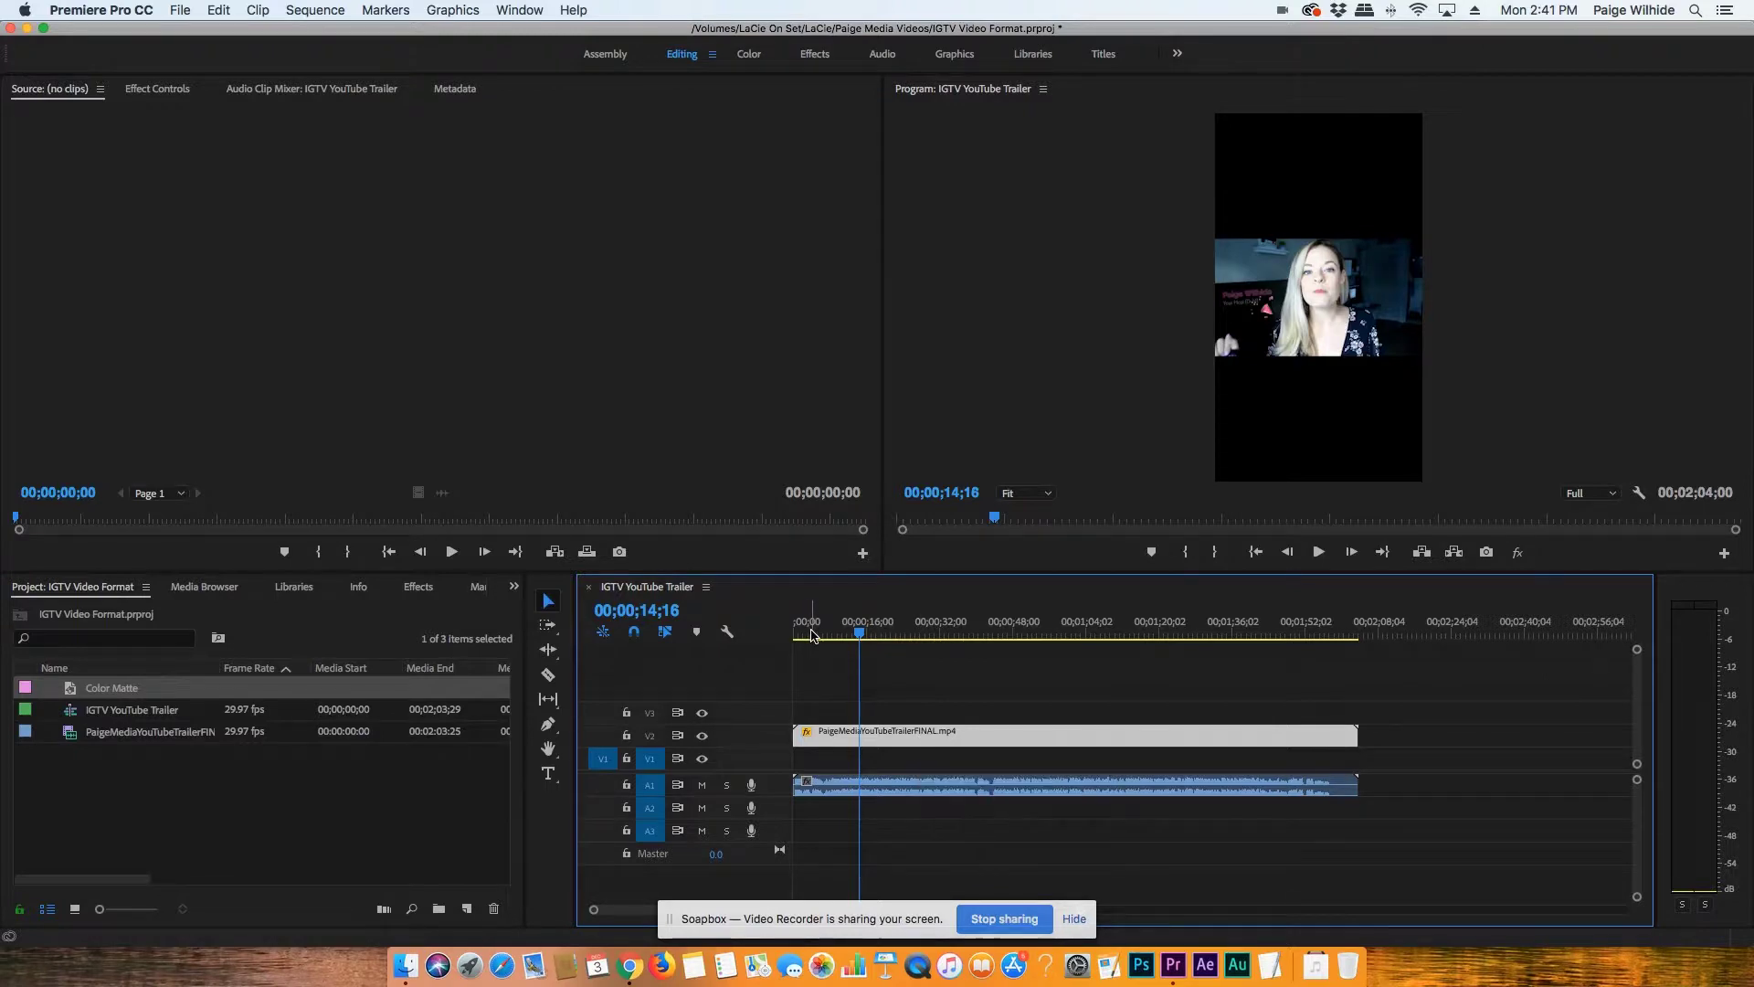
left_click(257, 10)
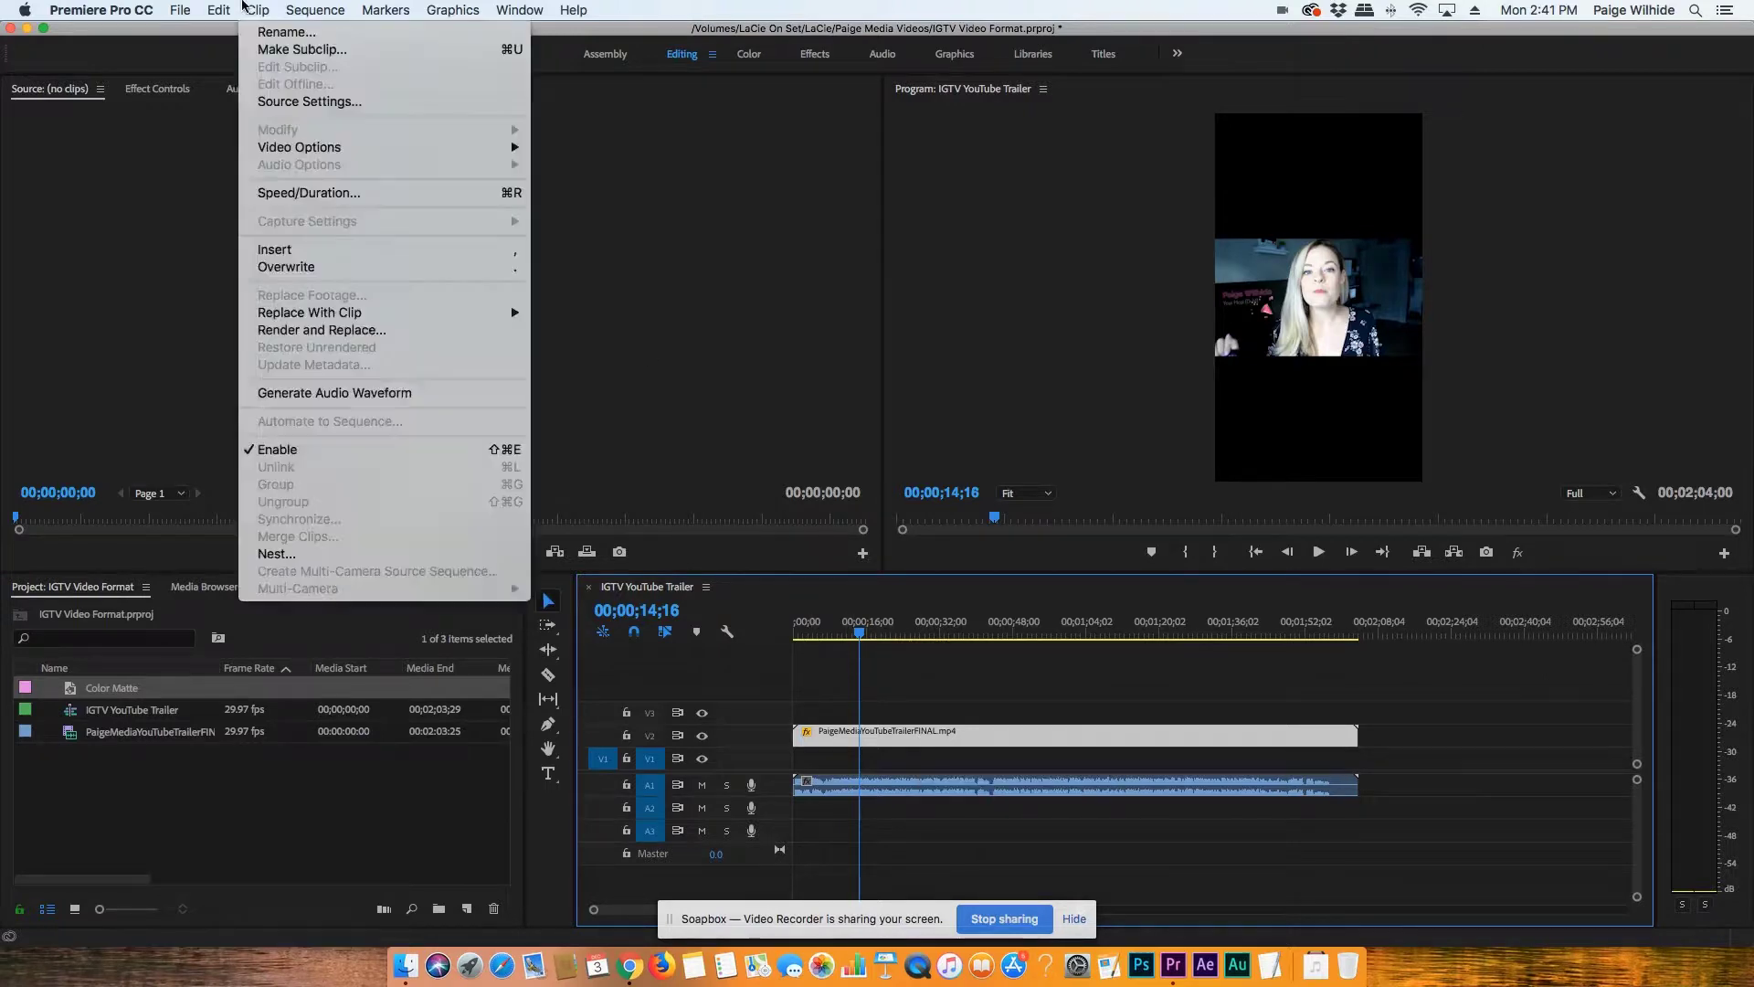
mouse_move(219, 10)
key("Escape")
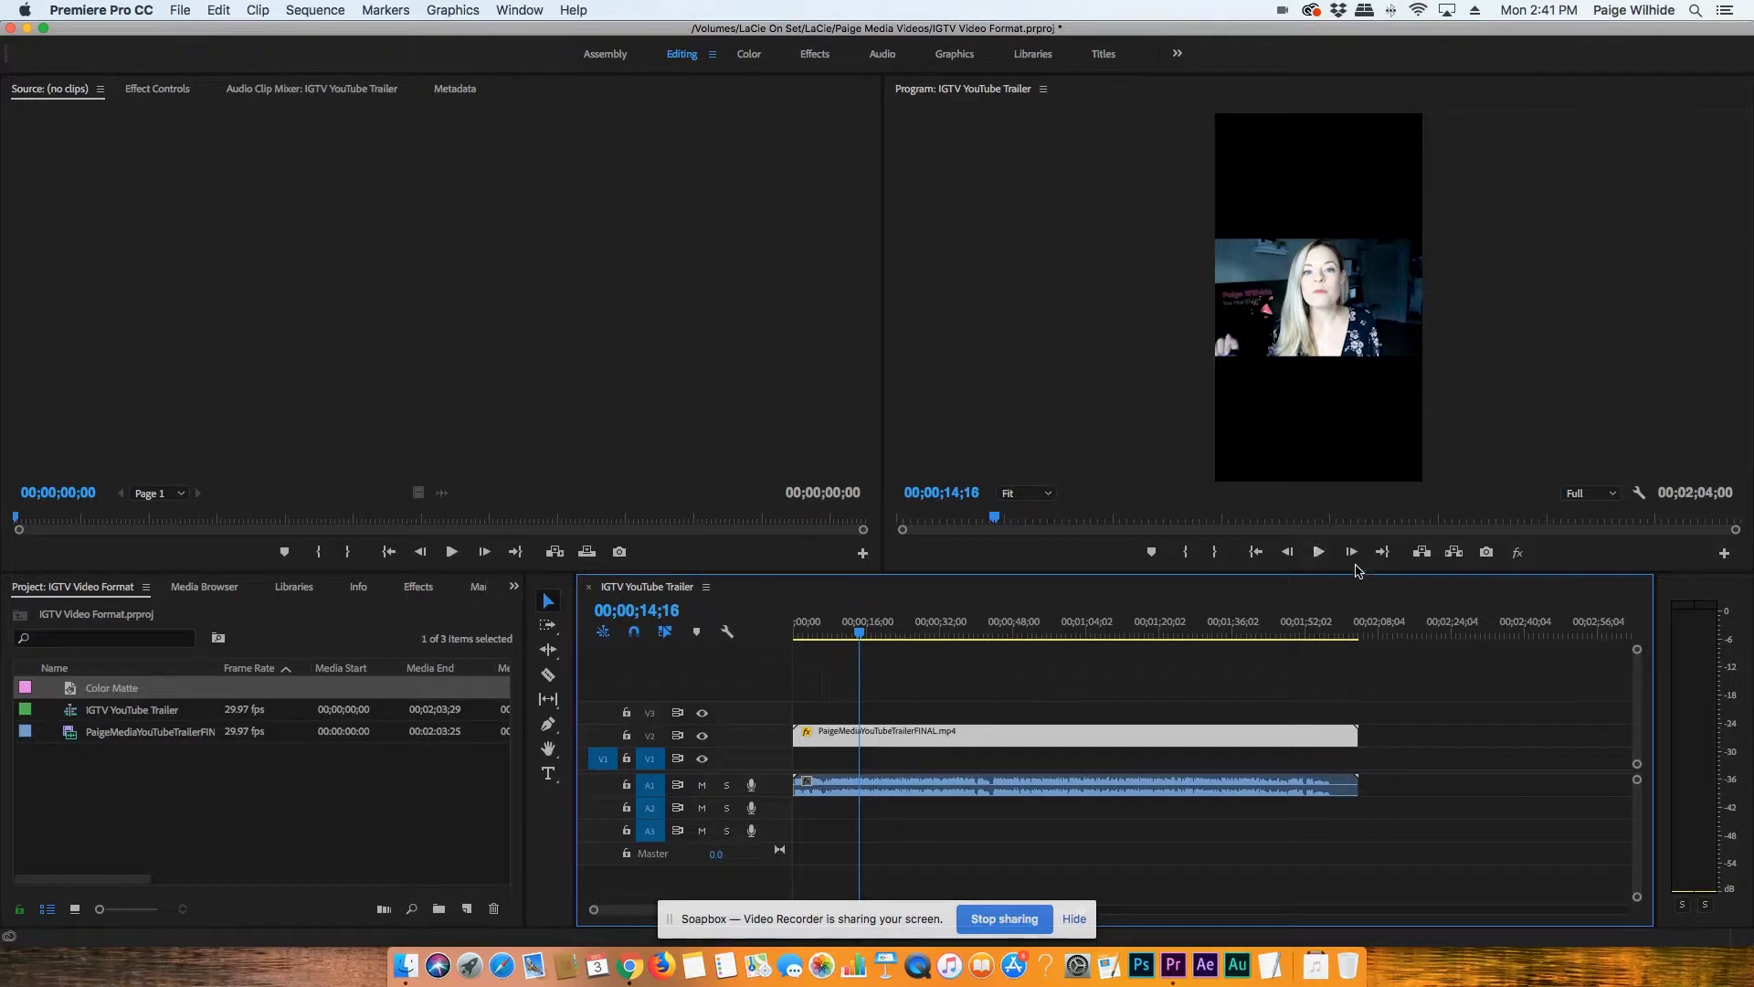
- Paste a duplicate of the trailer video at the sequence start, shifting the upper copy aside
left_click(1364, 630)
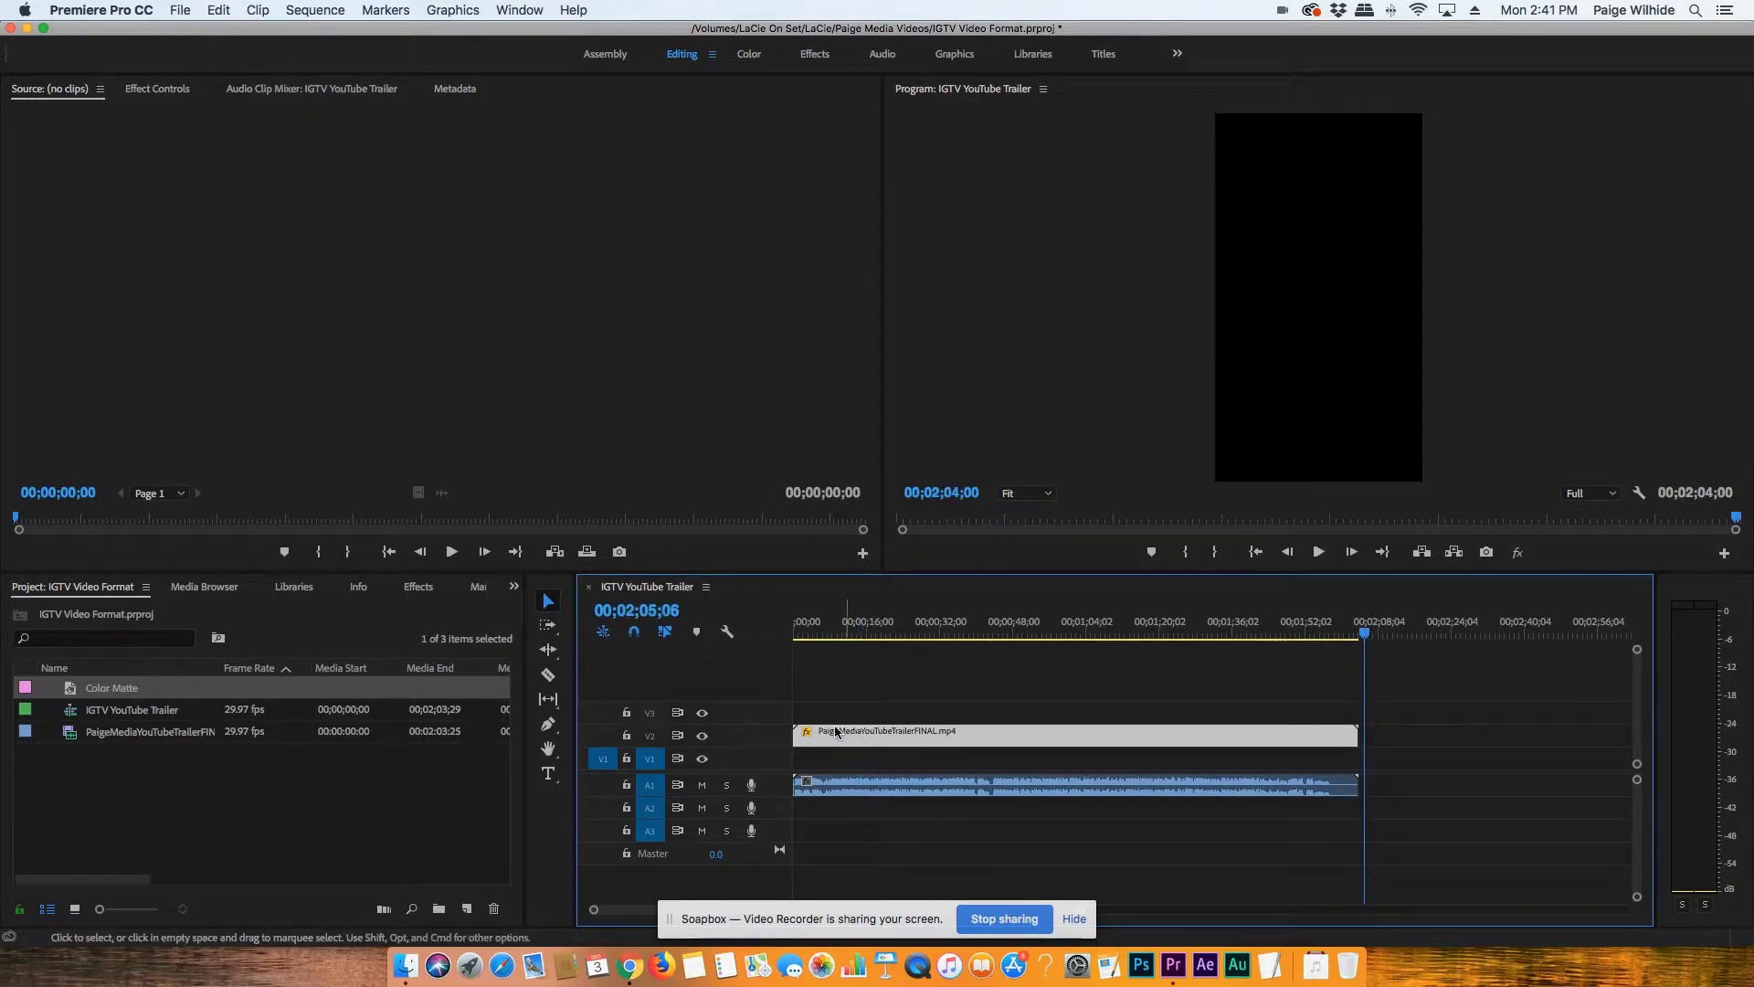
key("Home")
key("super+v")
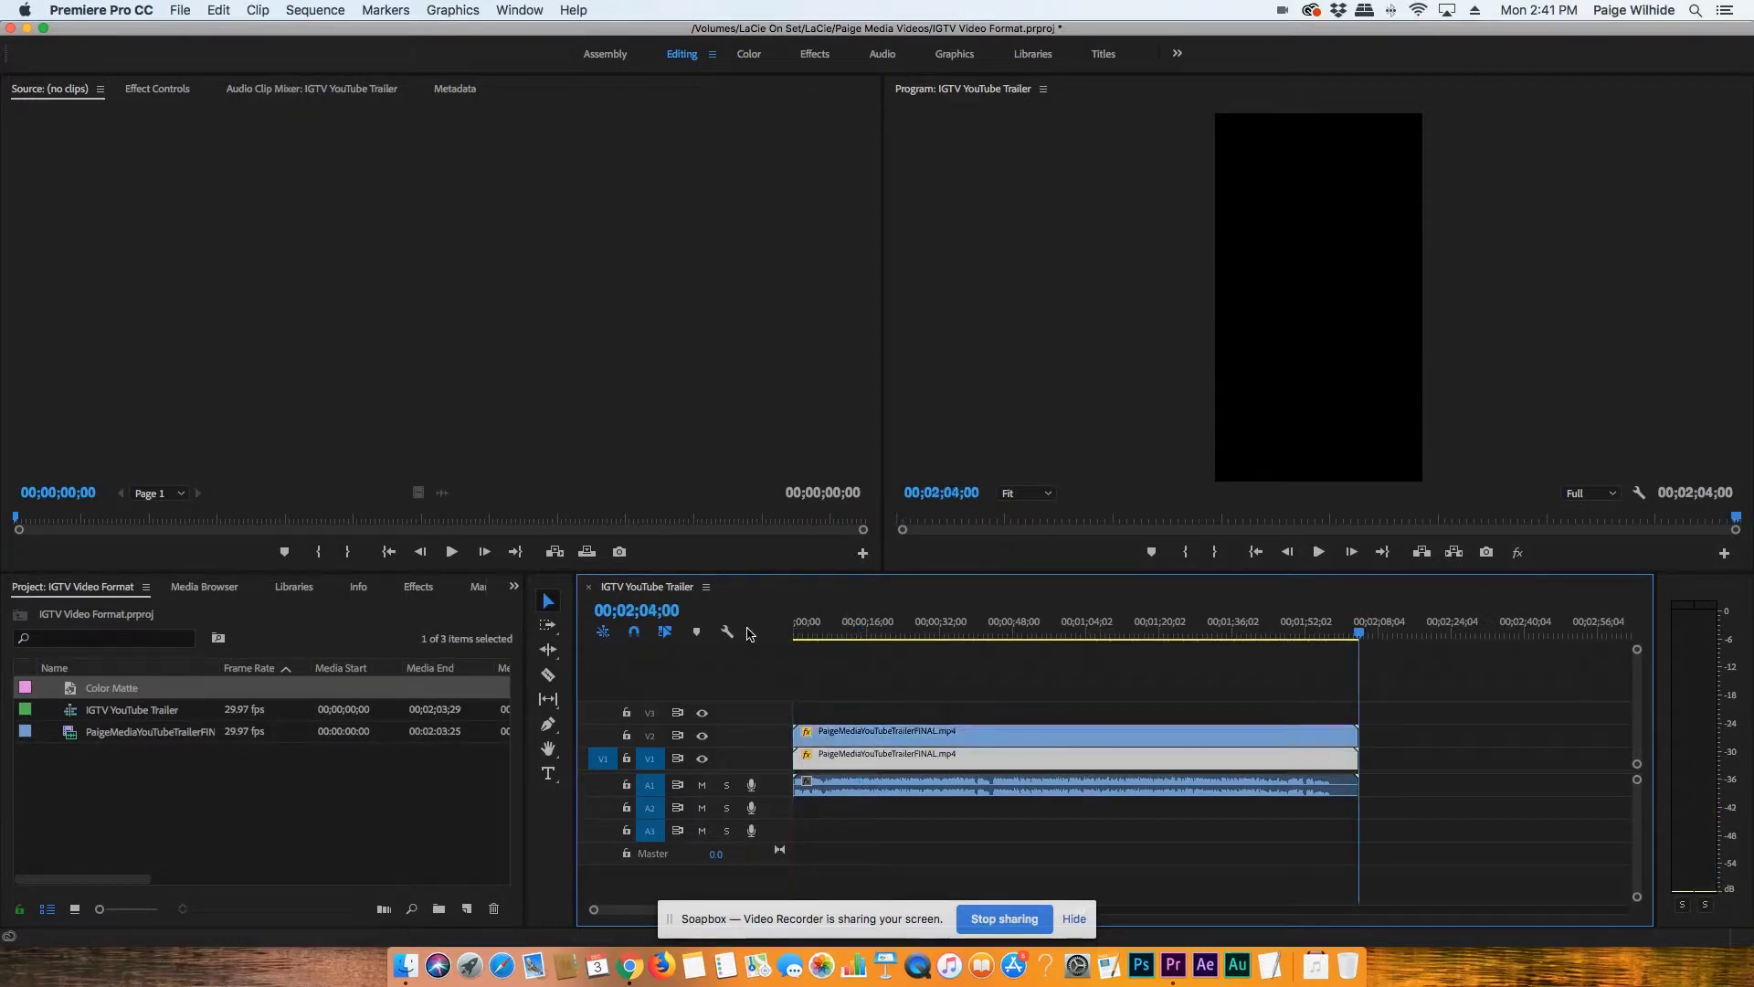
left_click(982, 758)
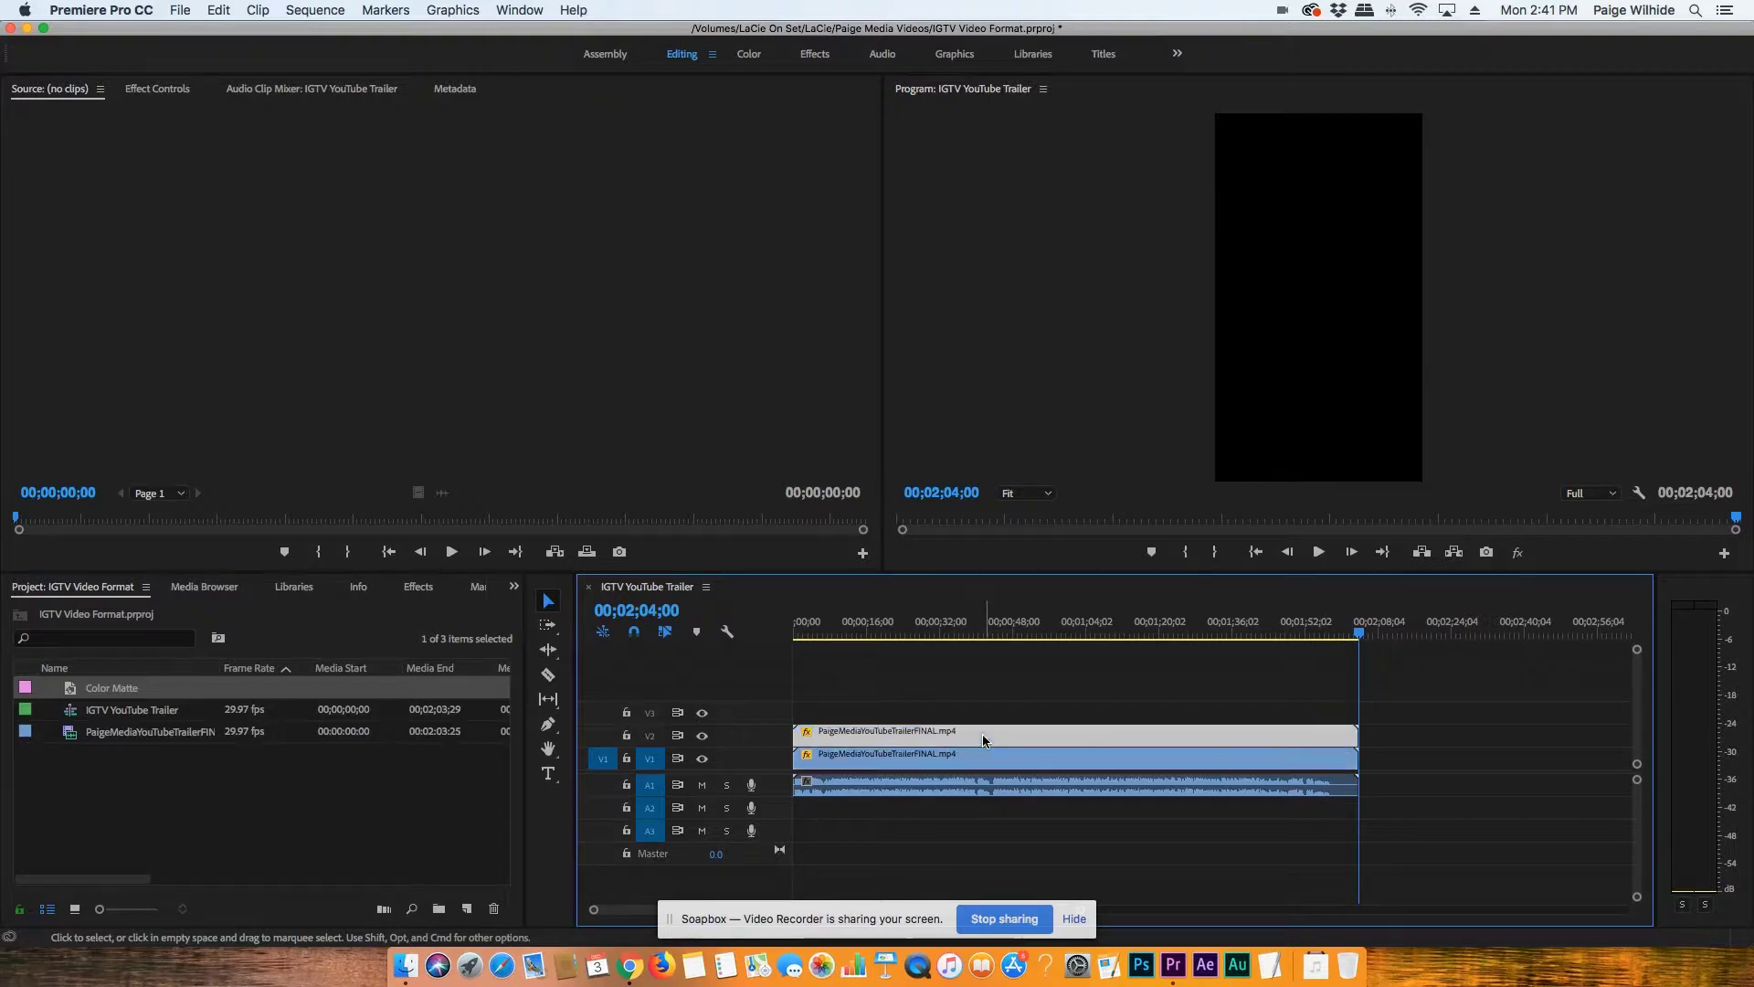
left_click(973, 740)
left_click(990, 623)
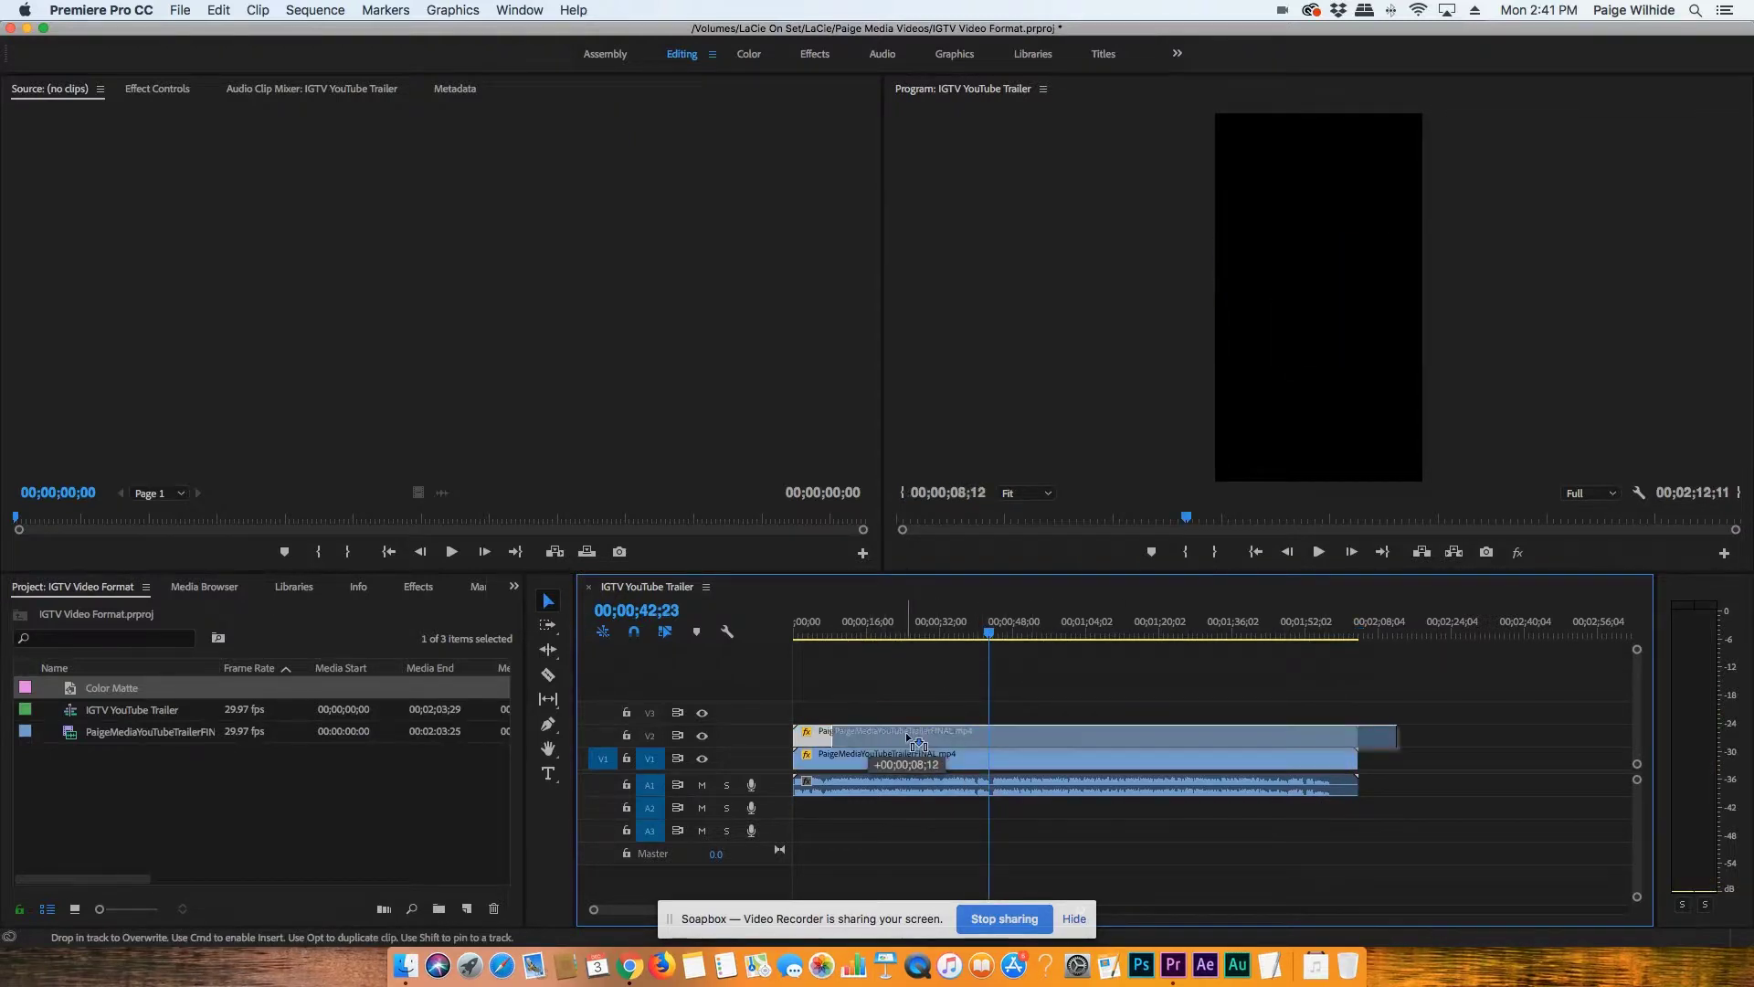
left_click_drag(909, 736, 1132, 736)
left_click(850, 758)
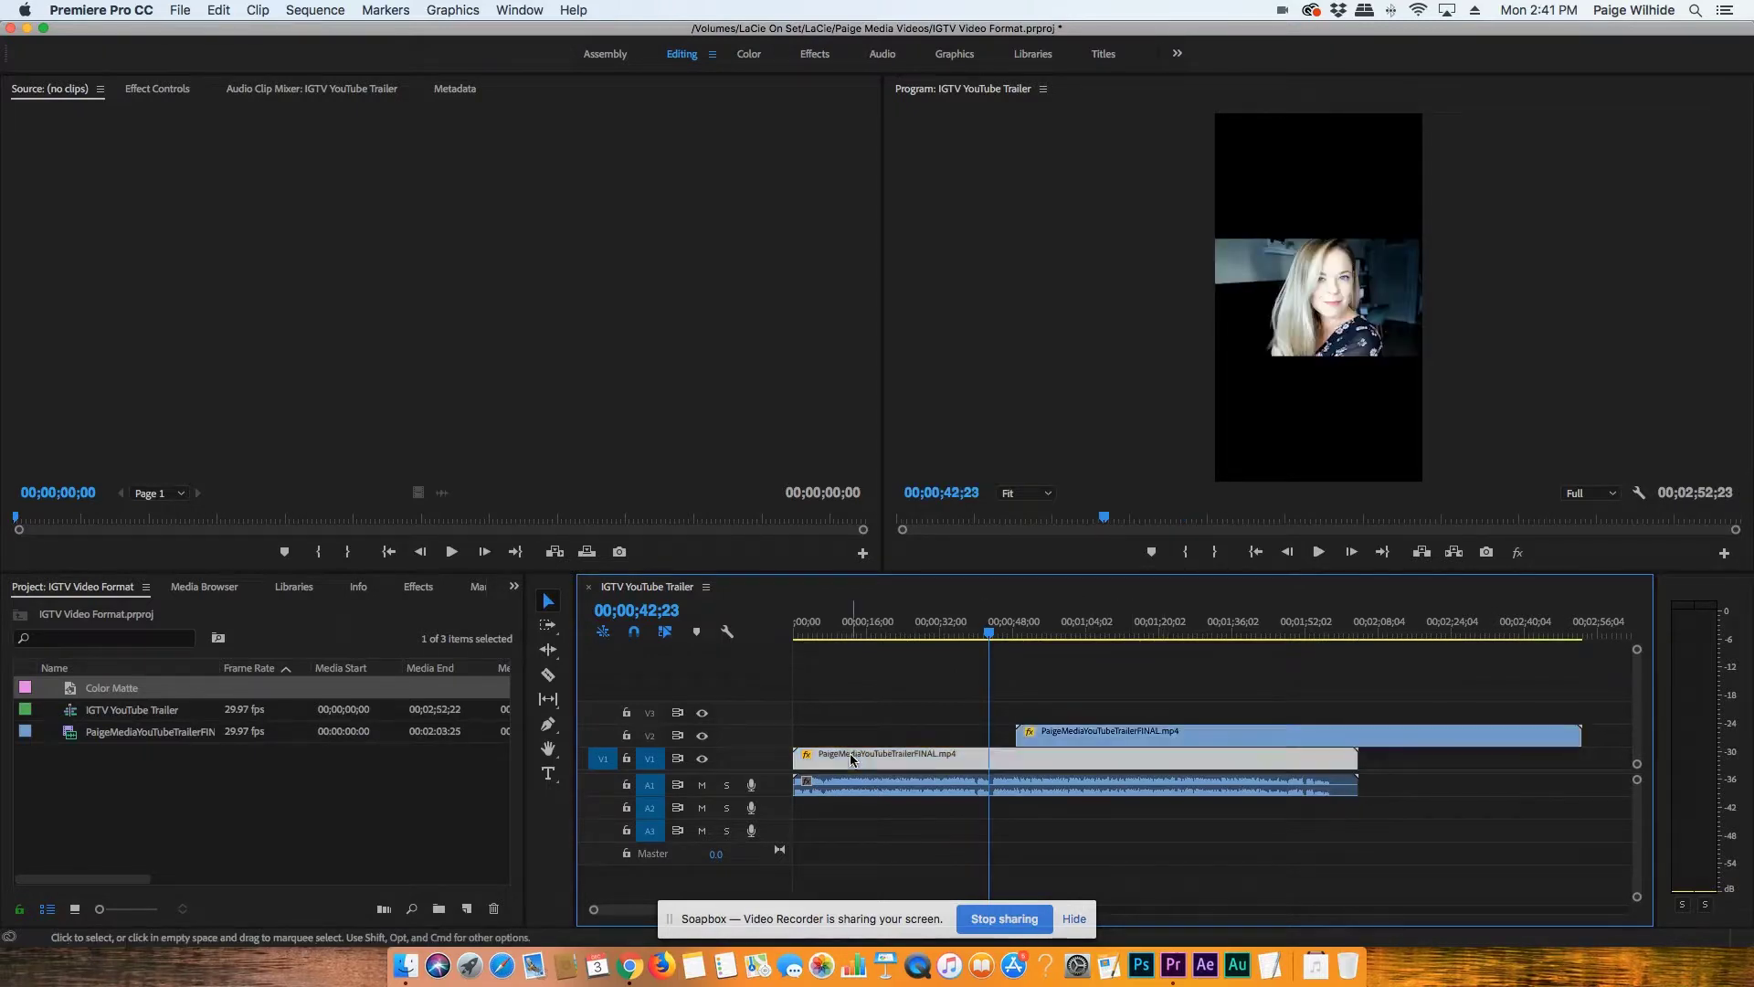
left_click_drag(925, 630, 884, 630)
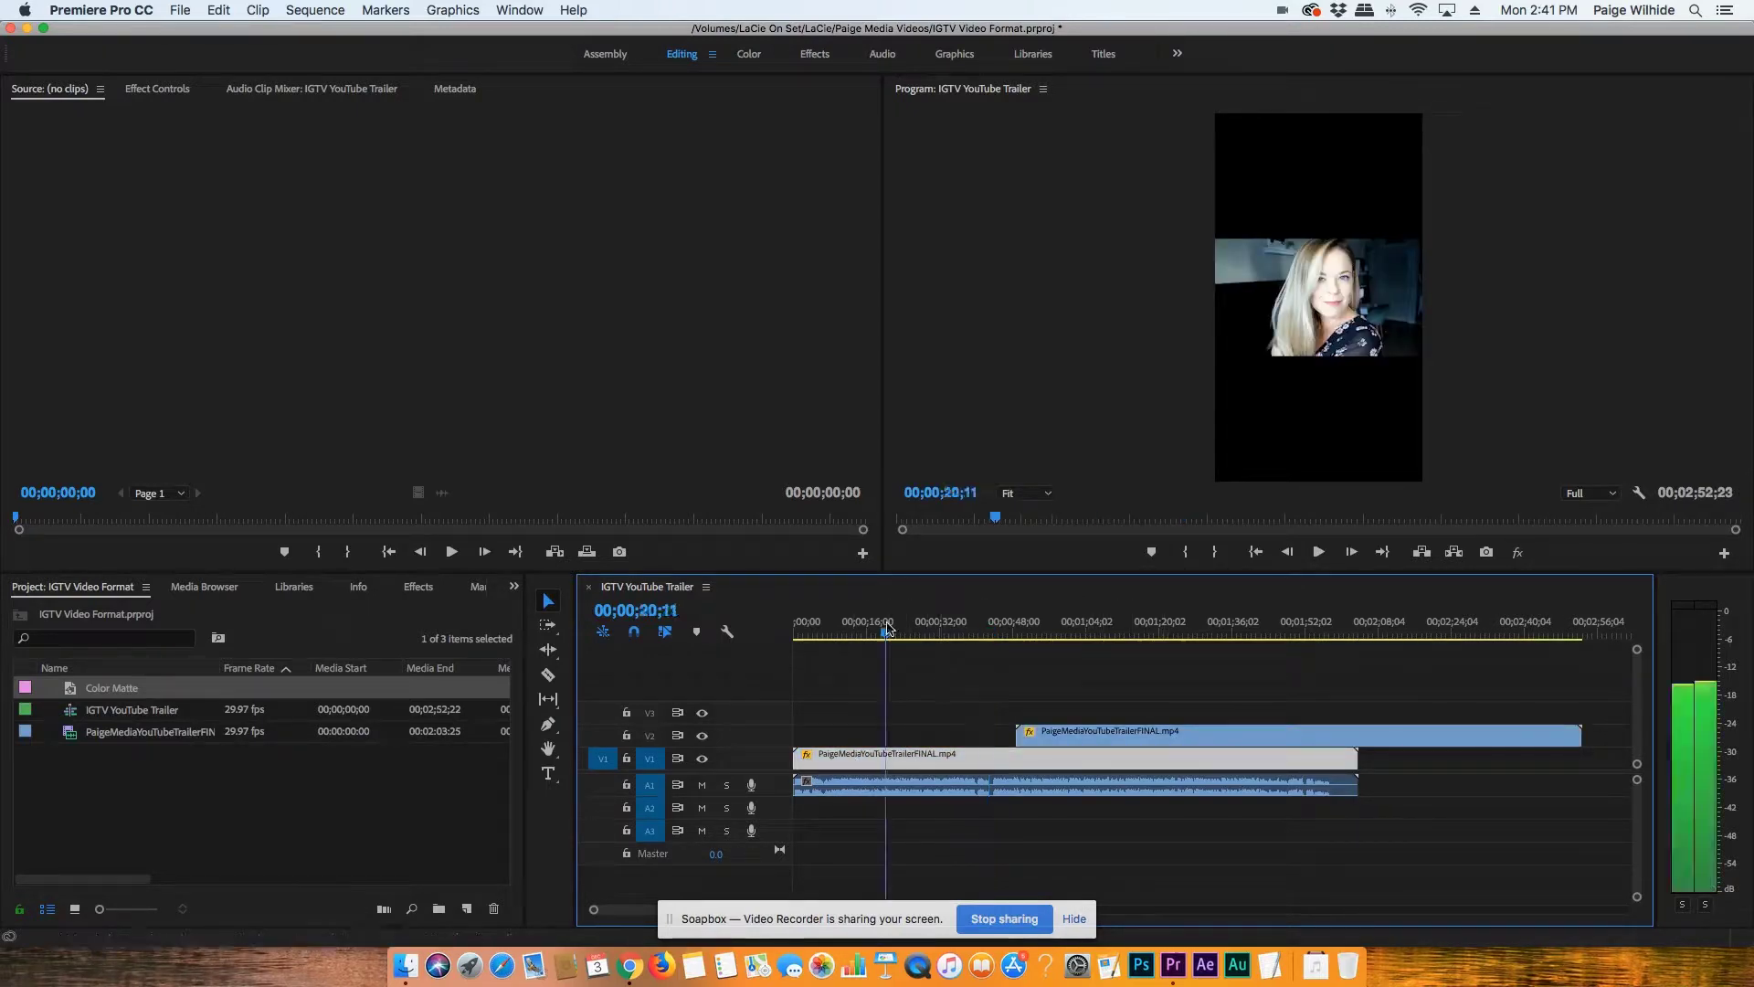
- Enlarge the lower V1 trailer copy in the Program Monitor to fill the vertical frame
double_click(884, 768)
left_click(1282, 320)
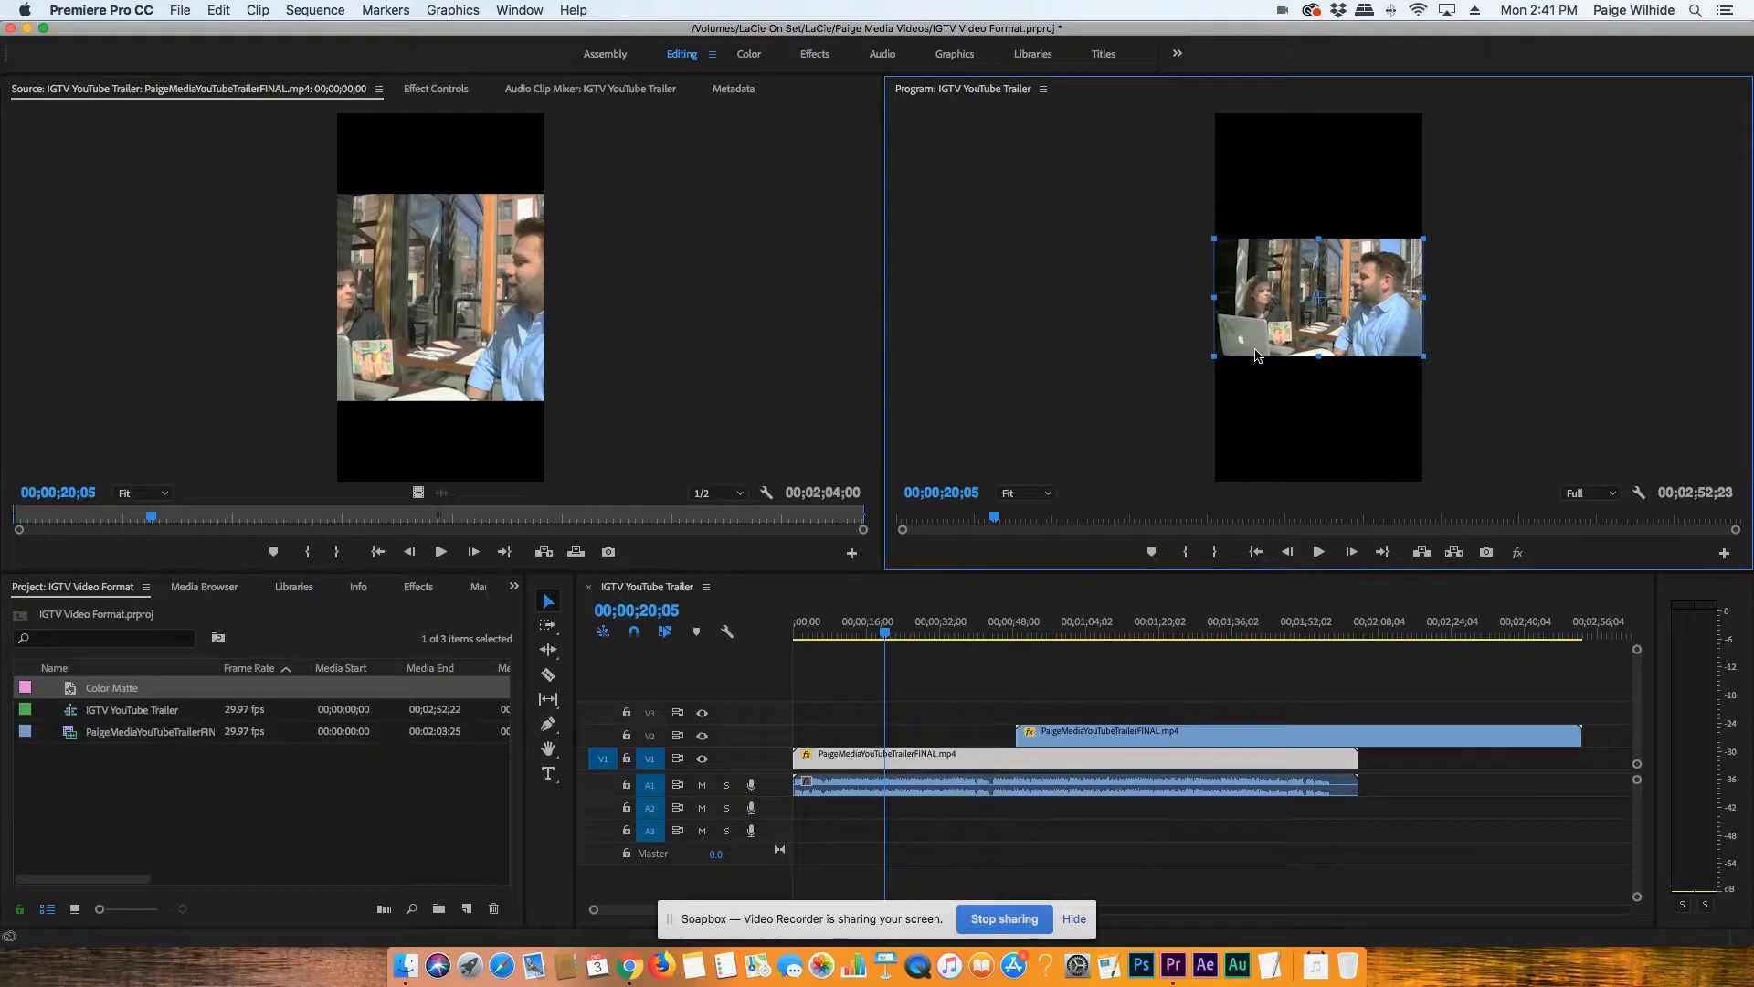
left_click_drag(1214, 239, 968, 112)
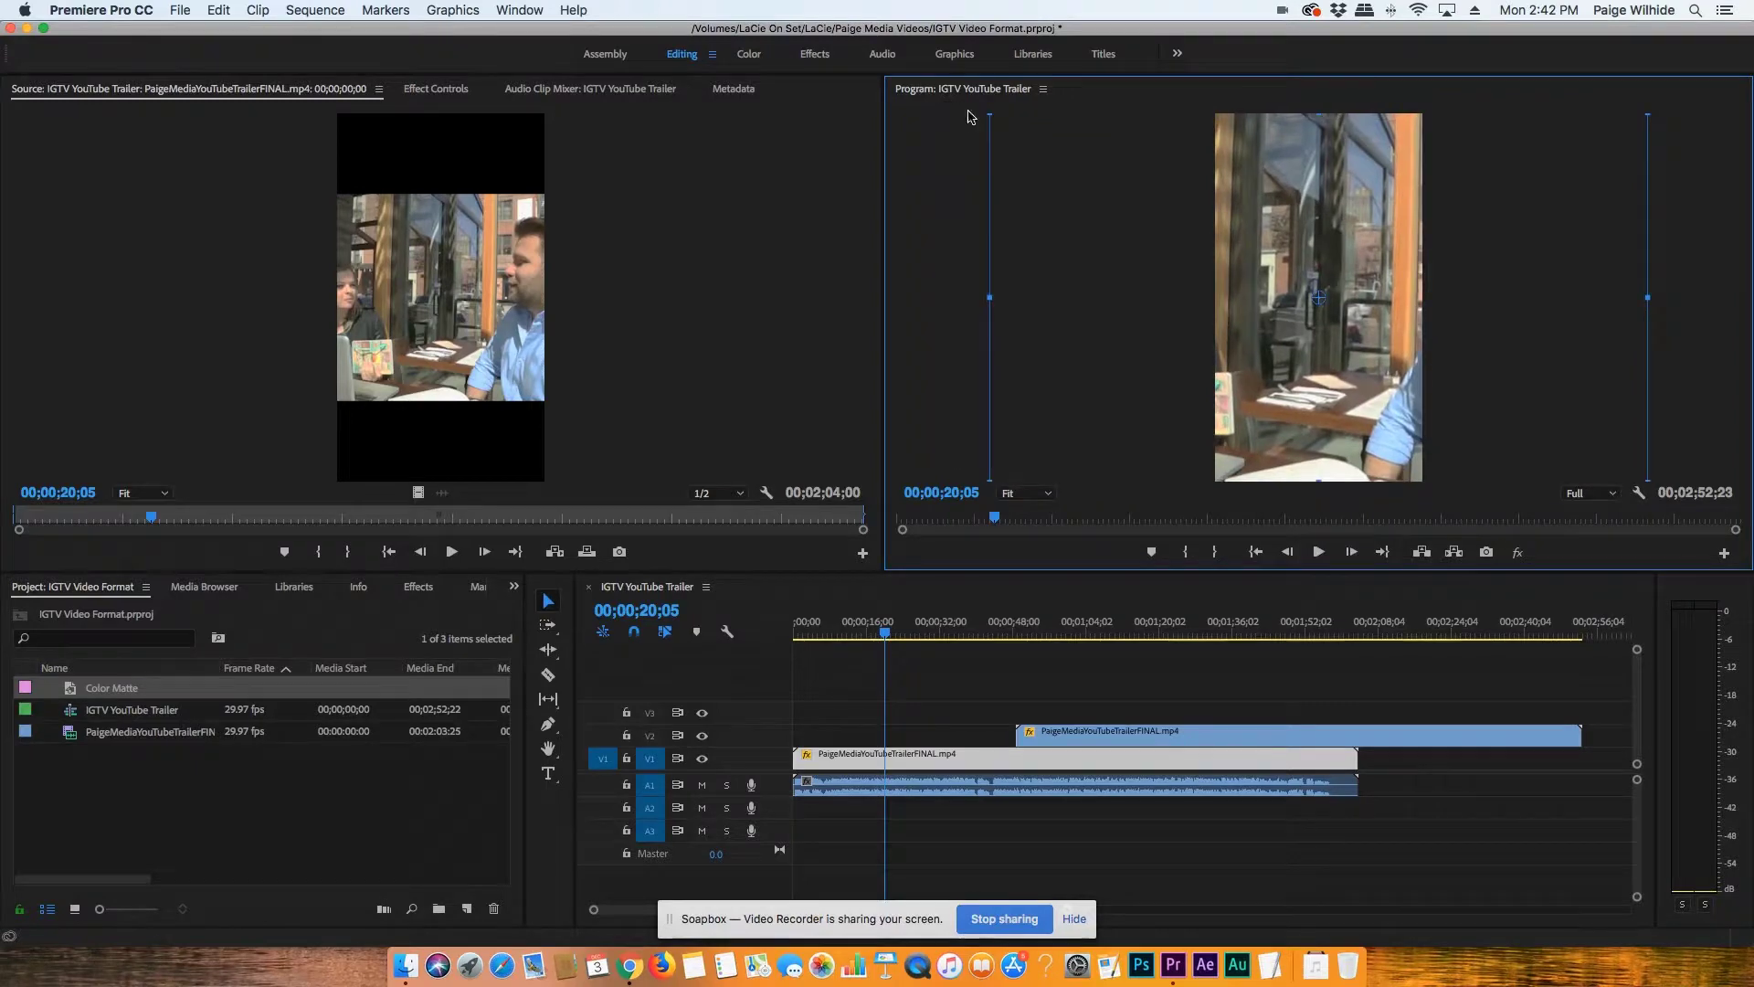
left_click(967, 173)
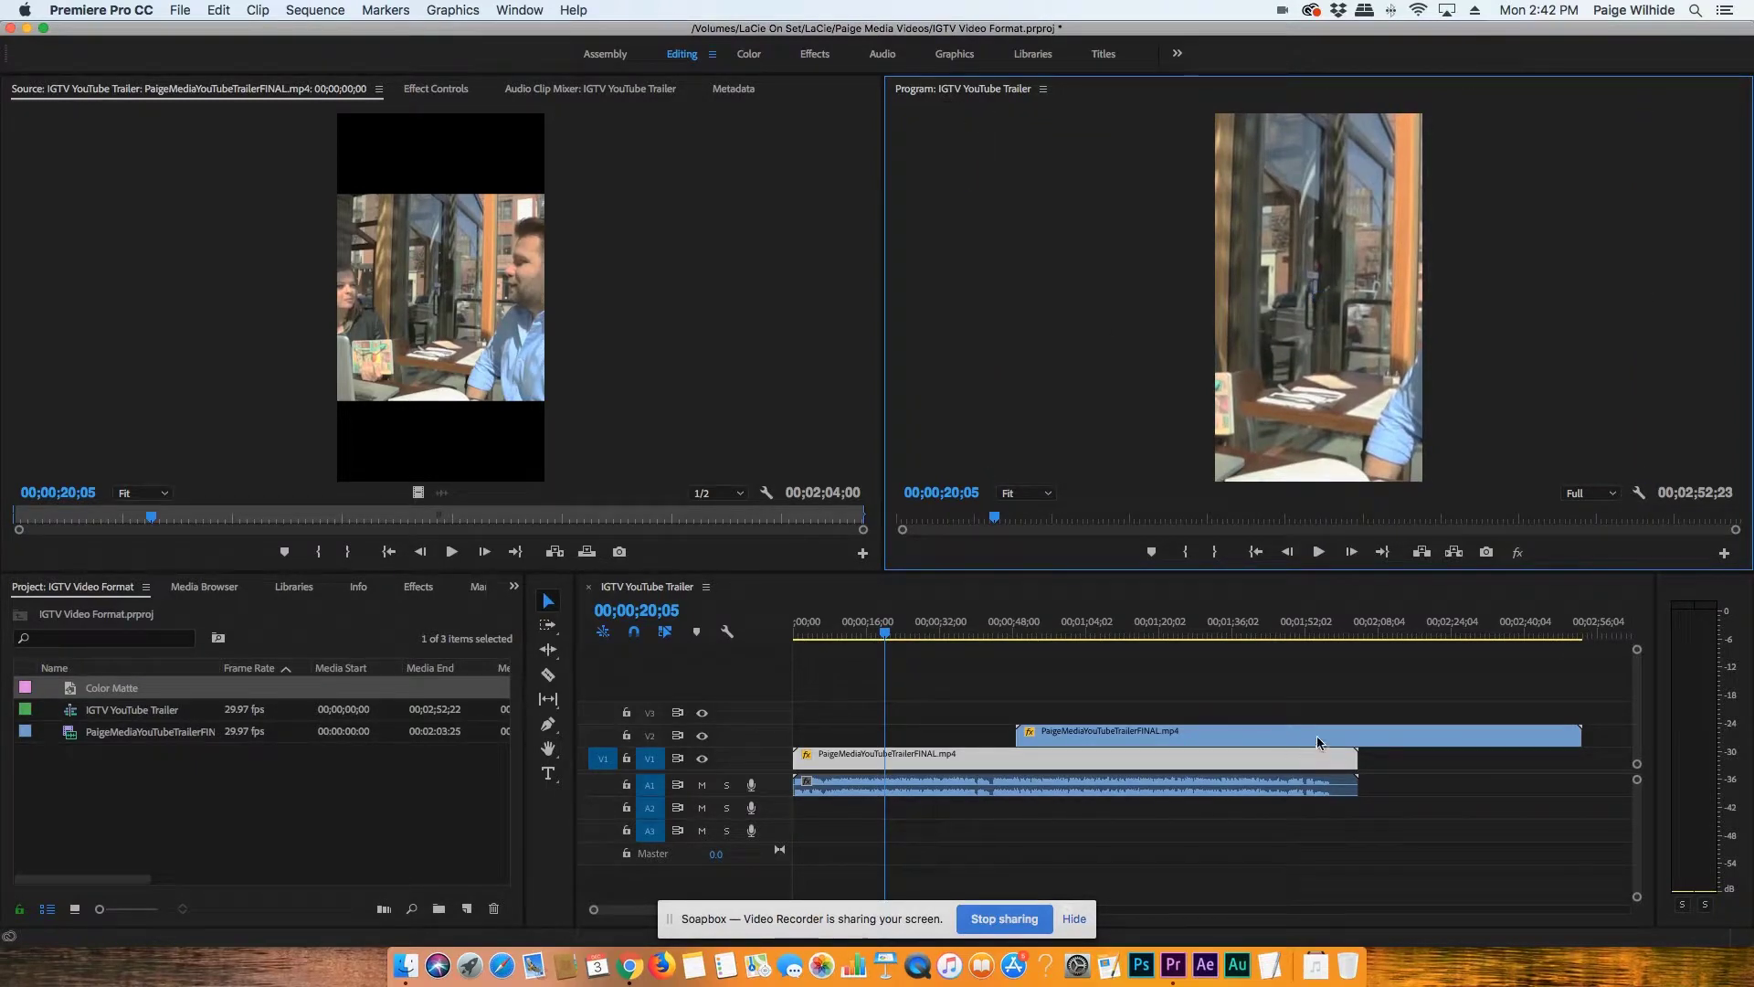
- Move the upper copy back to the start and preview at 00;00;37;11 and 00;01;08;06
left_click_drag(1041, 745, 824, 744)
key("space")
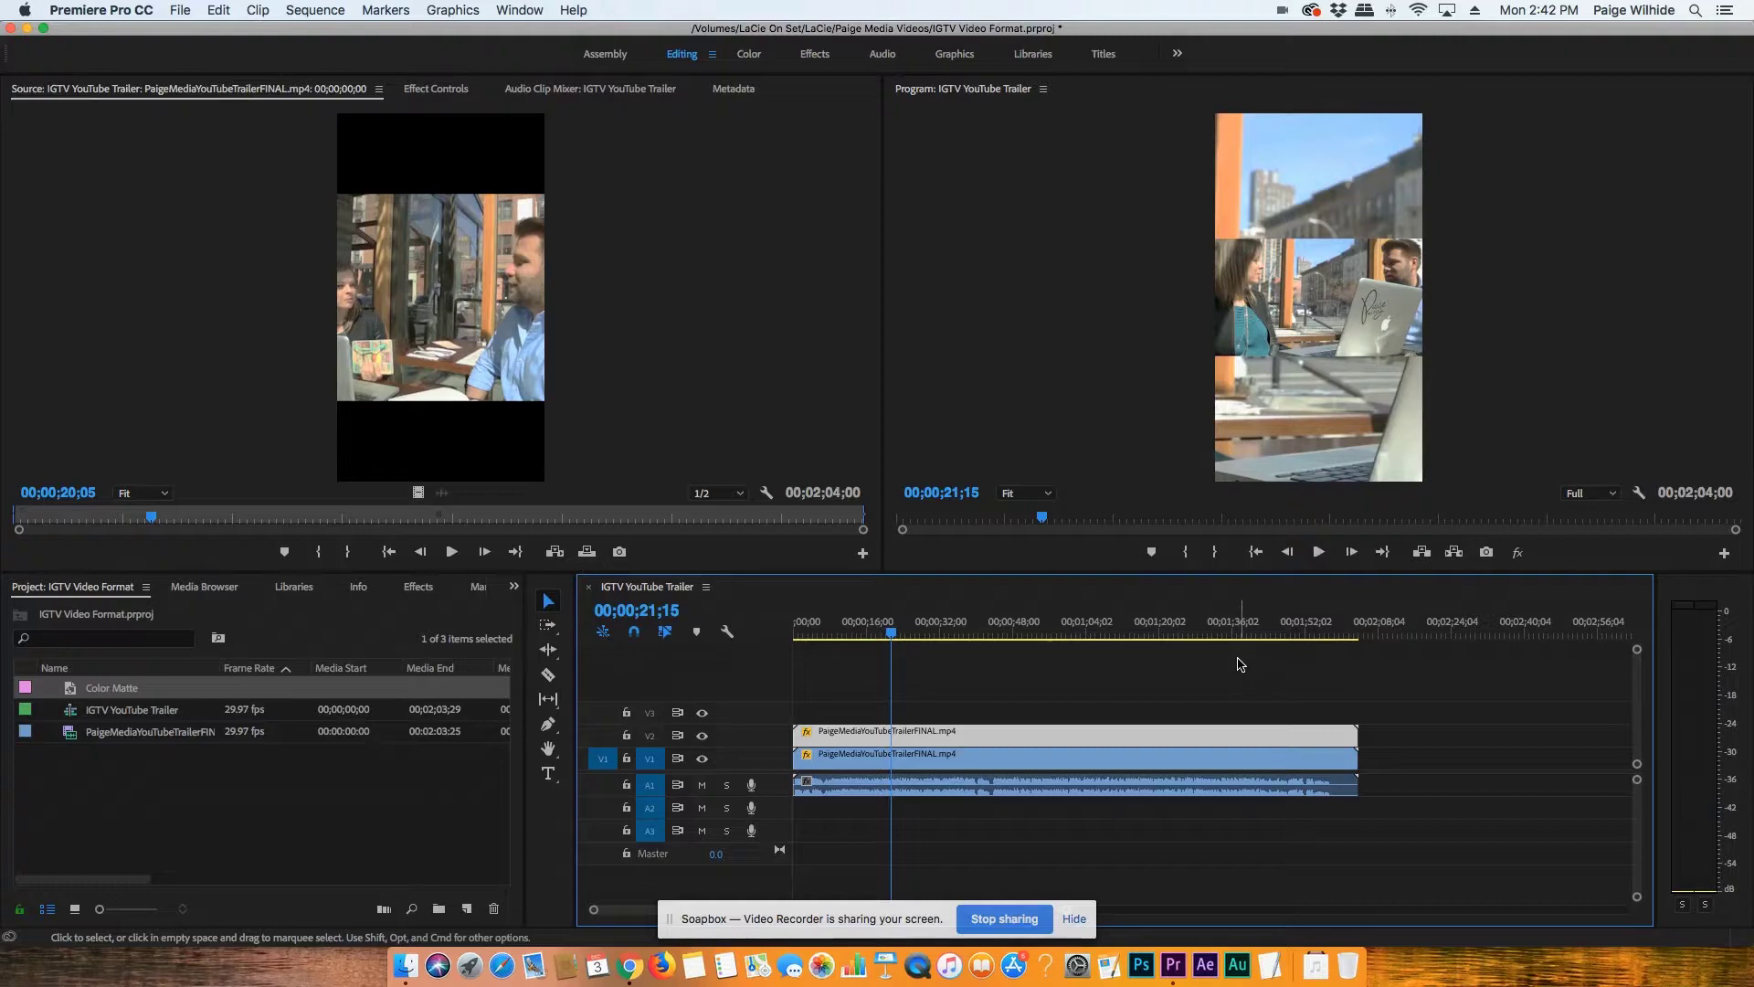
left_click(964, 628)
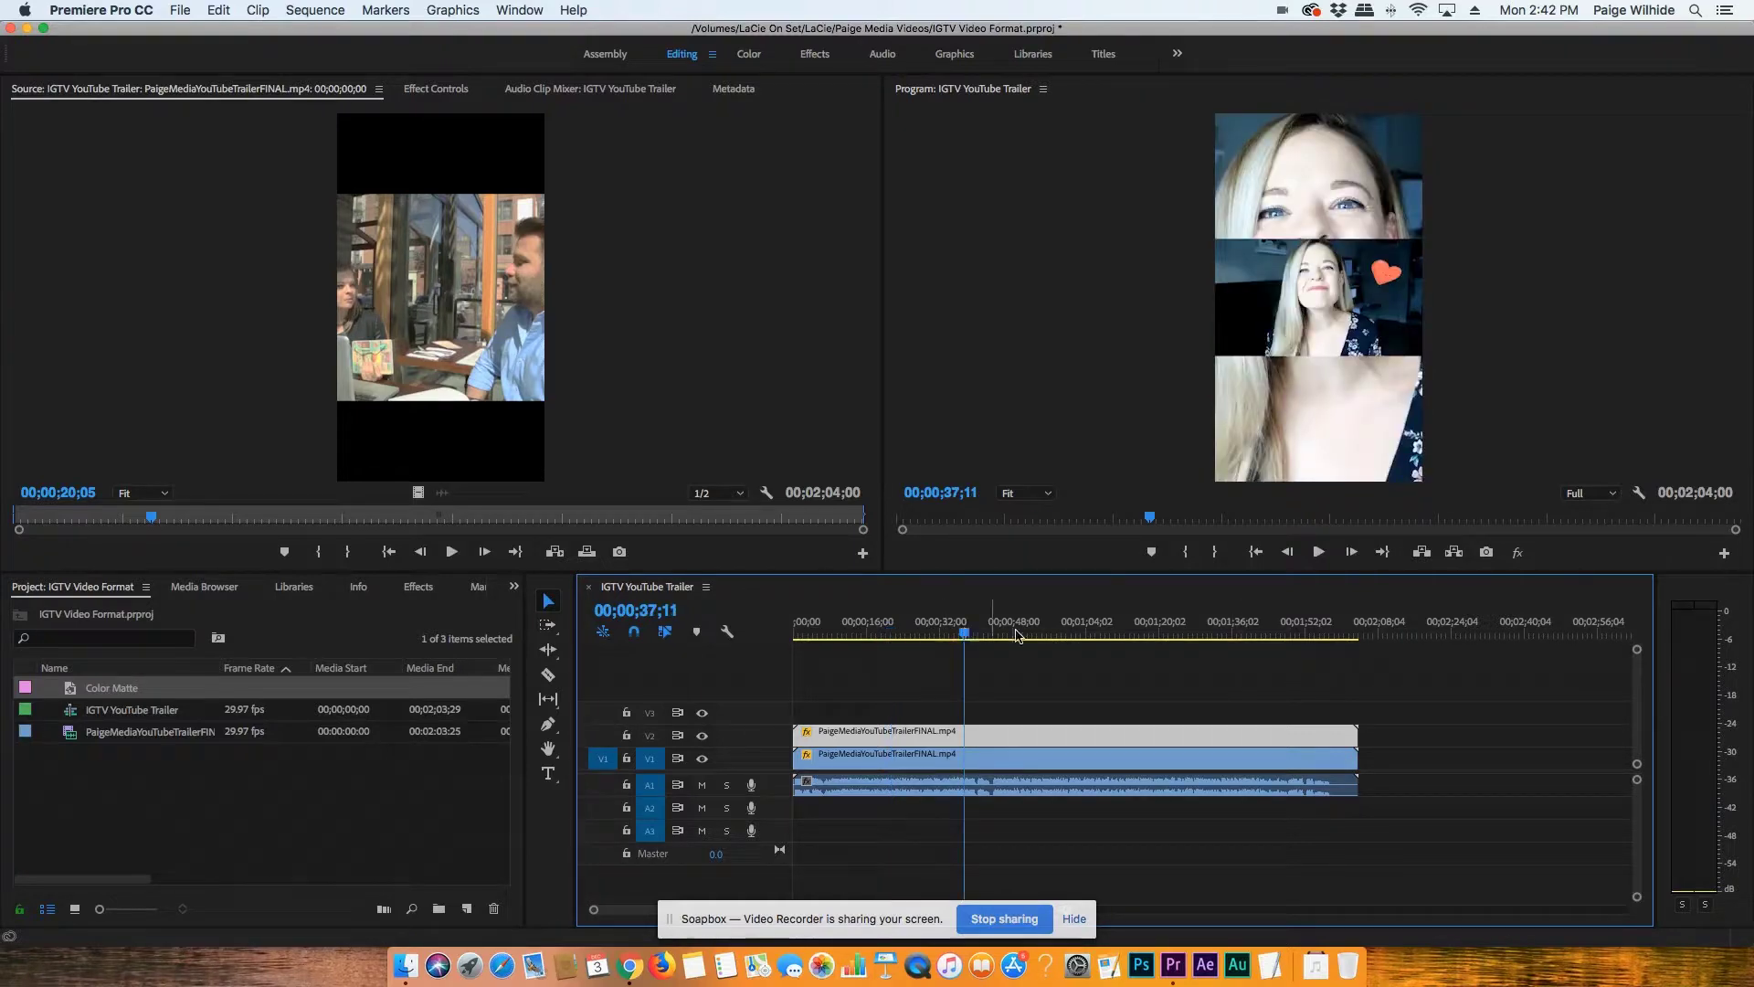
left_click(1104, 629)
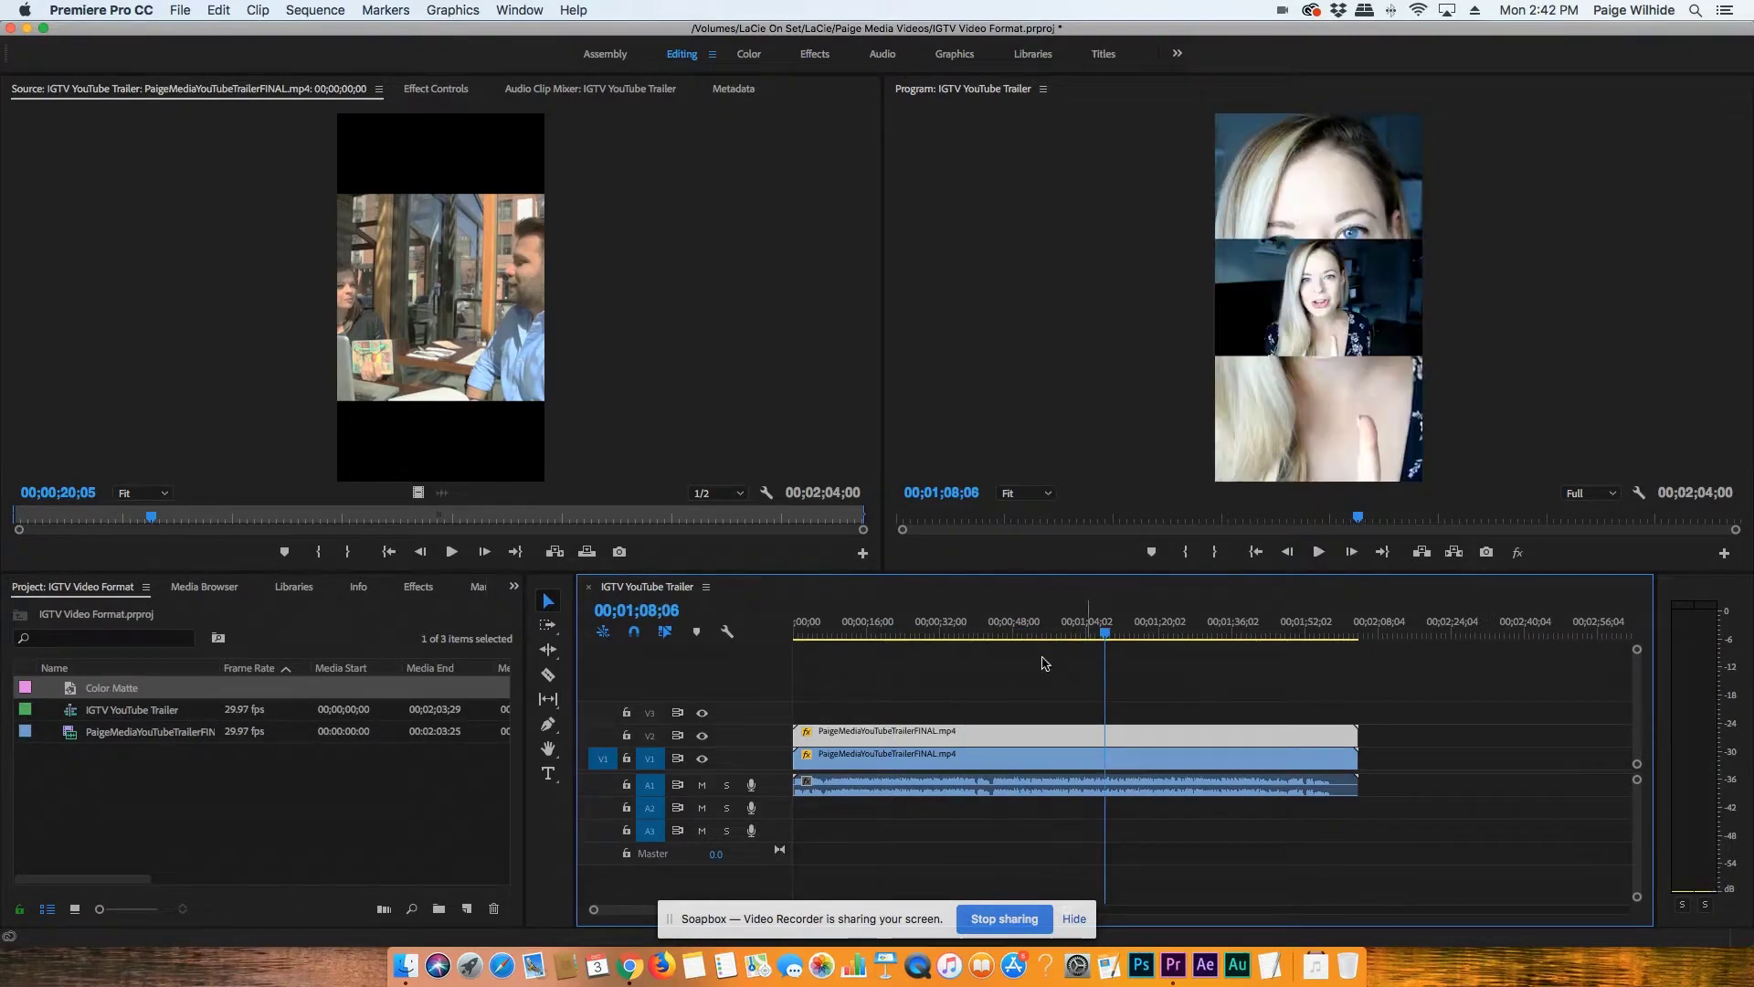
left_click(962, 733)
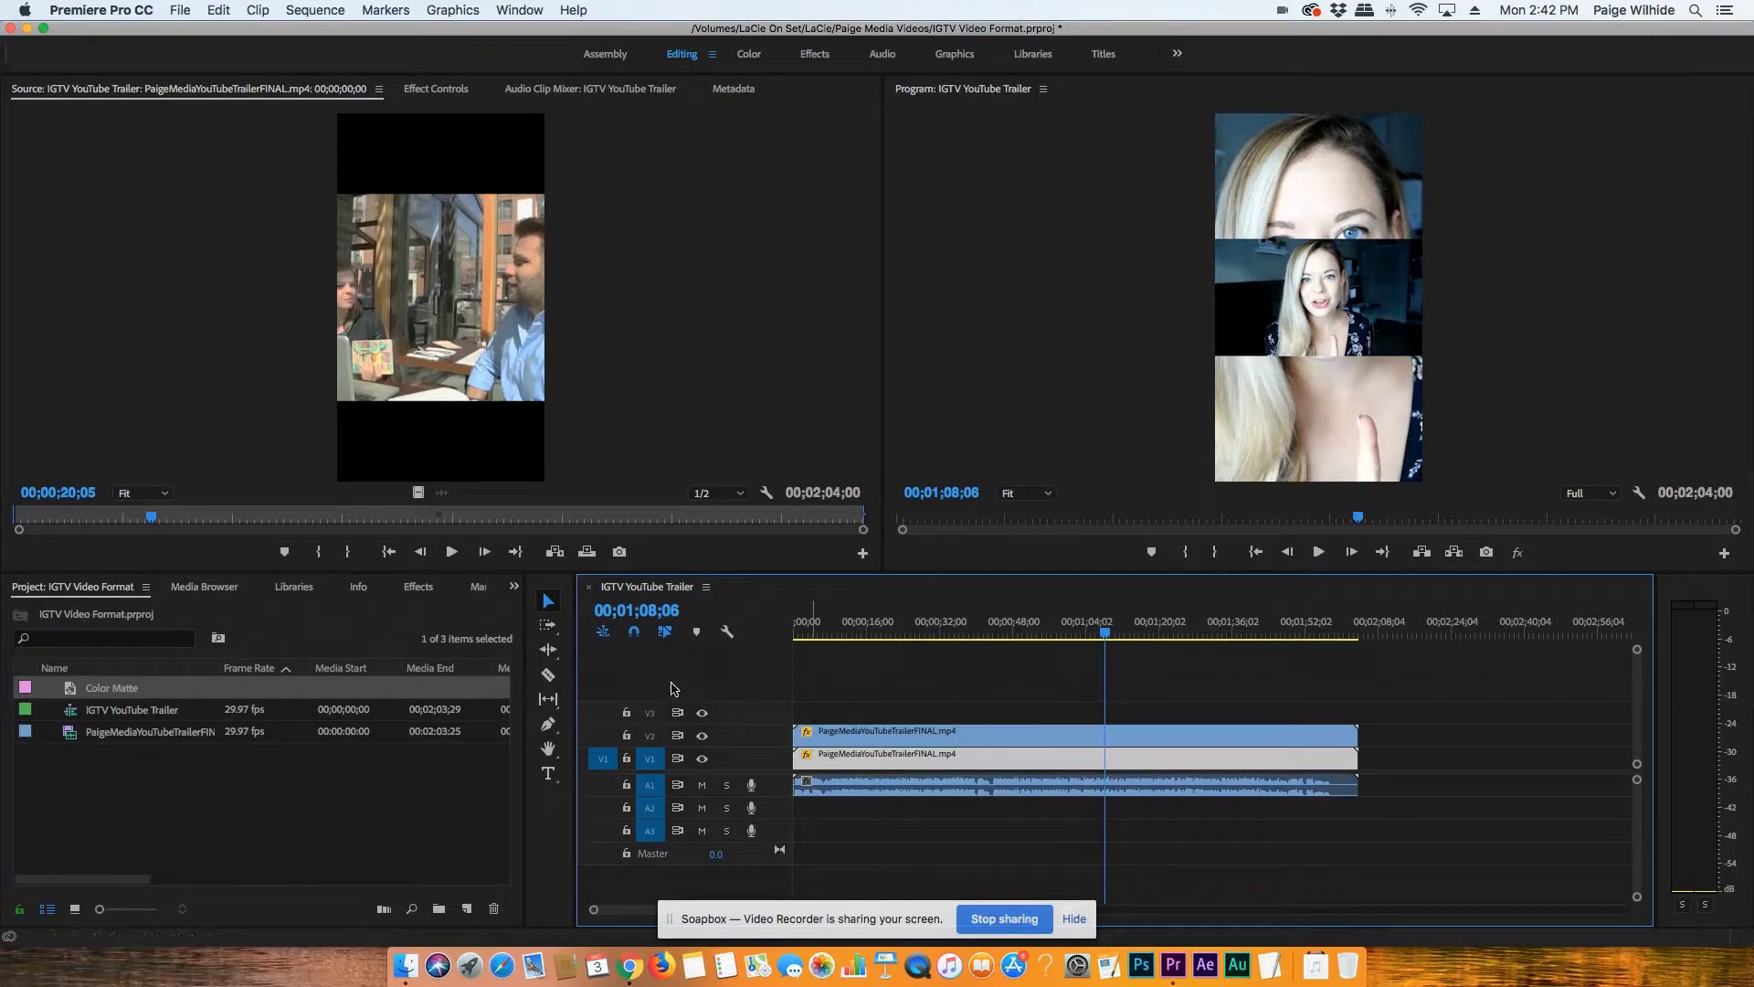
- Drag Gaussian Blur from Blur & Sharpen onto the lower V1 trailer copy and open its effect settings
left_click(419, 588)
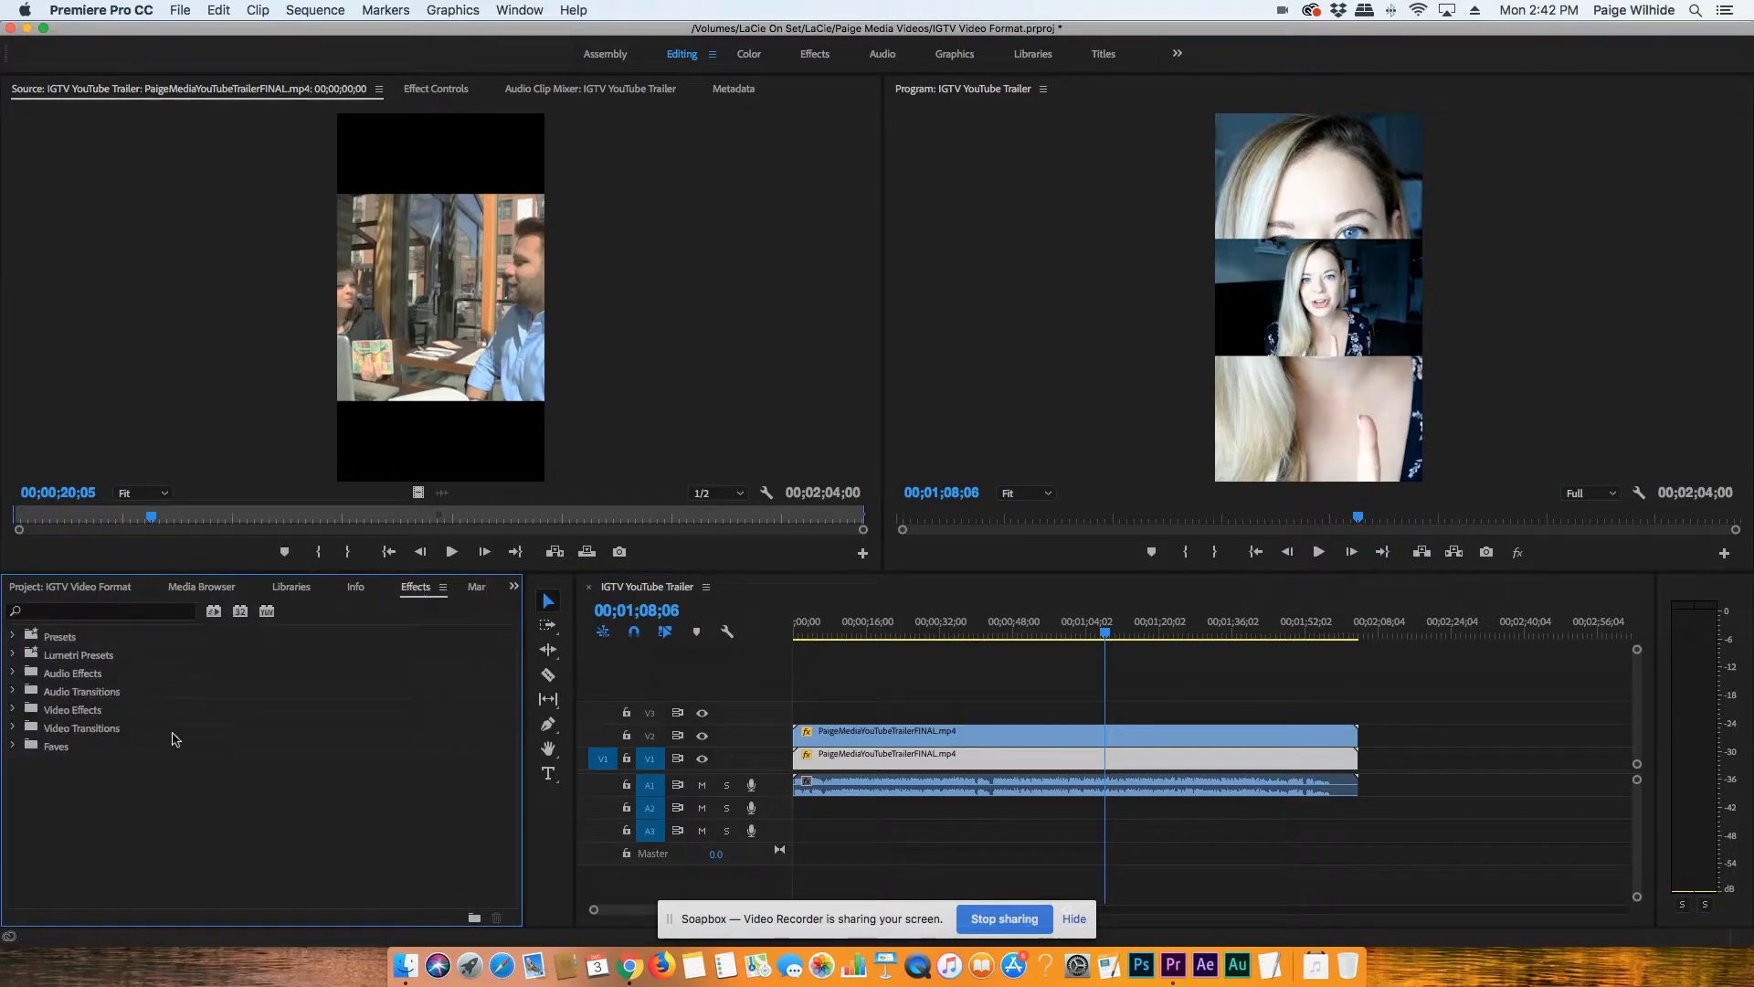
left_click(12, 710)
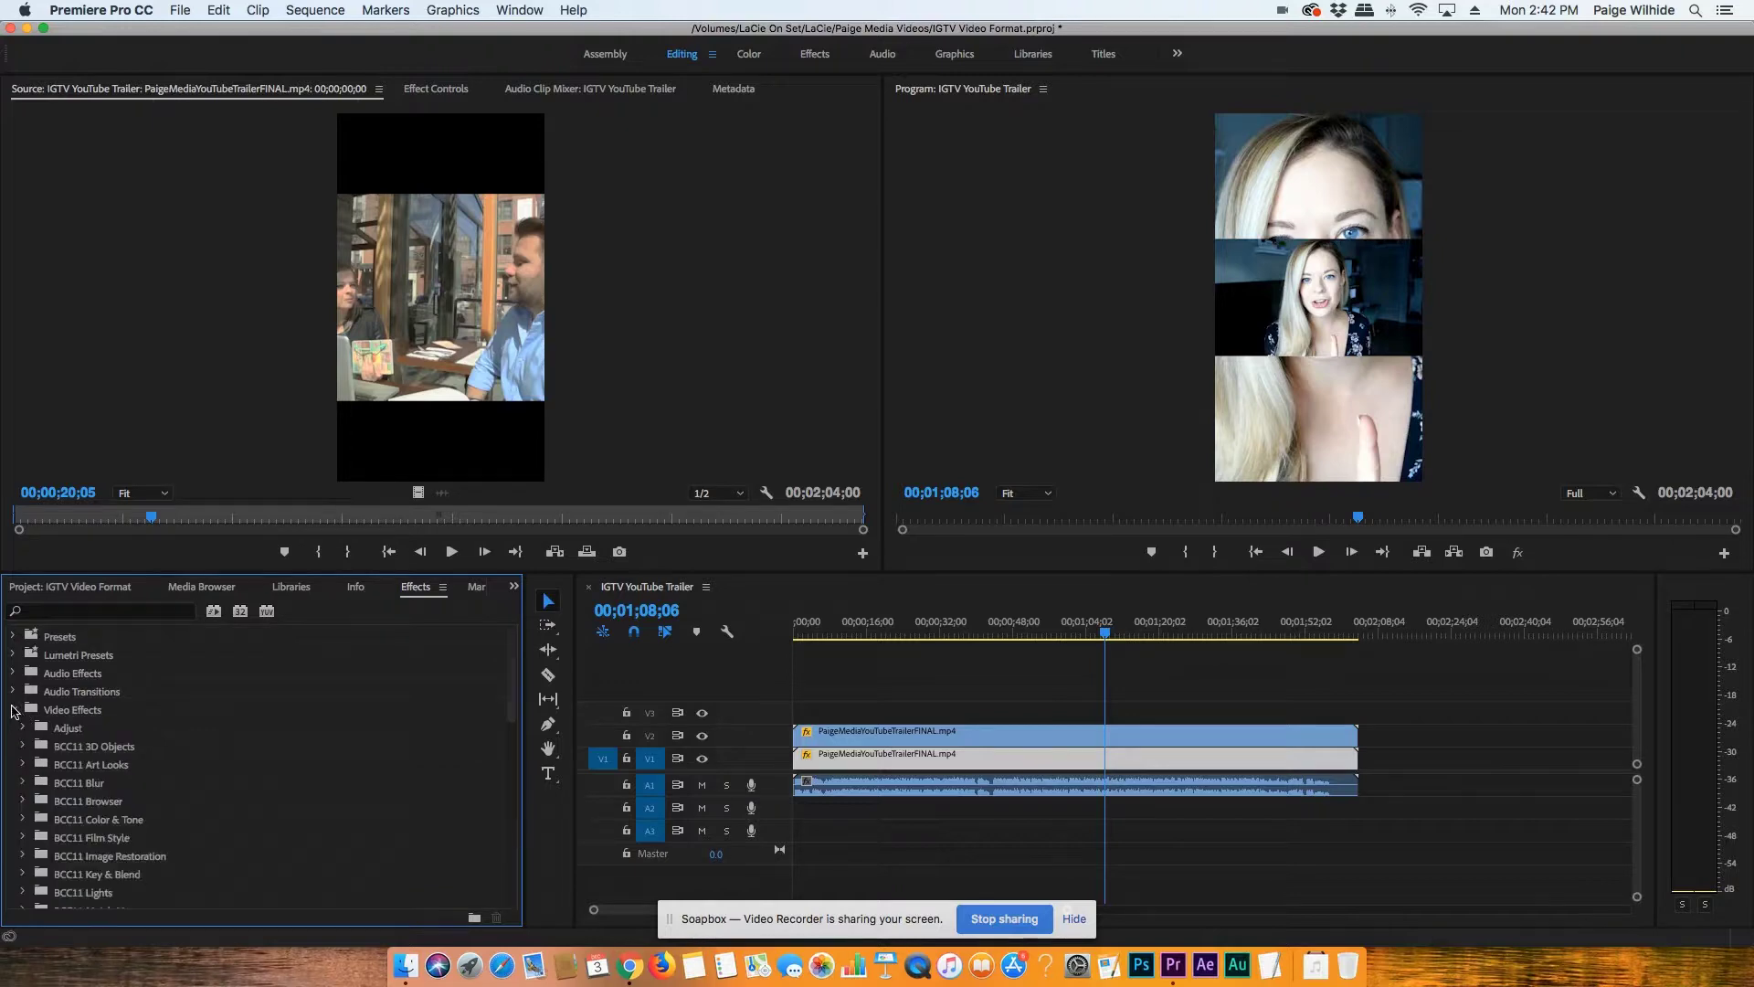
scroll(91, 786, "down", 5)
scroll(90, 788, "down", 3)
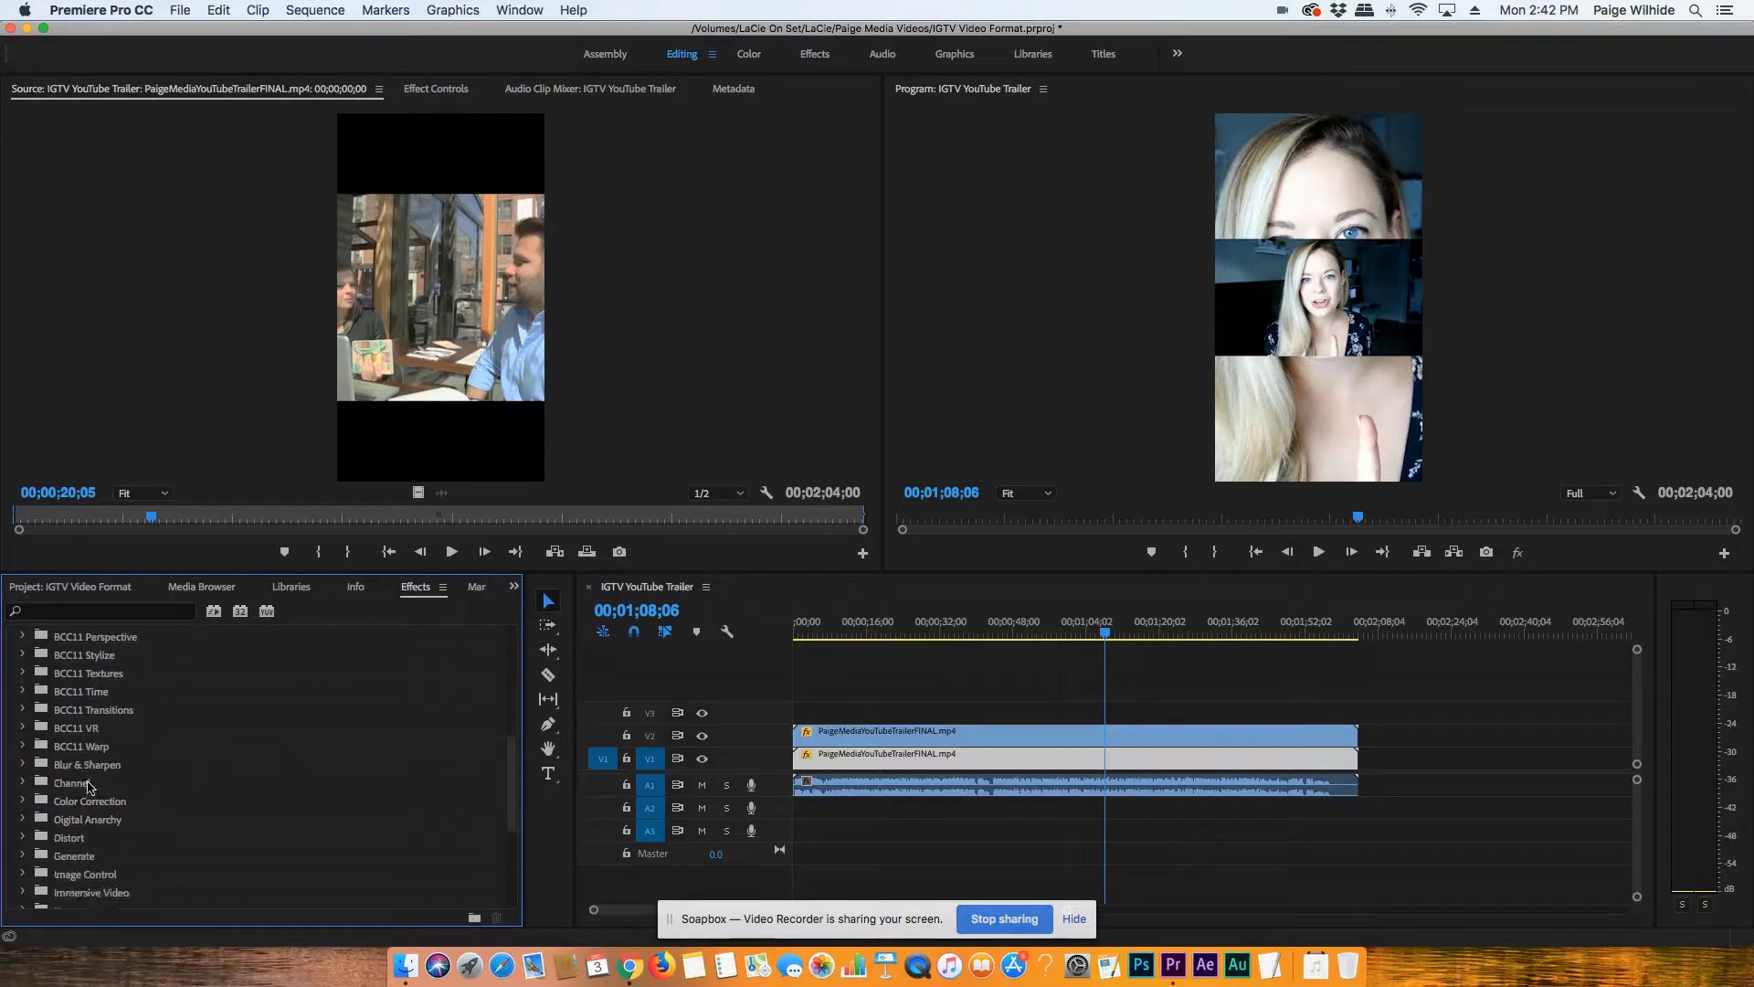
scroll(88, 787, "down", 1)
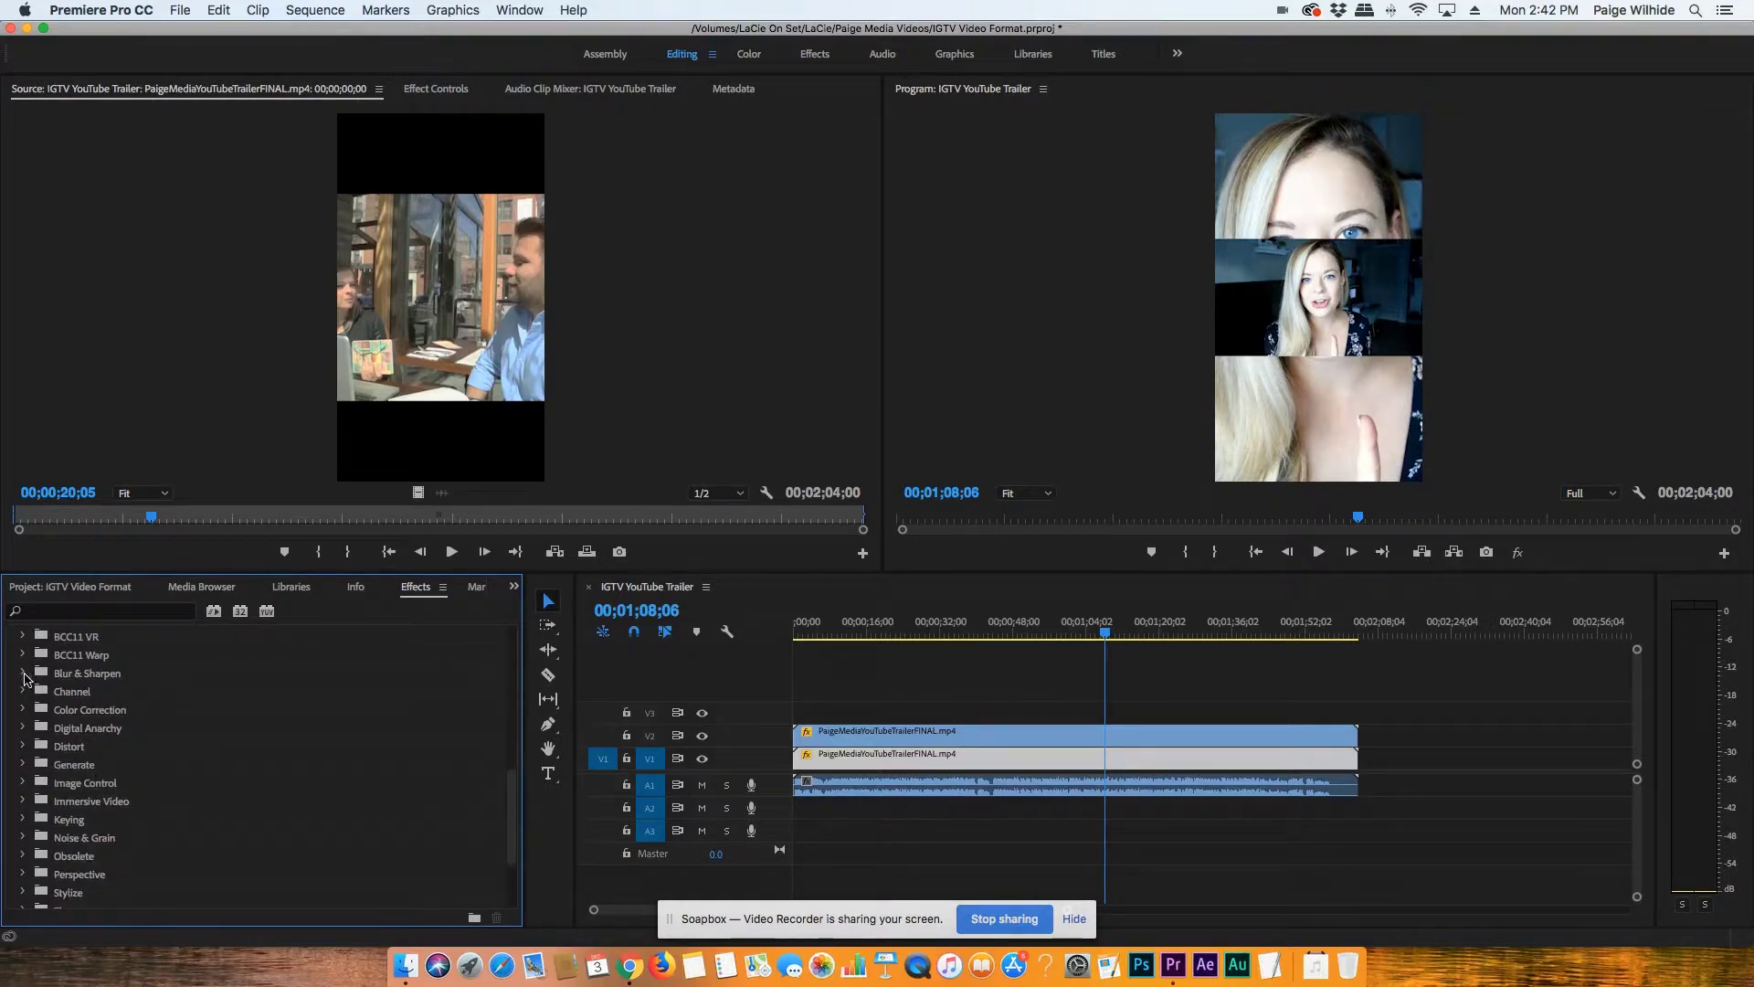
left_click(23, 675)
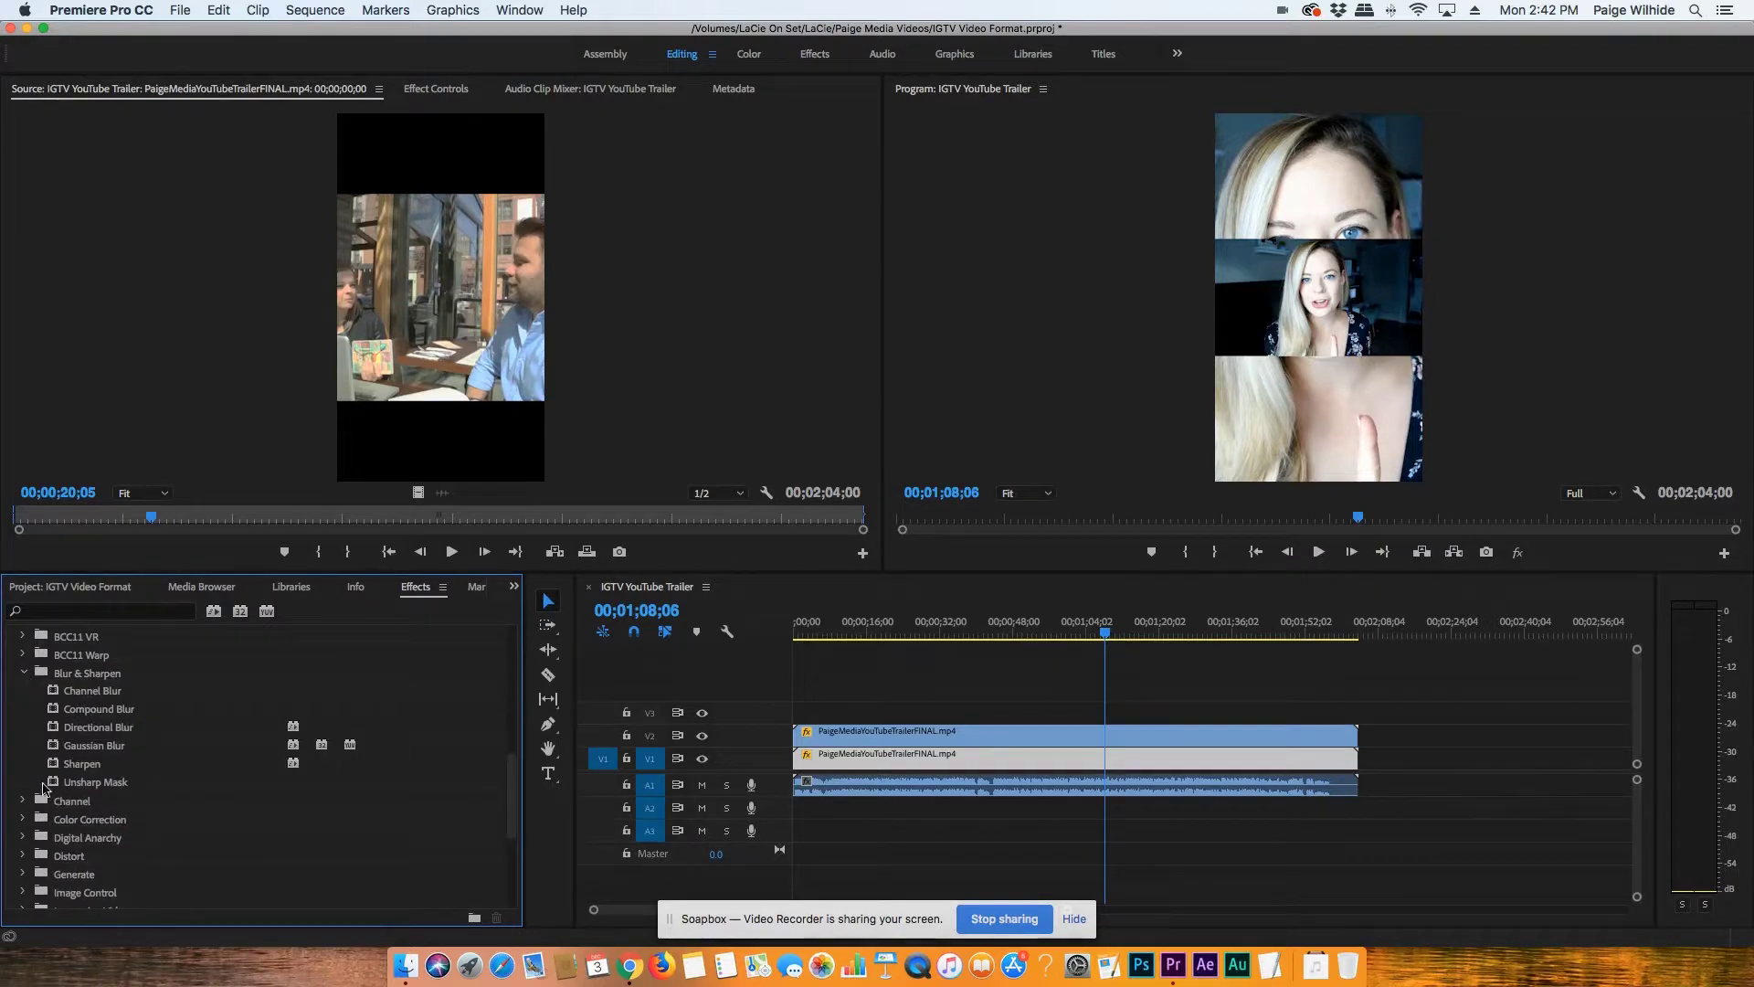
left_click_drag(53, 747, 834, 764)
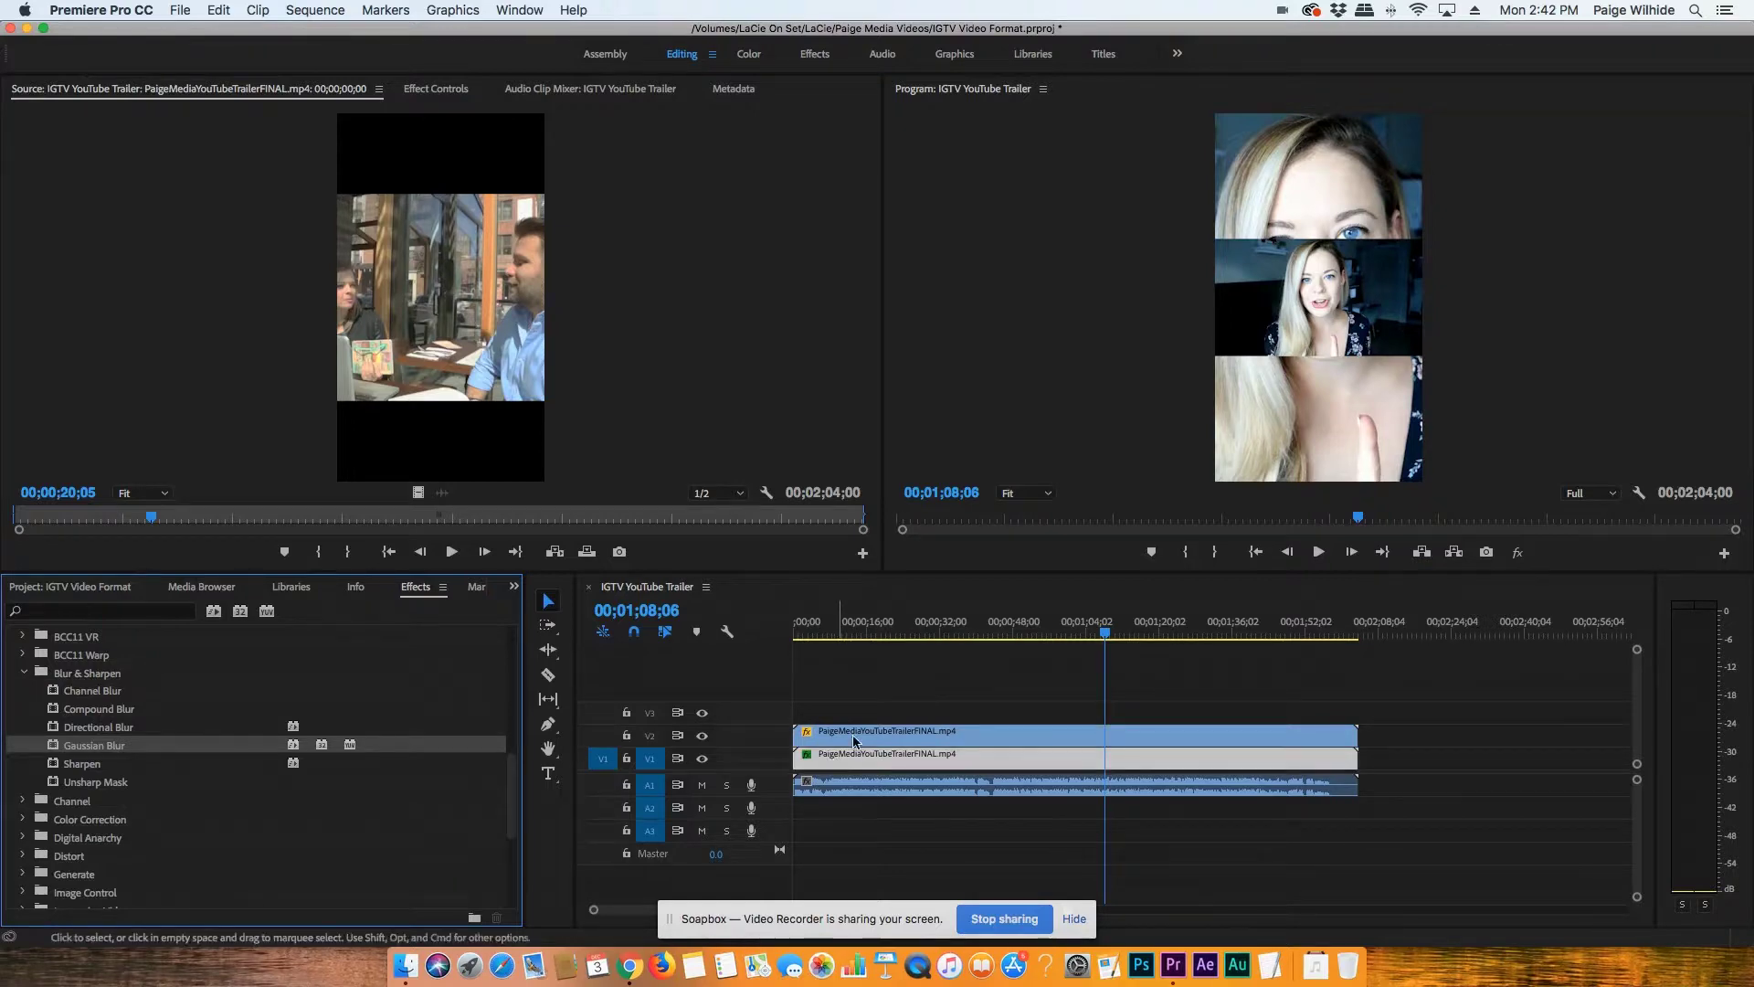
double_click(859, 761)
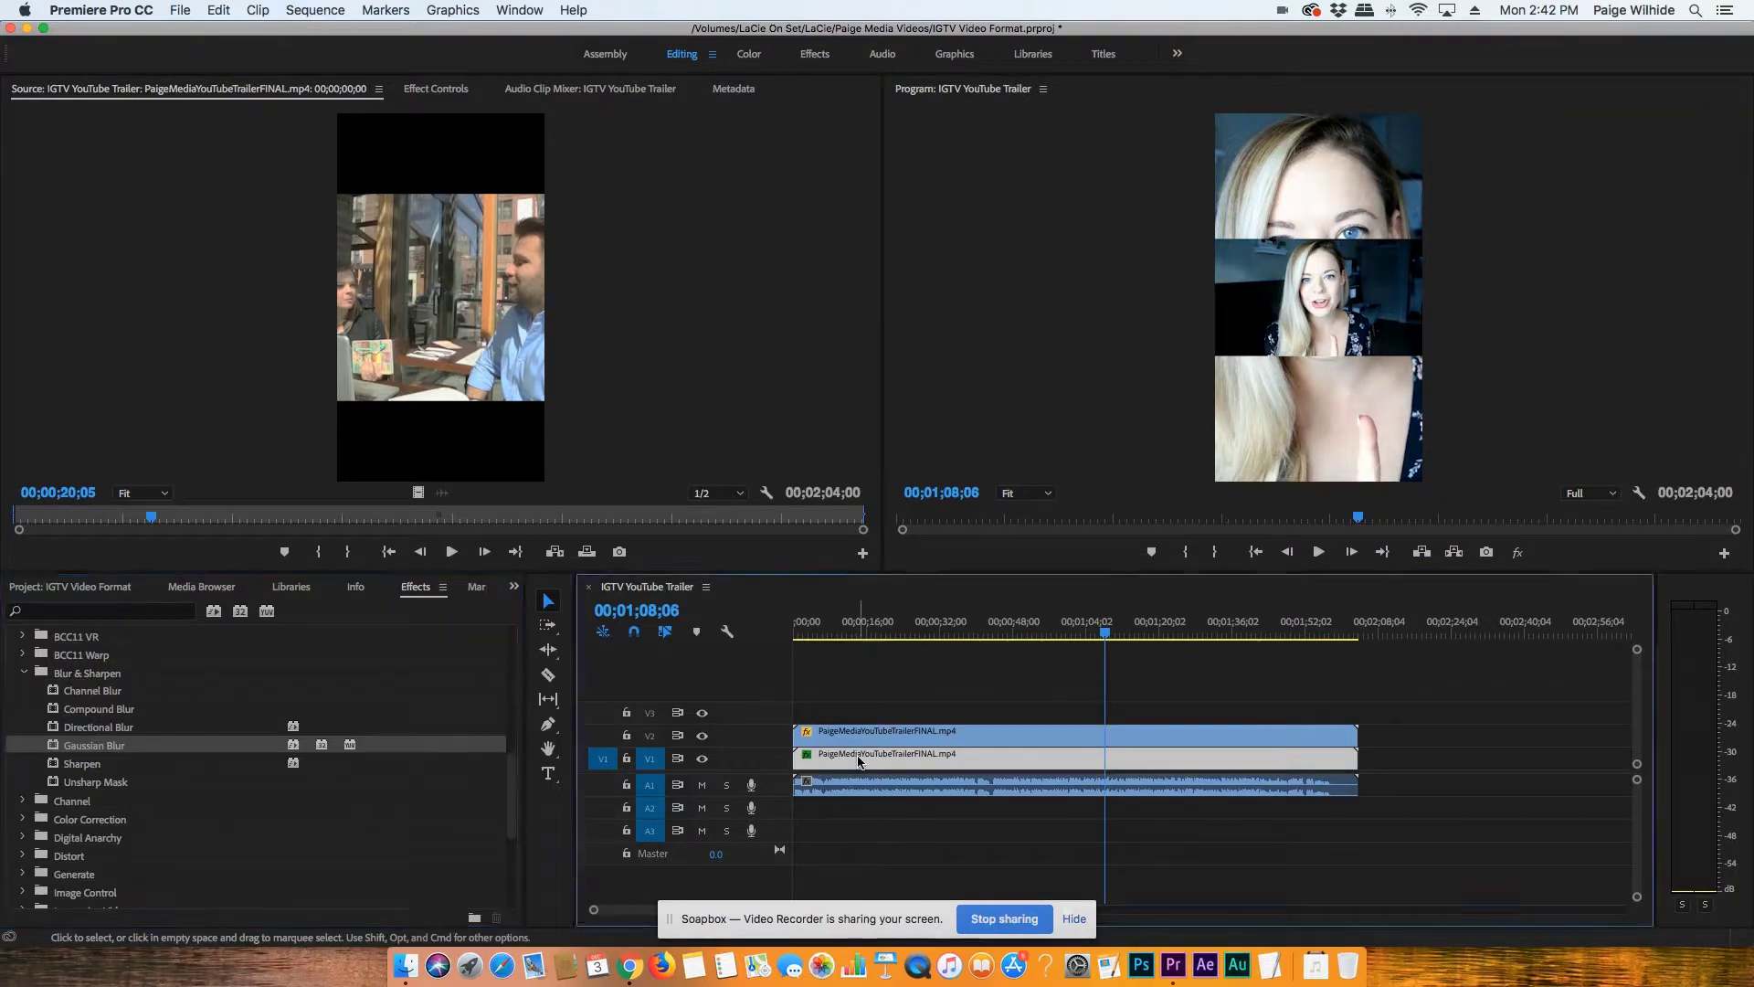
left_click(431, 92)
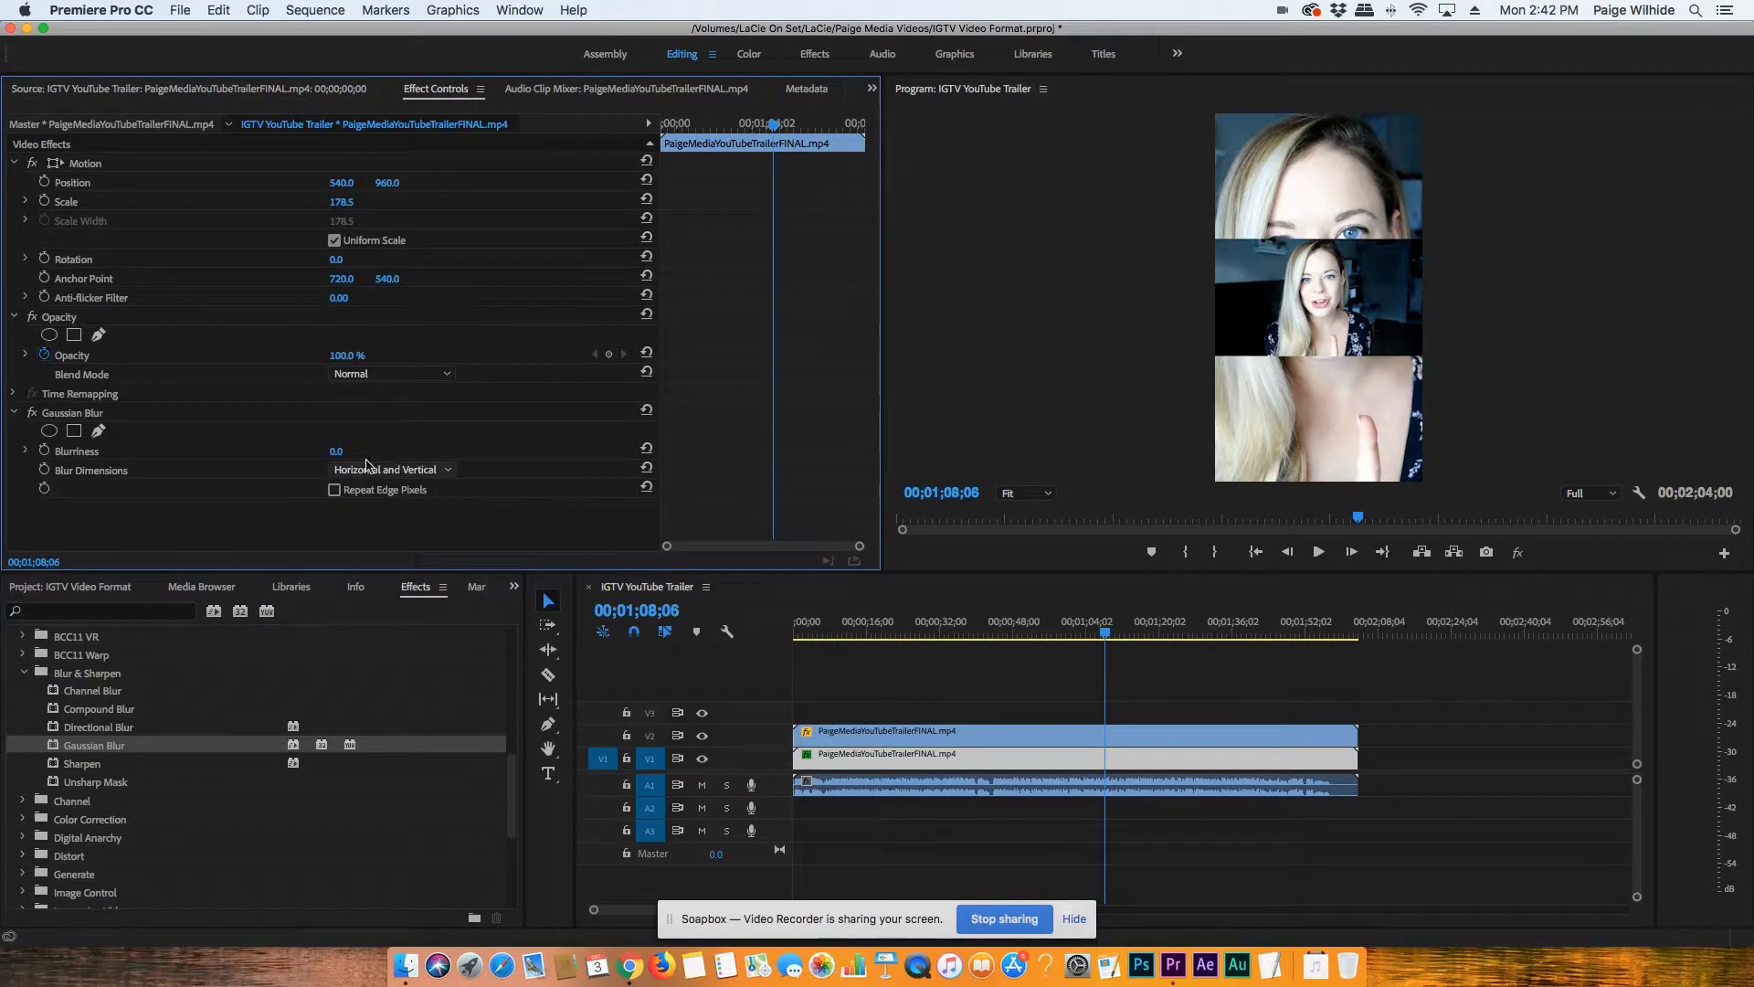
- Raise Gaussian Blur Blurriness to 193 and preview the backdrop from about 40 seconds
left_click_drag(332, 457, 429, 457)
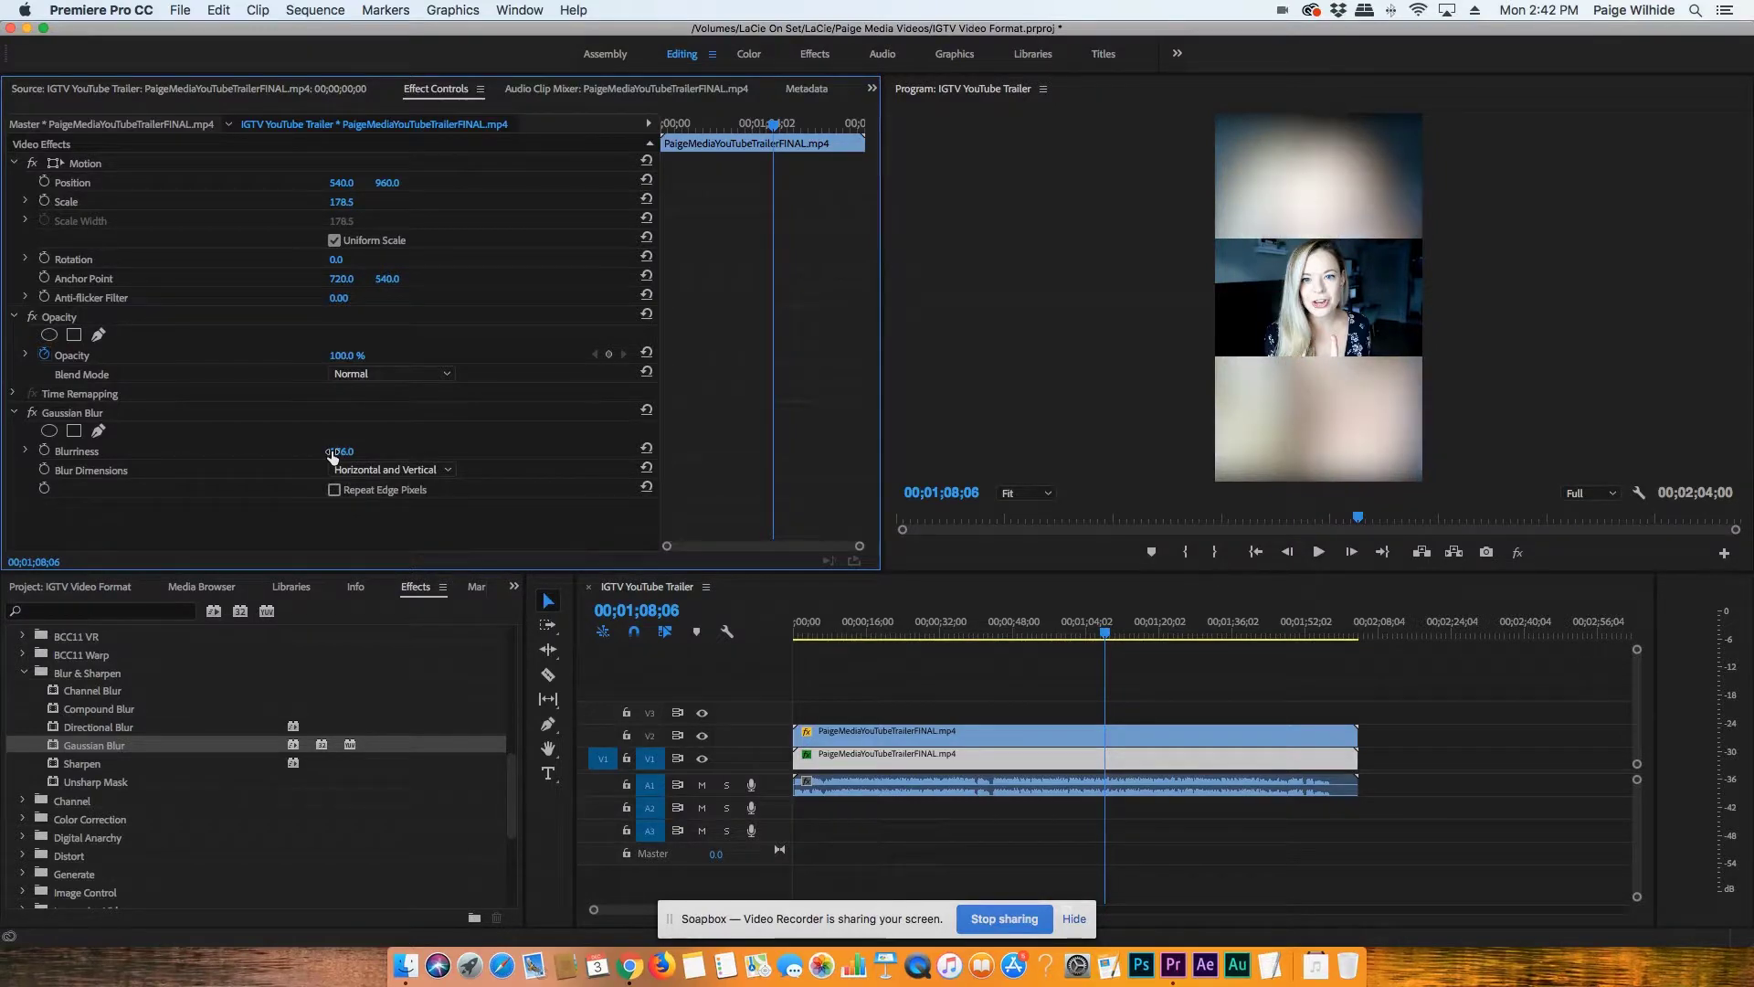
left_click_drag(333, 456, 348, 457)
left_click(976, 629)
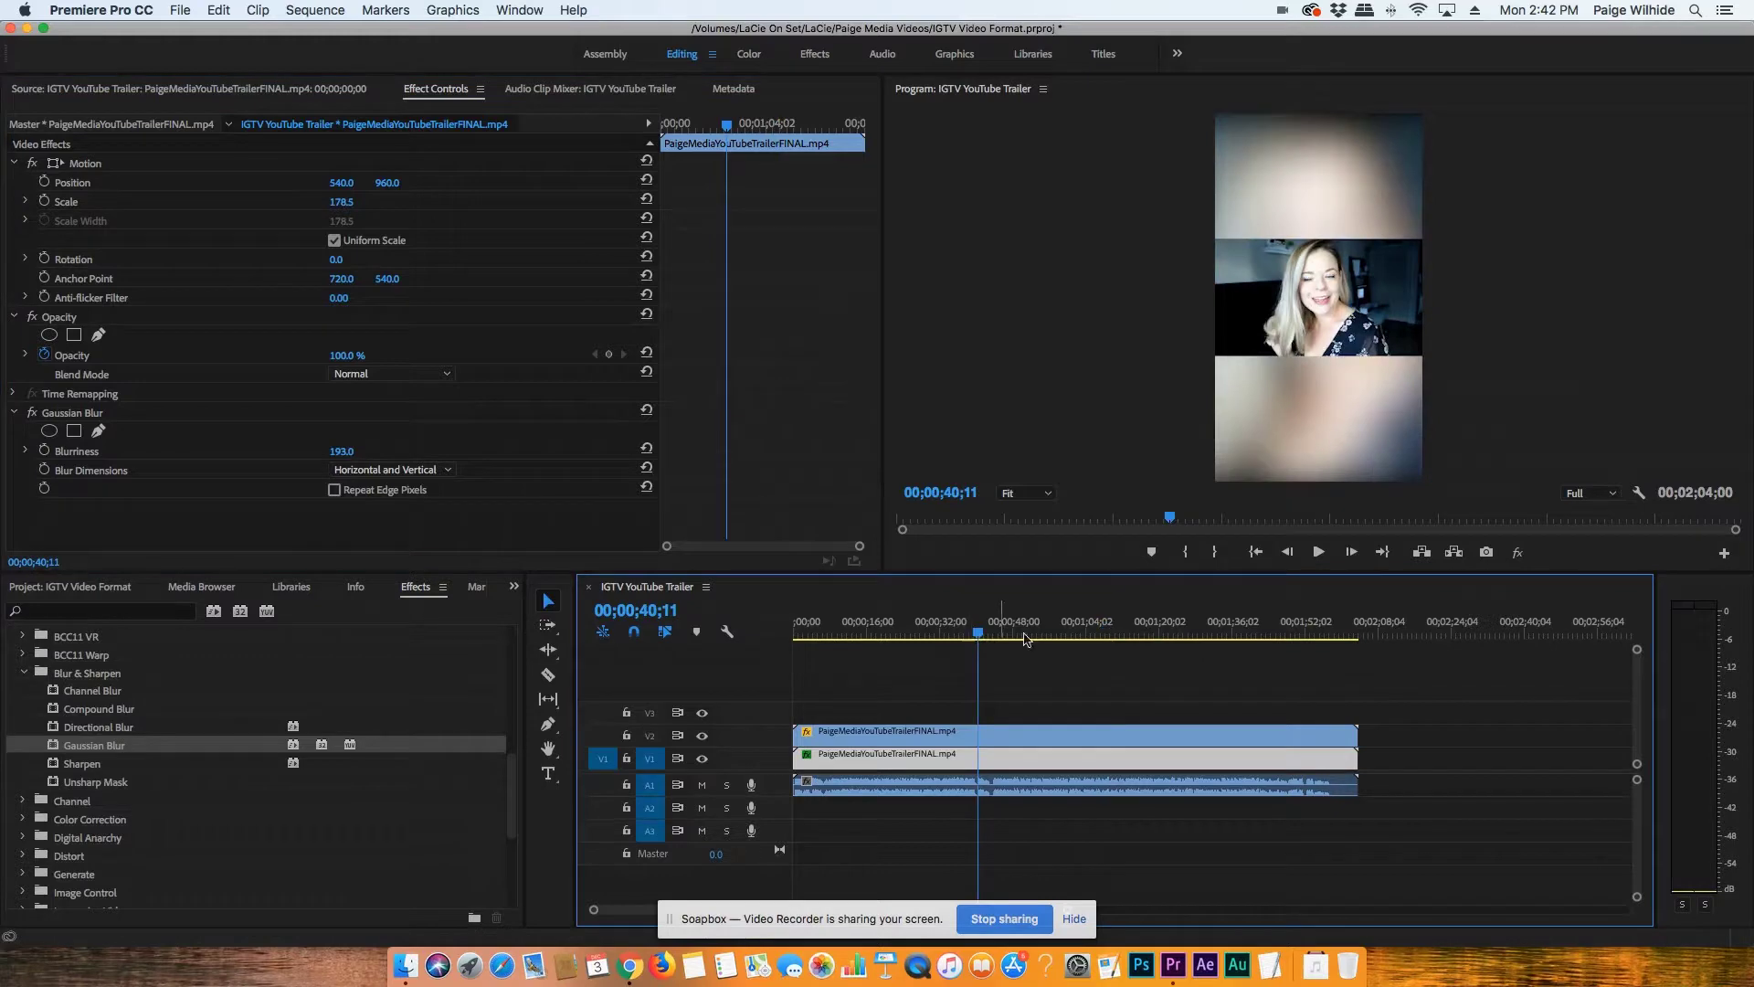
key("space")
key("space")
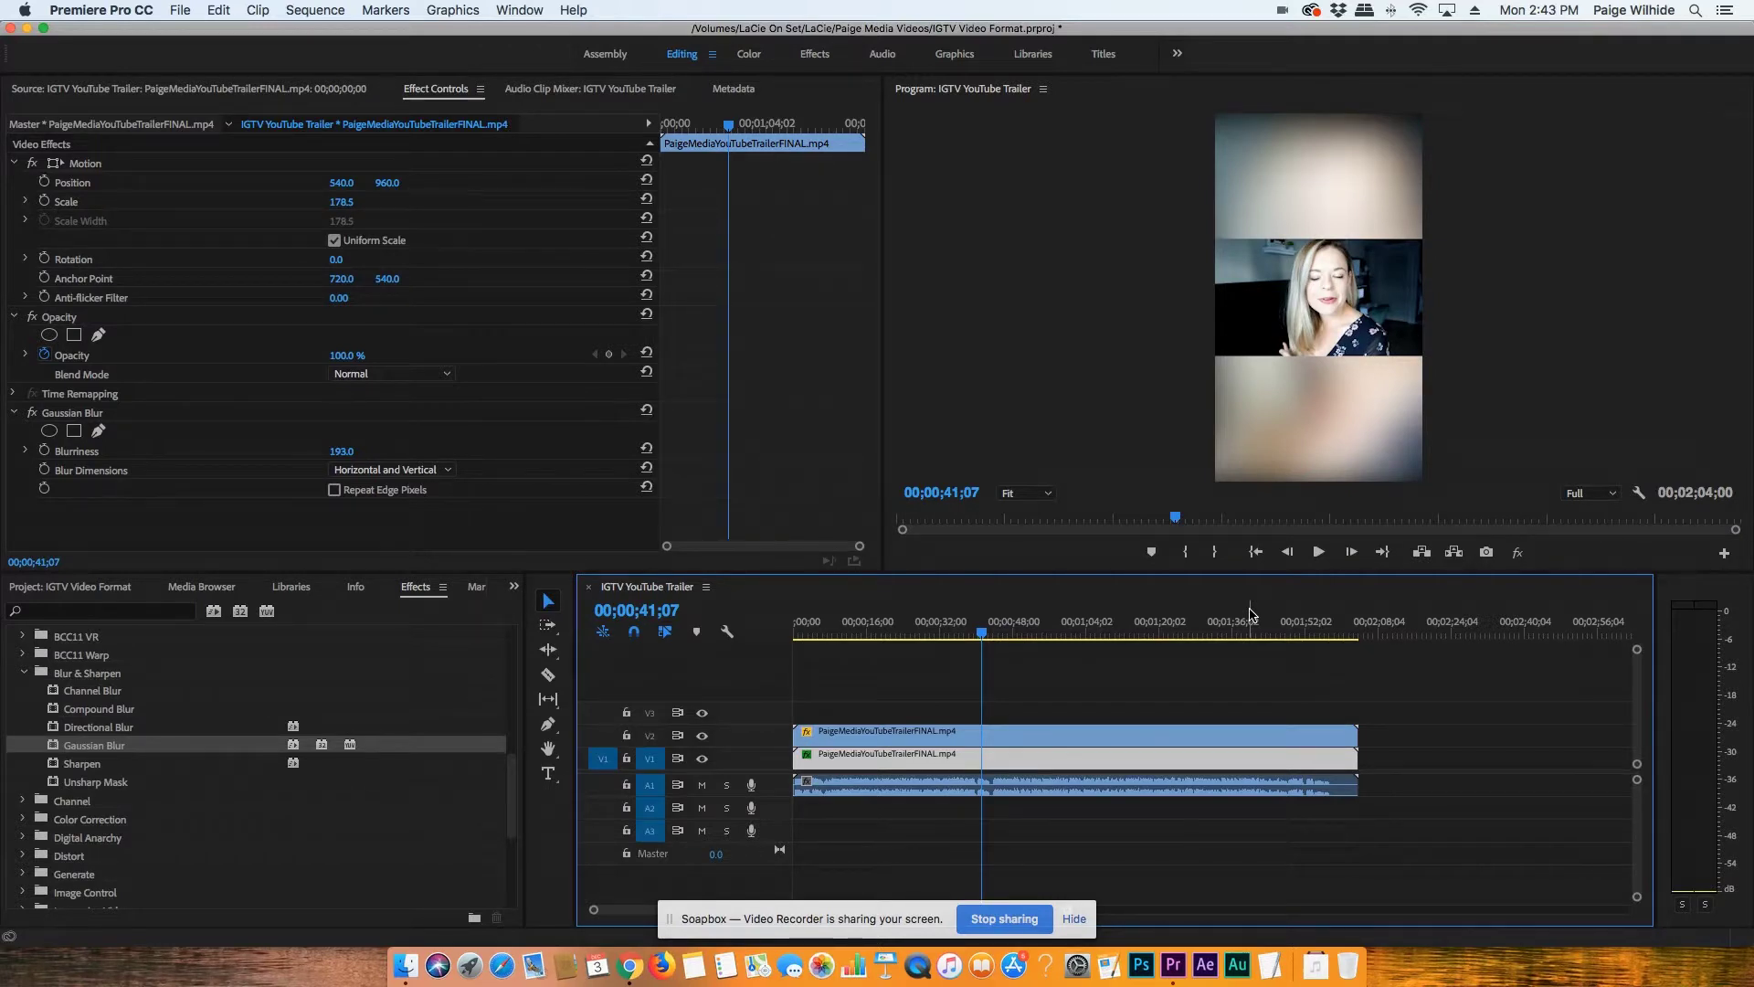
key("space")
key("space")
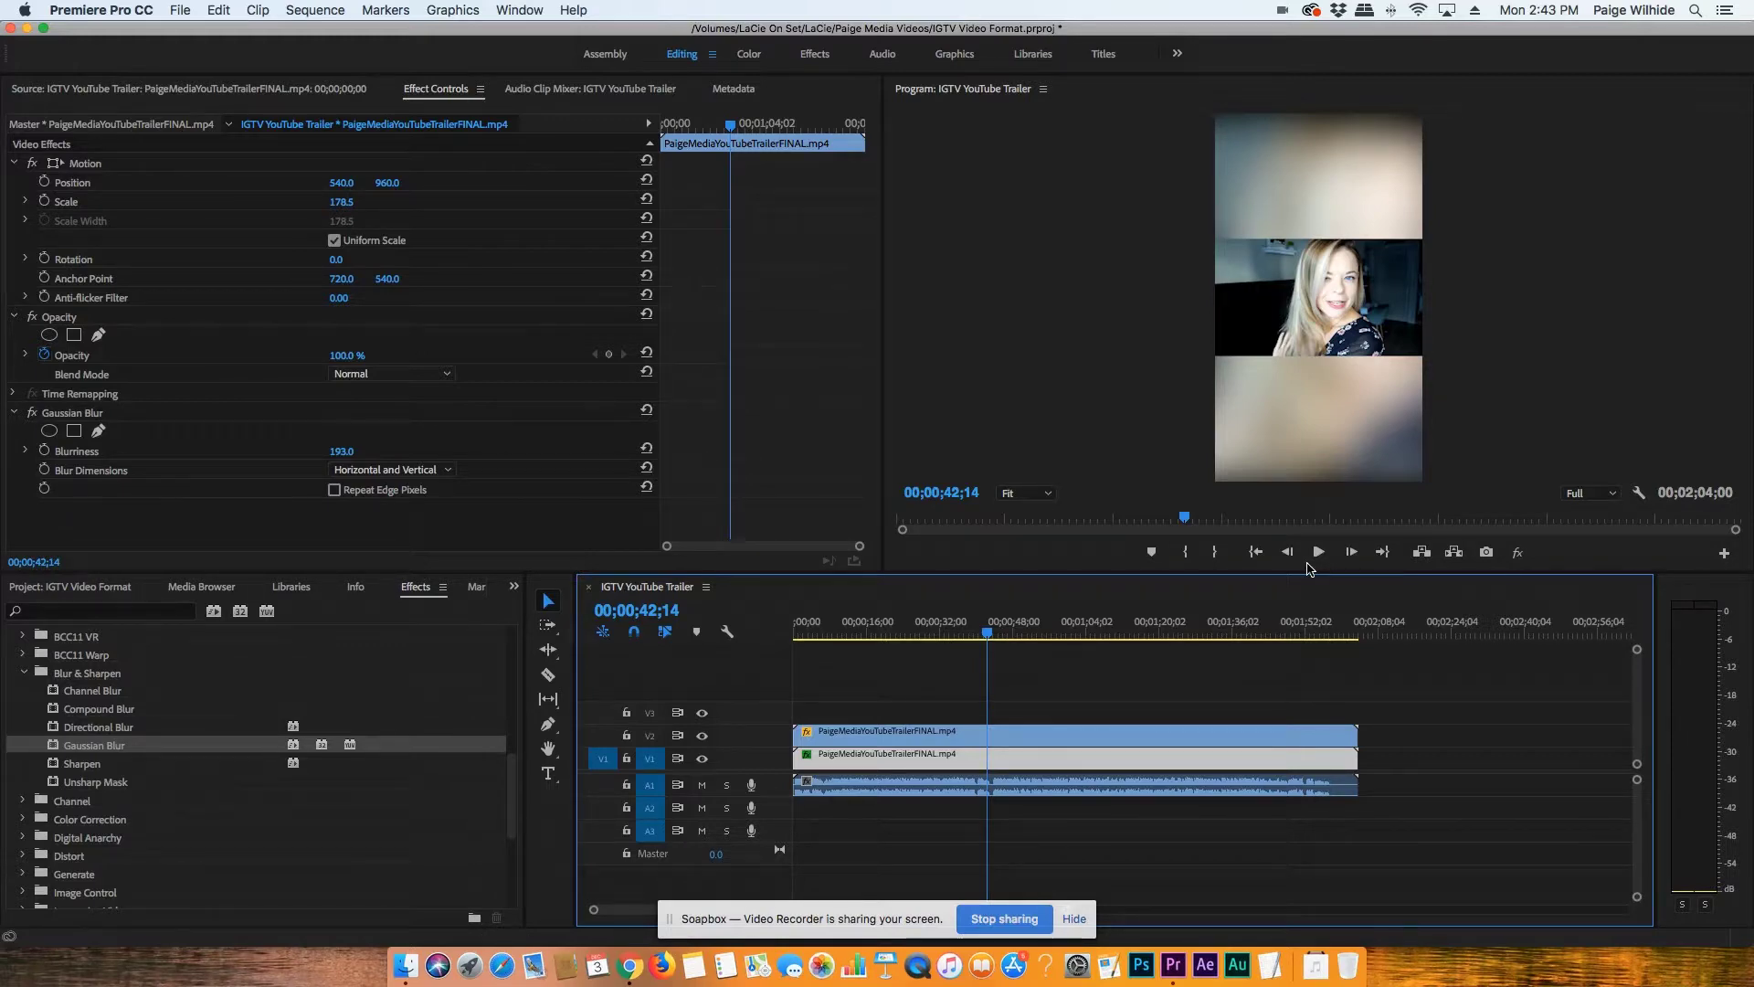
- Play the sequence again from about 1:09 to check the blurred backdrop
left_click(1113, 637)
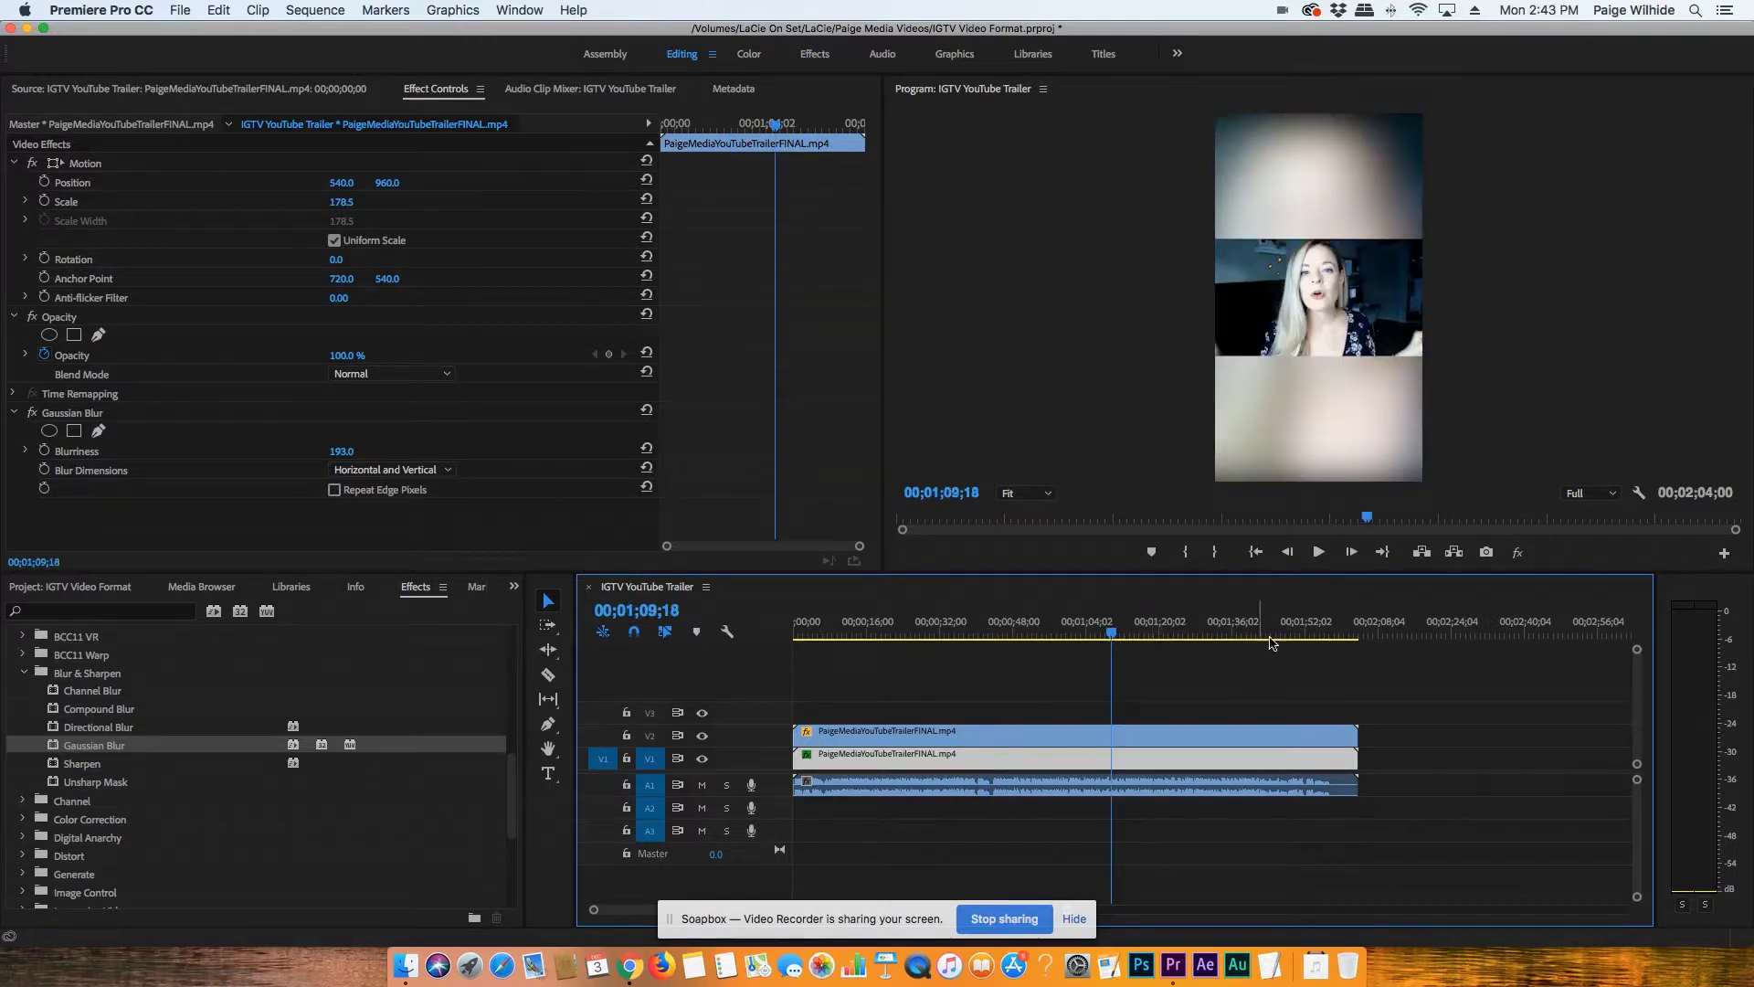
key("space")
key("space")
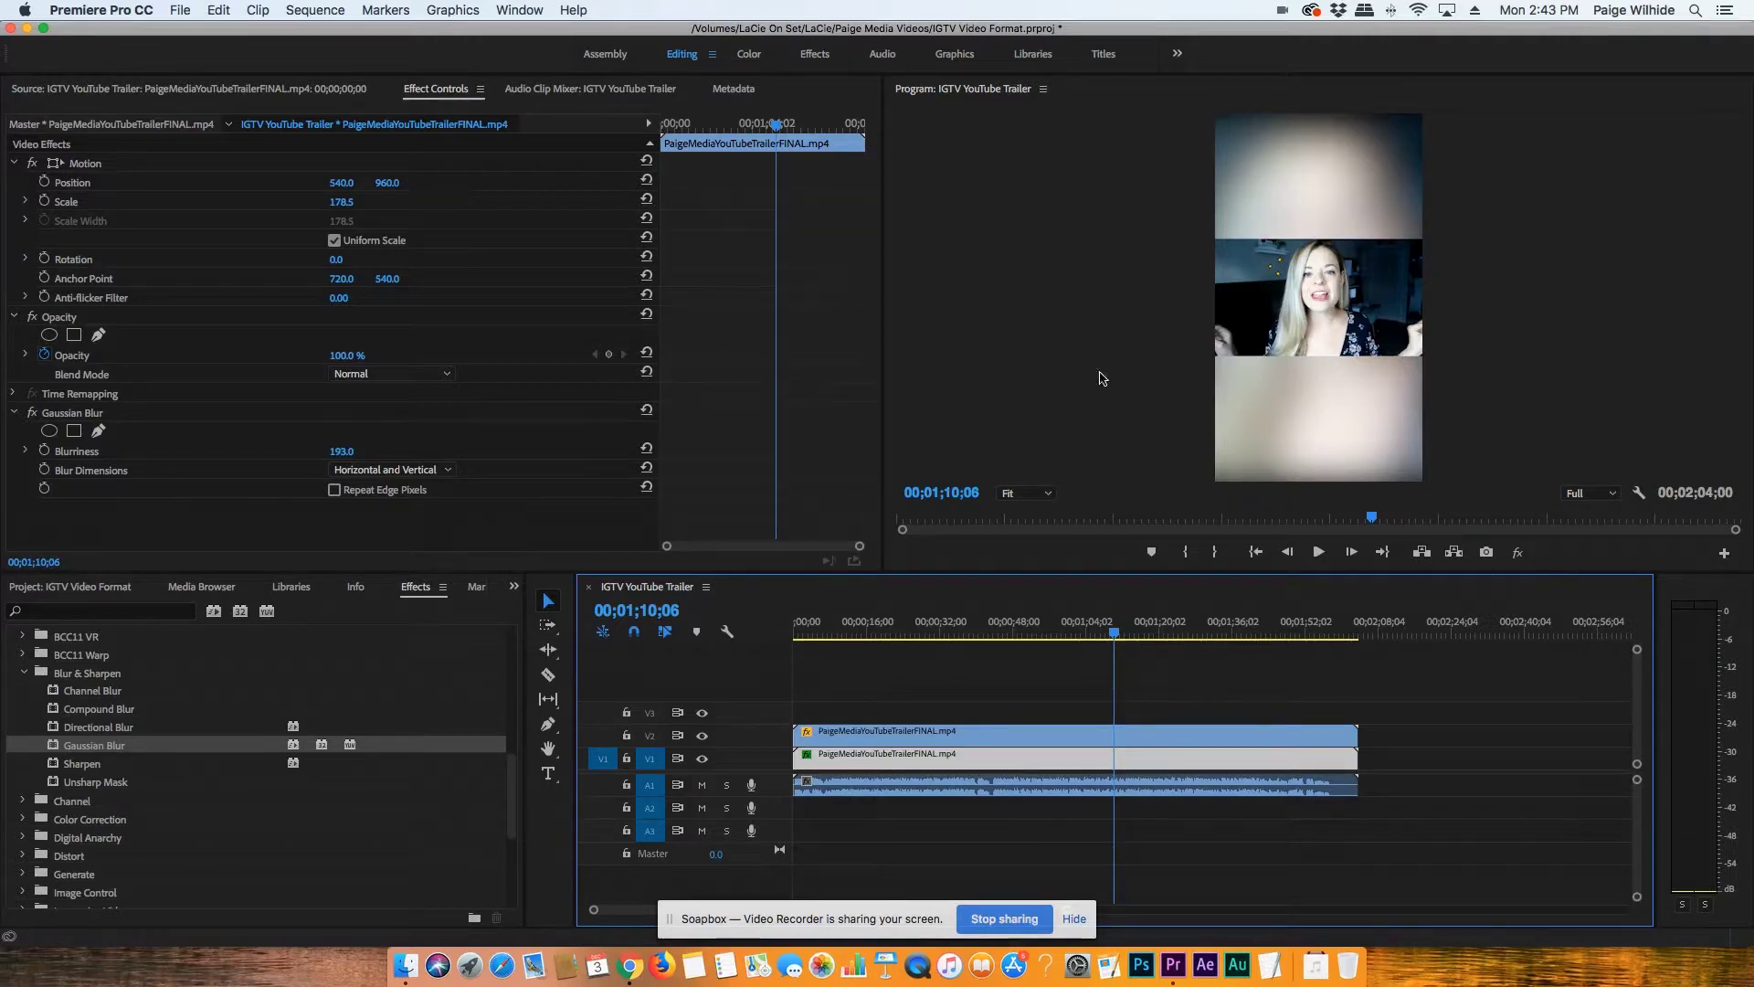
left_click(218, 10)
- Create a new legacy title named New YouTube Video
mouse_move(180, 10)
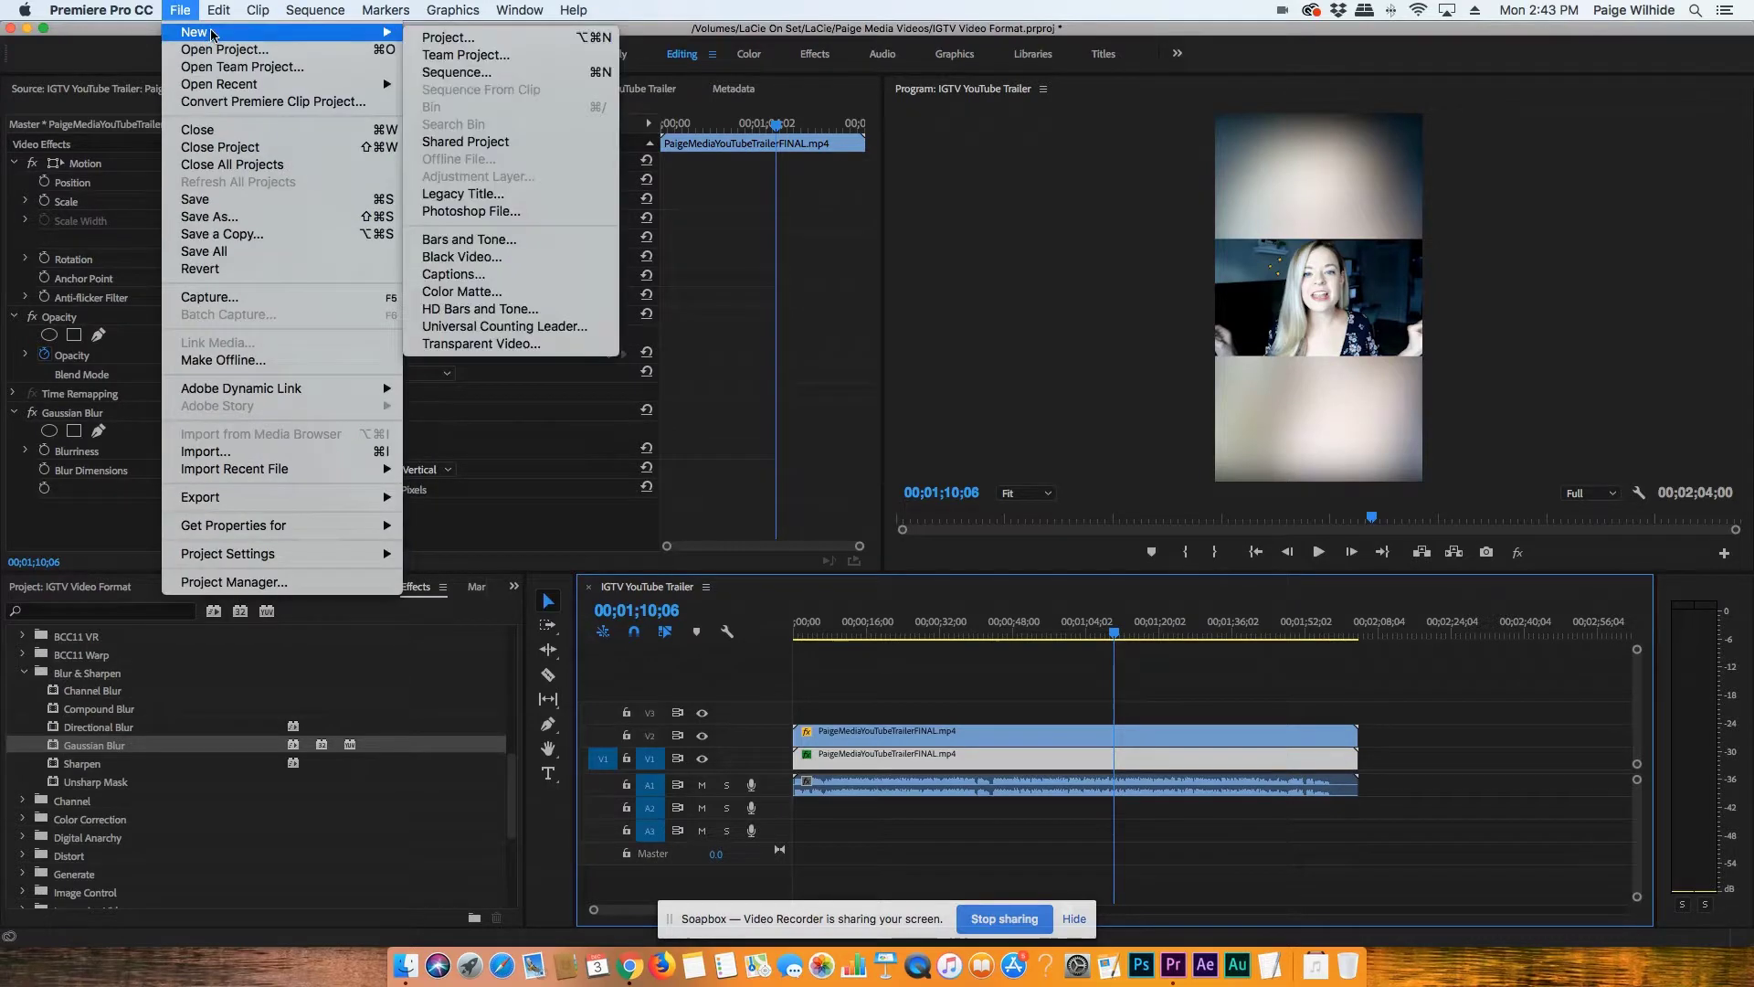
left_click(494, 194)
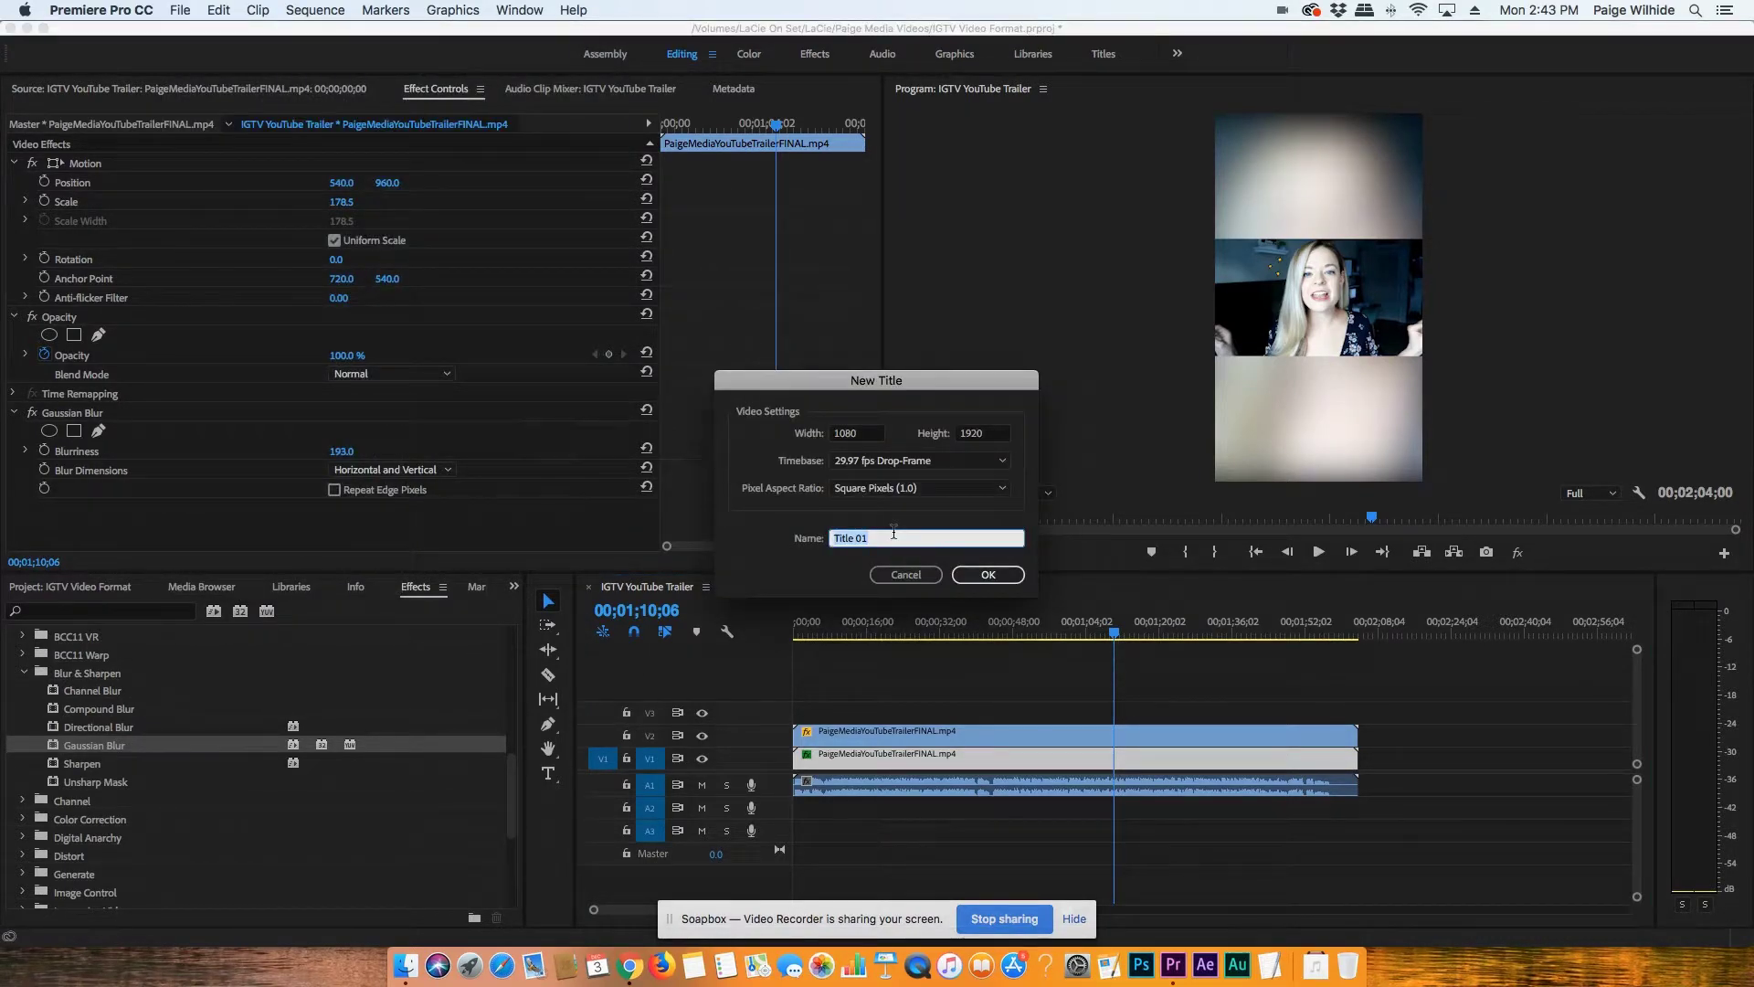
type("YouT")
type("New")
left_click(988, 575)
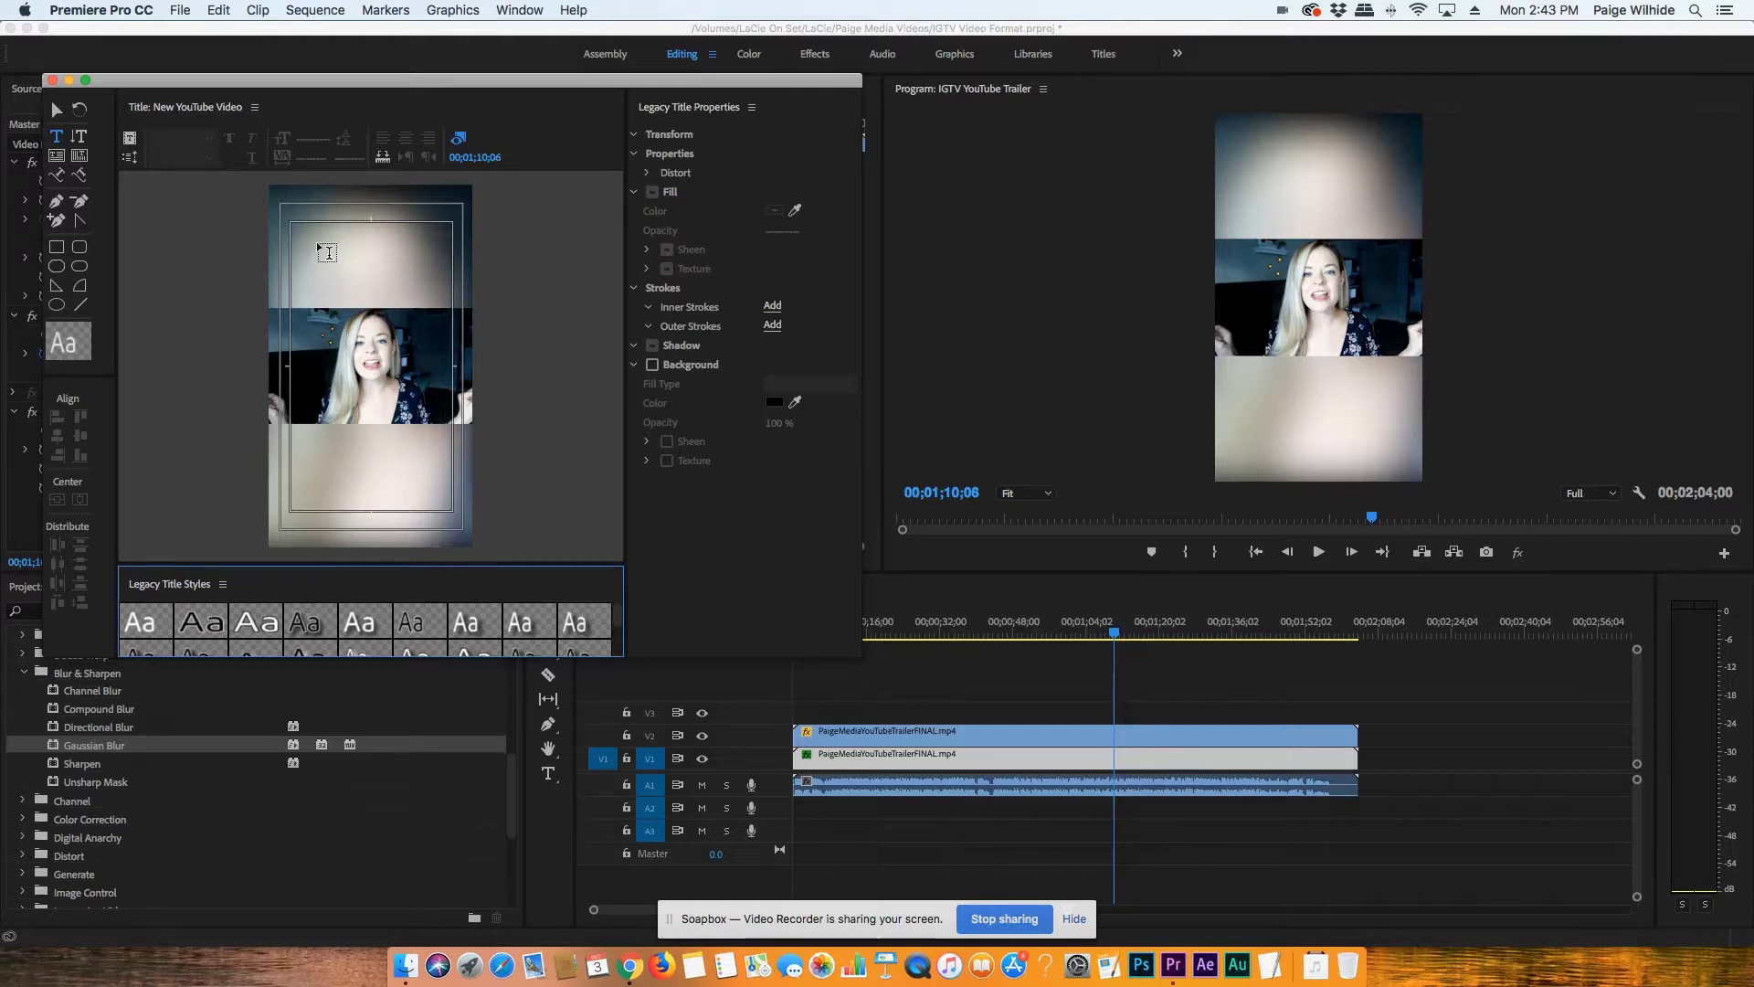
- Type 'New YouTube Video' near the top of the frame and set it in Futura Heavy
left_click(317, 241)
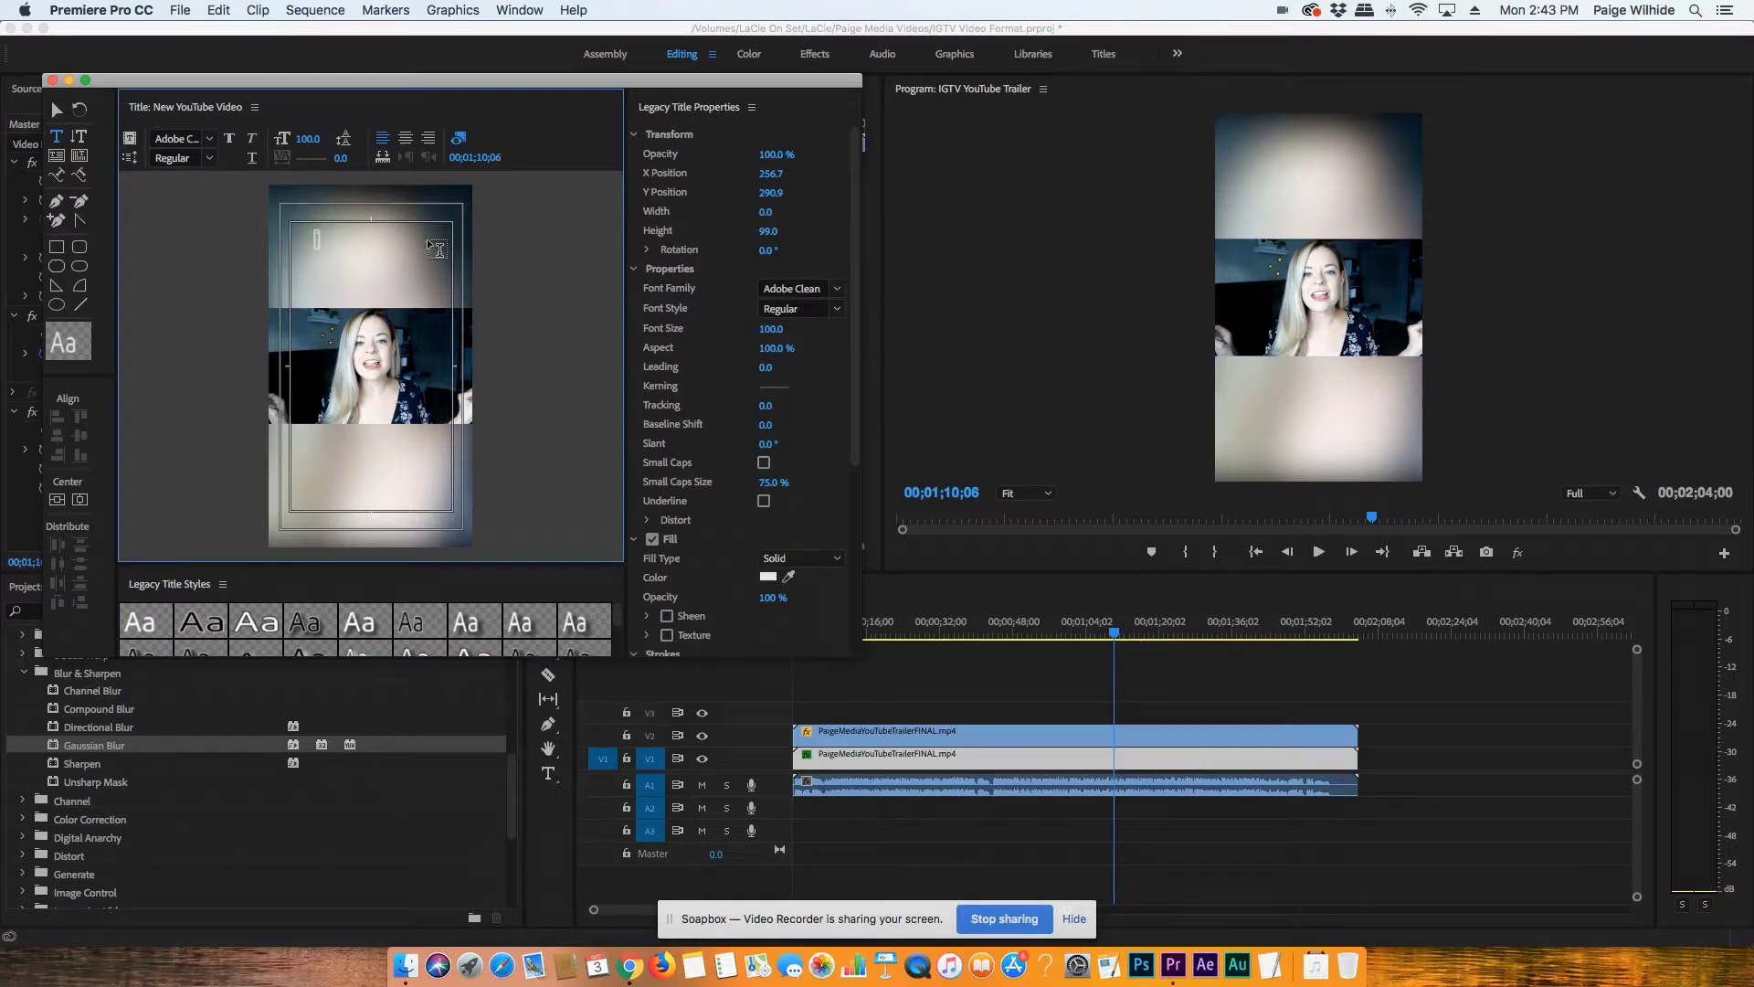
type("New You")
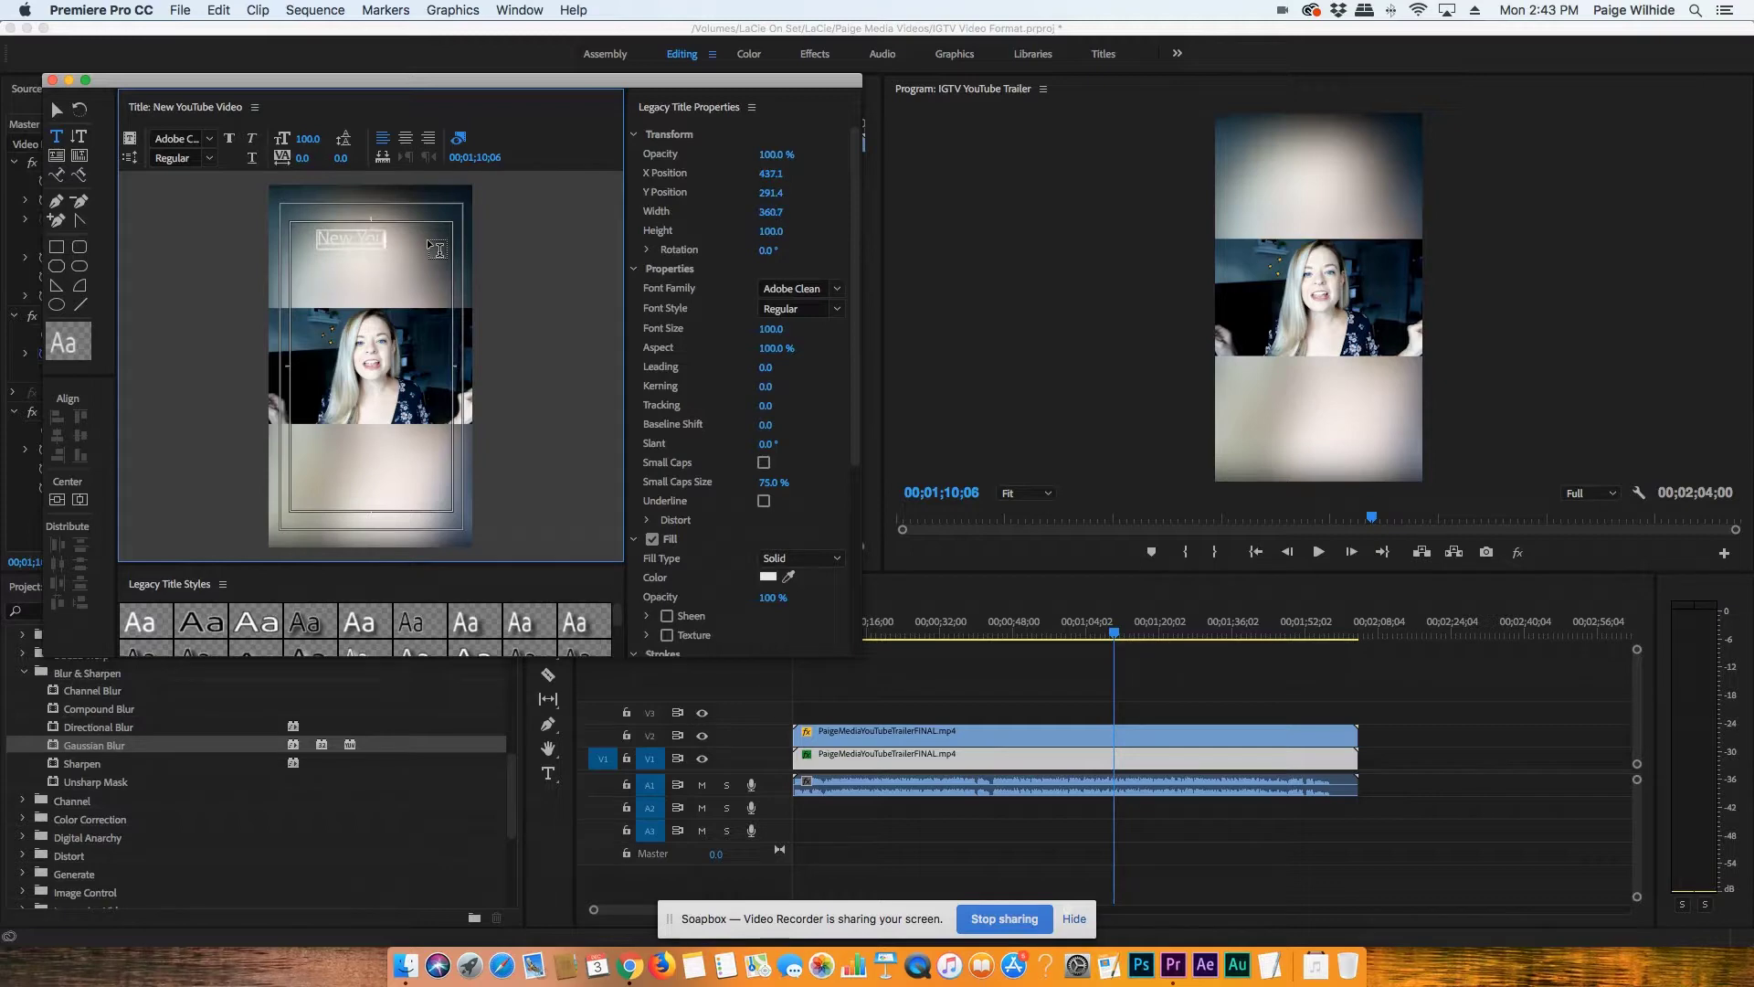
type("Tube Video")
left_click(166, 138)
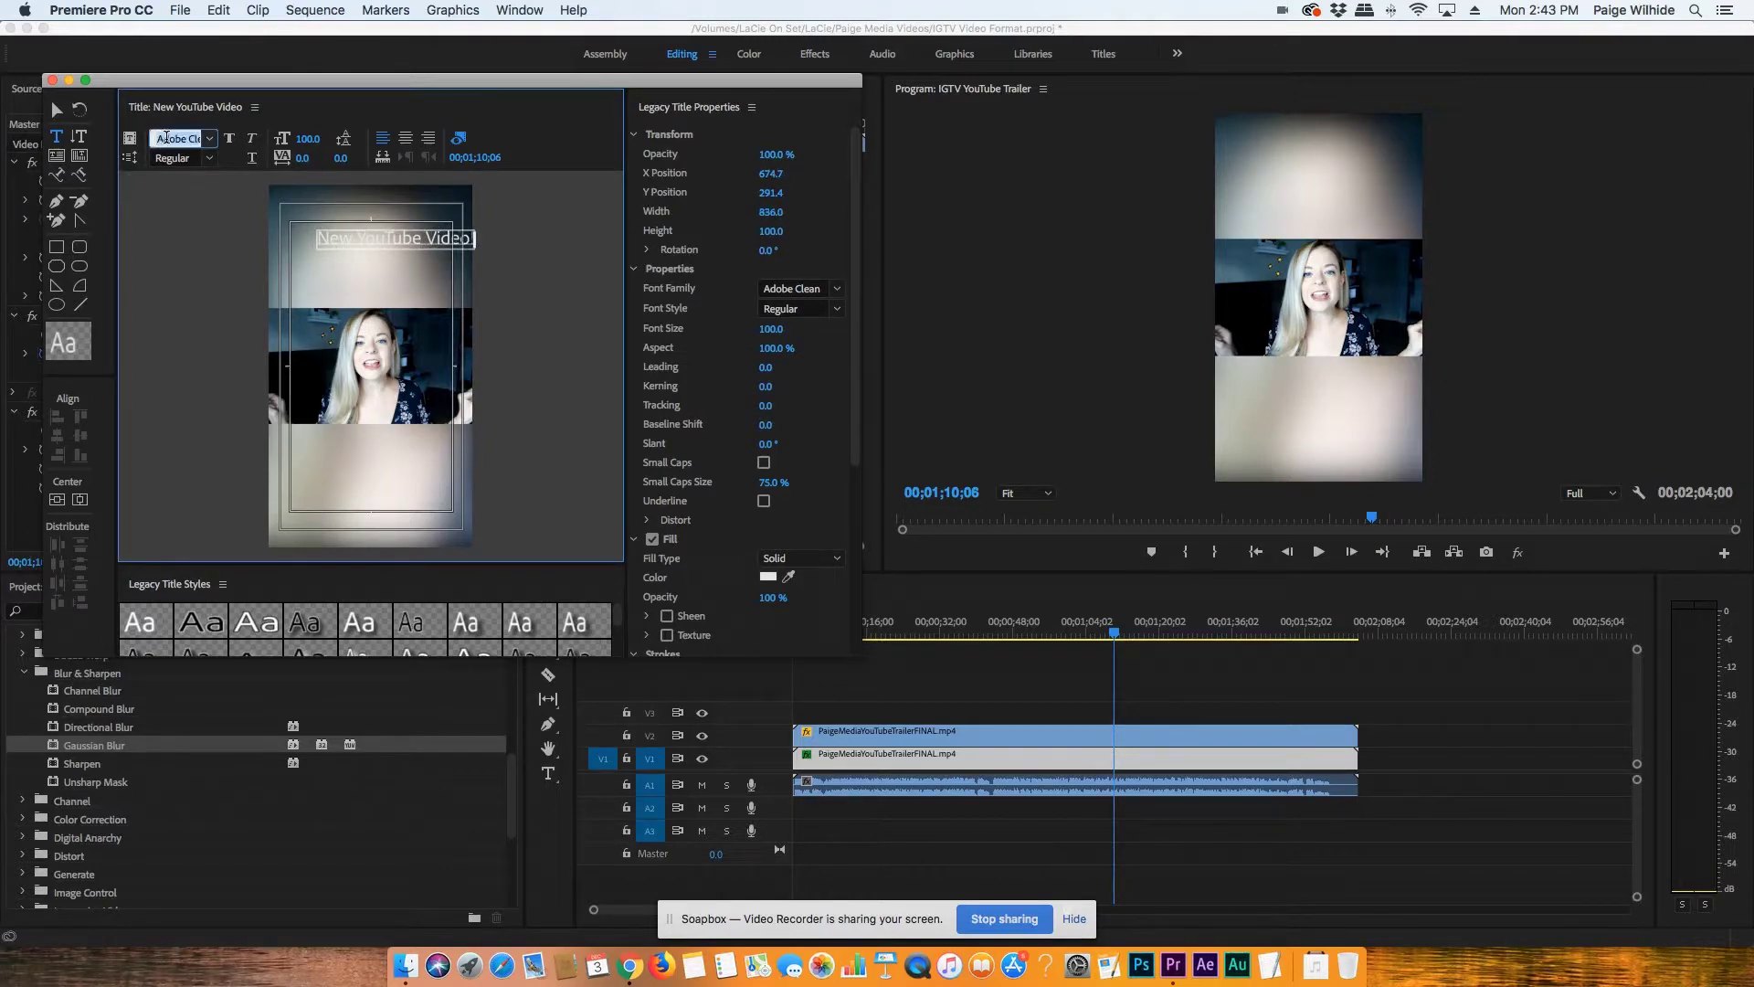
type("Futura")
key("Return")
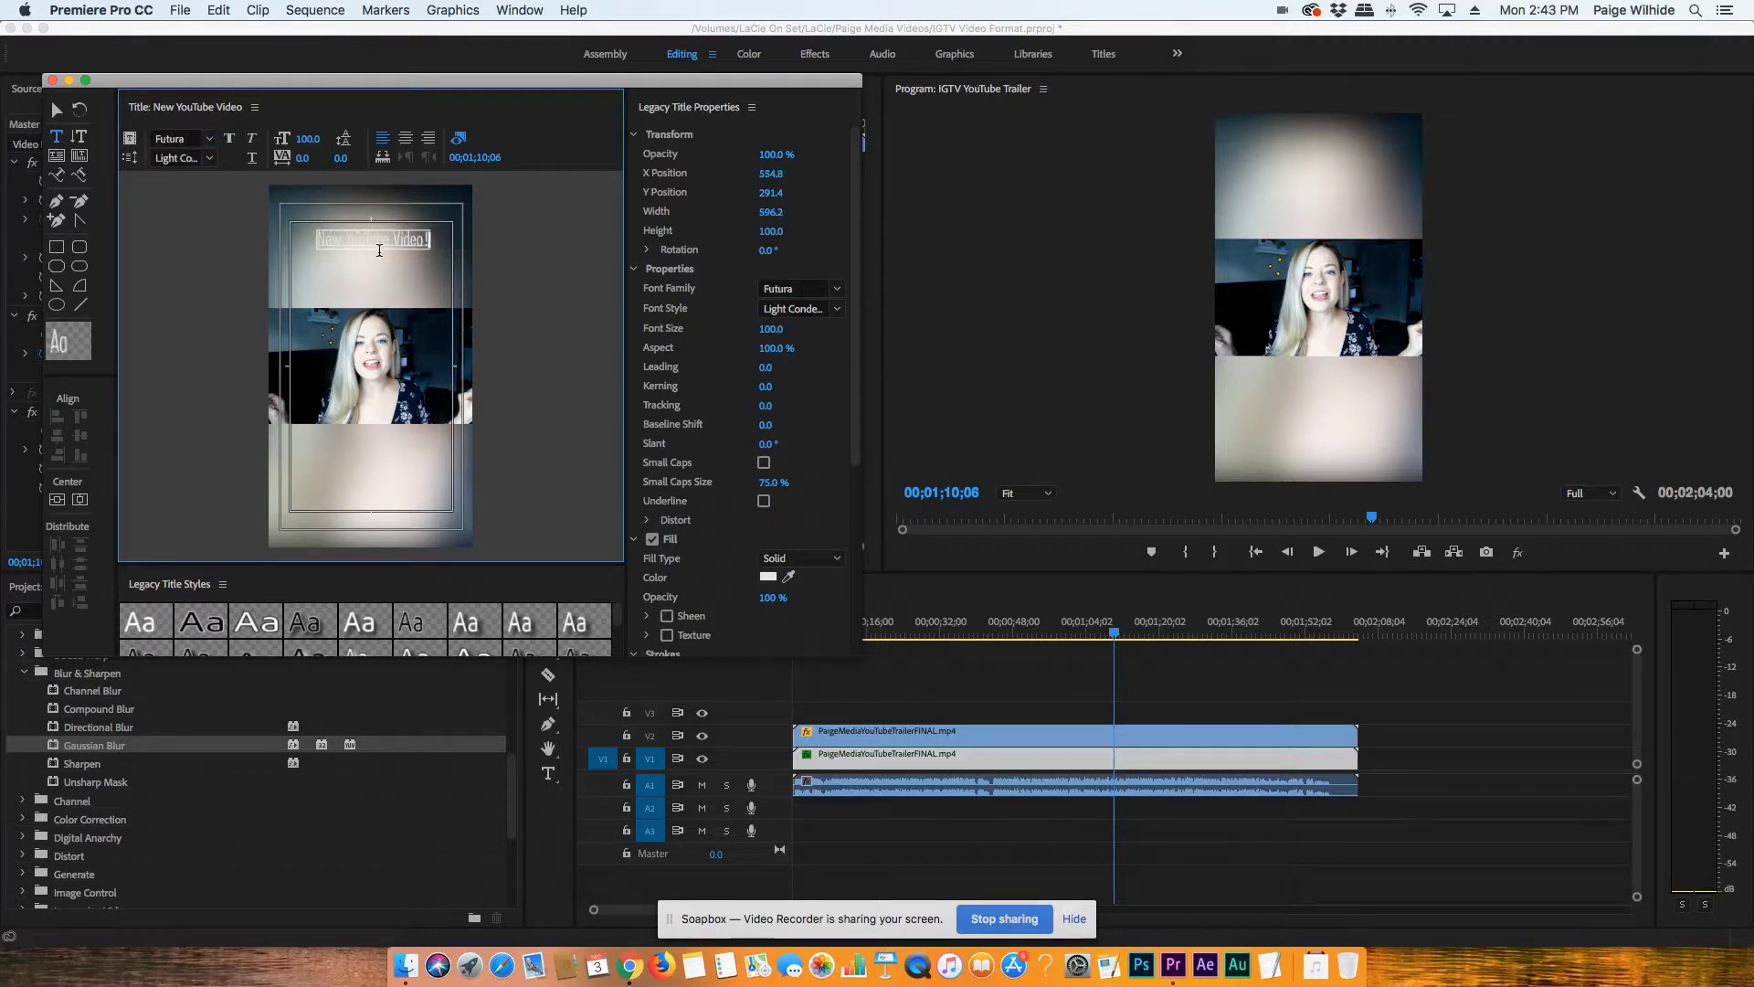
left_click(205, 158)
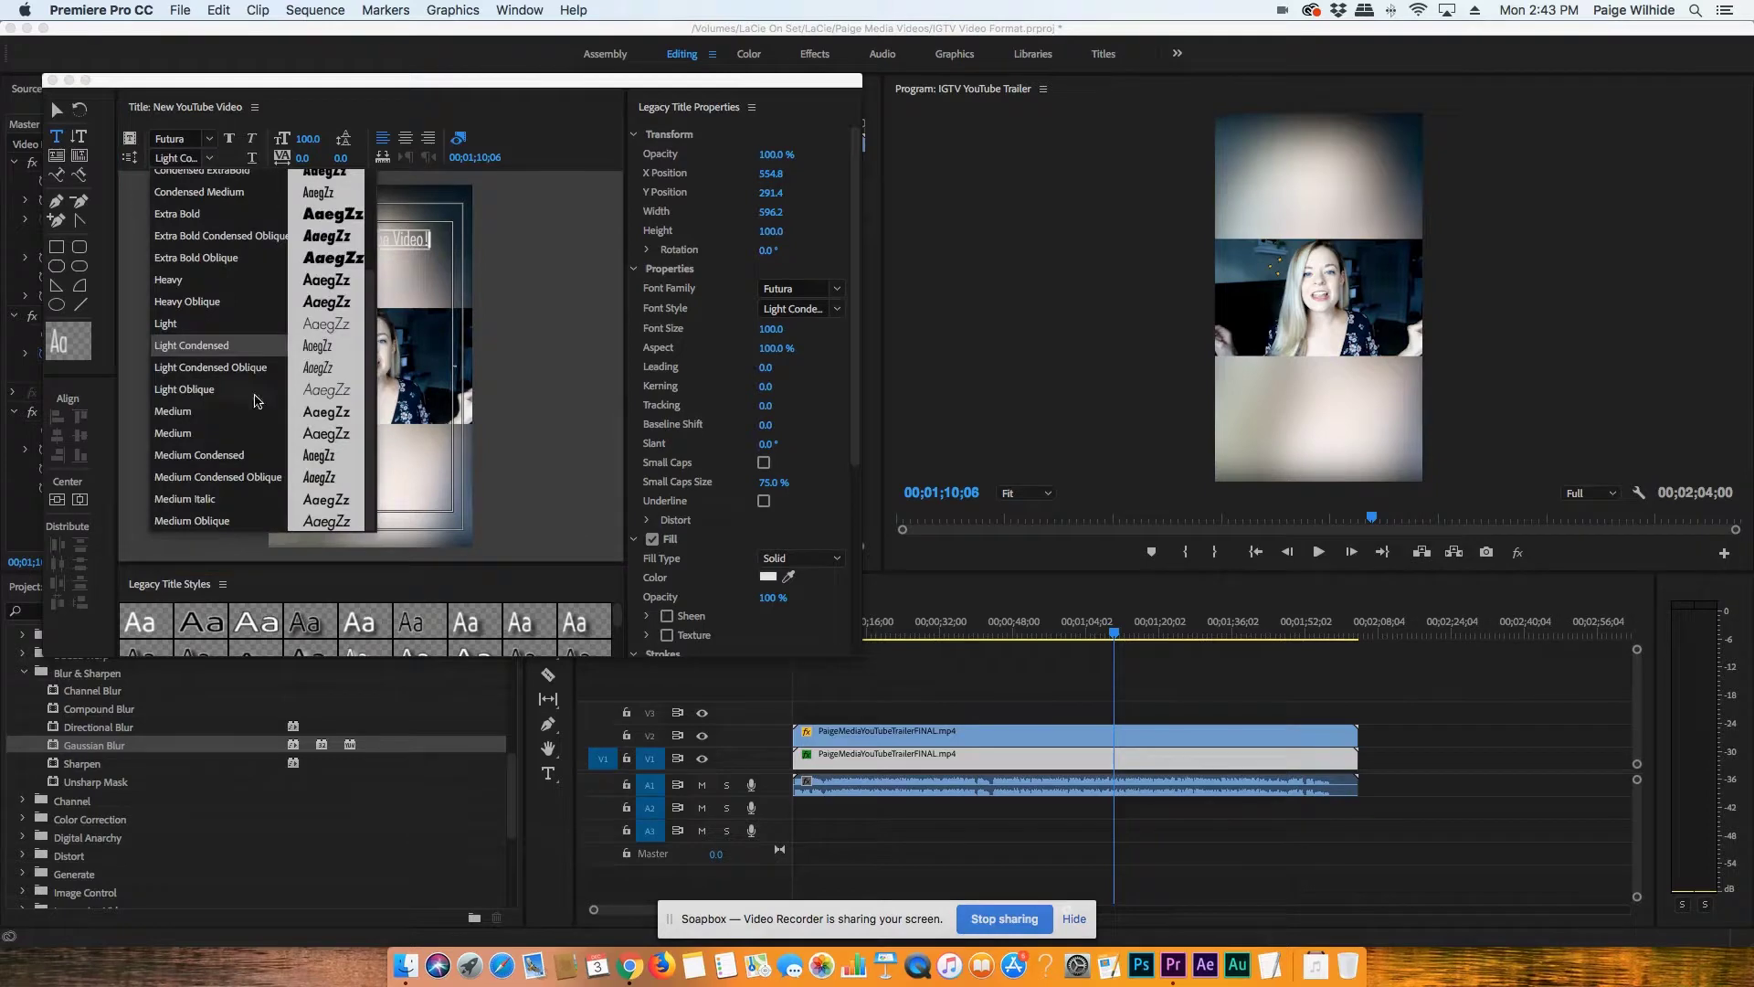
left_click(216, 279)
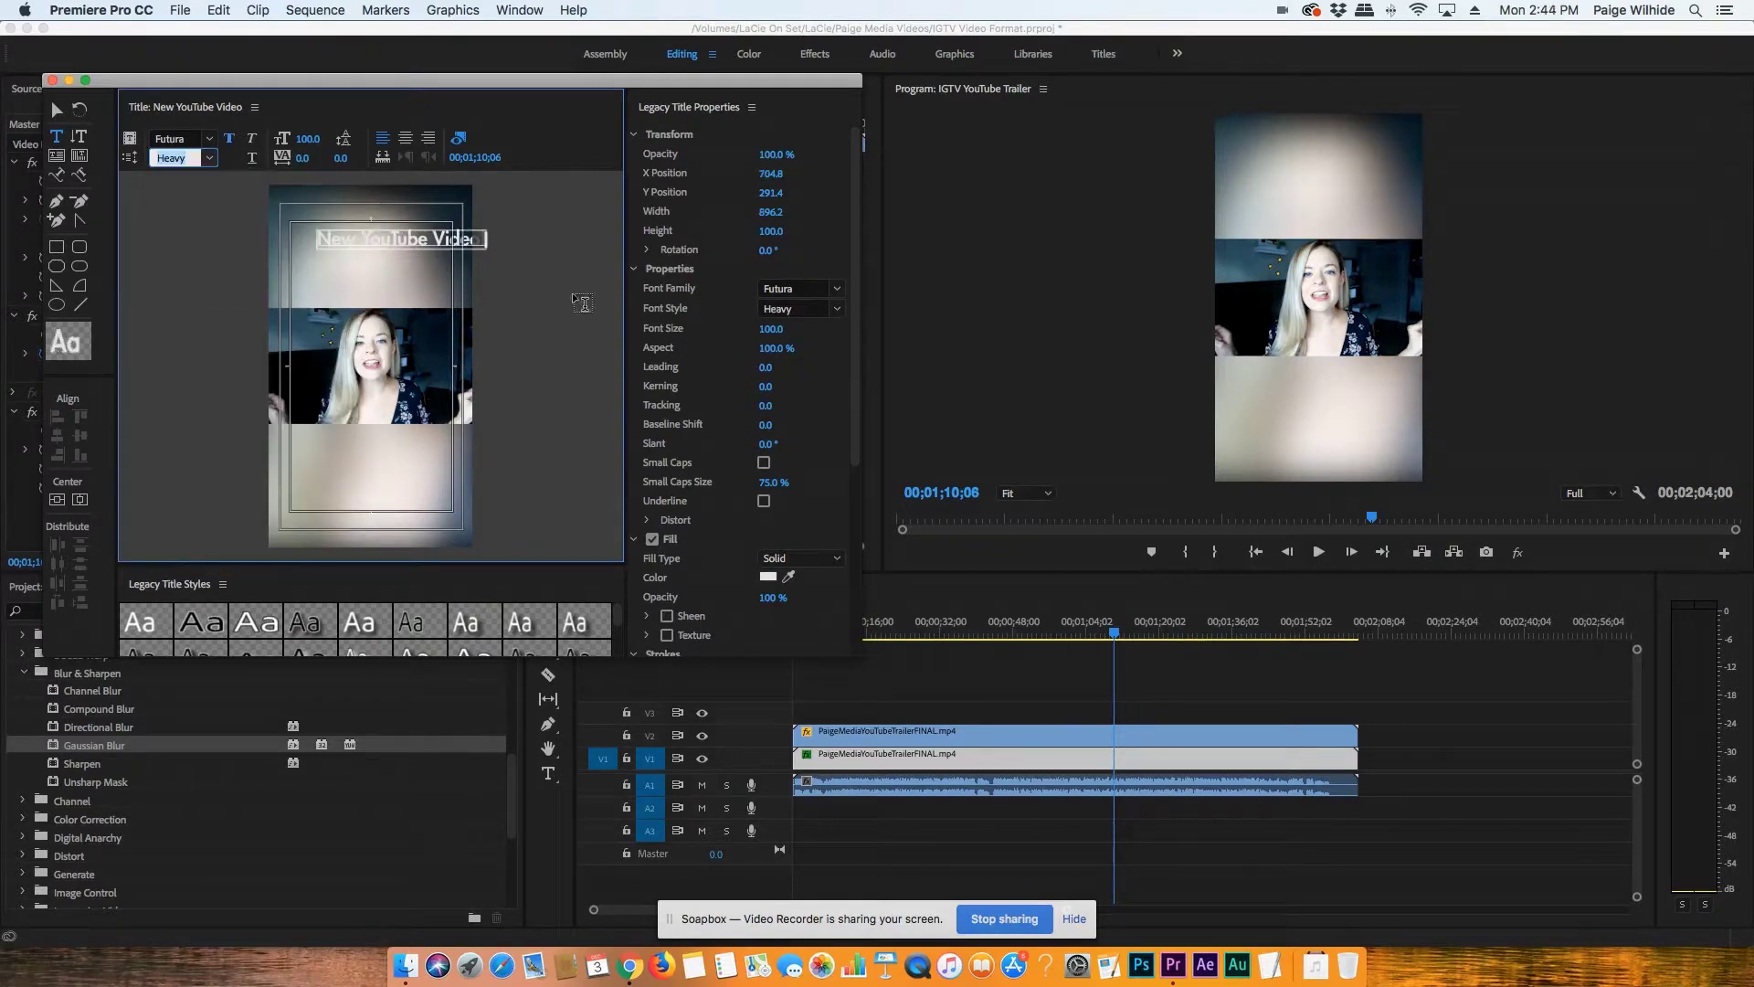
- Break the text onto three lines, centre-align it and centre it horizontally in the frame
left_click(485, 239)
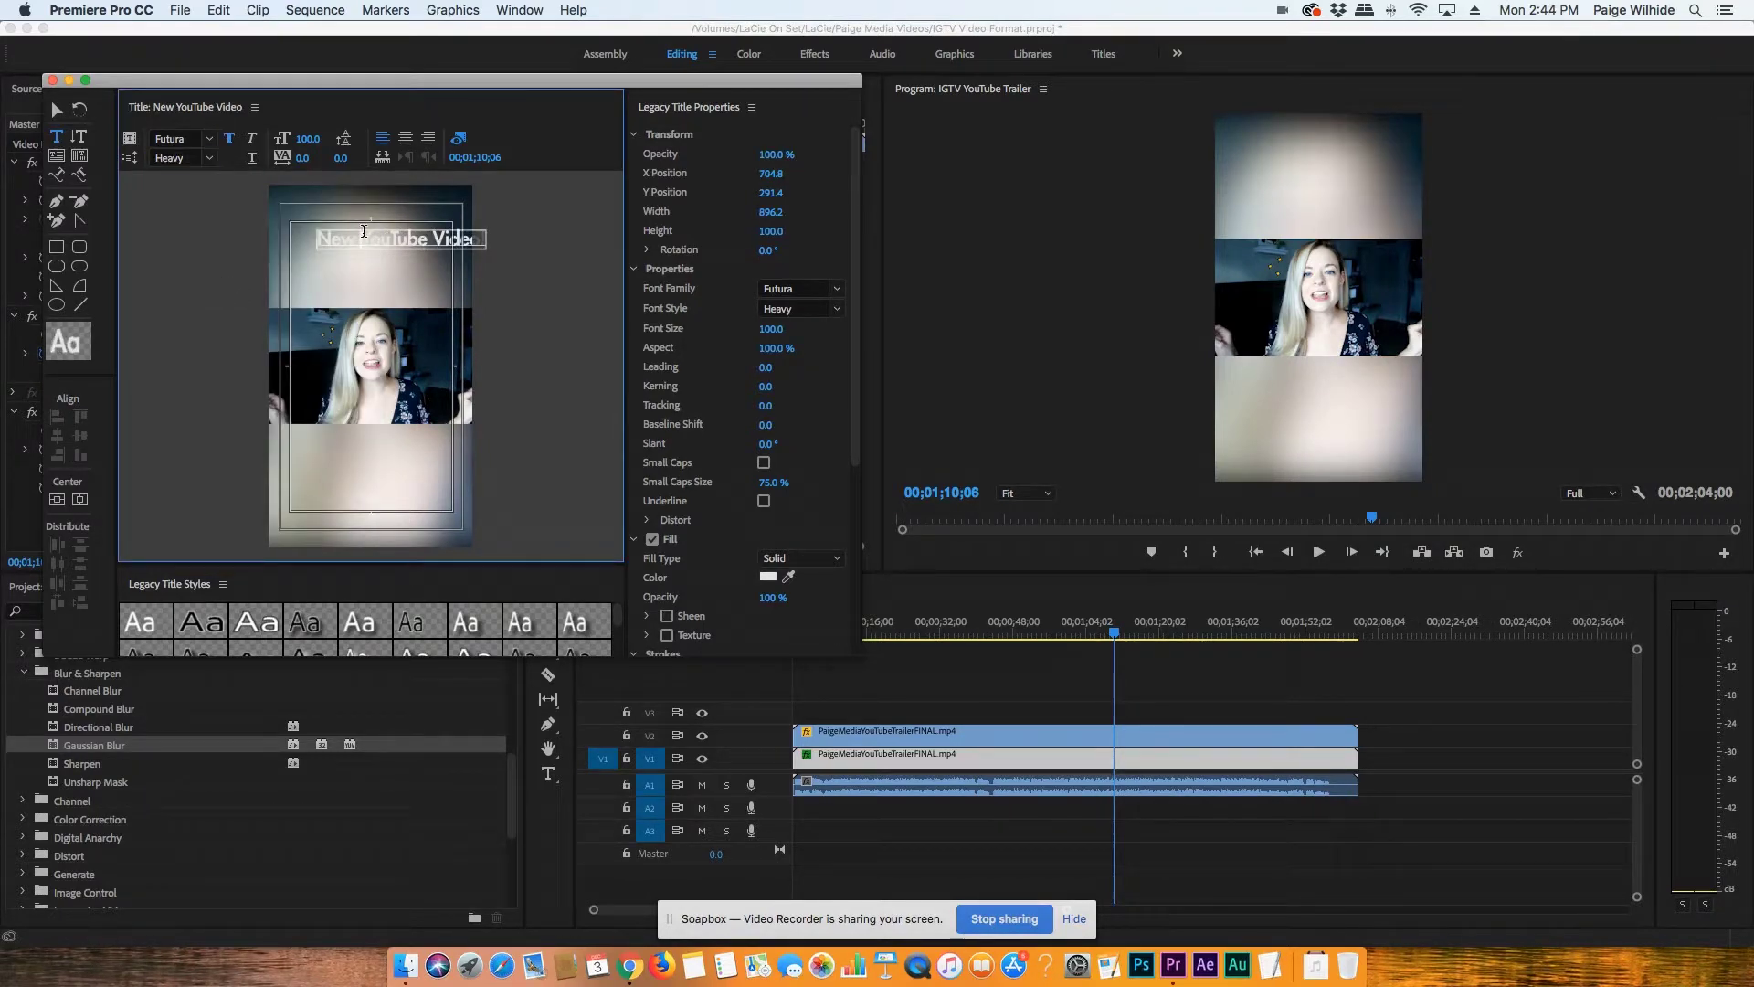
key("Return")
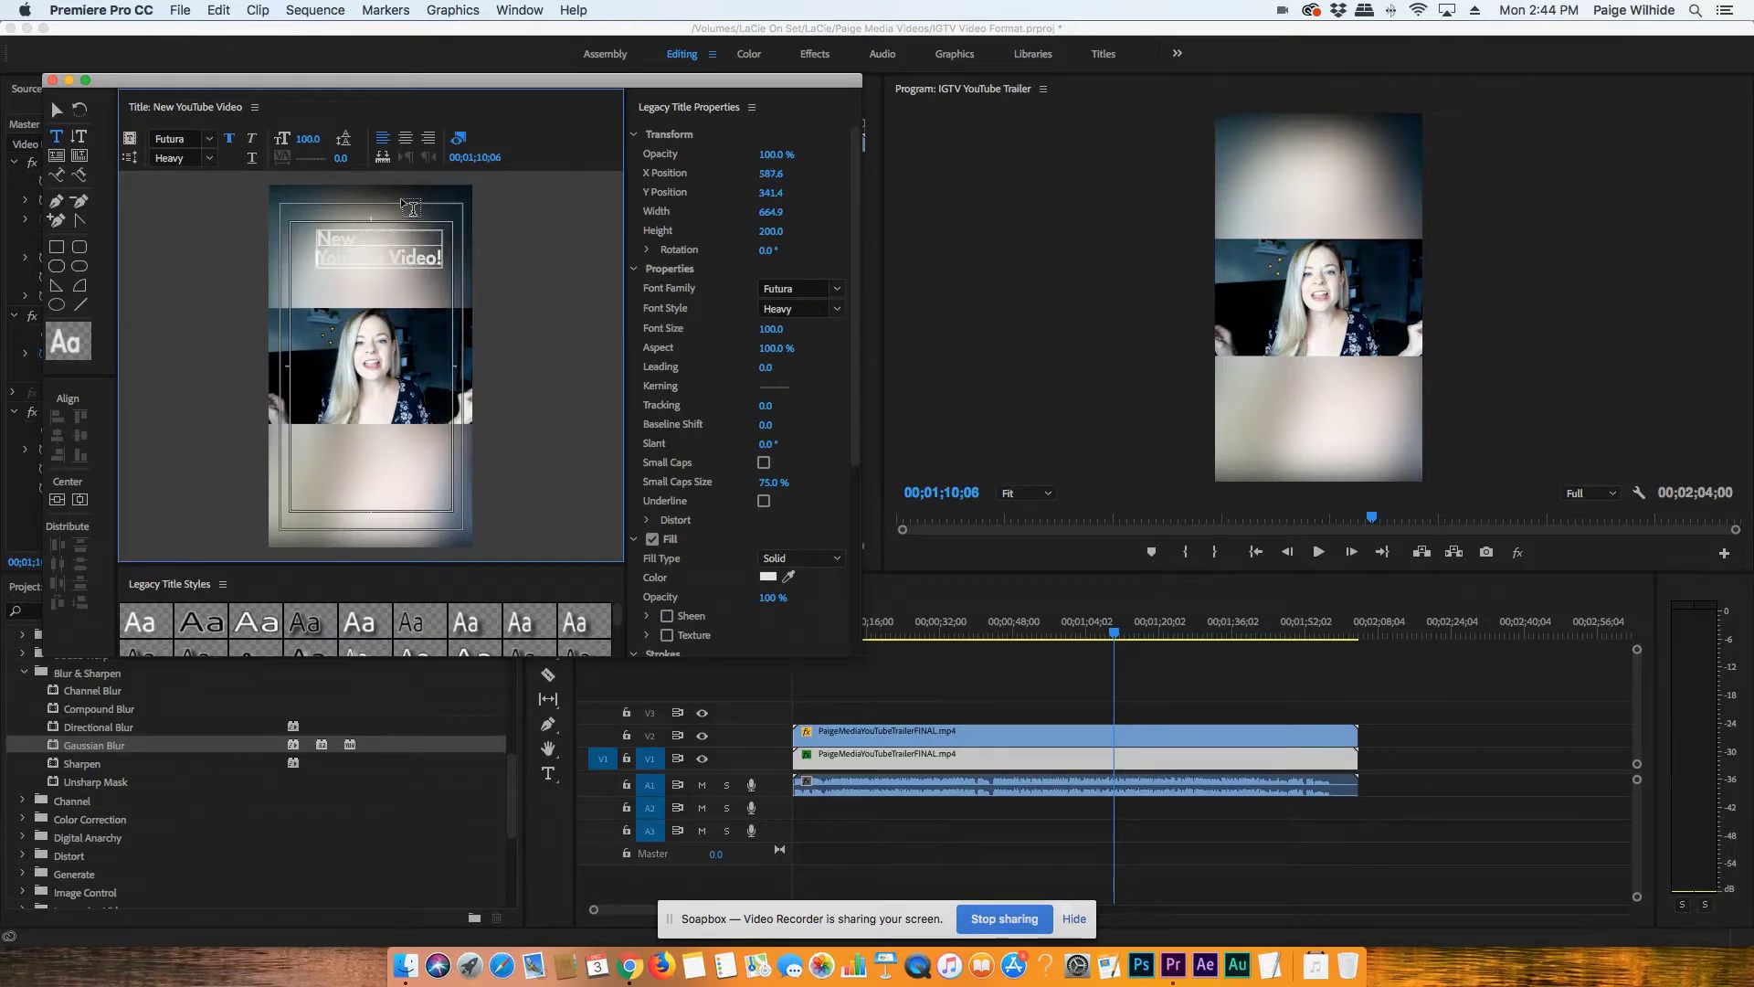
left_click(392, 257)
key("Return")
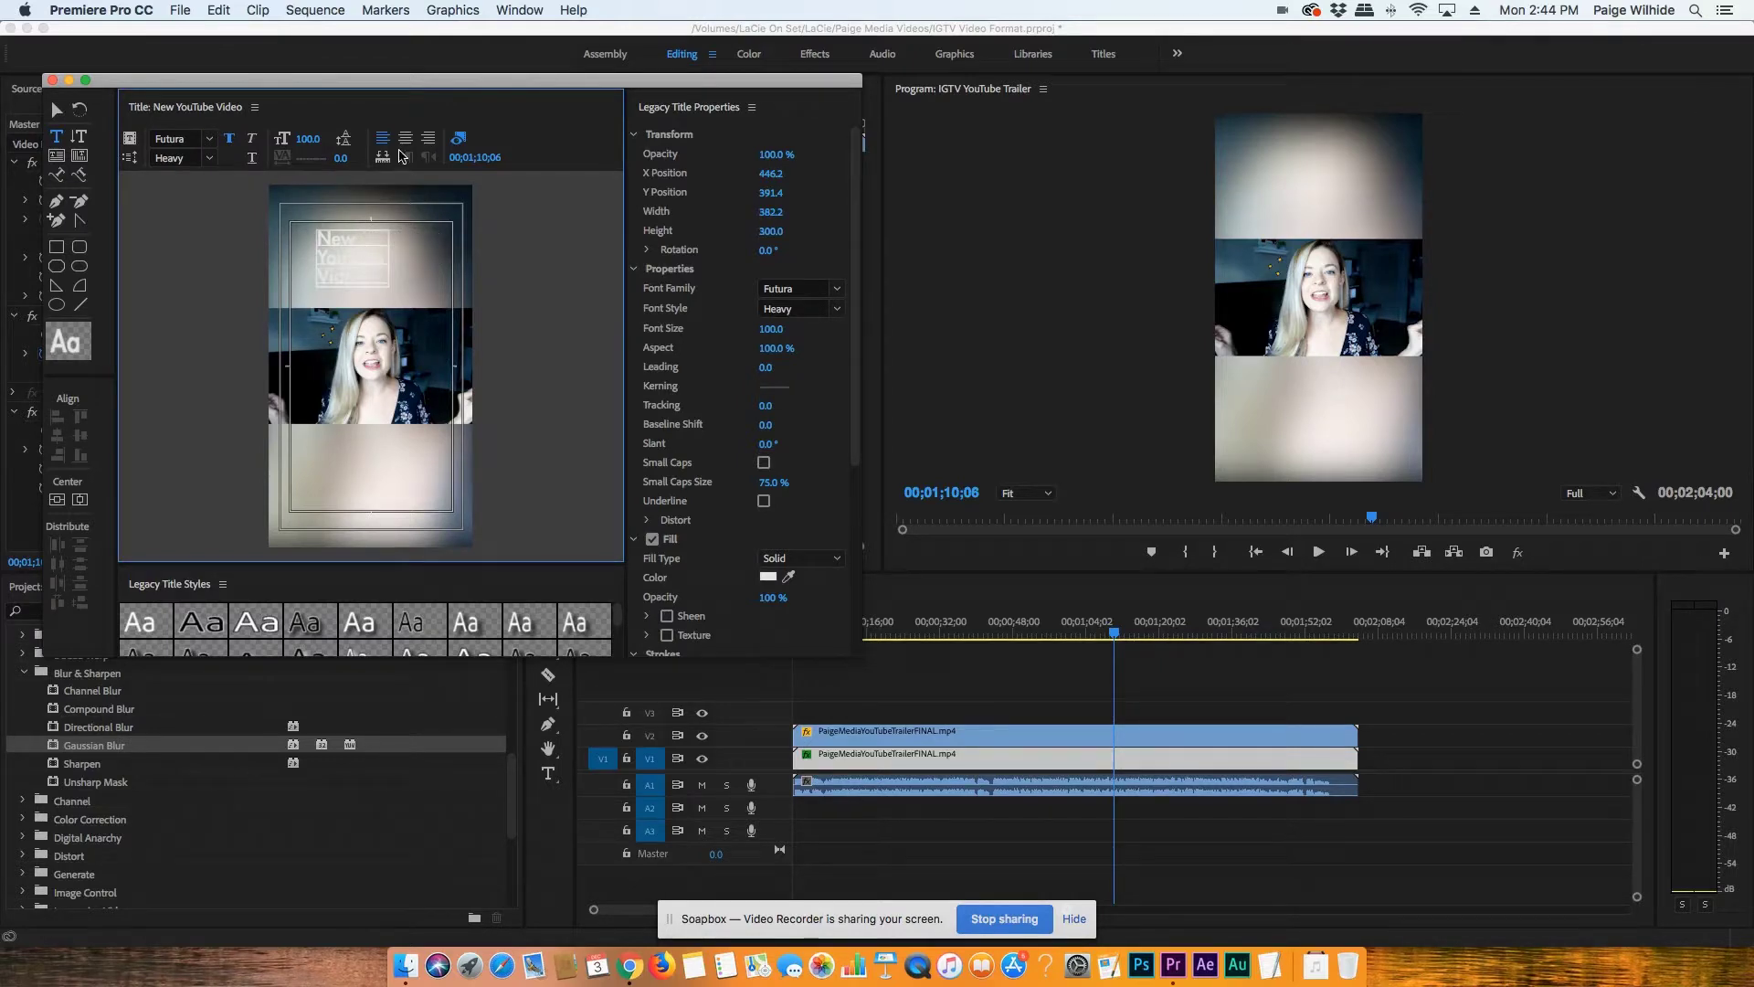
left_click(405, 137)
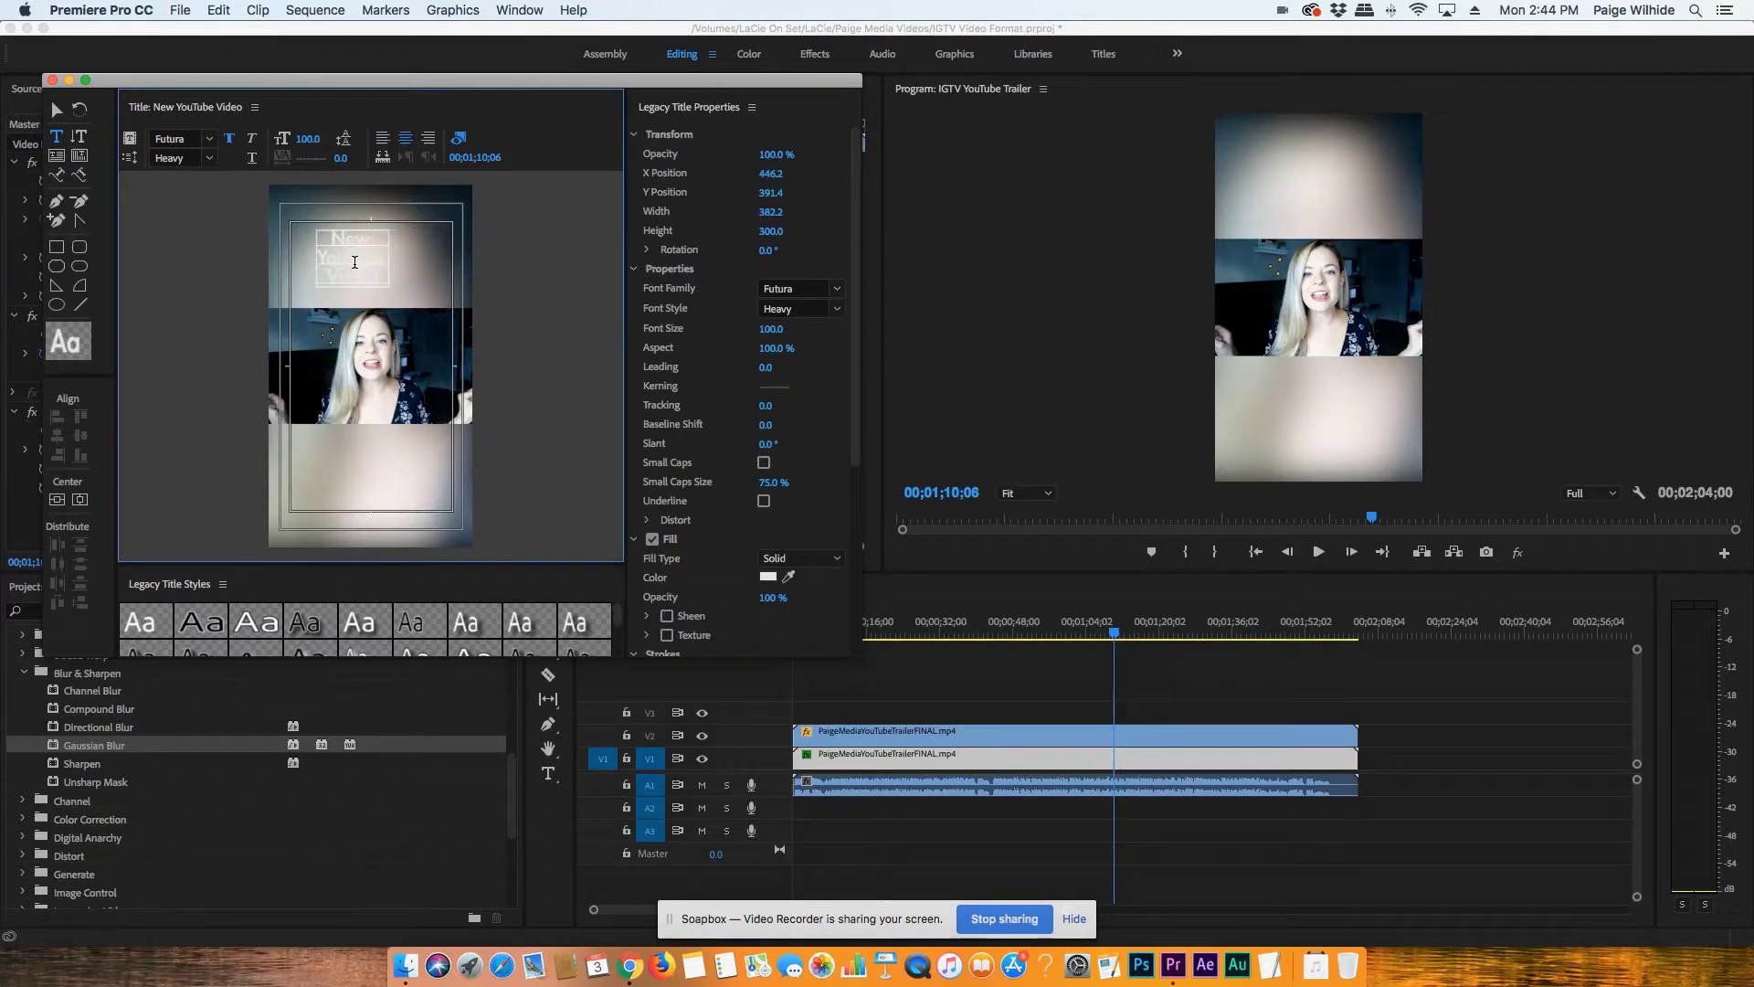
left_click(79, 500)
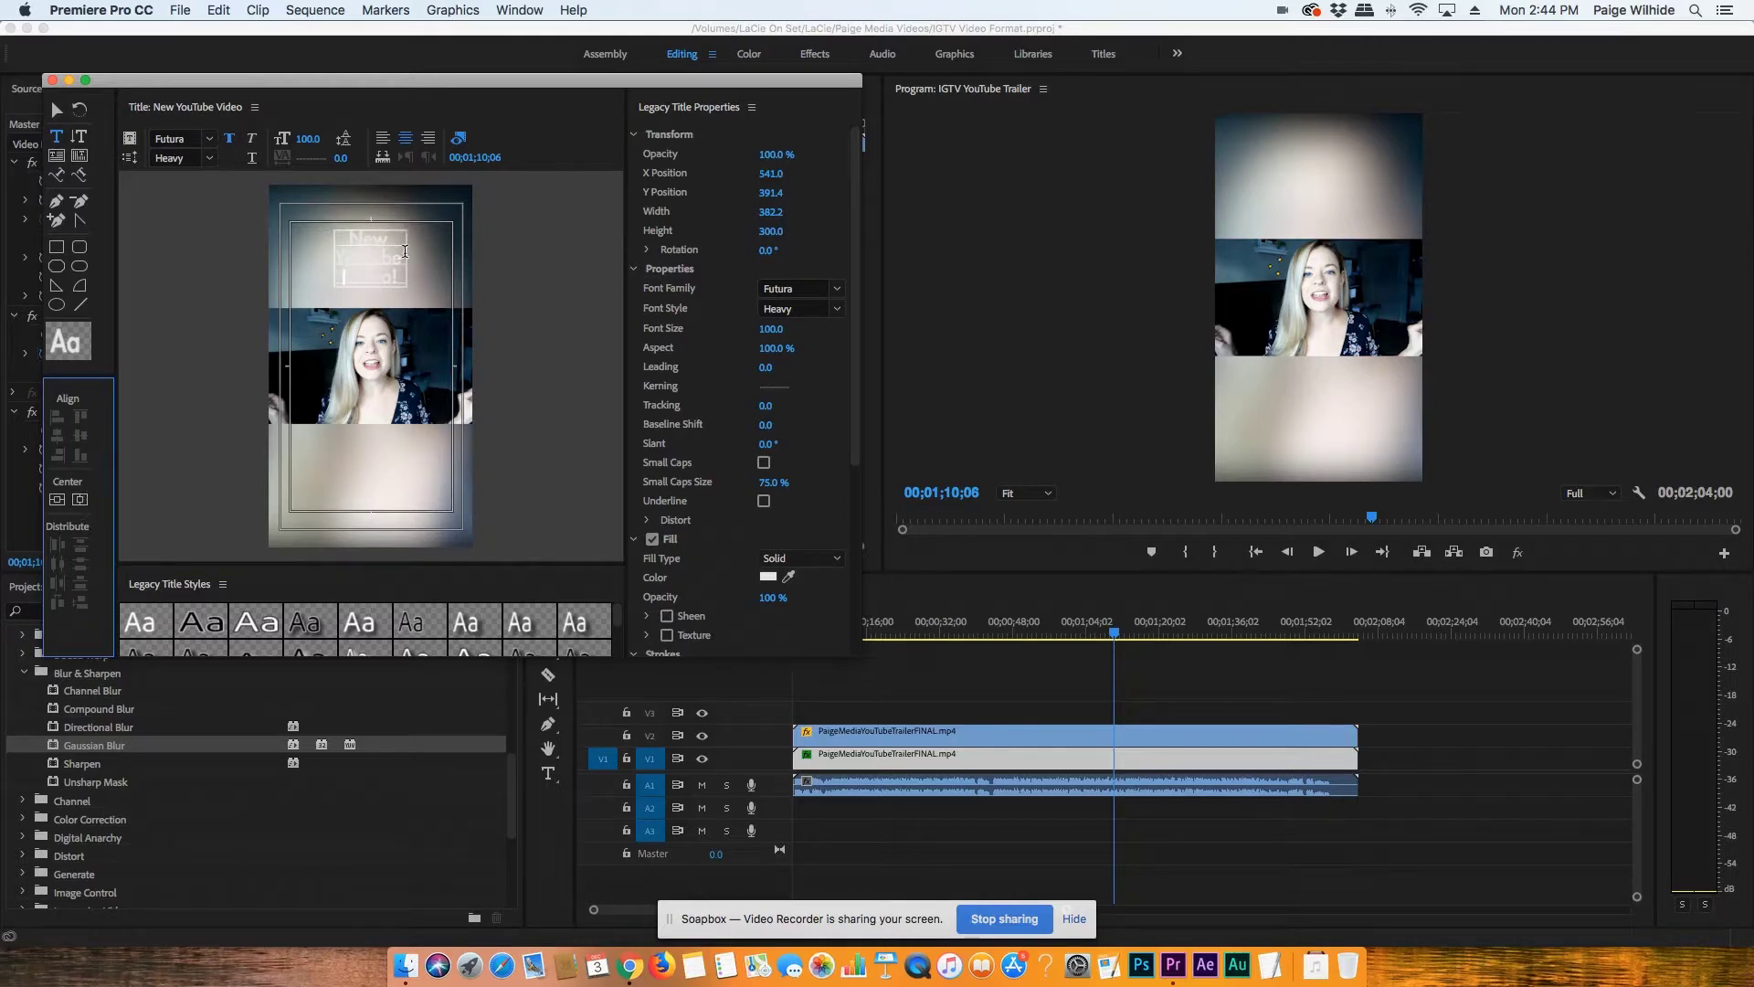
- Change the title's font style to Futura Extra Bold
left_click(375, 260)
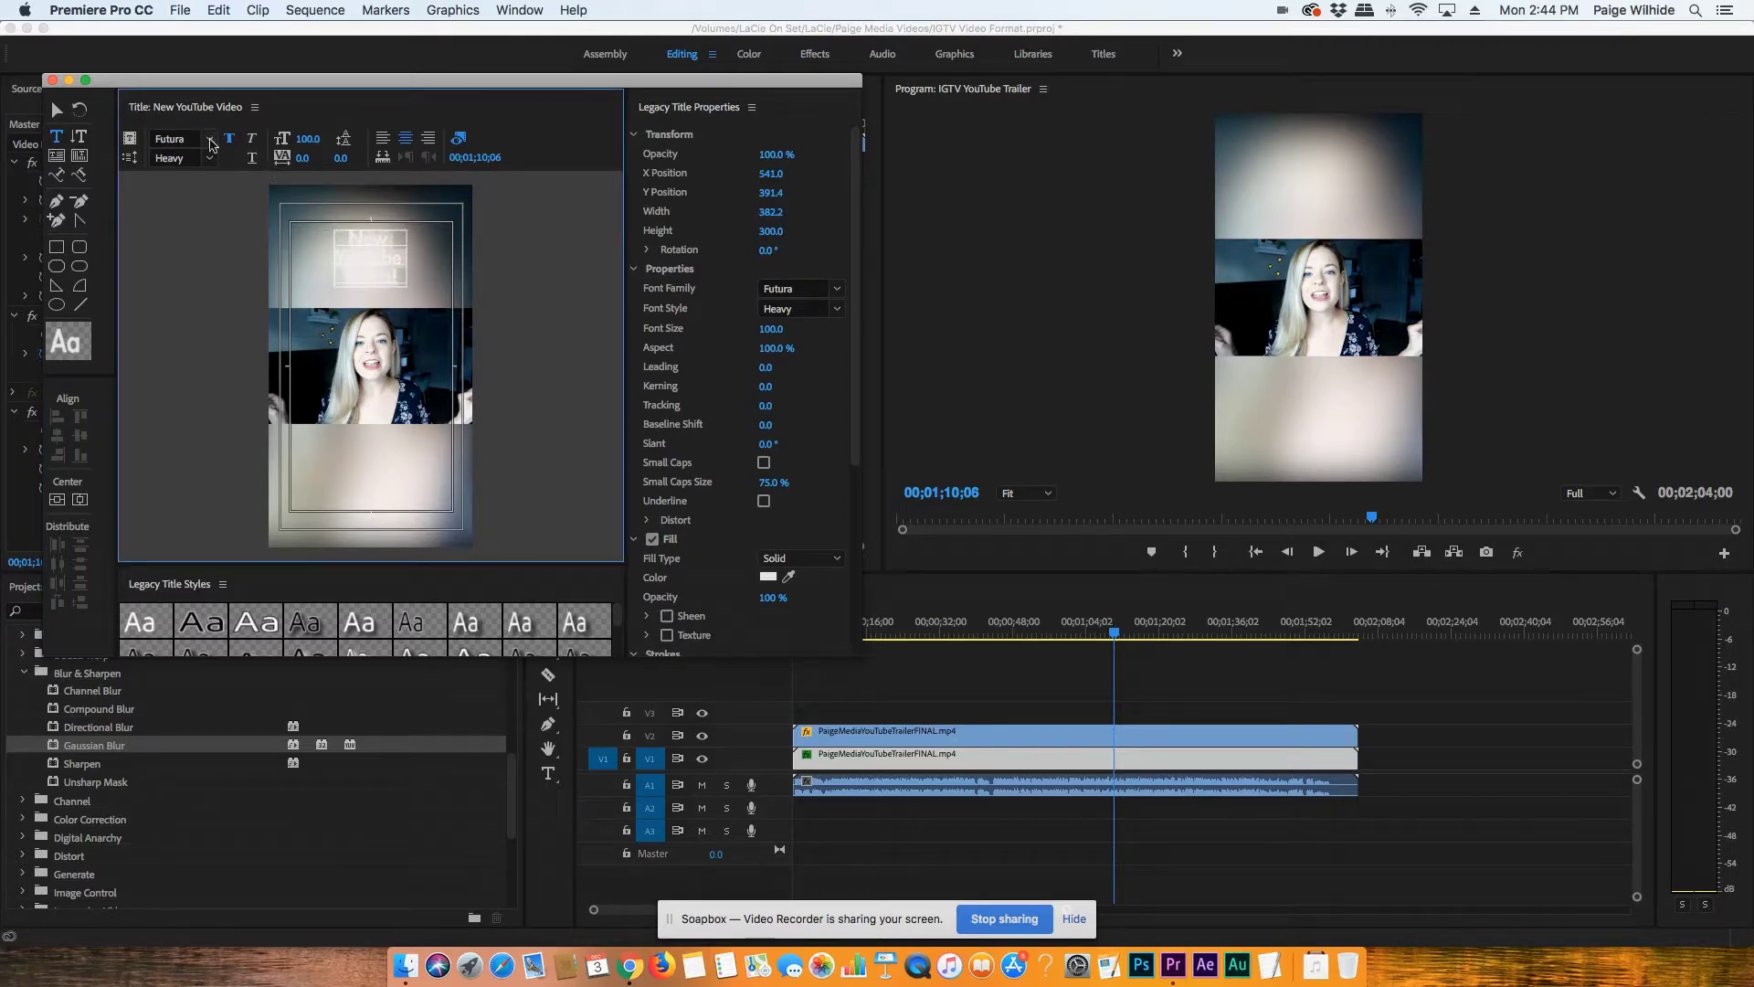
left_click(213, 138)
key("Escape")
left_click(209, 159)
key("Escape")
left_click(211, 160)
left_click(211, 218)
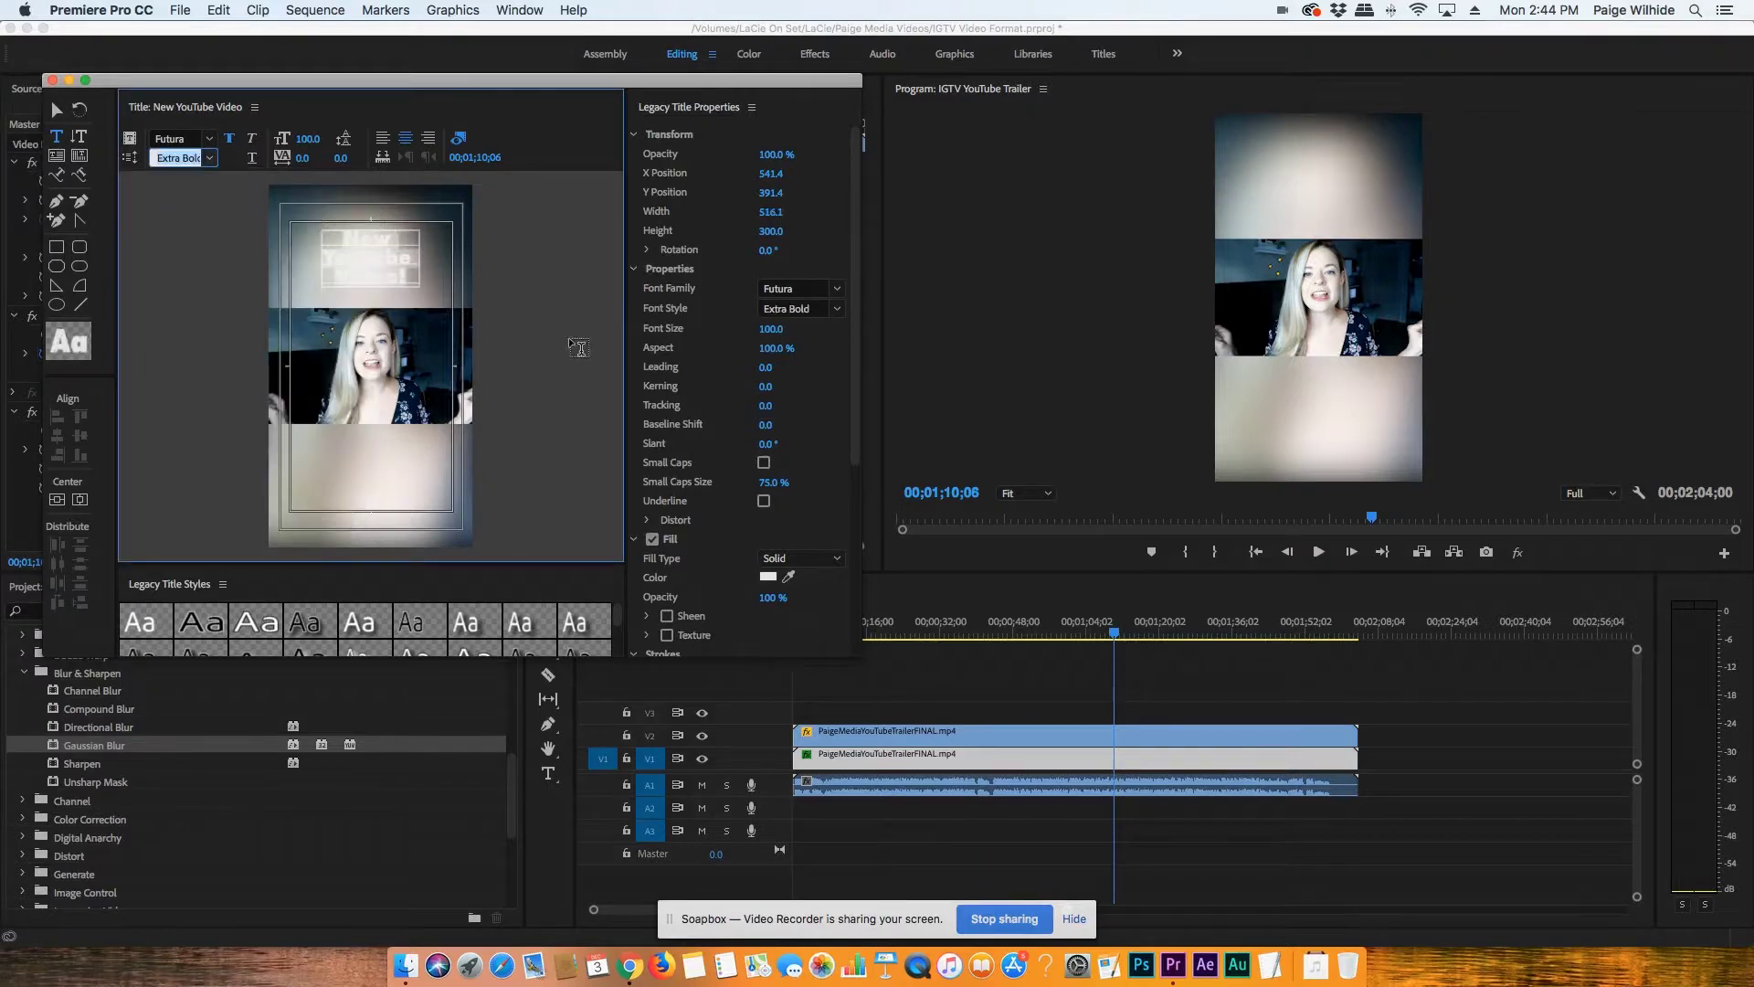
- Set the title's fill colour to pink fd2dca
left_click(767, 576)
left_click(1008, 464)
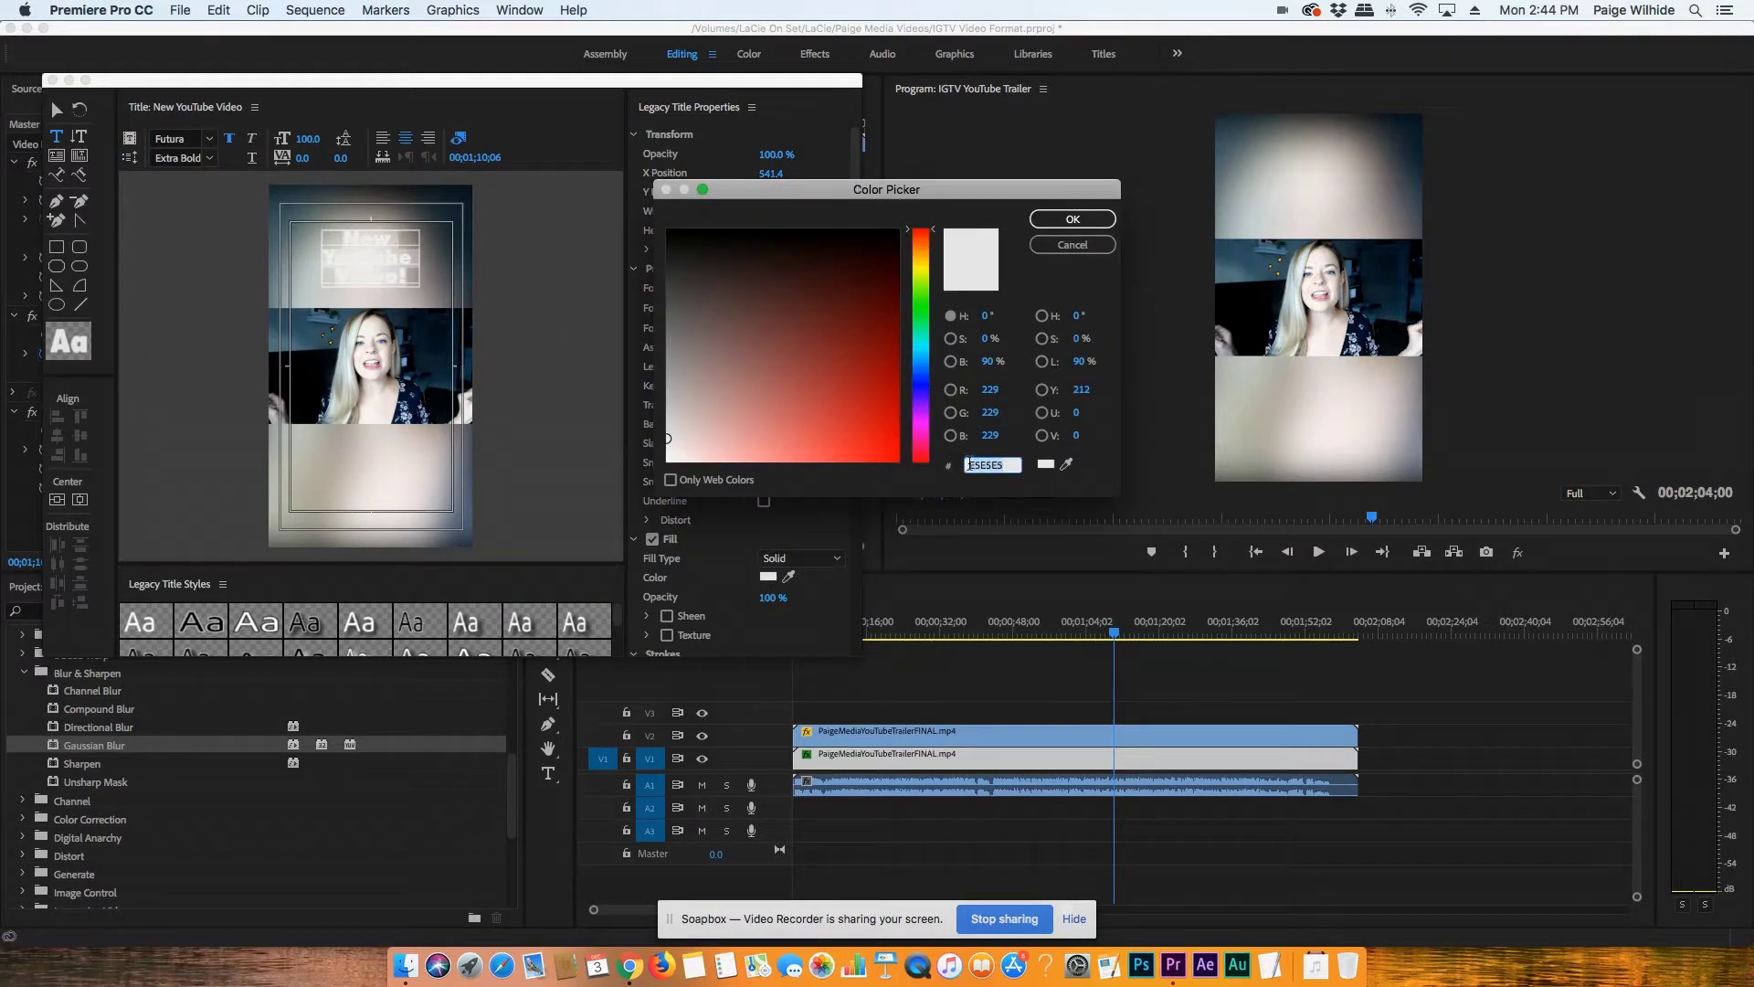
type("fd2dca")
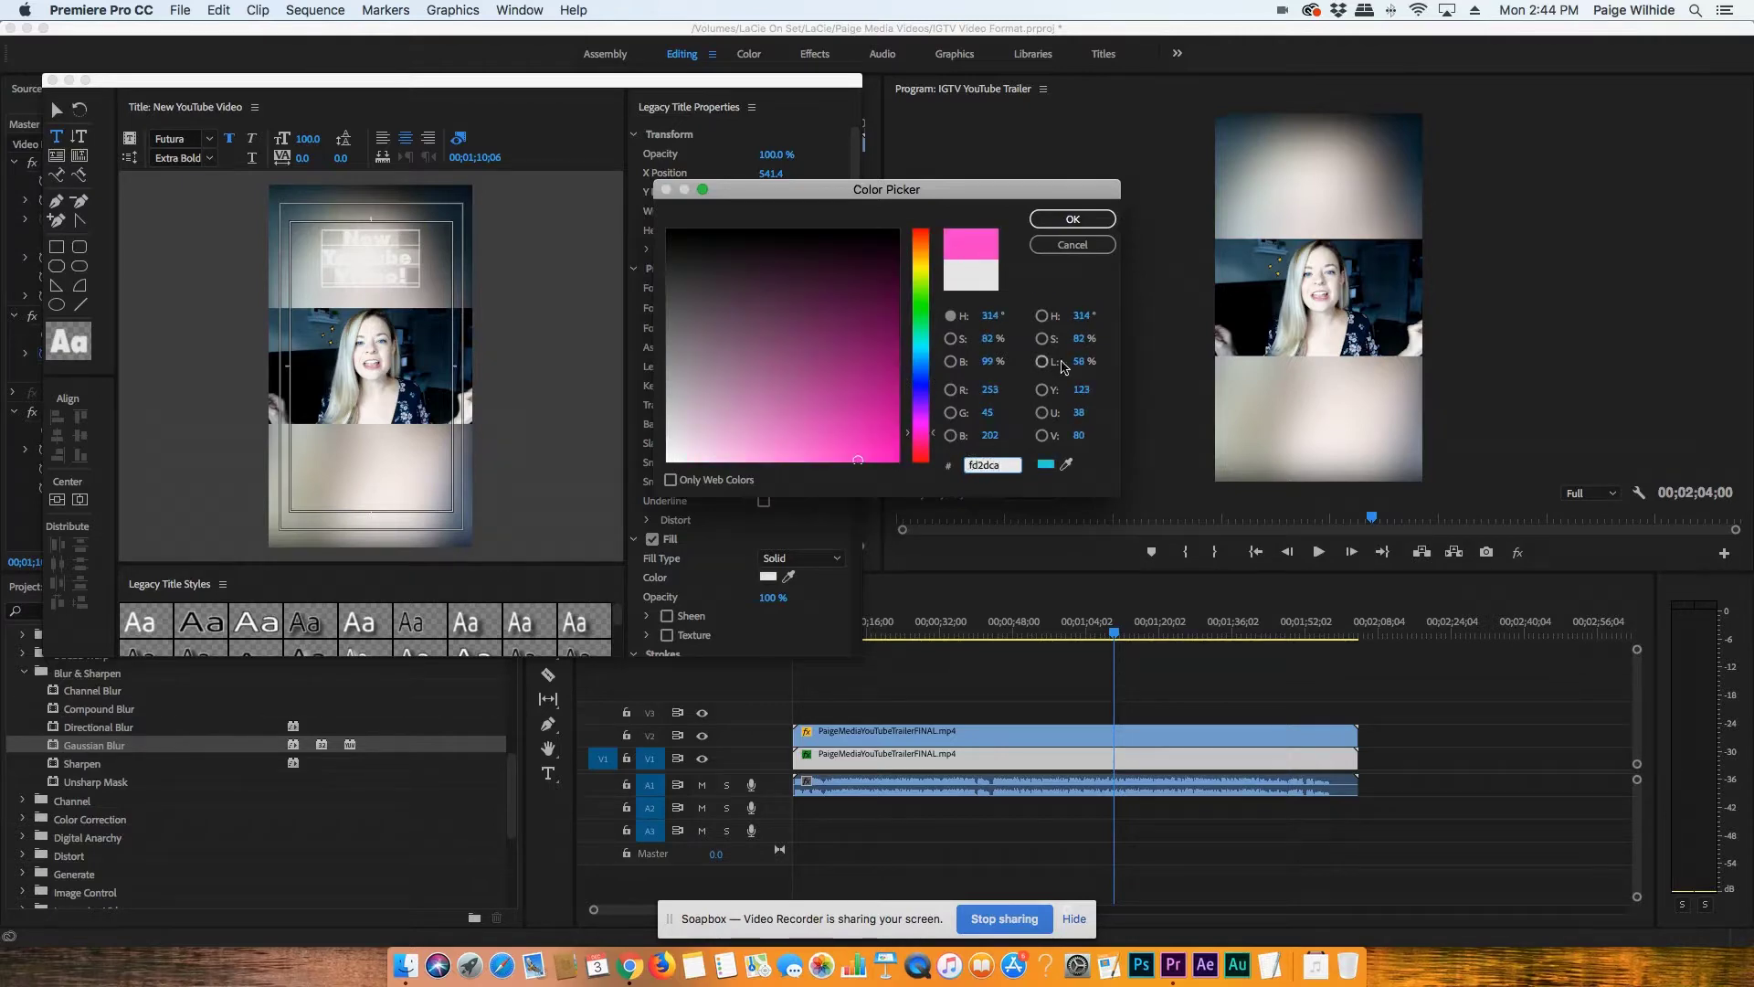
left_click(1073, 219)
left_click(522, 257)
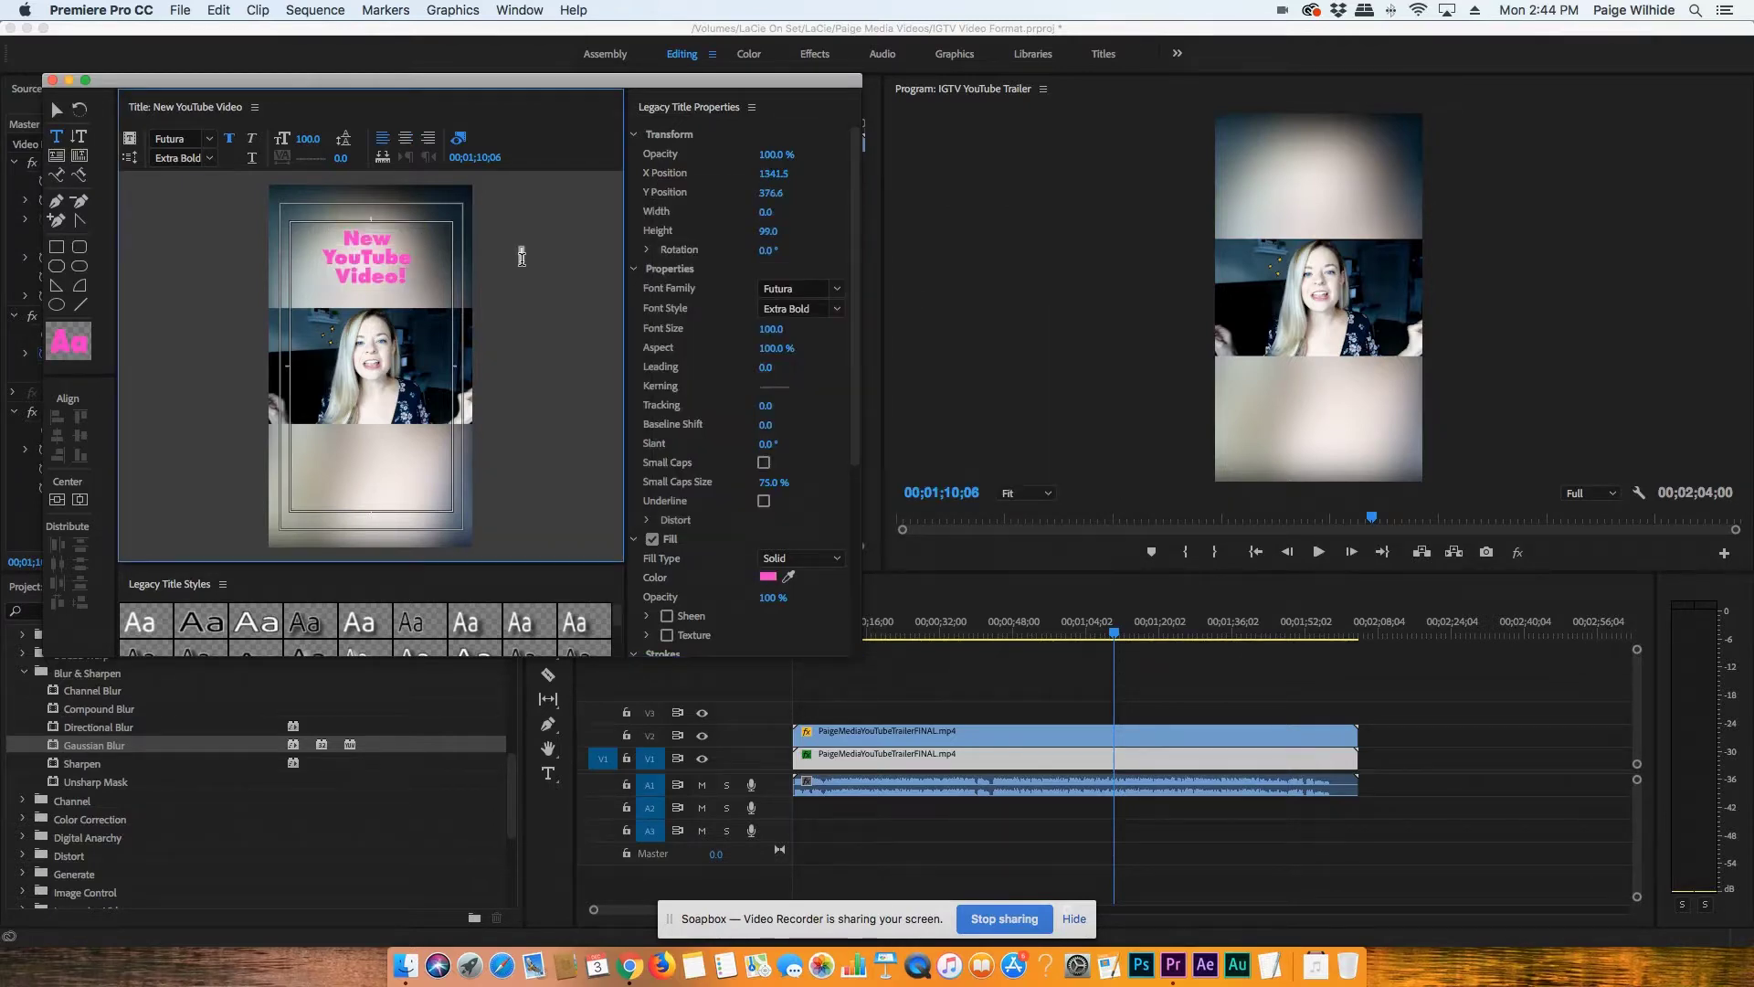
- Place the New YouTube Video title on V3 above the trailer
left_click(53, 86)
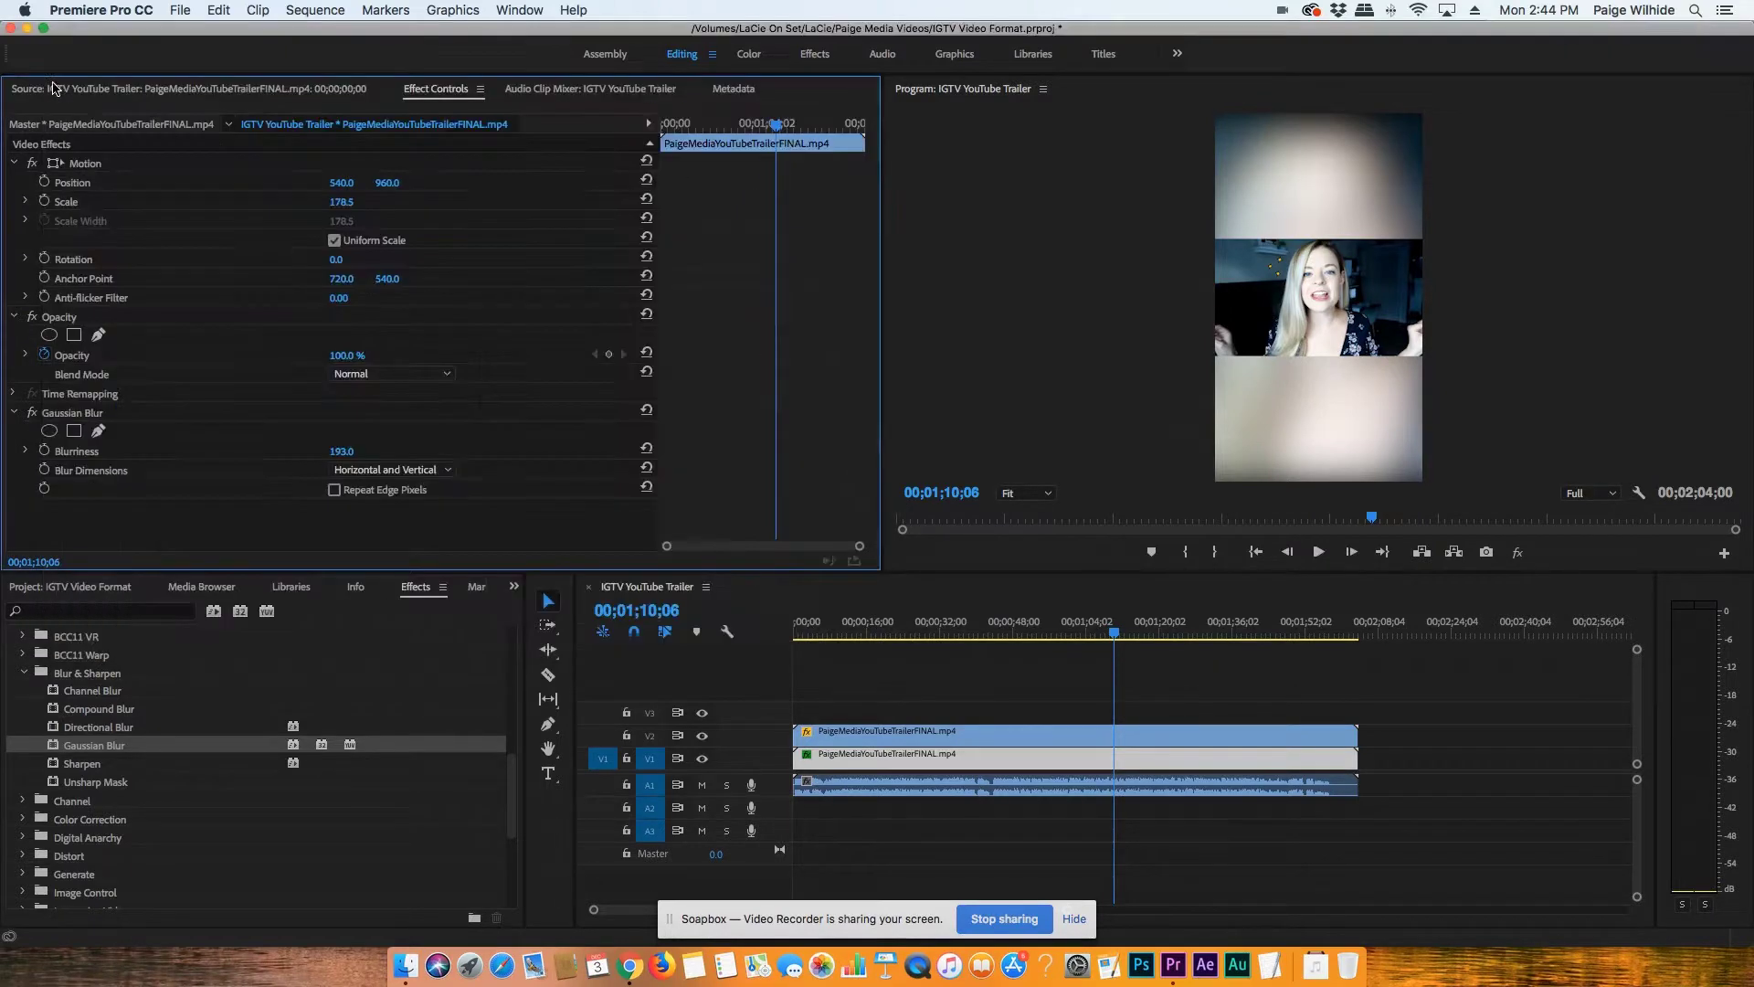
left_click(79, 589)
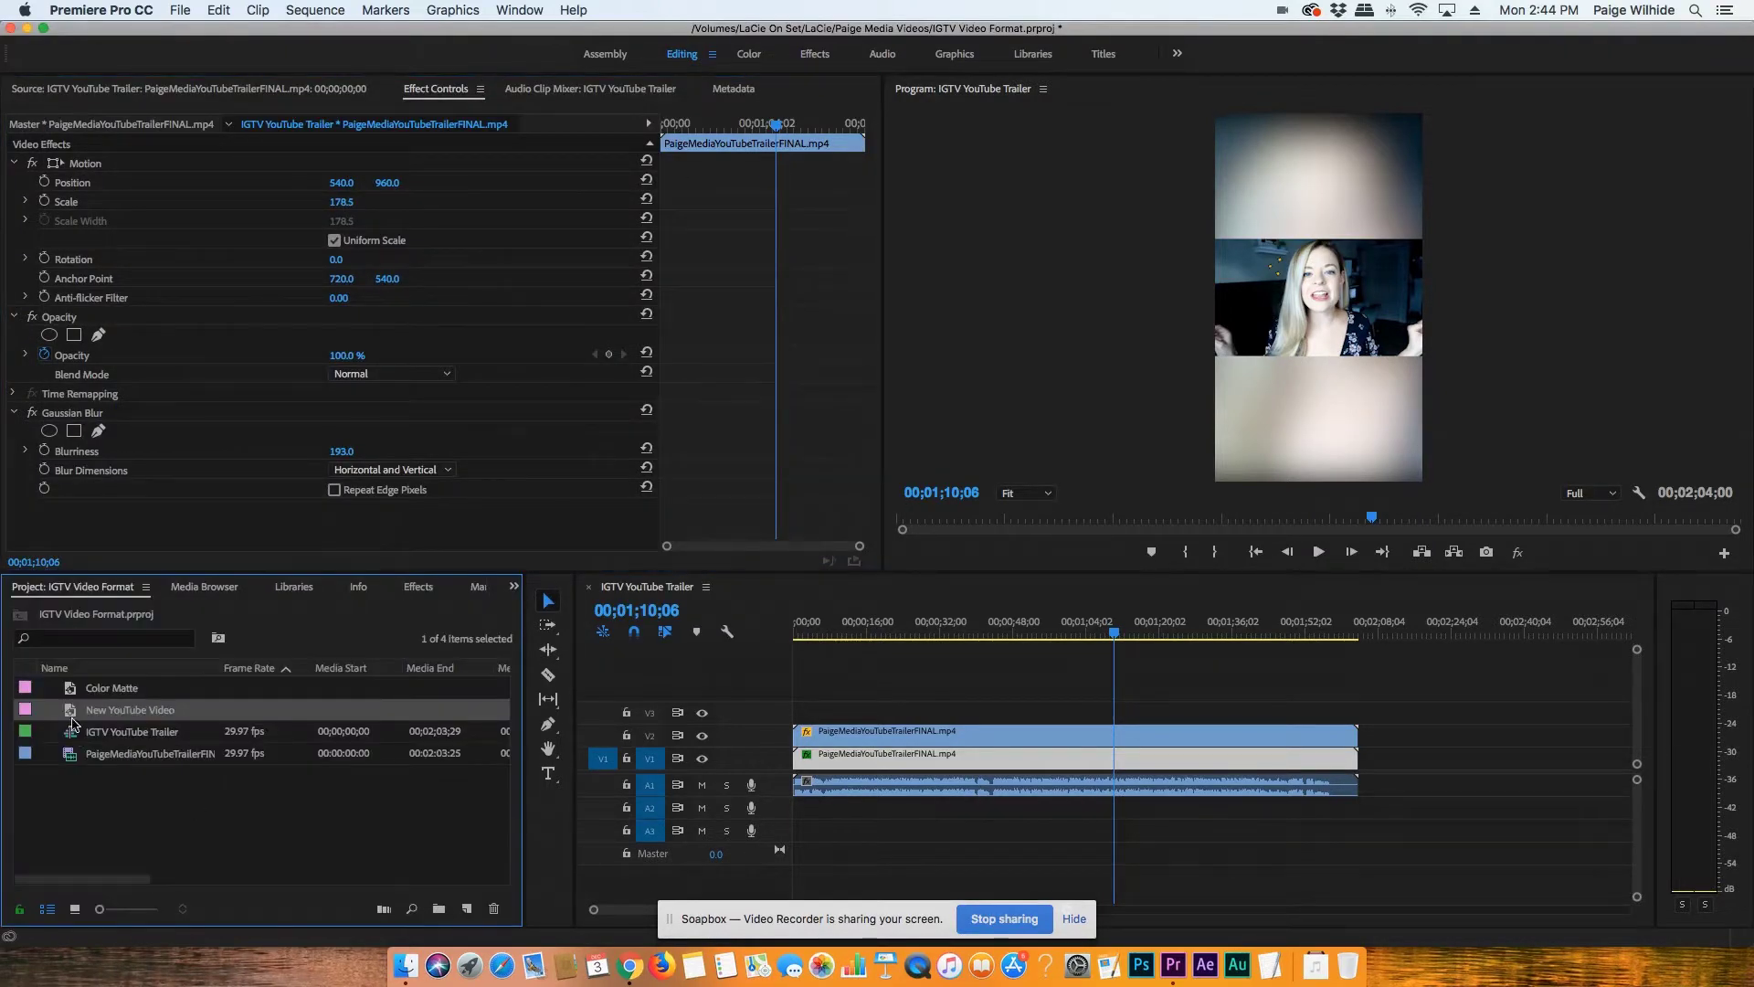
left_click_drag(72, 713, 1358, 713)
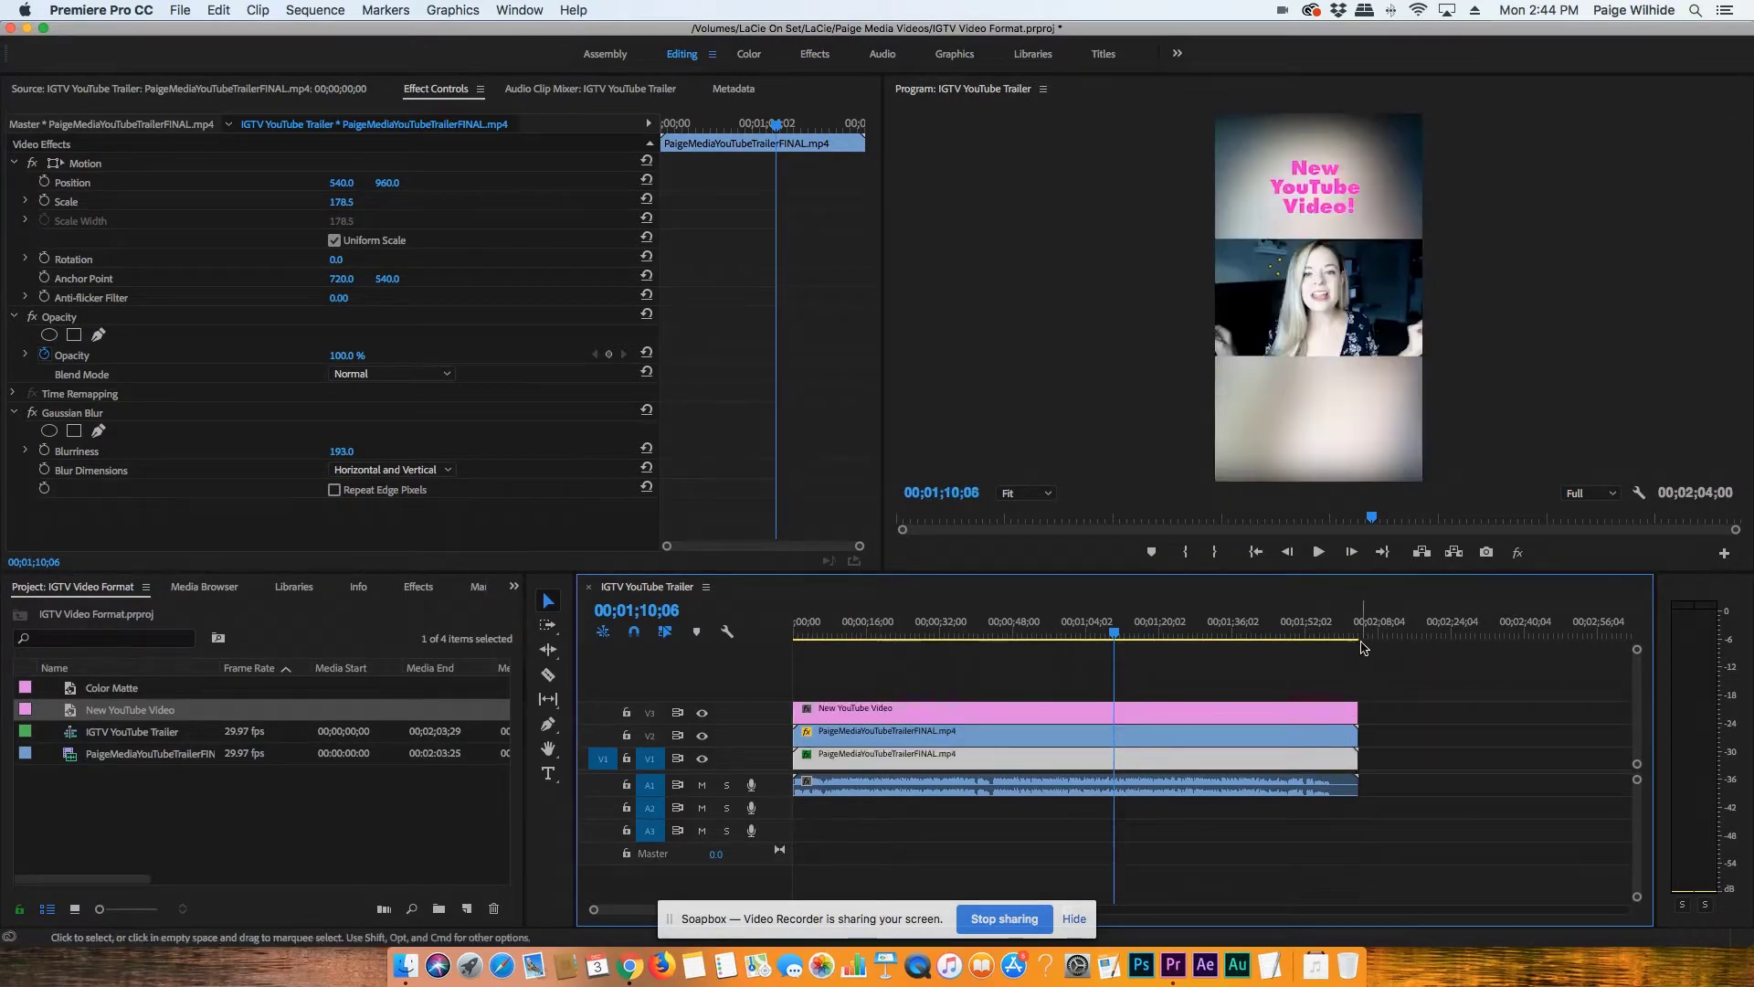
- Trim the title clip to roughly the opening 45 seconds and reopen it for editing
left_click(1253, 552)
key("space")
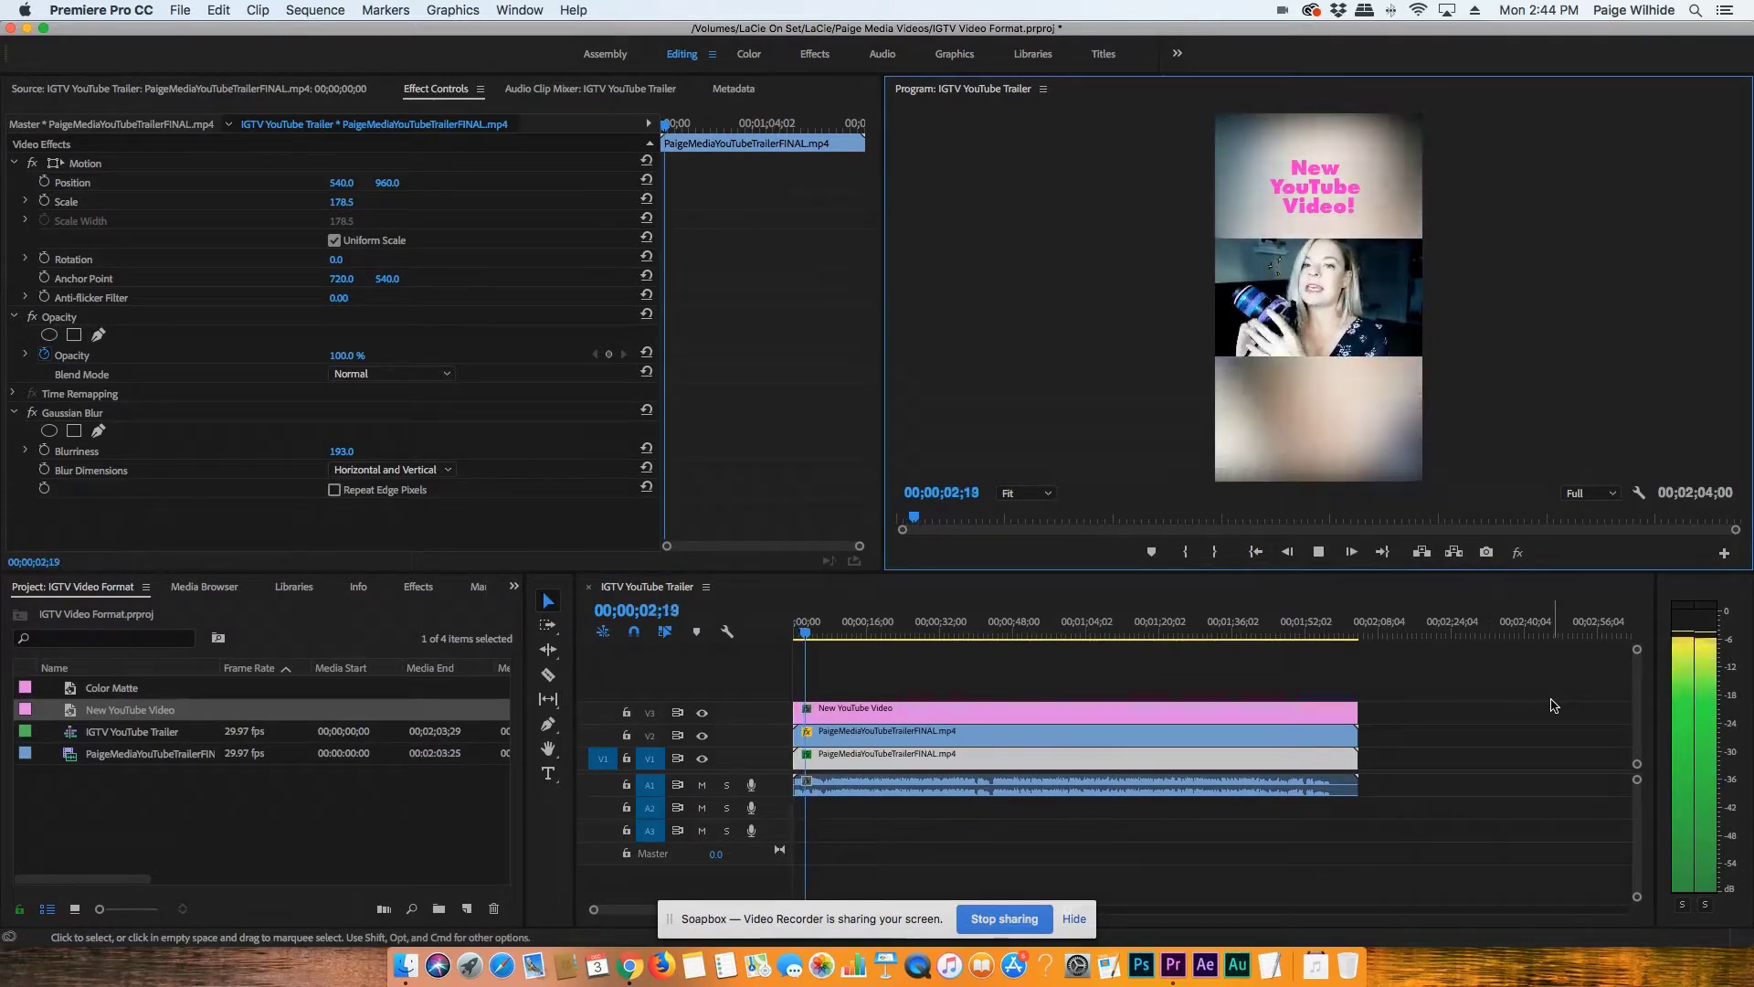
key("space")
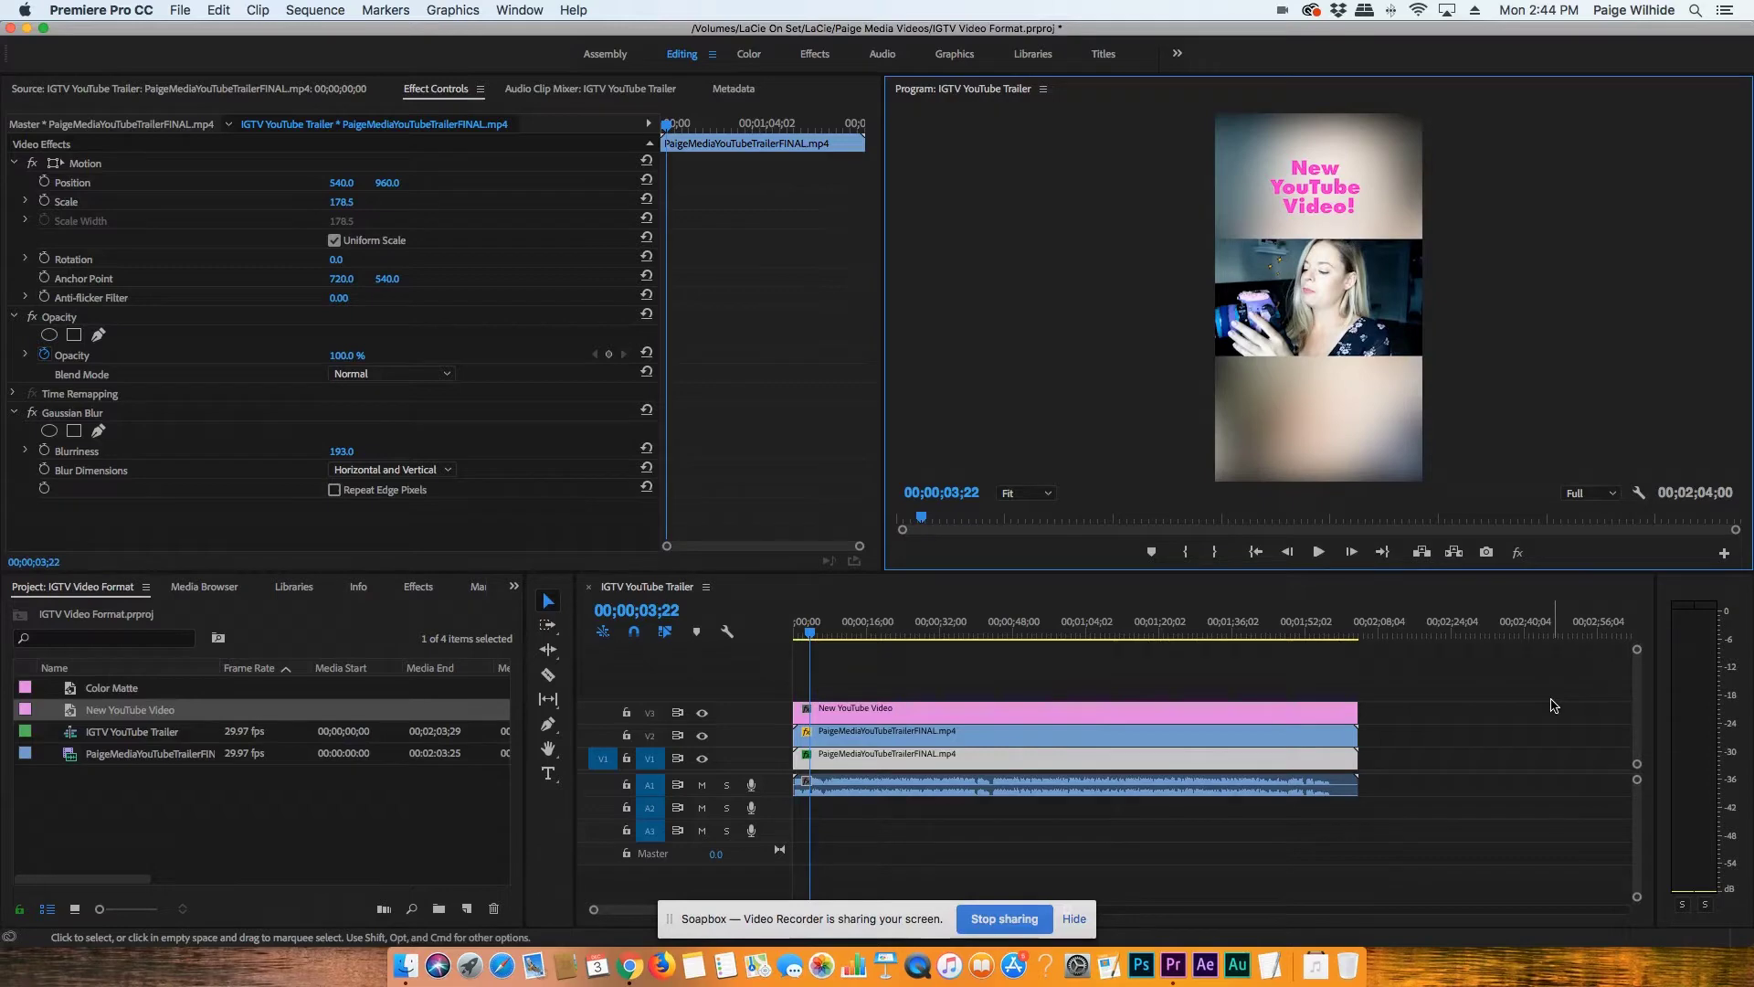
scroll(1201, 621, "right", 2)
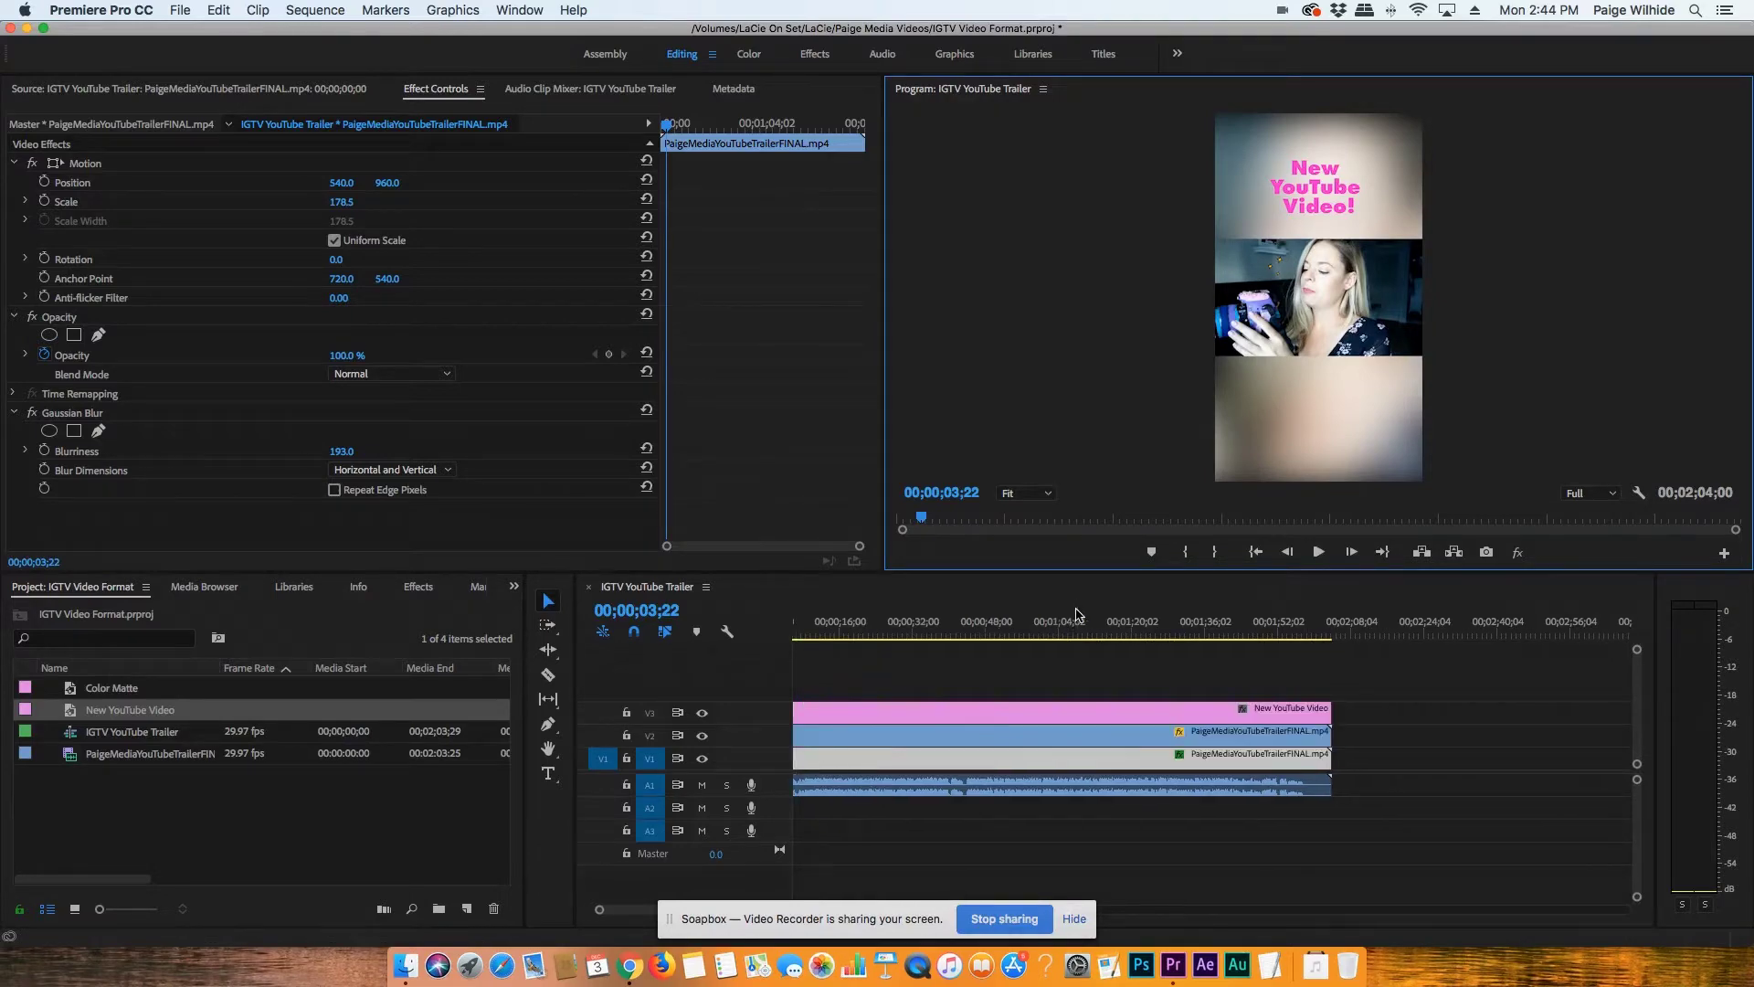
left_click_drag(1328, 707, 982, 710)
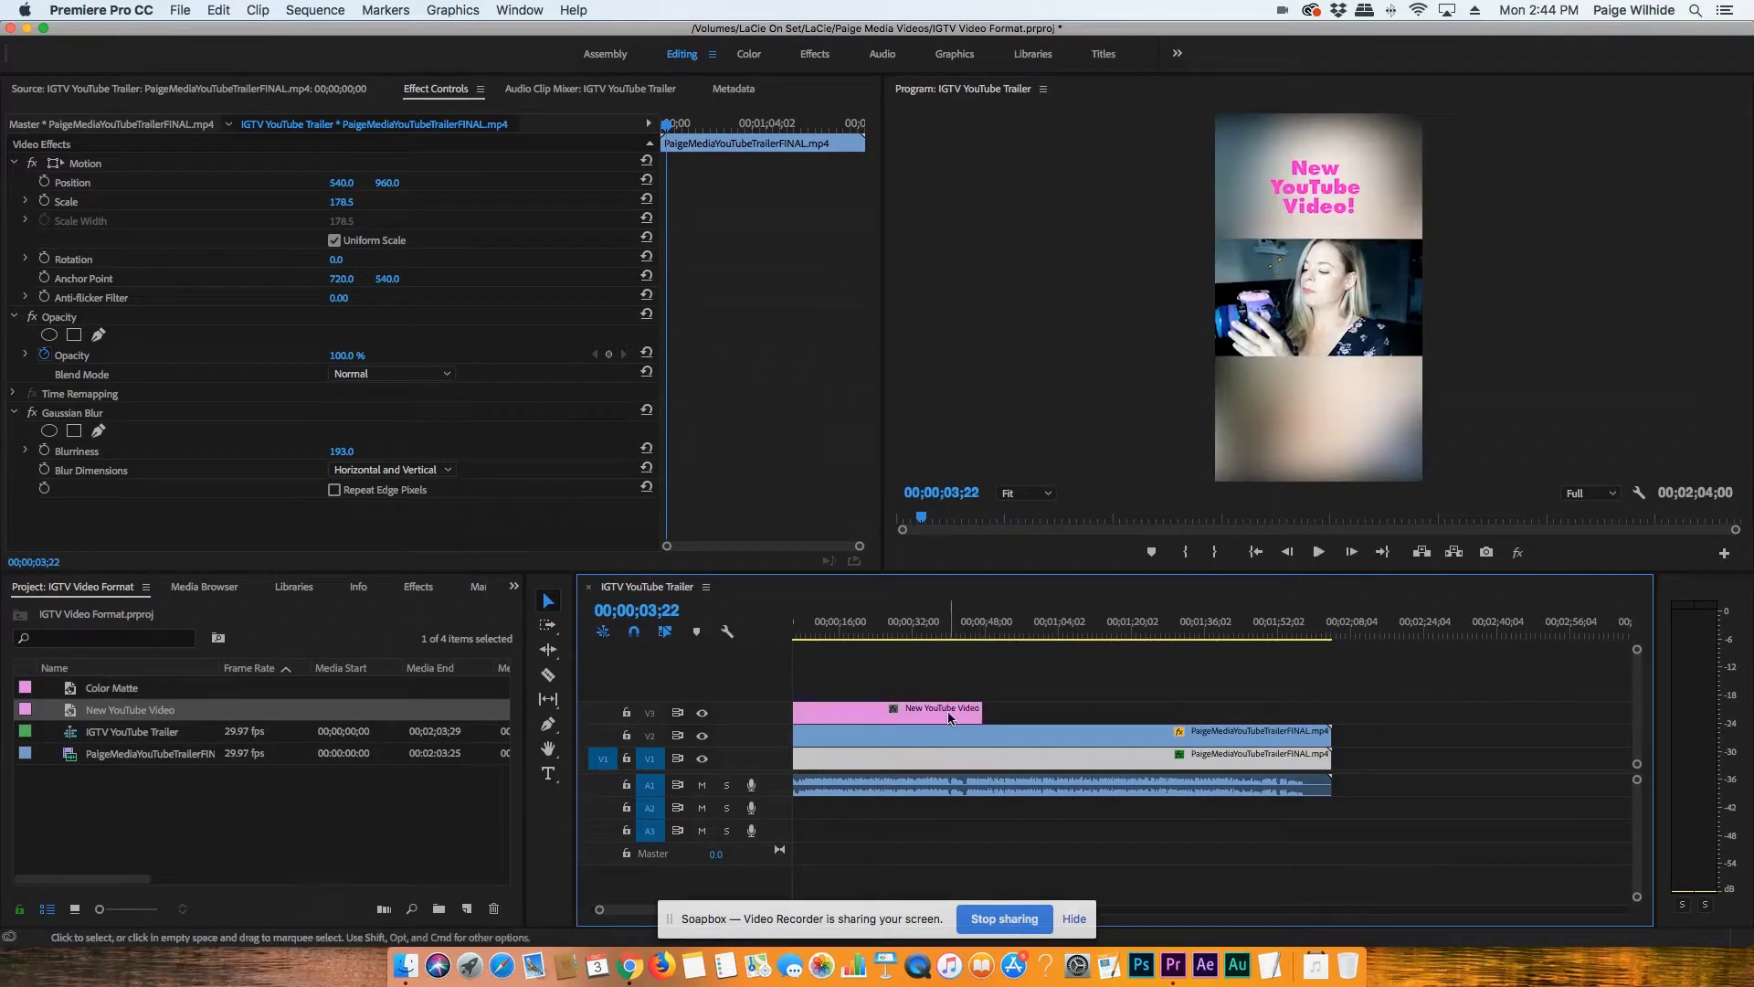
double_click(847, 709)
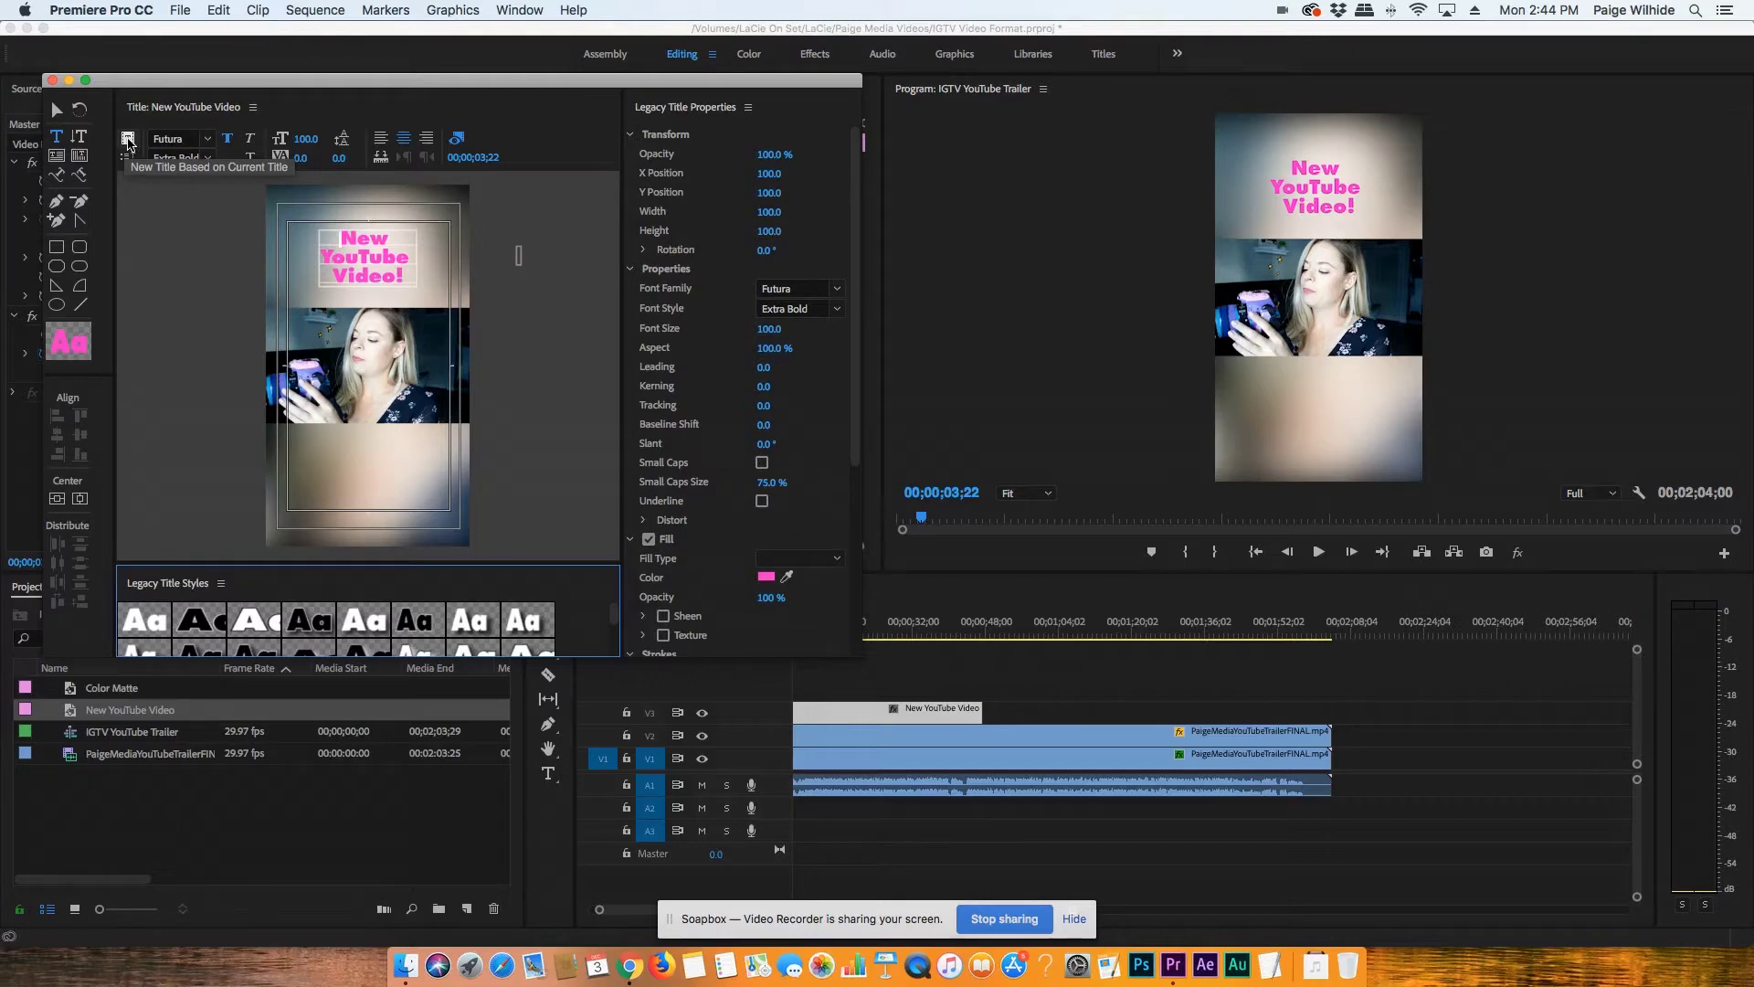
- Create a new title named Subscribe based on the current title
left_click(128, 139)
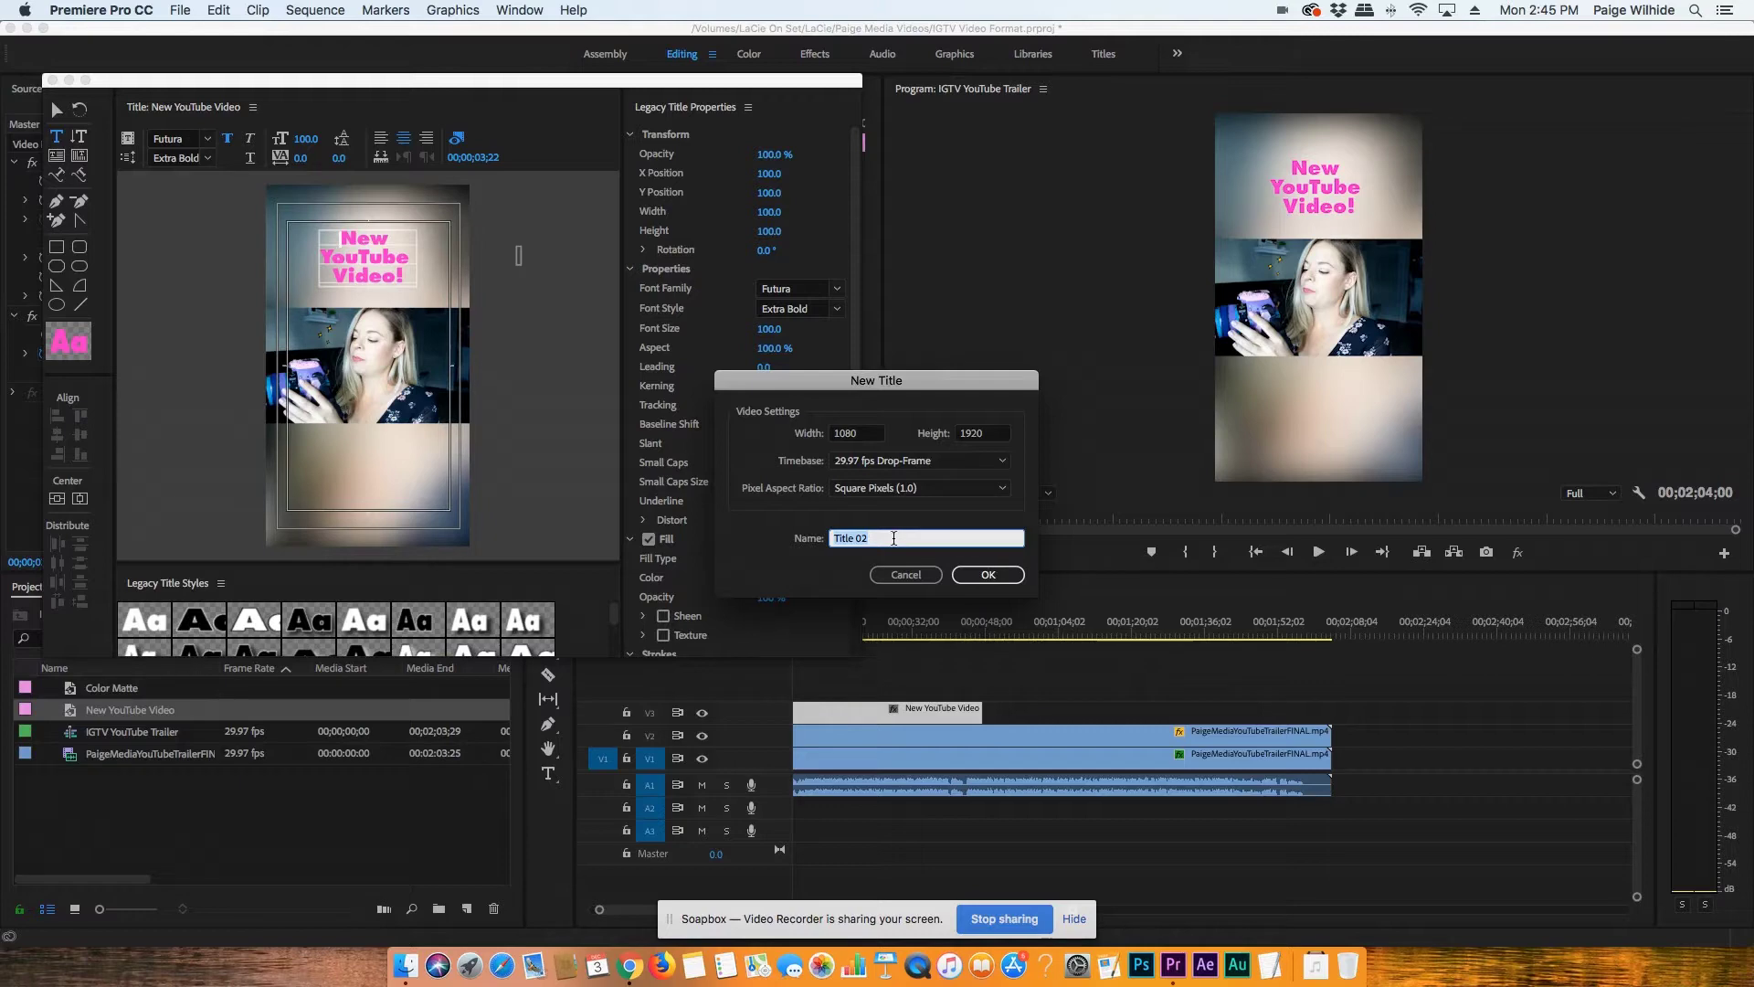
type("Subscribe!")
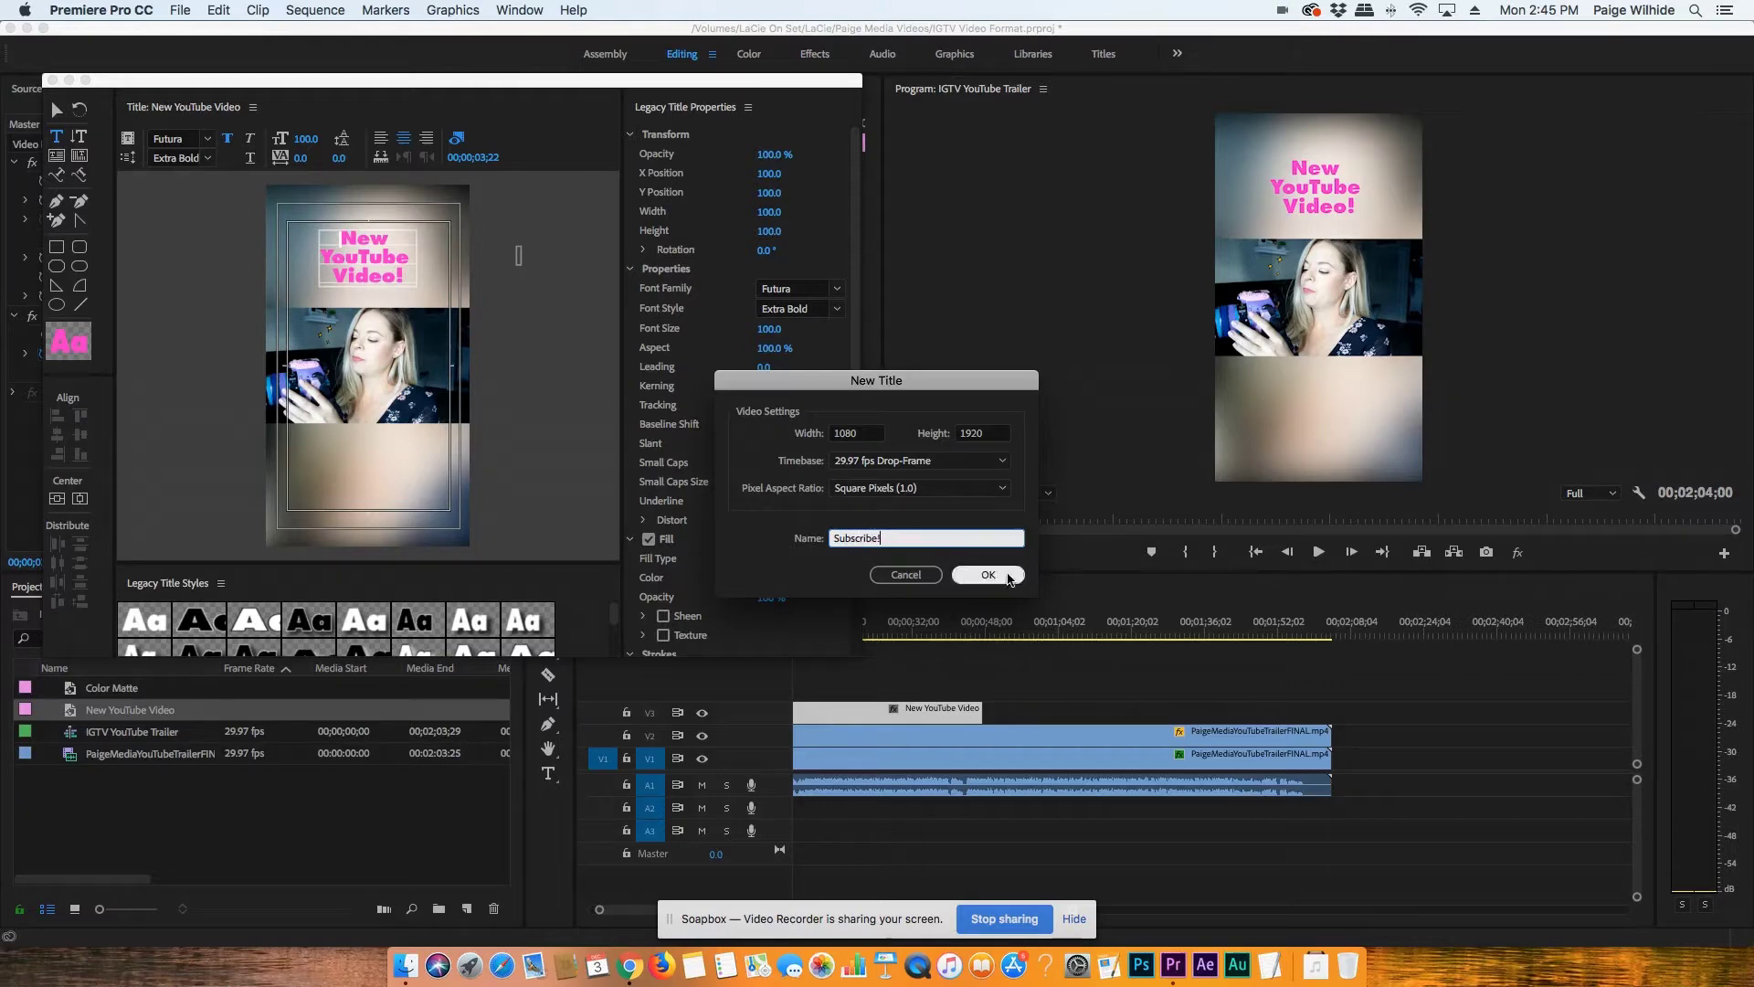
left_click(1009, 579)
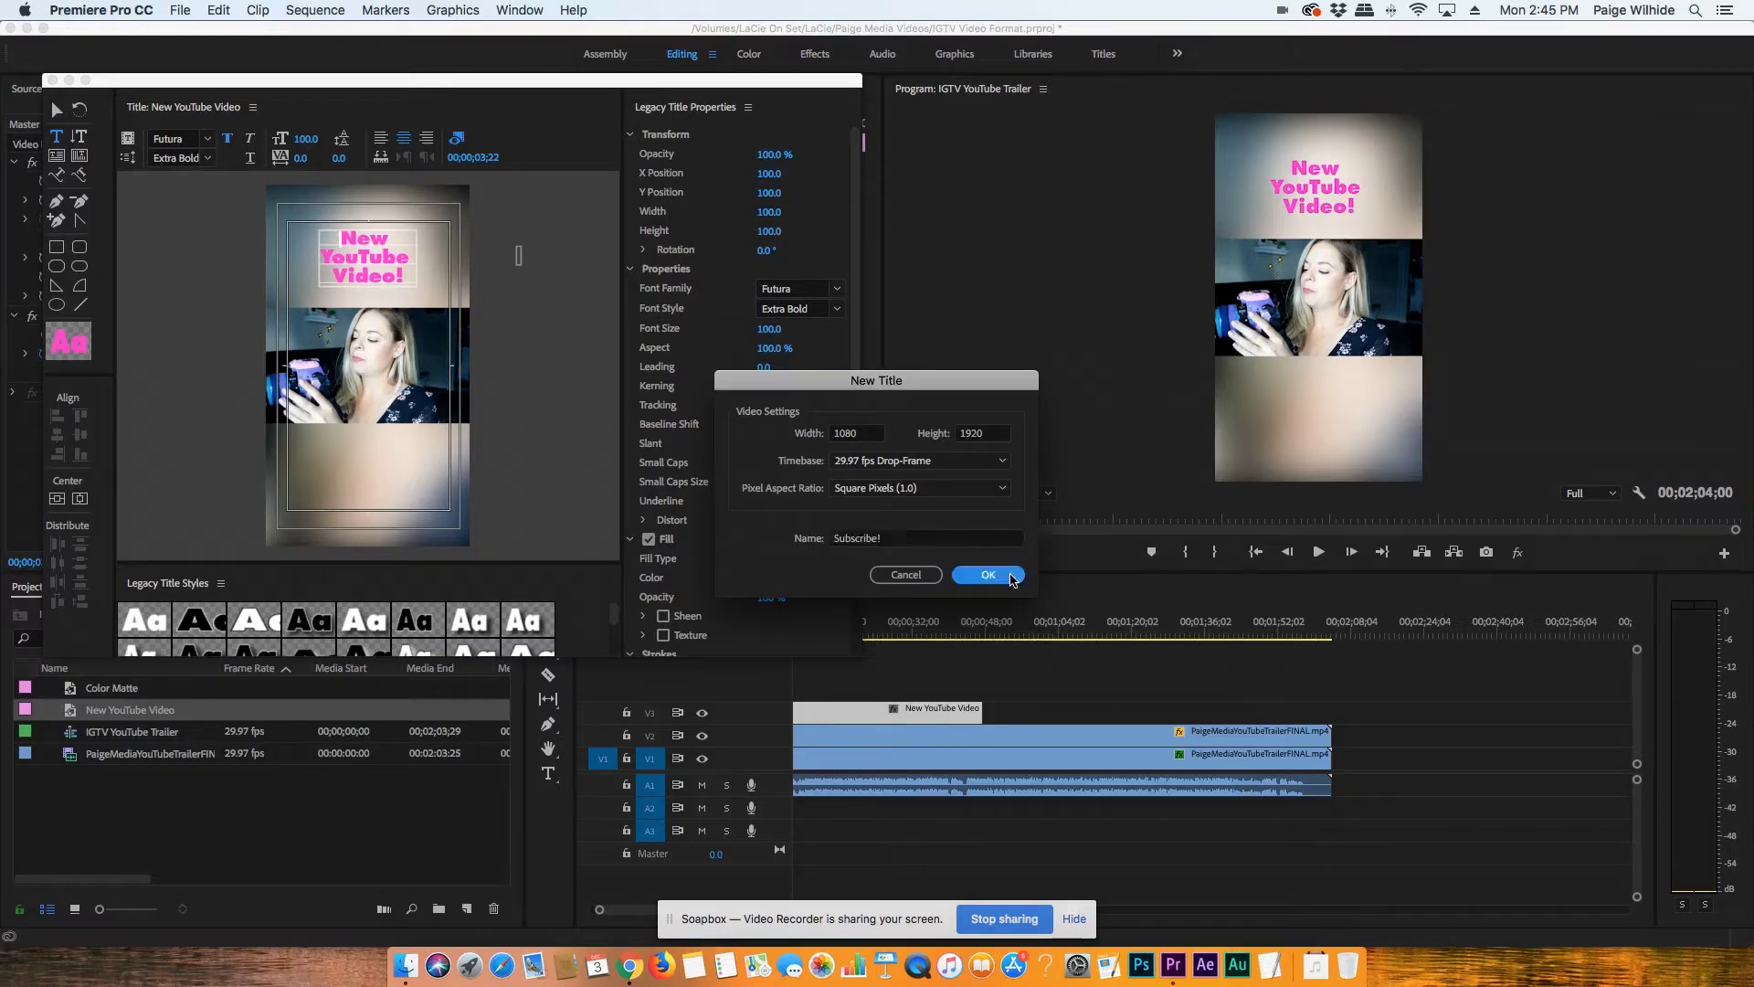
- Replace the title text with 'Subscribe!' and 'Link in Bio' on a new line
left_click(371, 260)
key("ctrl+a")
type("Subsc")
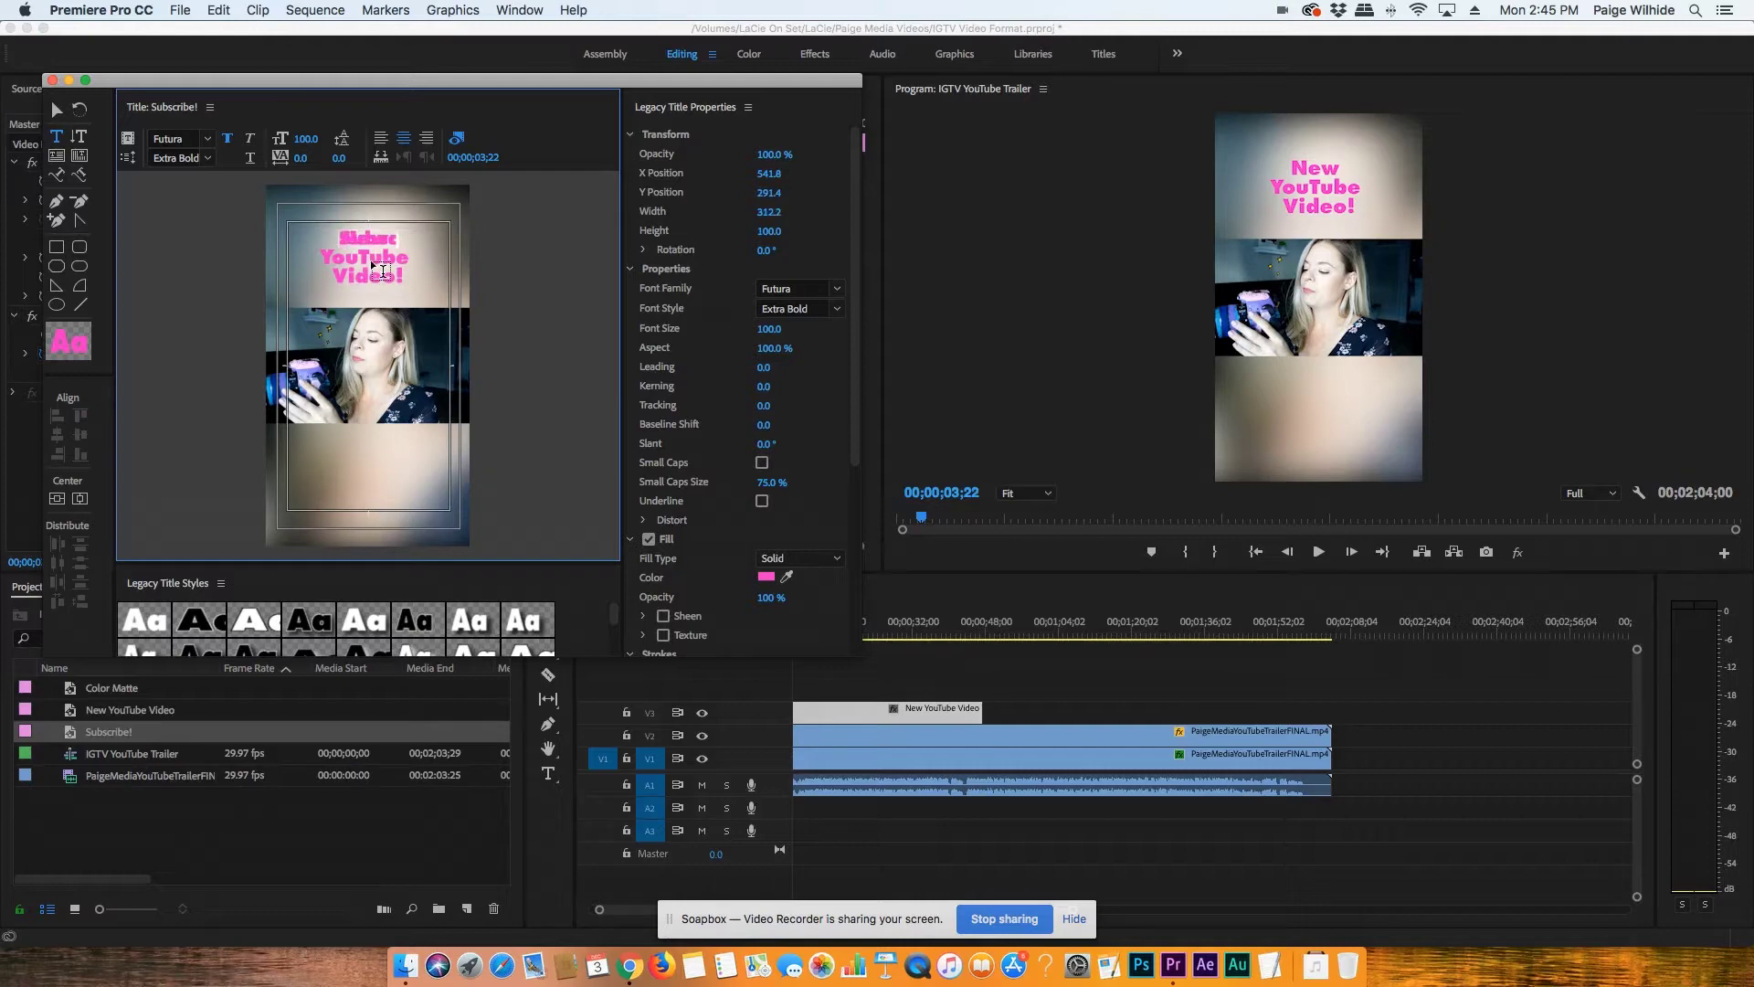
type("ribe!")
key("Return")
key("Return")
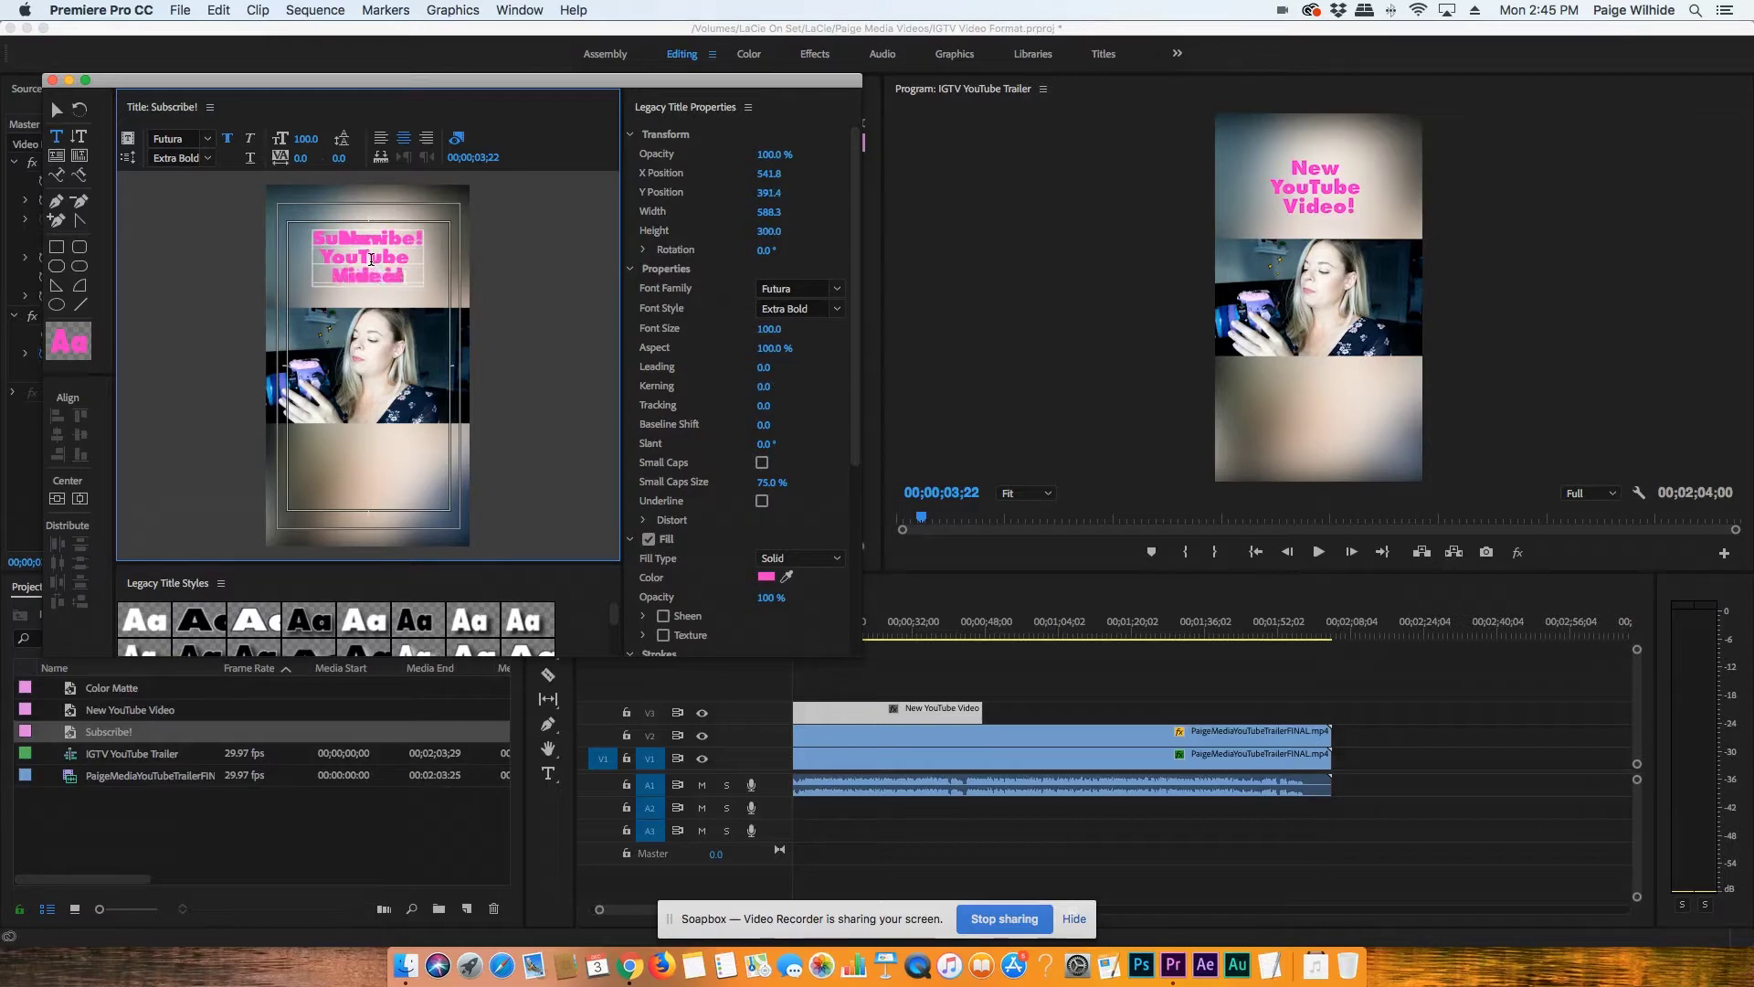
type("Link in Bio")
- Place the Subscribe! title on V3 right after the first title, extended to the trailer's end
left_click(52, 80)
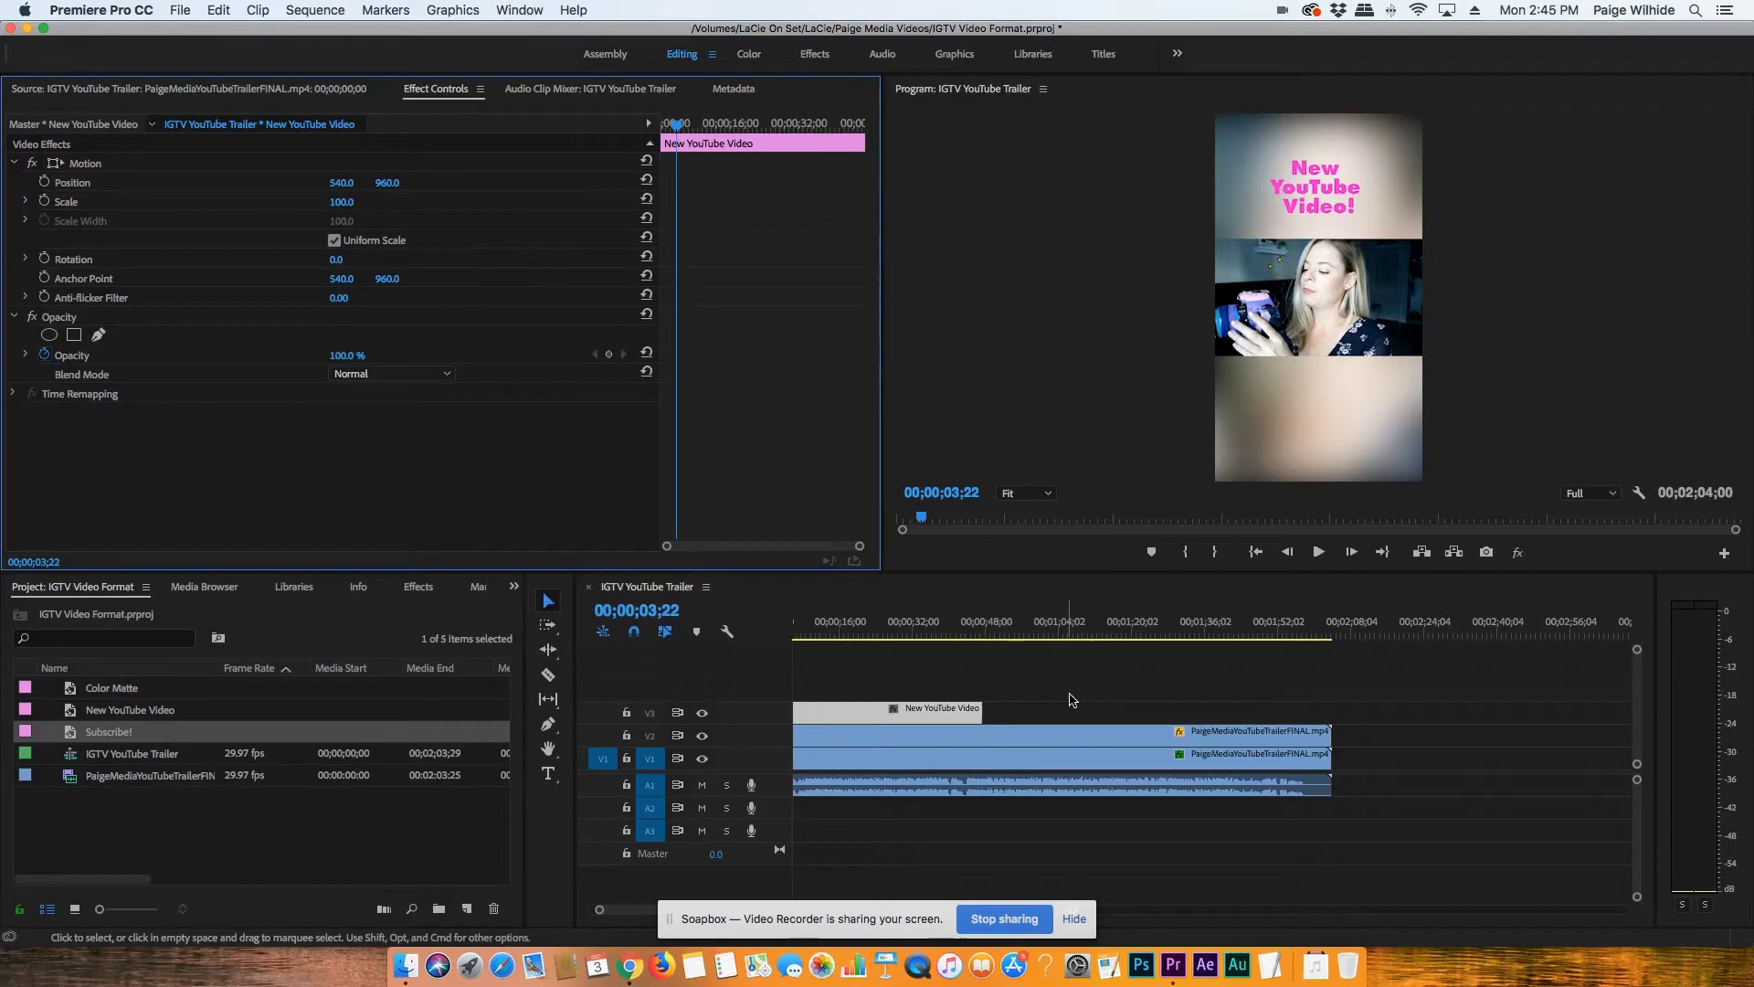
left_click_drag(92, 735, 986, 714)
left_click(966, 628)
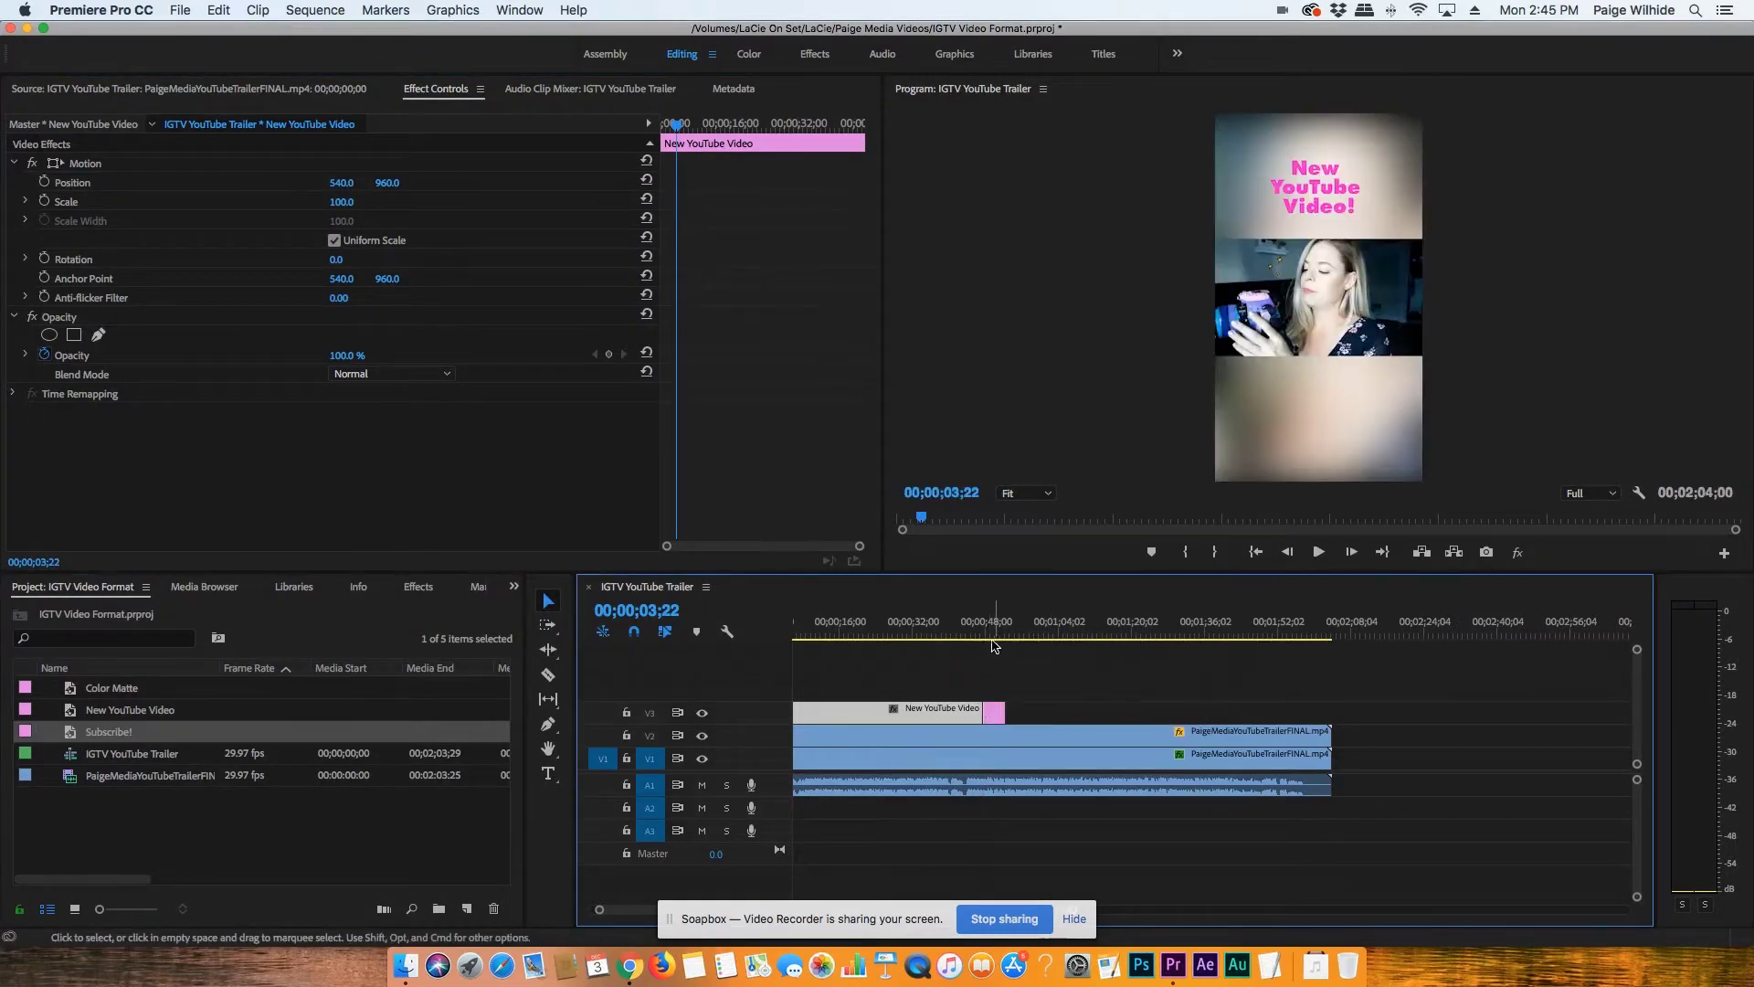
left_click_drag(1003, 713, 1329, 718)
- Preview the switch between the two titles and reopen the Subscribe! title
key("space")
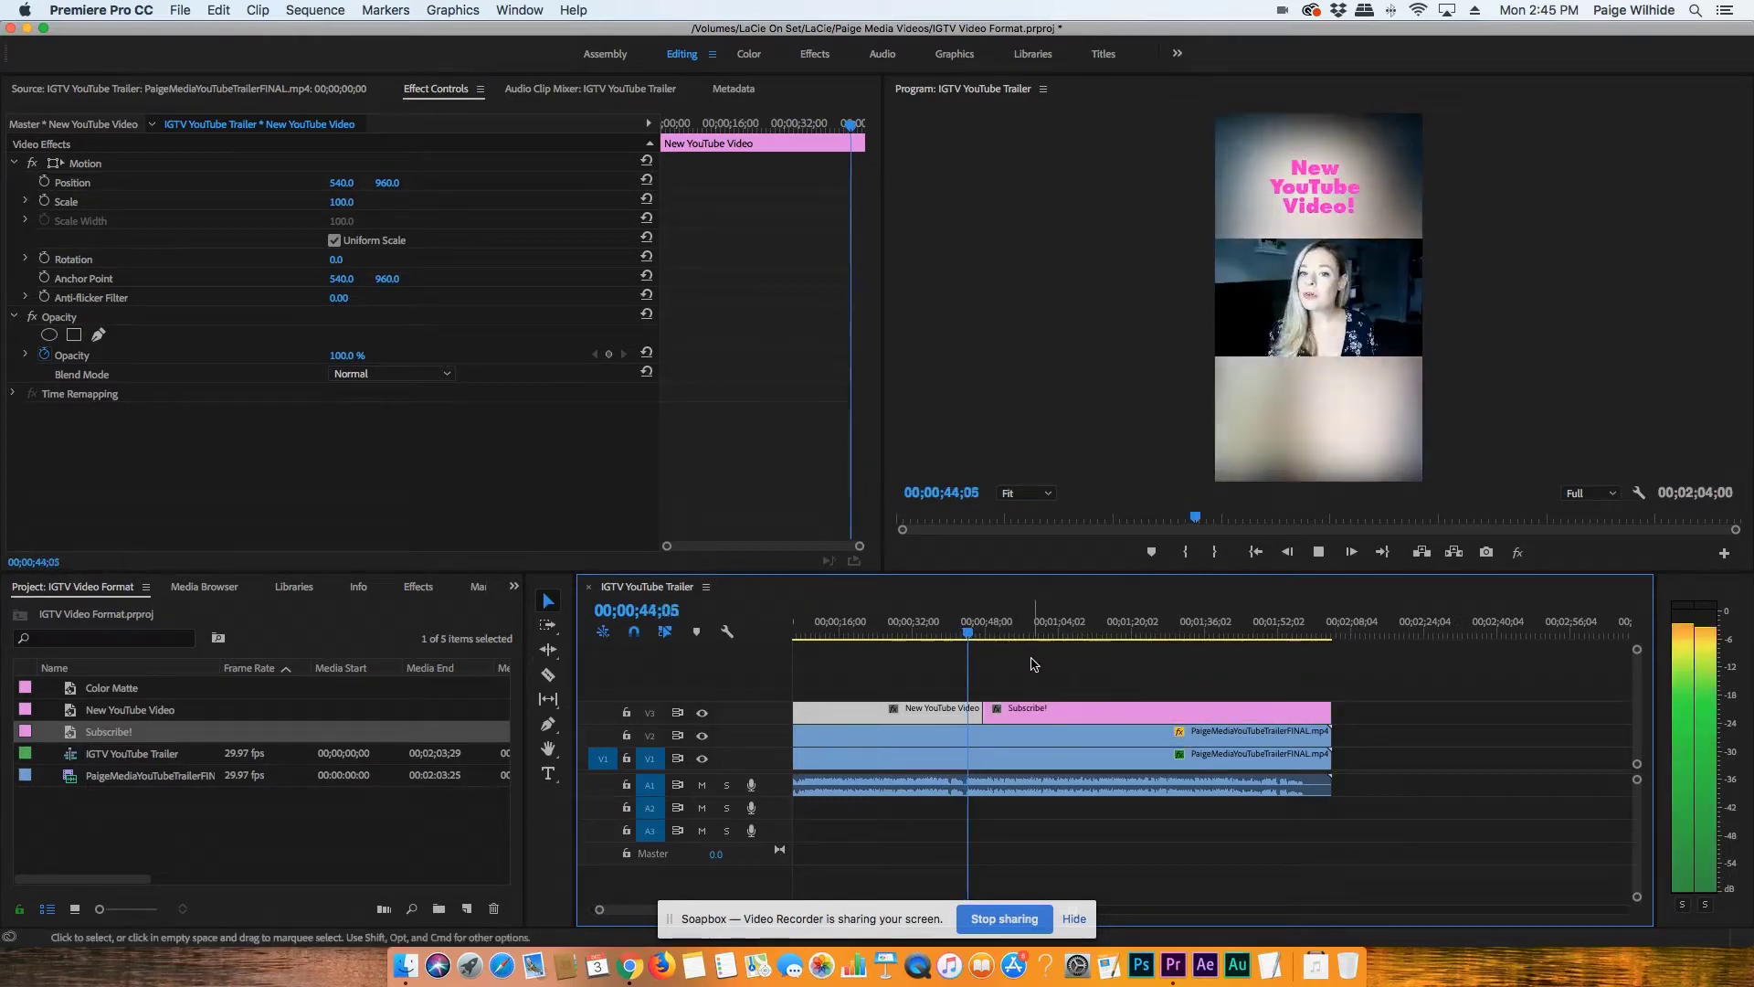
key("space")
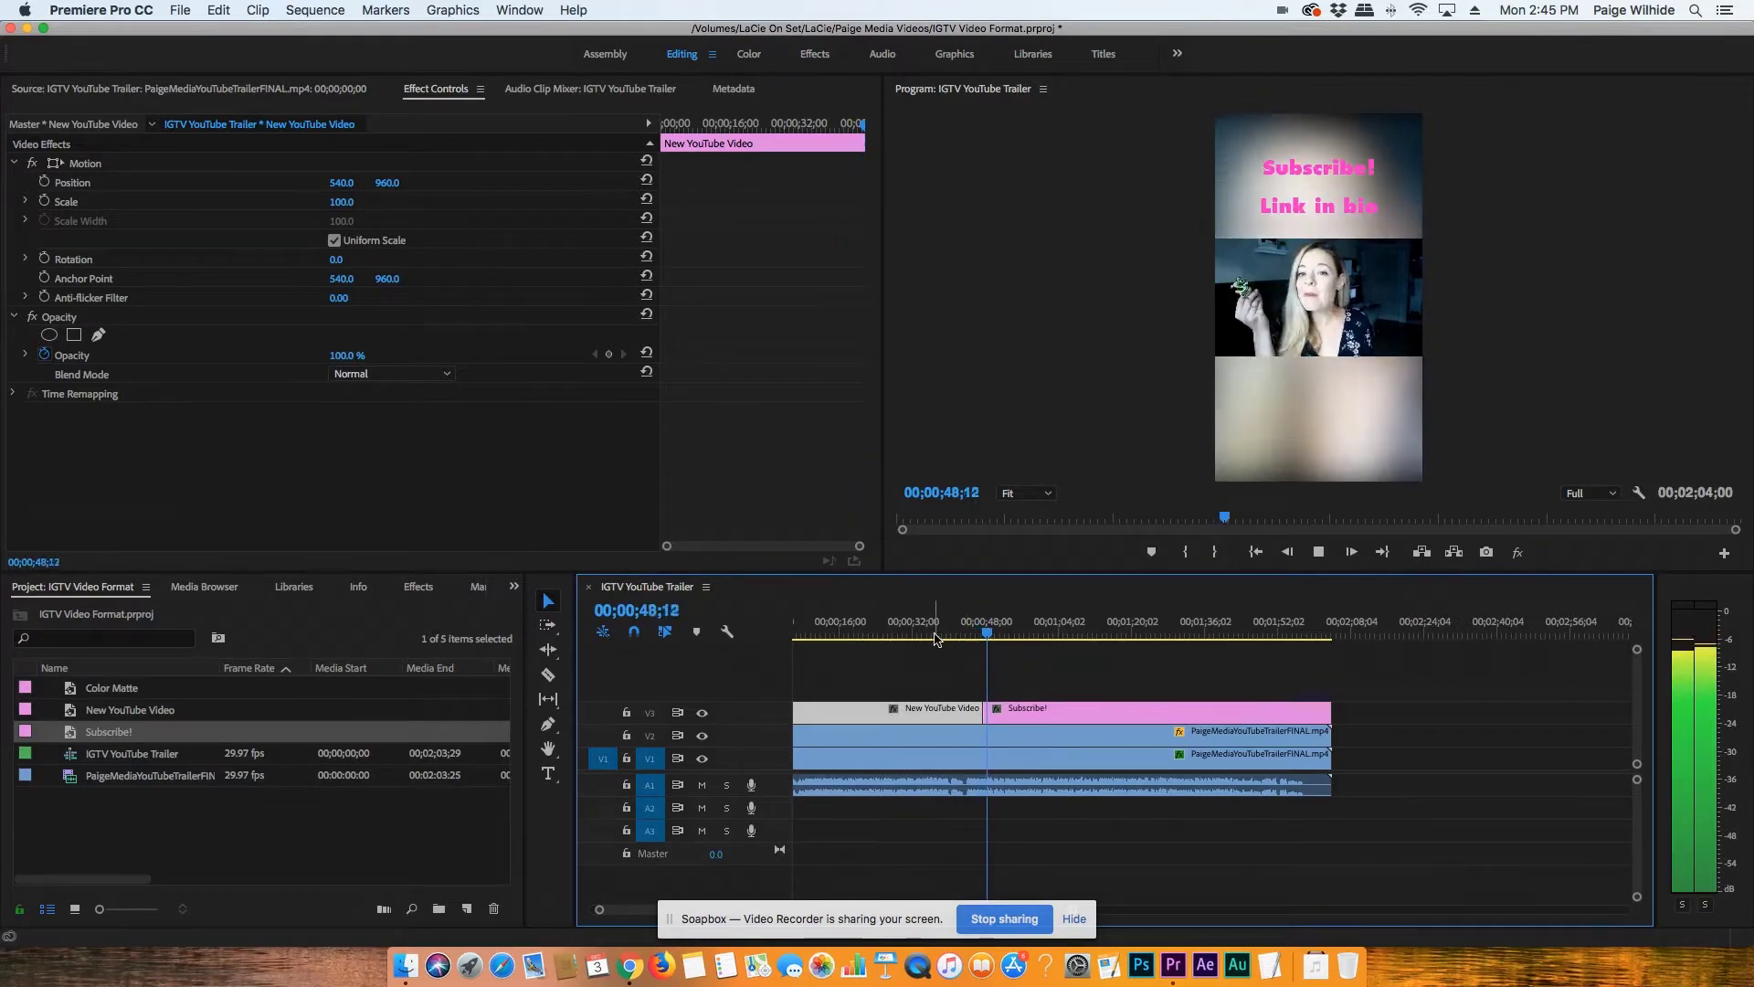
key("space")
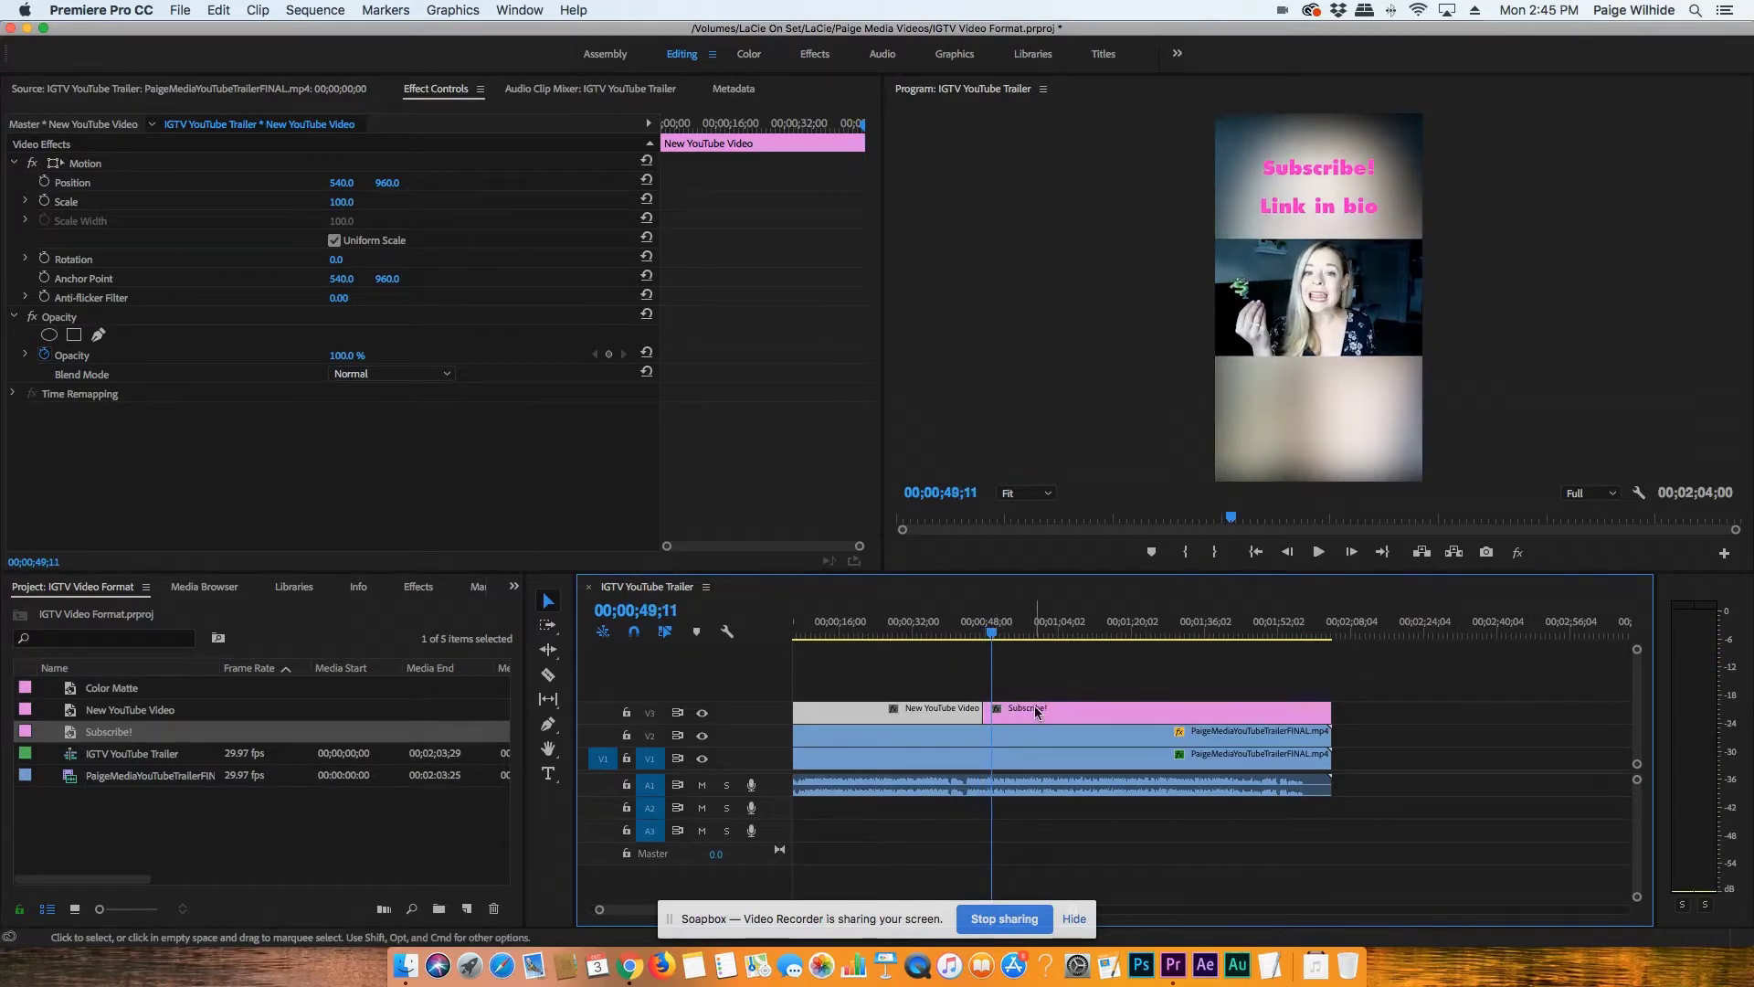
left_click(1038, 711)
double_click(1038, 710)
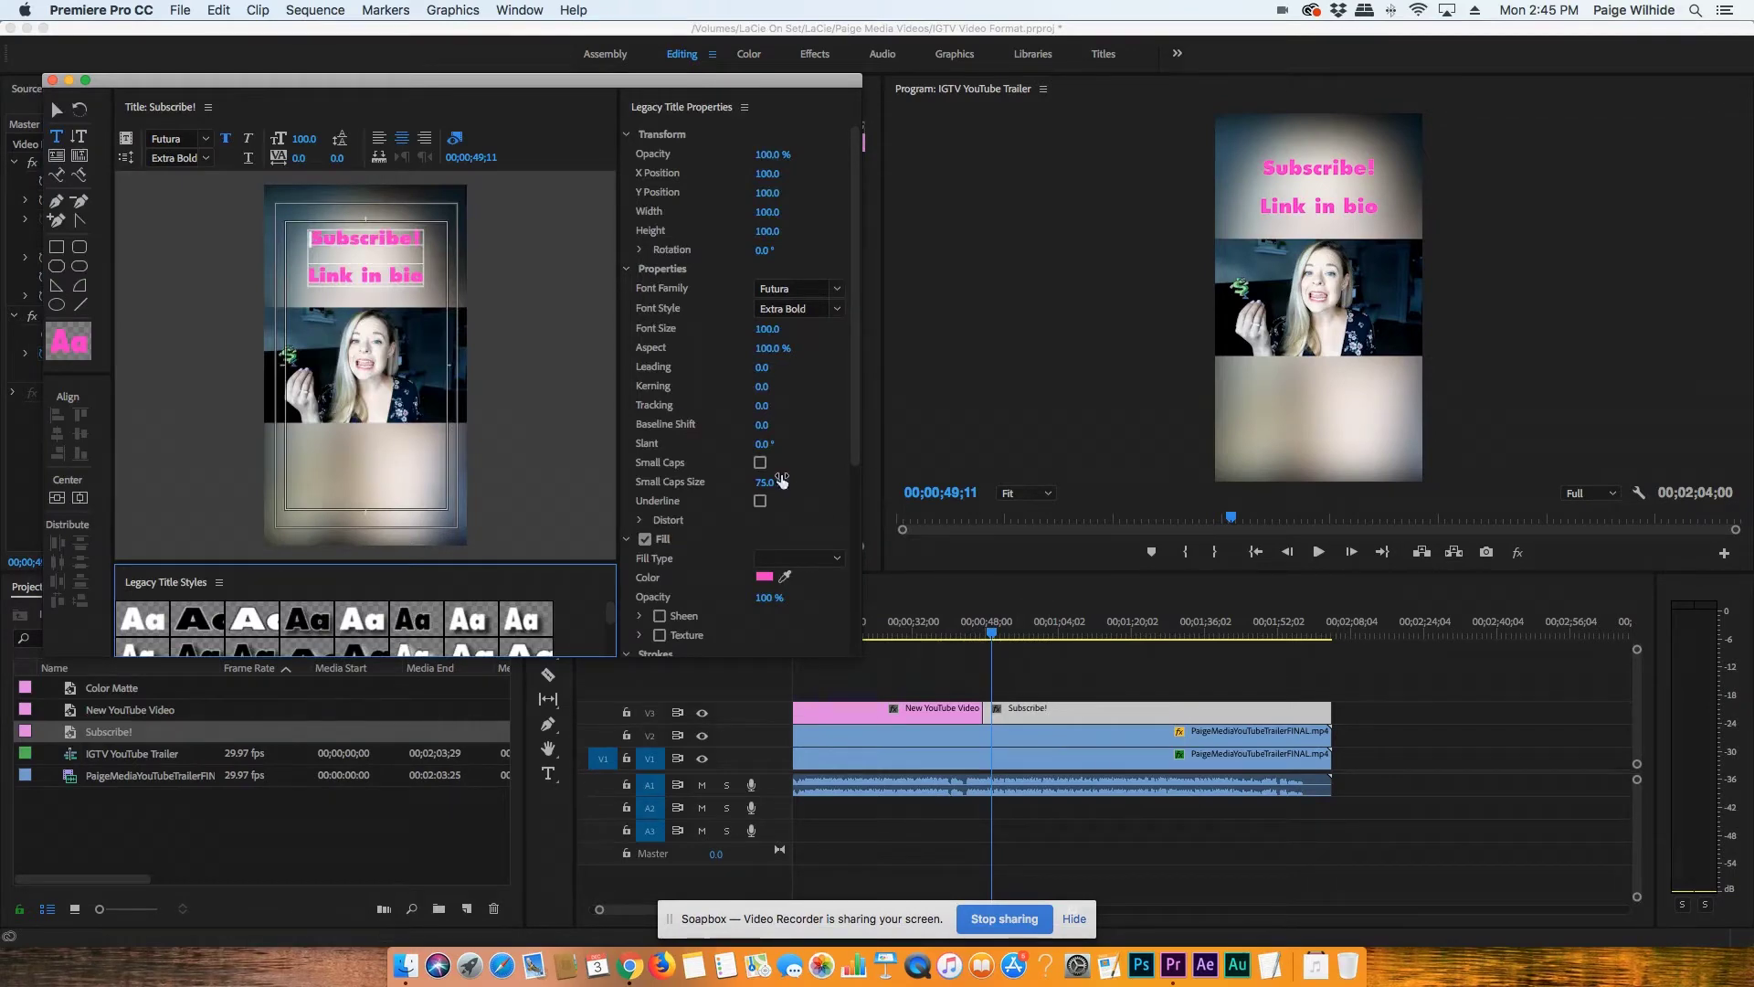
- Restore the solid pink fill on the Subscribe! / Link in bio text, then close the editor
scroll(833, 489, "down", 10)
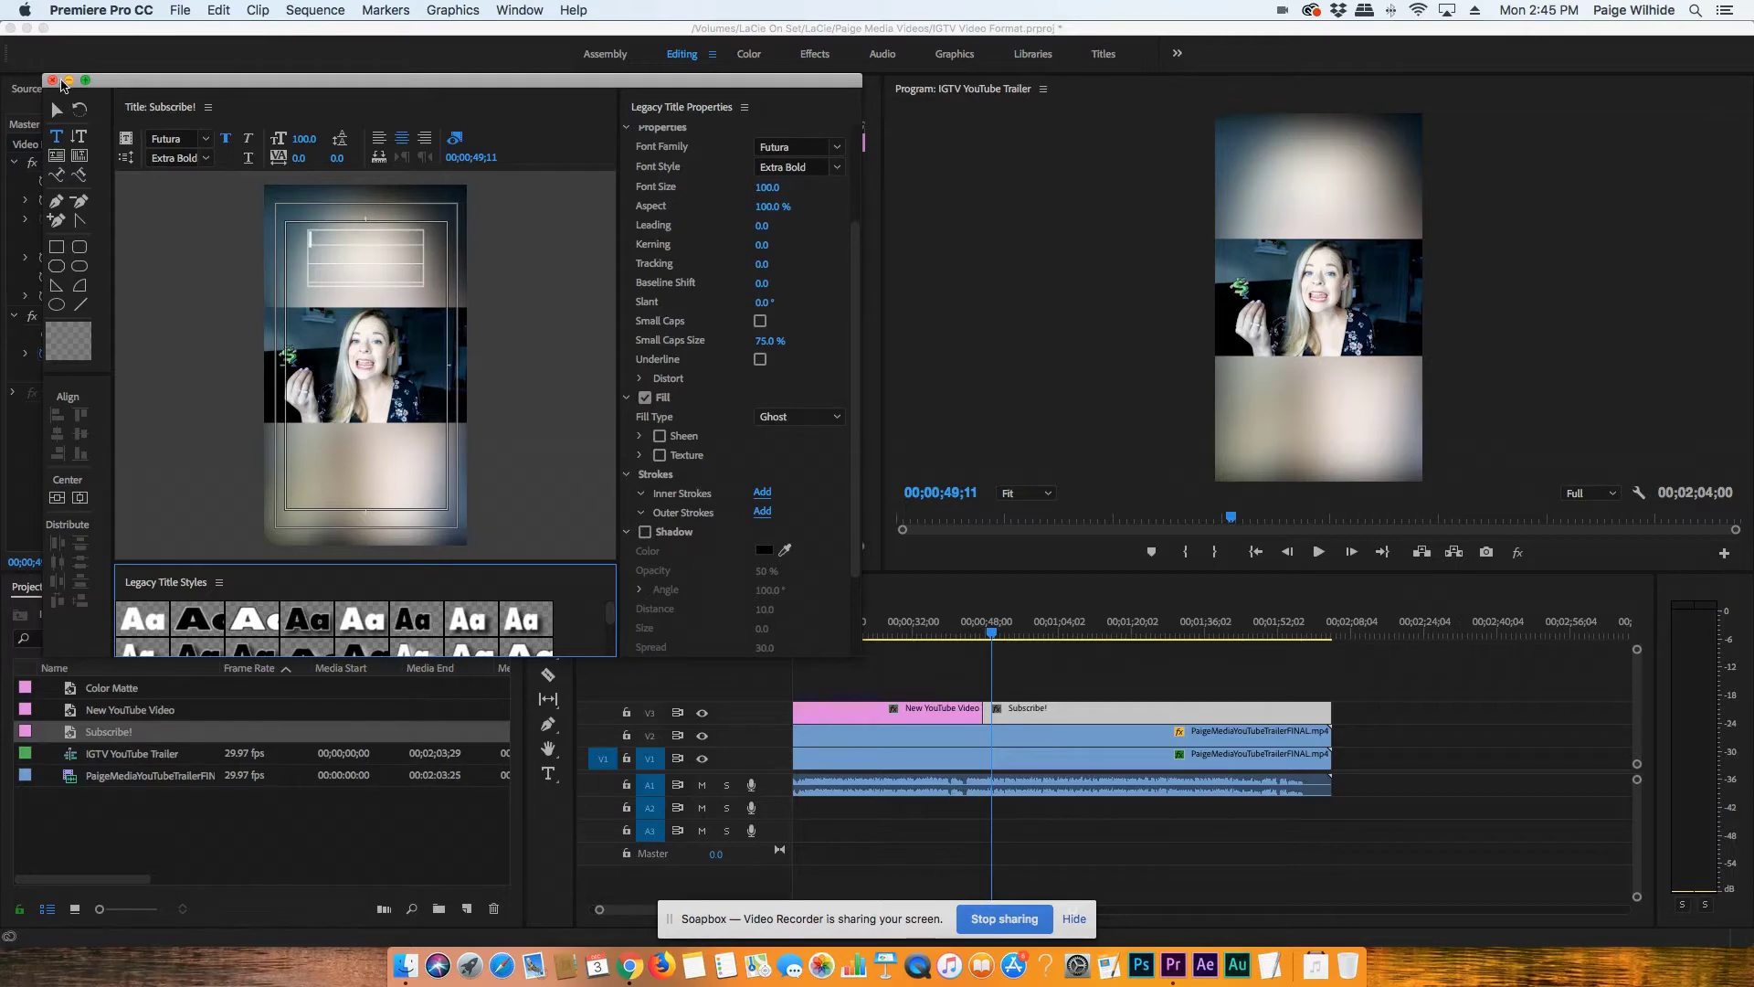
left_click(53, 81)
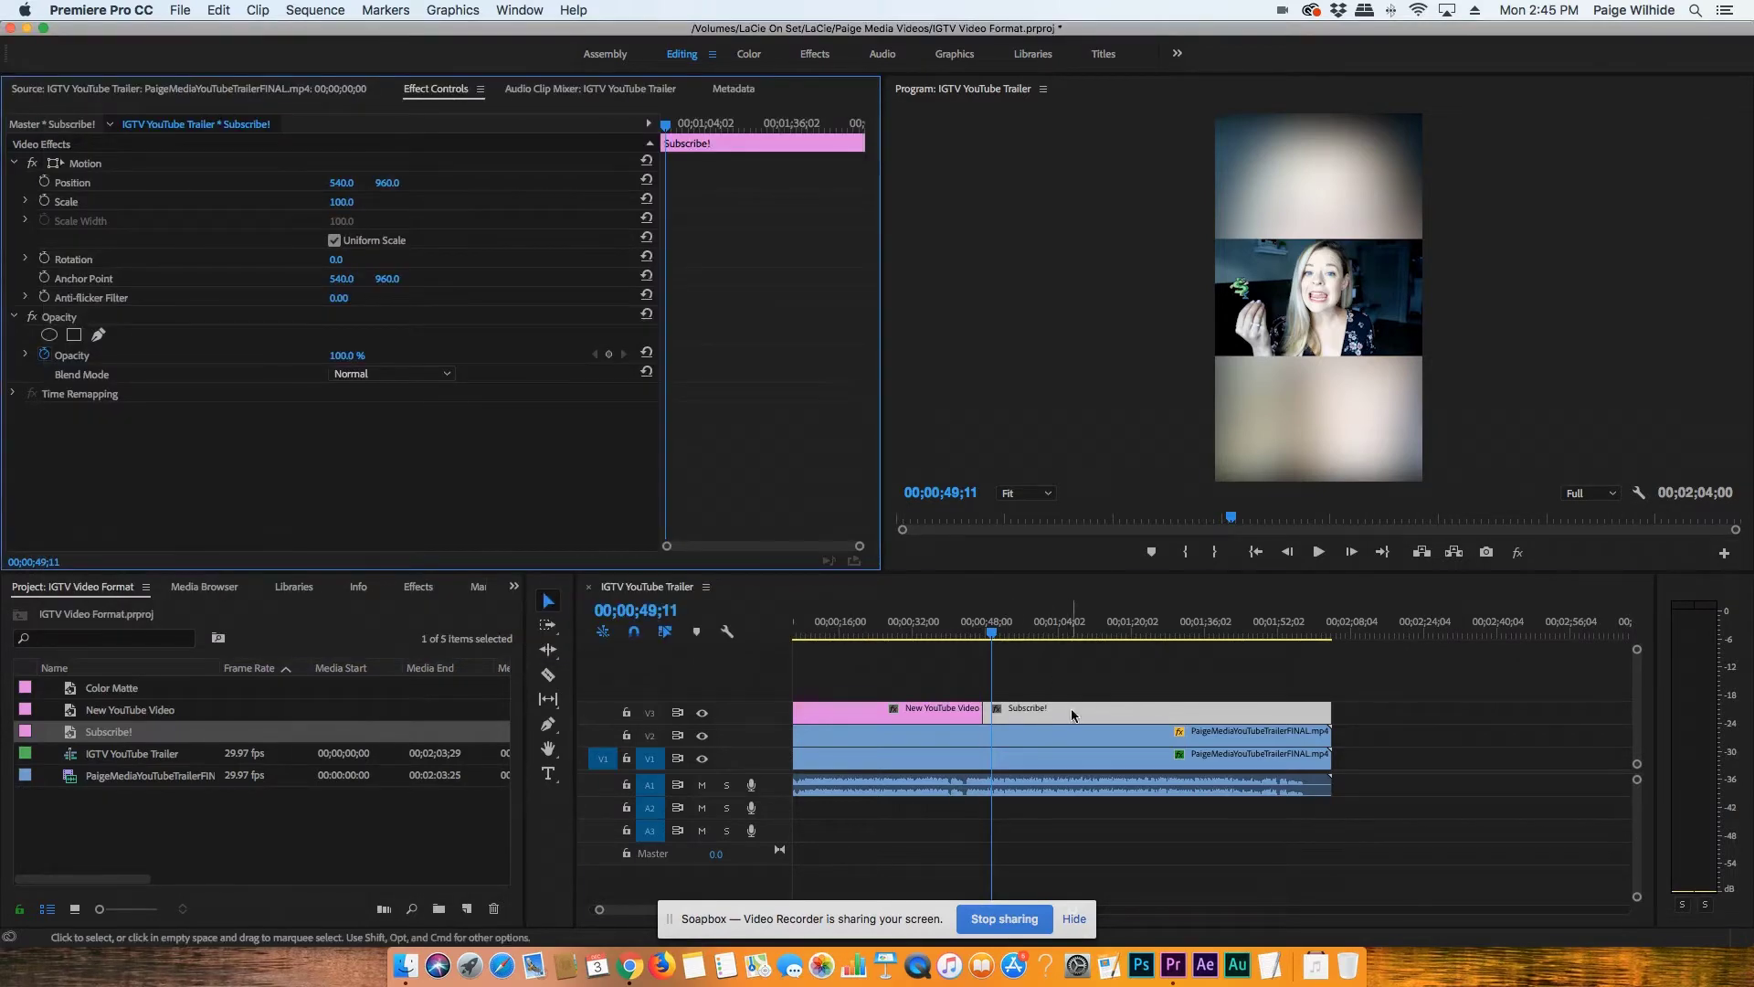
left_click(1046, 621)
double_click(1088, 715)
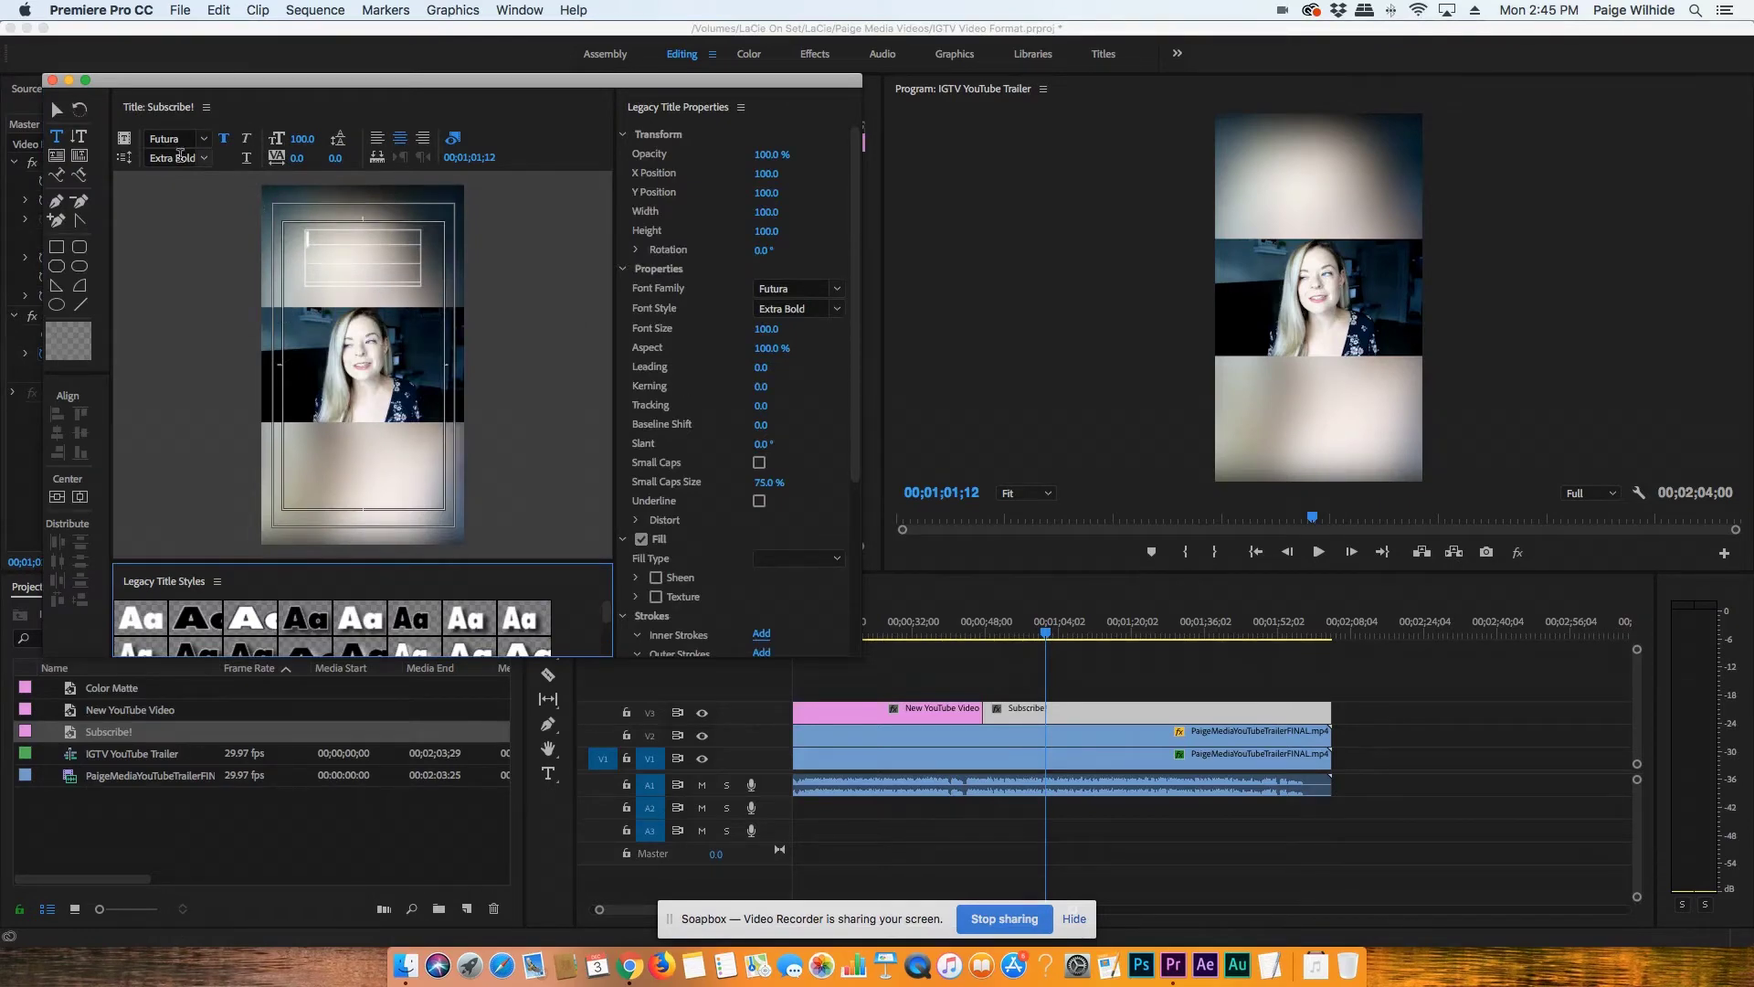
left_click(364, 245)
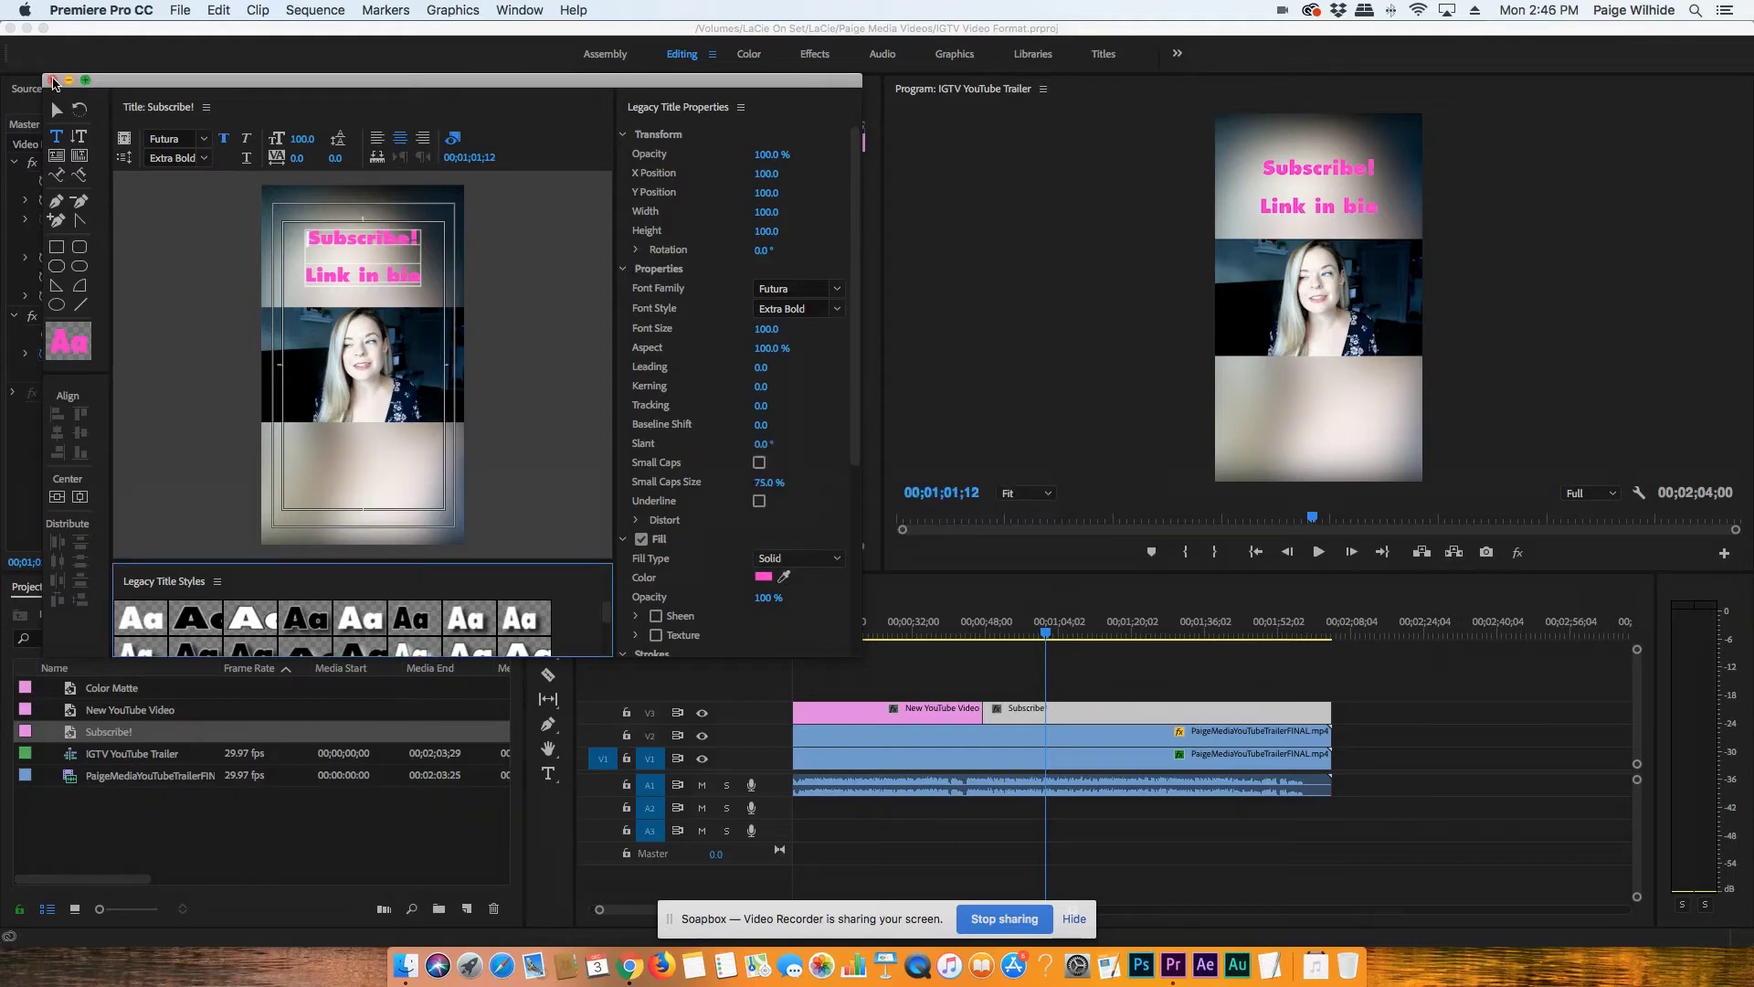
left_click(52, 80)
- Add a Cross Dissolve at the edit point between the two titles on V3
left_click(419, 587)
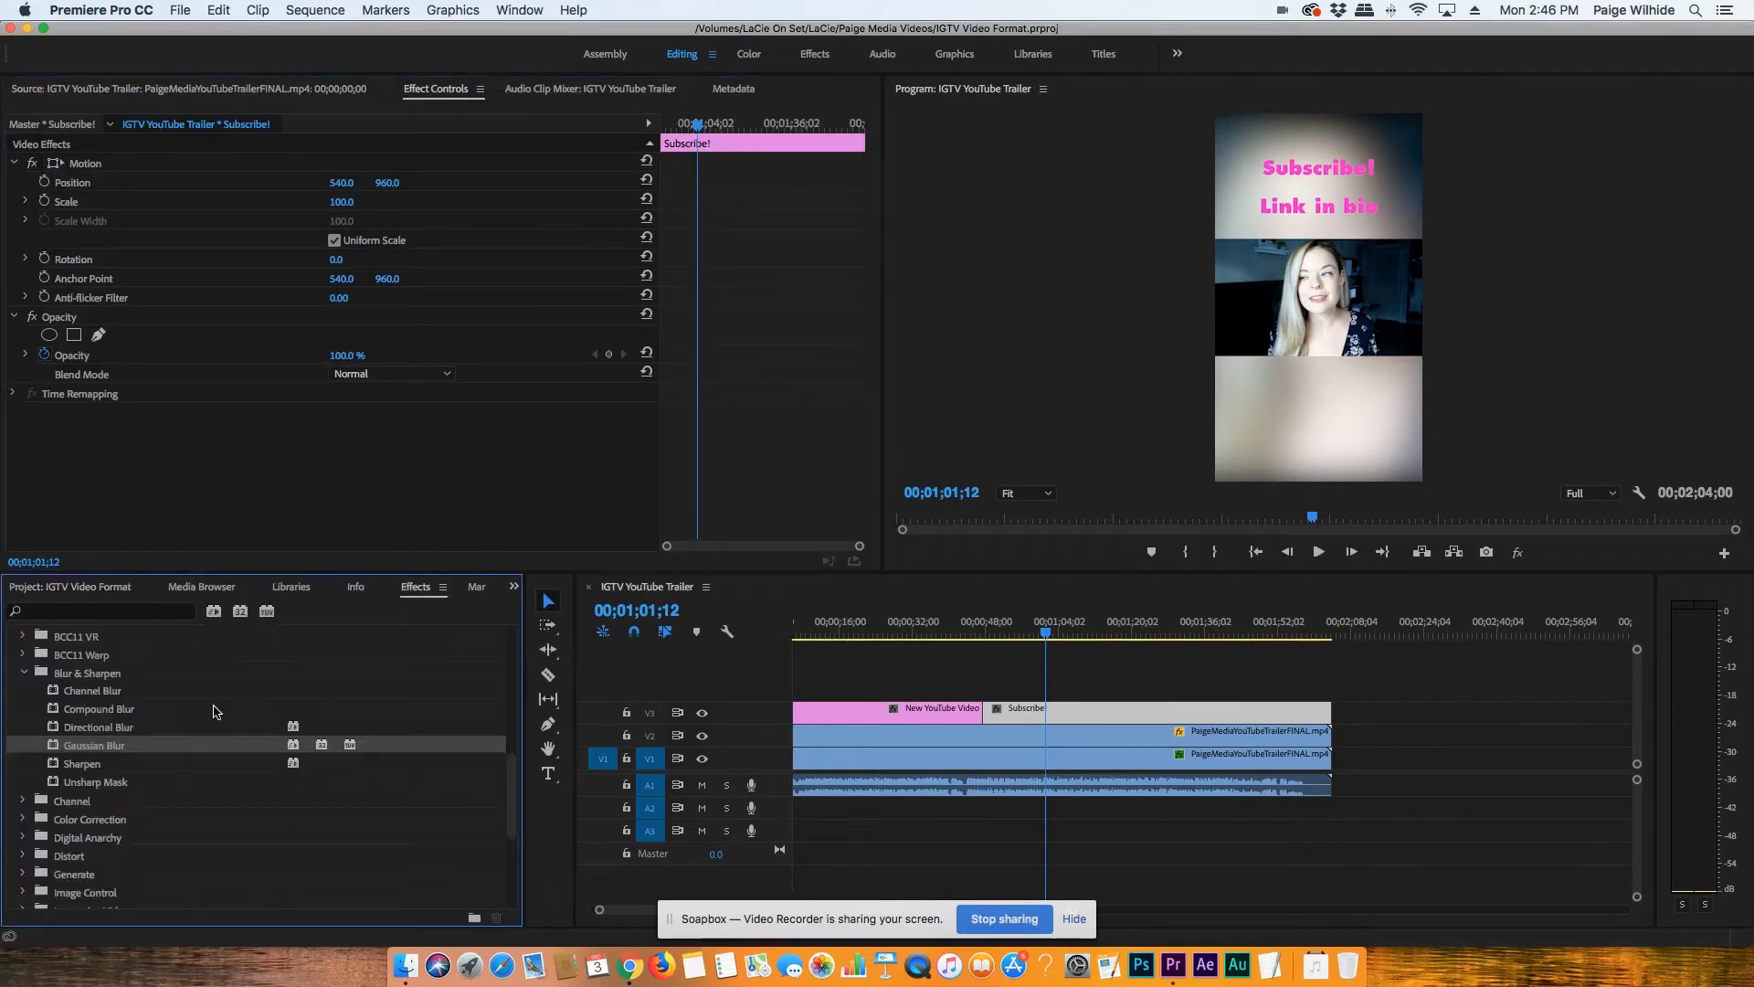
left_click(28, 670)
scroll(28, 673, "up", 5)
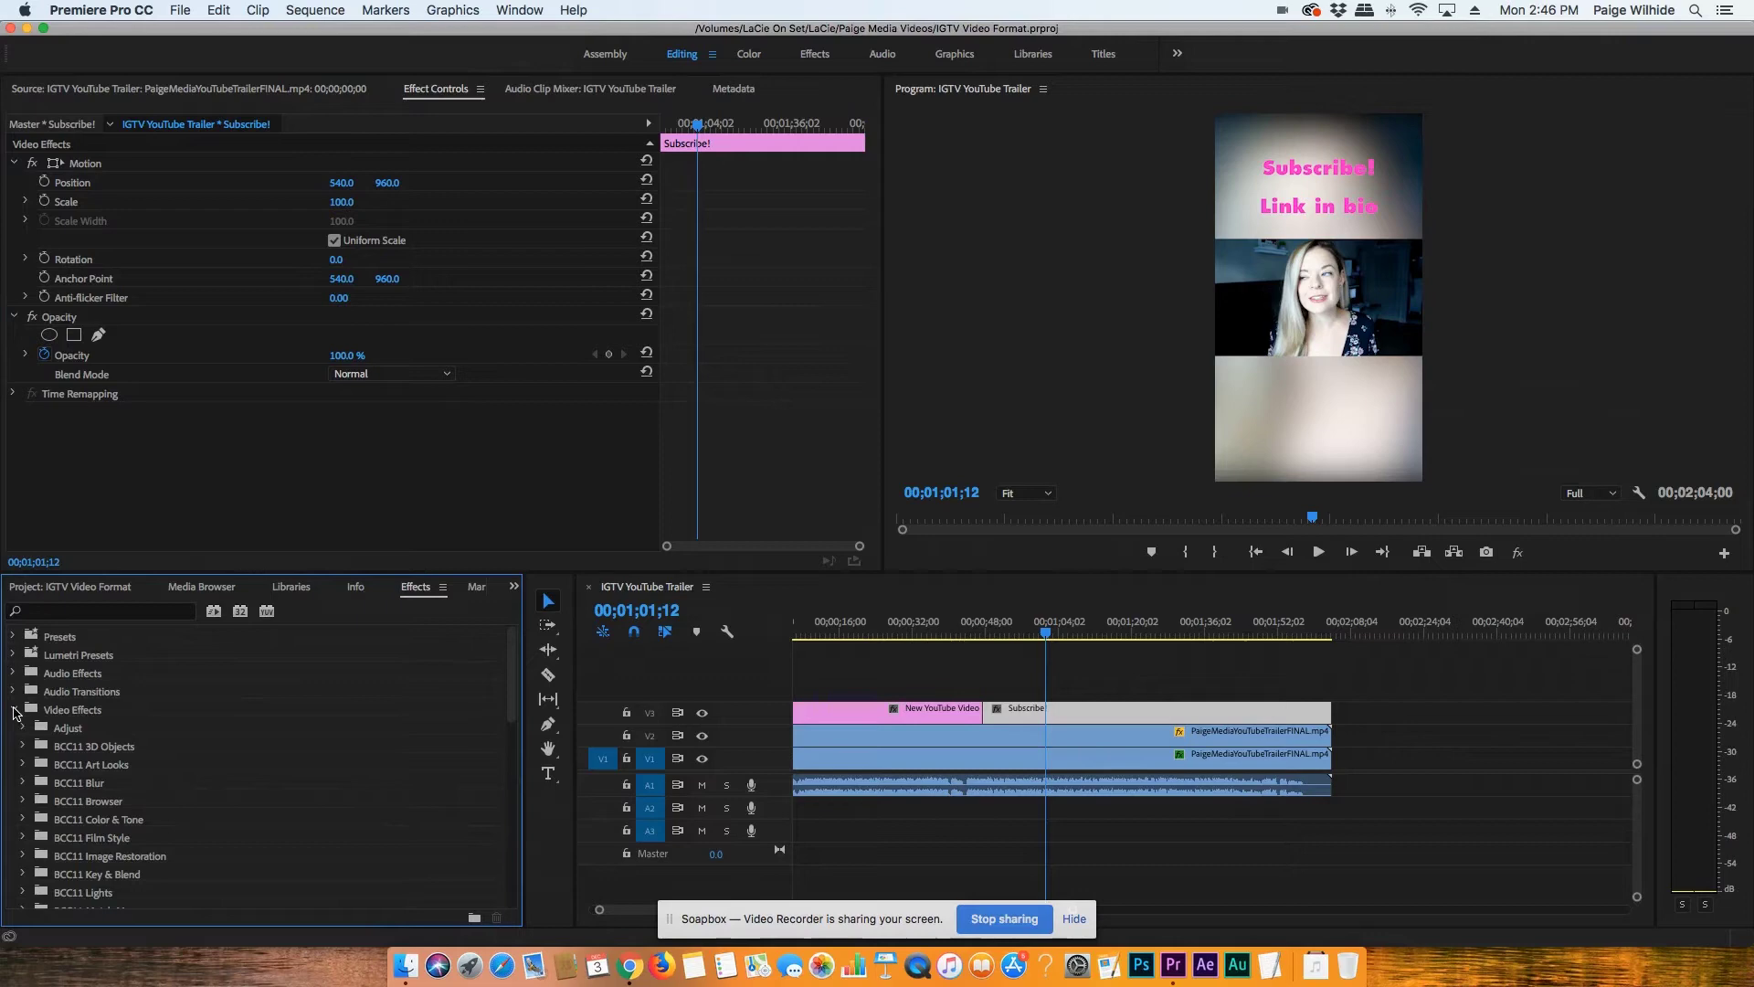
left_click(14, 712)
left_click(14, 728)
double_click(57, 801)
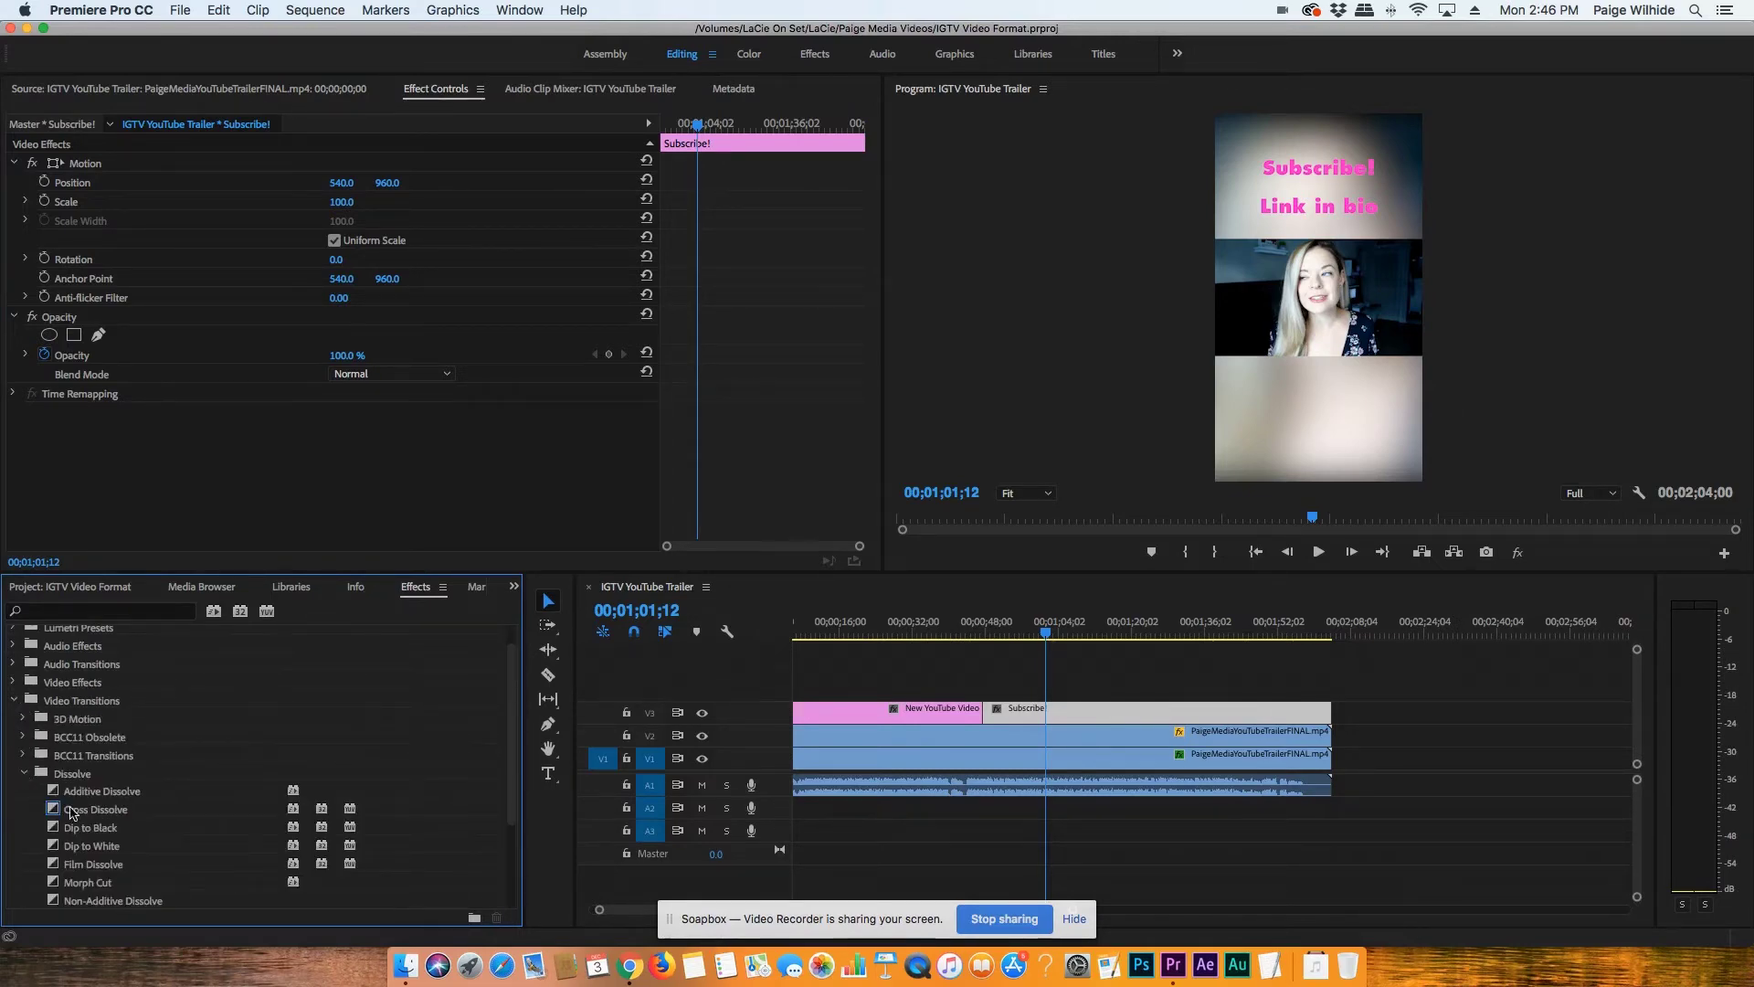
left_click_drag(71, 810, 986, 722)
- Preview the cross dissolve from just before the title change
left_click(983, 630)
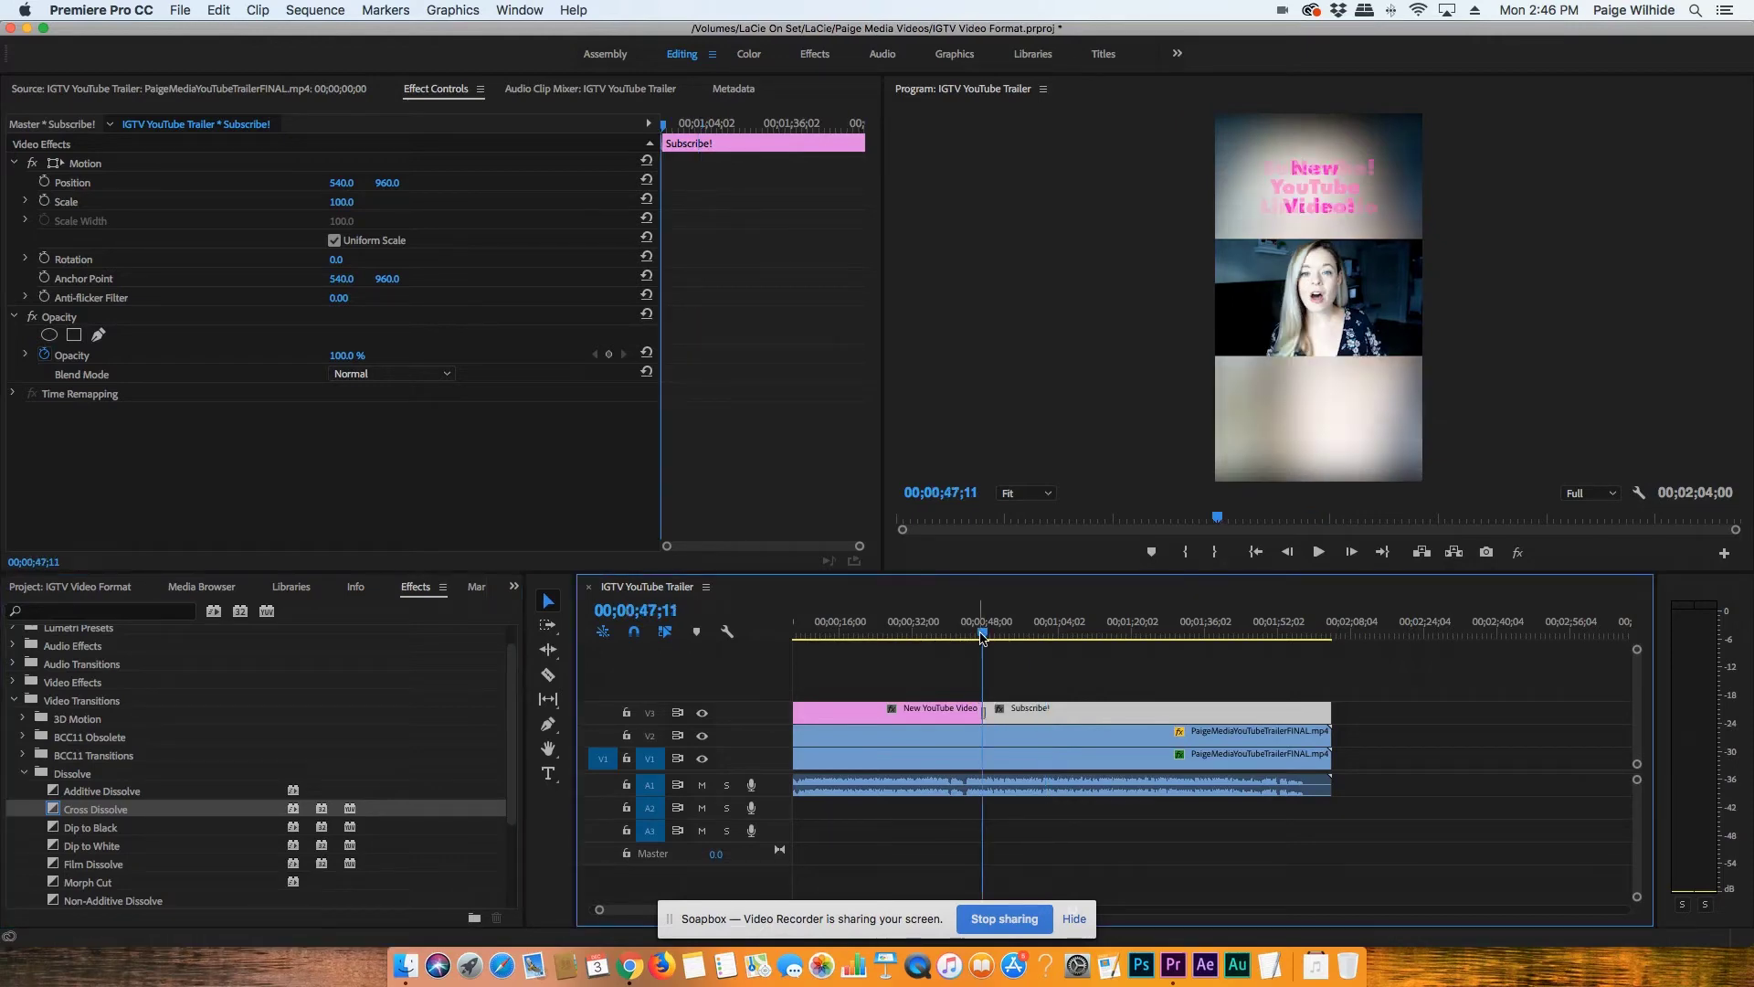
key("shift+k")
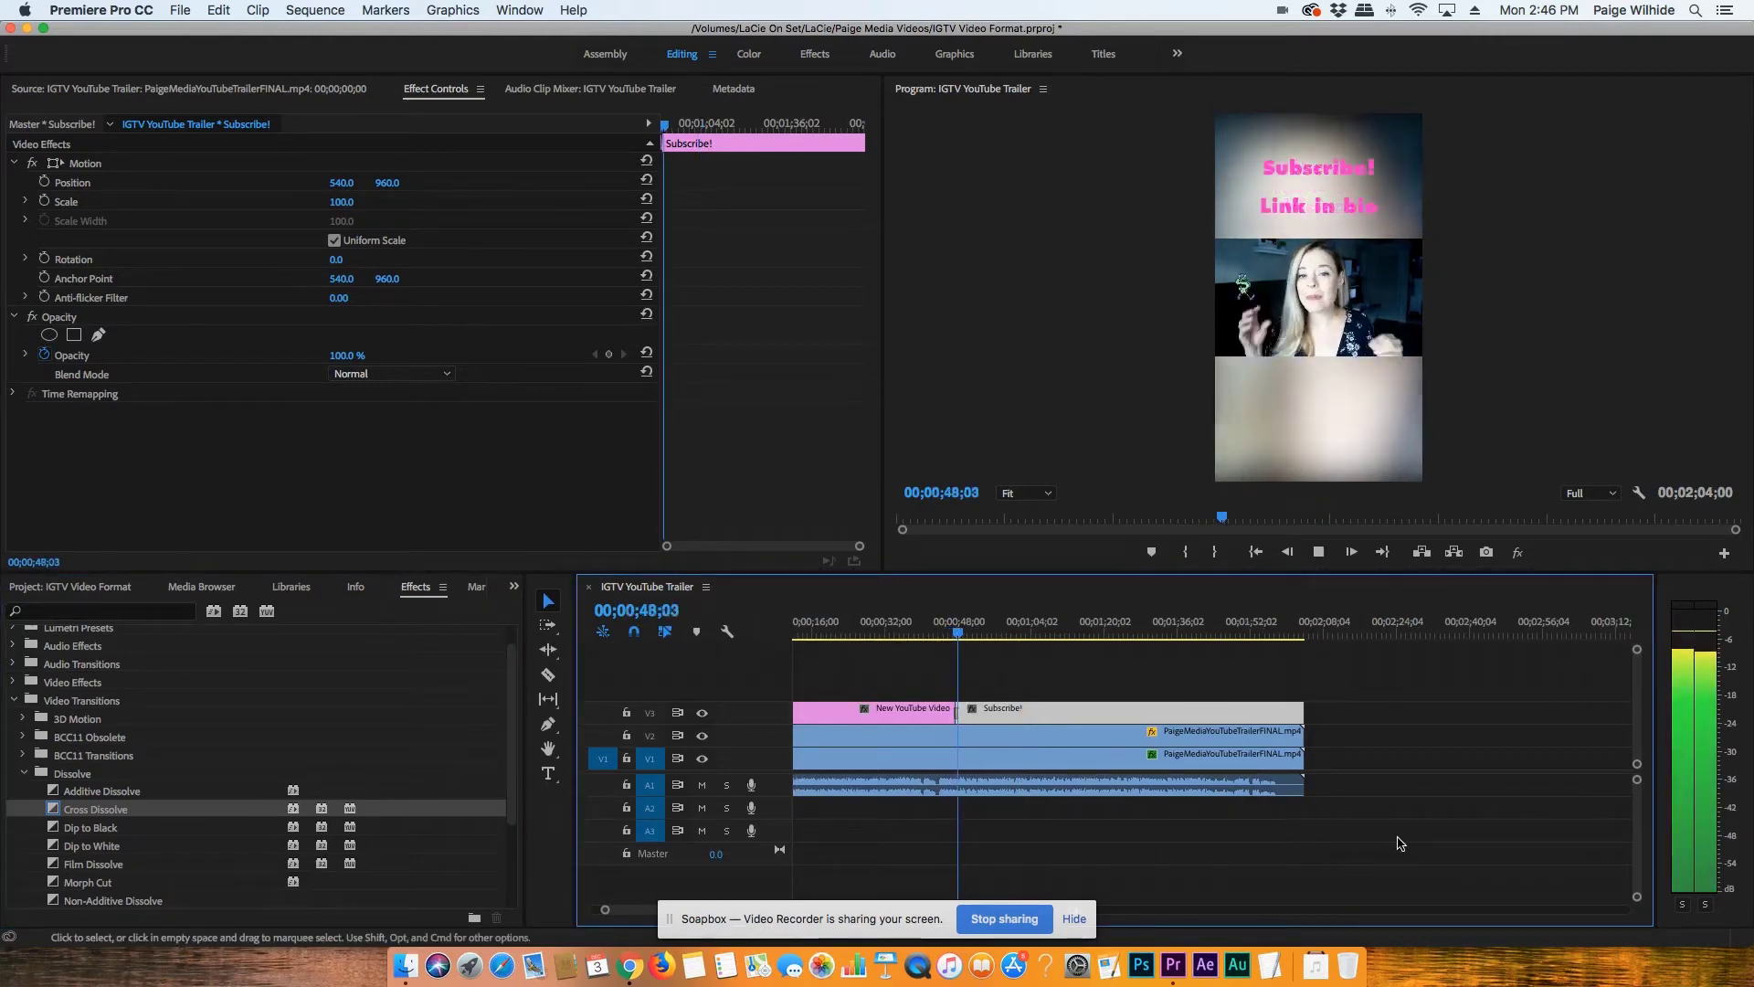
key("space")
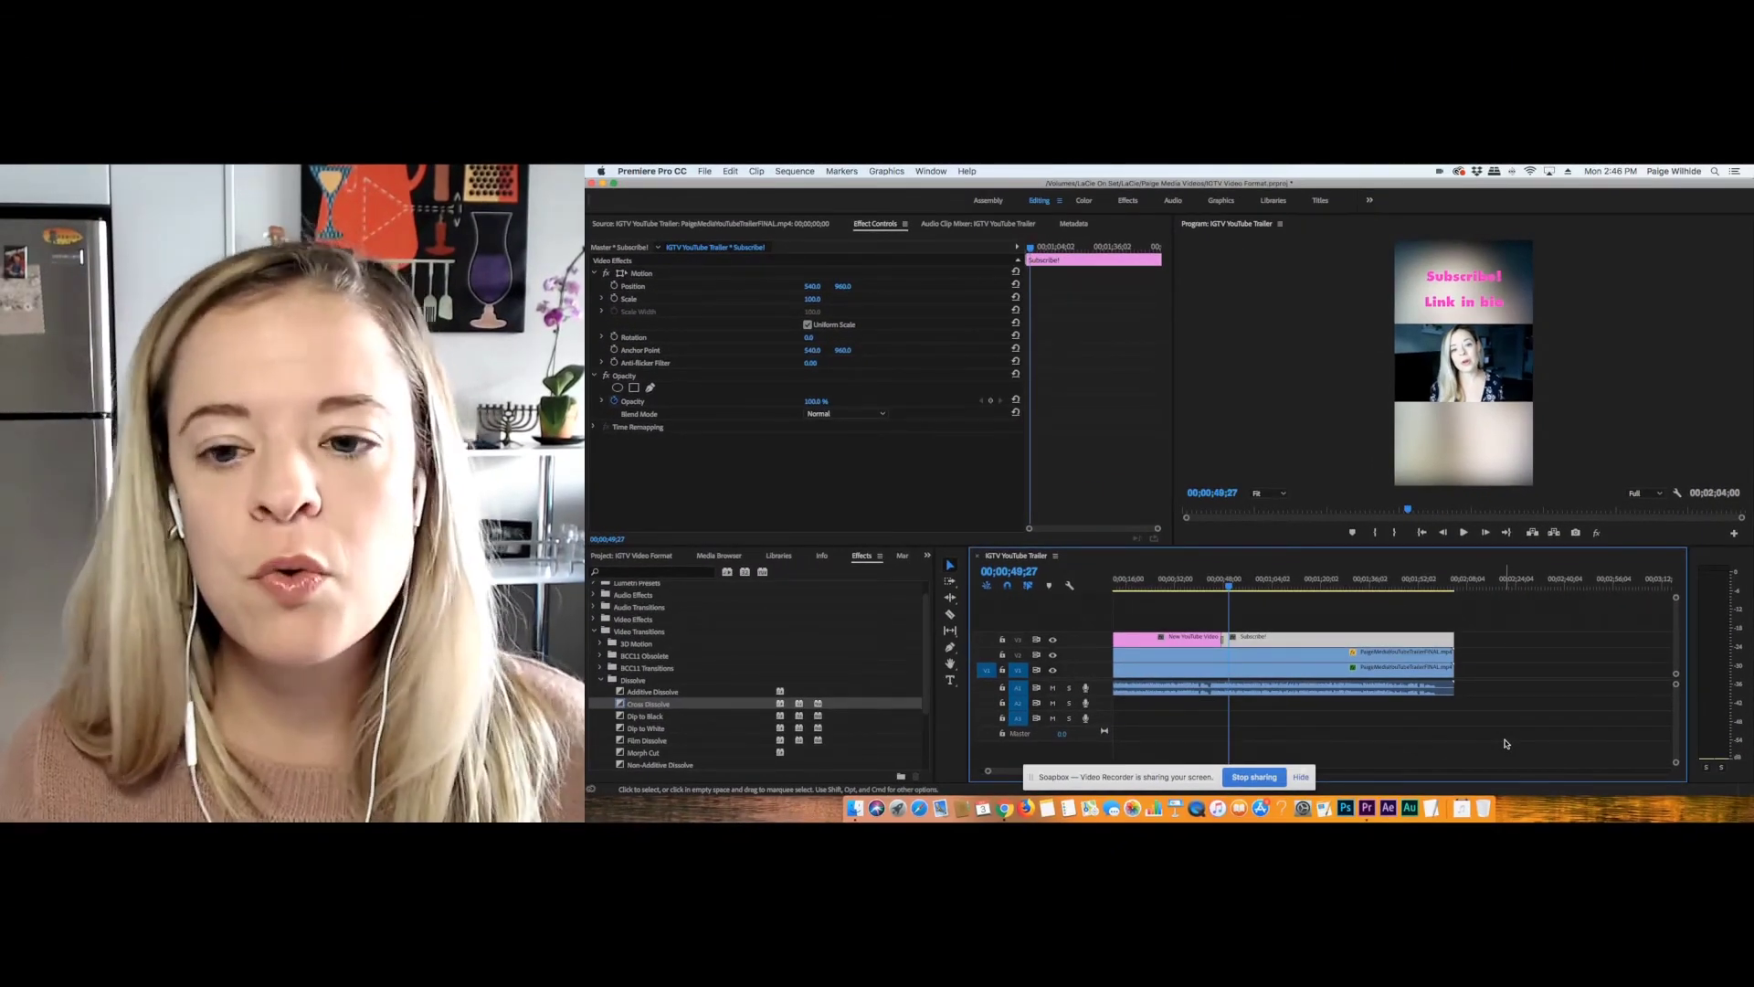
left_click_drag(1444, 589, 1383, 587)
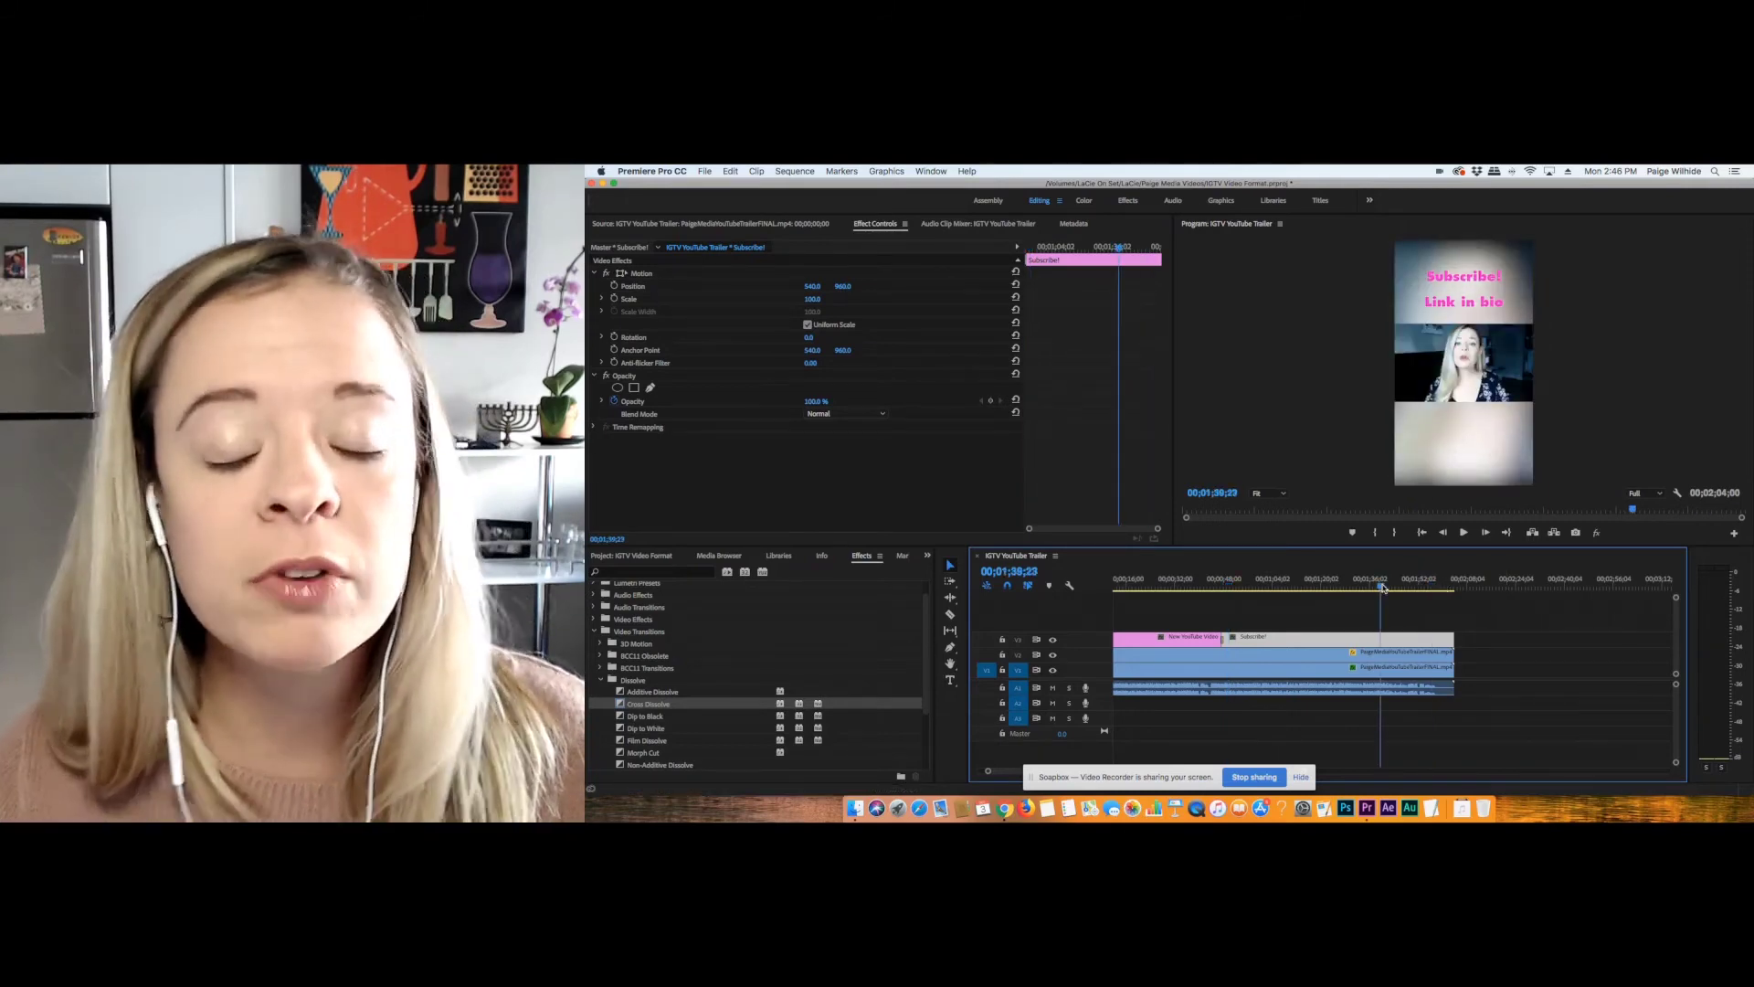